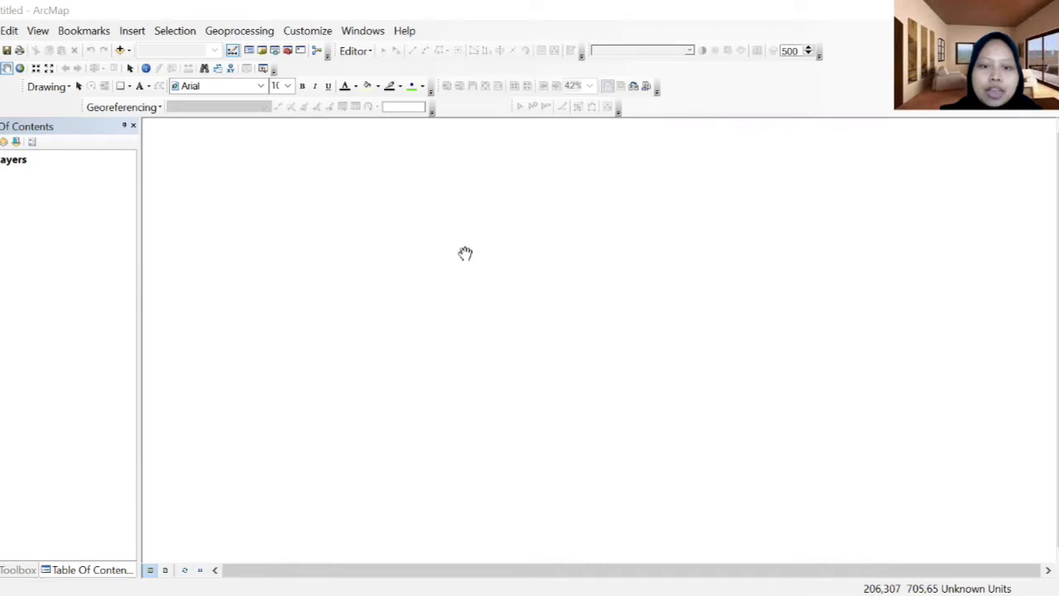
# Set the data frame's coordinate system to WGS 1984 UTM Zone 49S.
pyautogui.rightClick(3, 156)
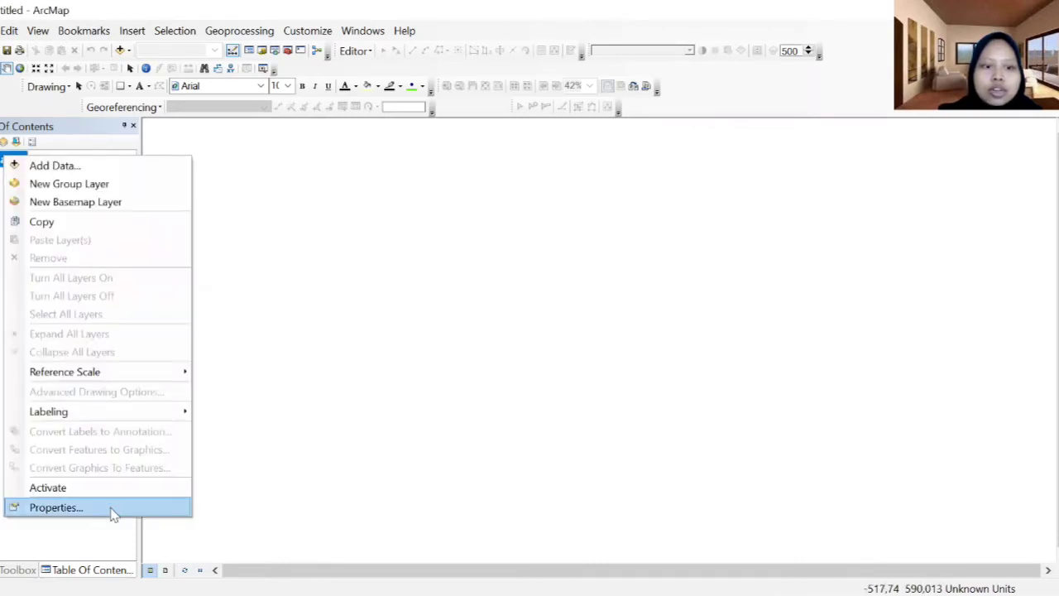
pyautogui.press('Return')
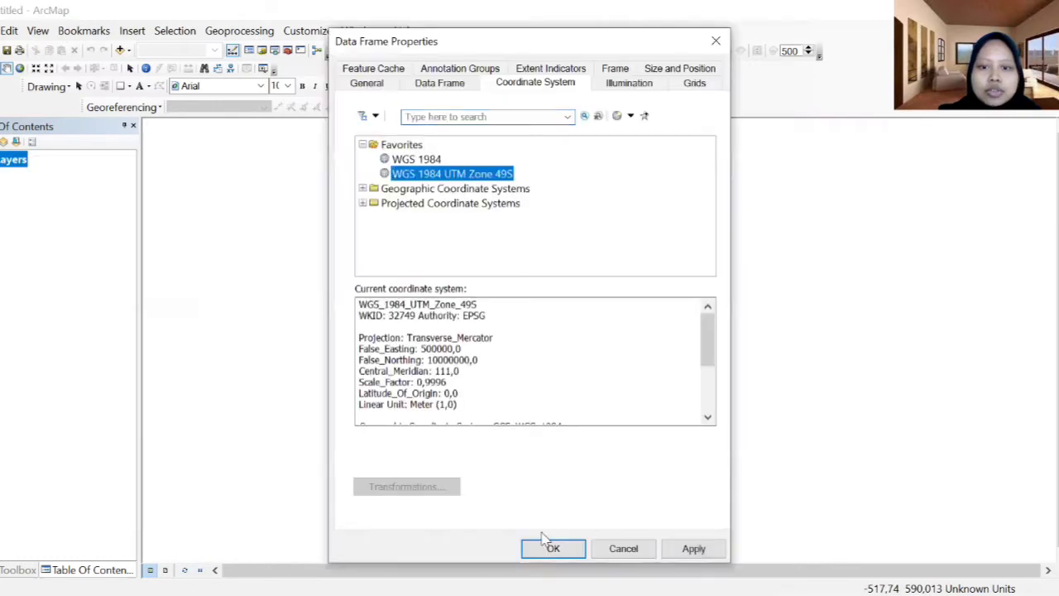
pyautogui.click(667, 550)
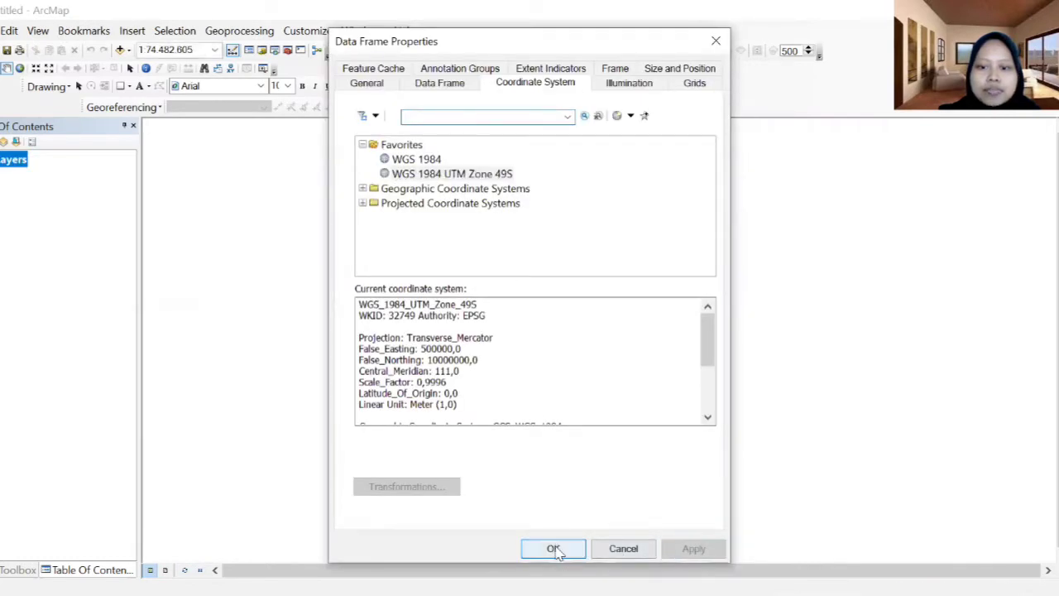
pyautogui.click(551, 548)
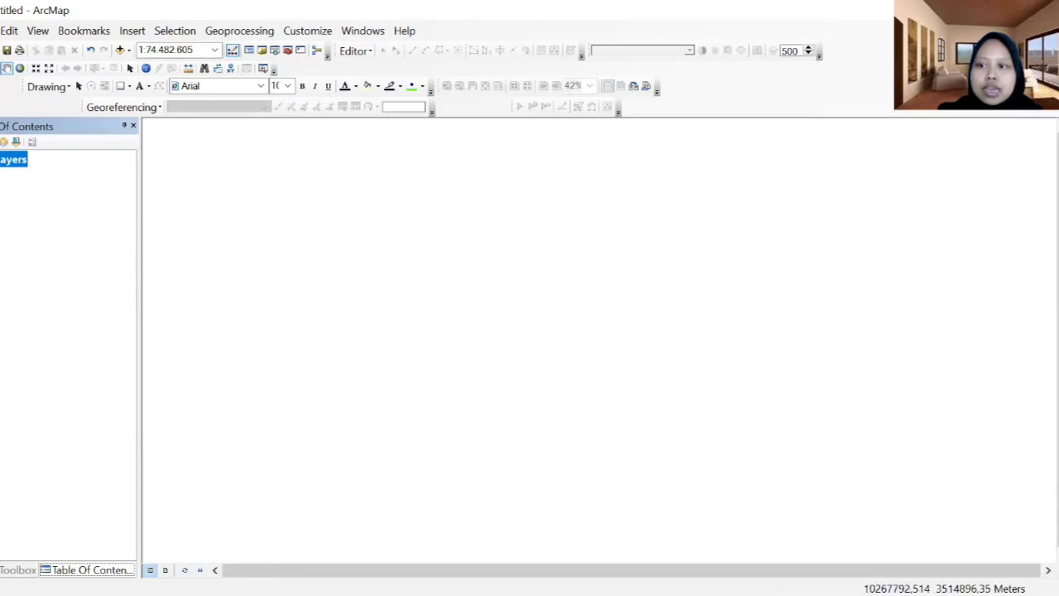
# Add Desa_Rambigundam.shp from the KAB. JEMBER folder to the map and switch to the page layout view.
pyautogui.click(1058, 157)
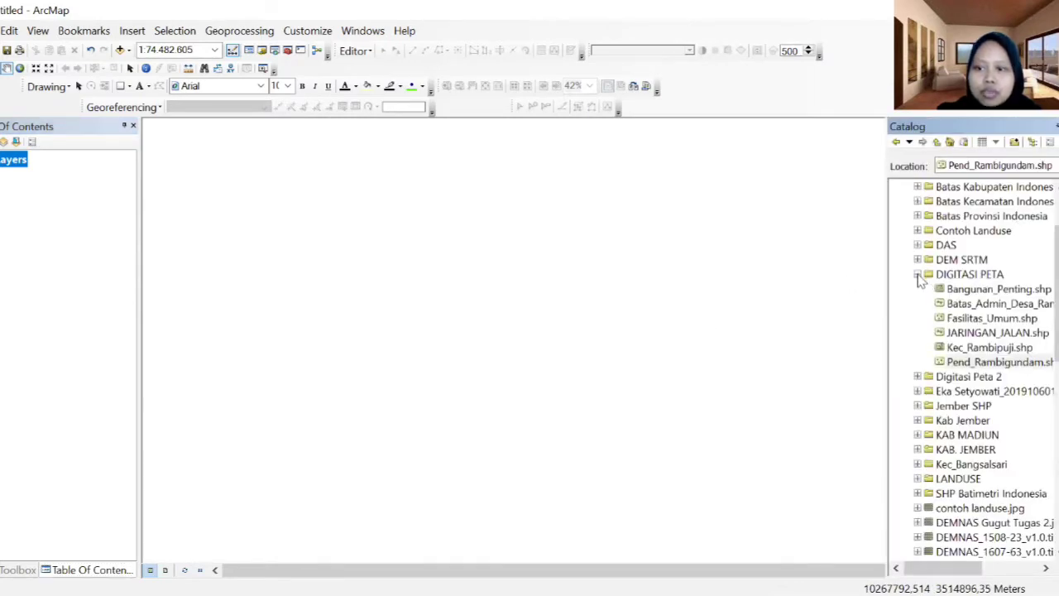
pyautogui.click(918, 275)
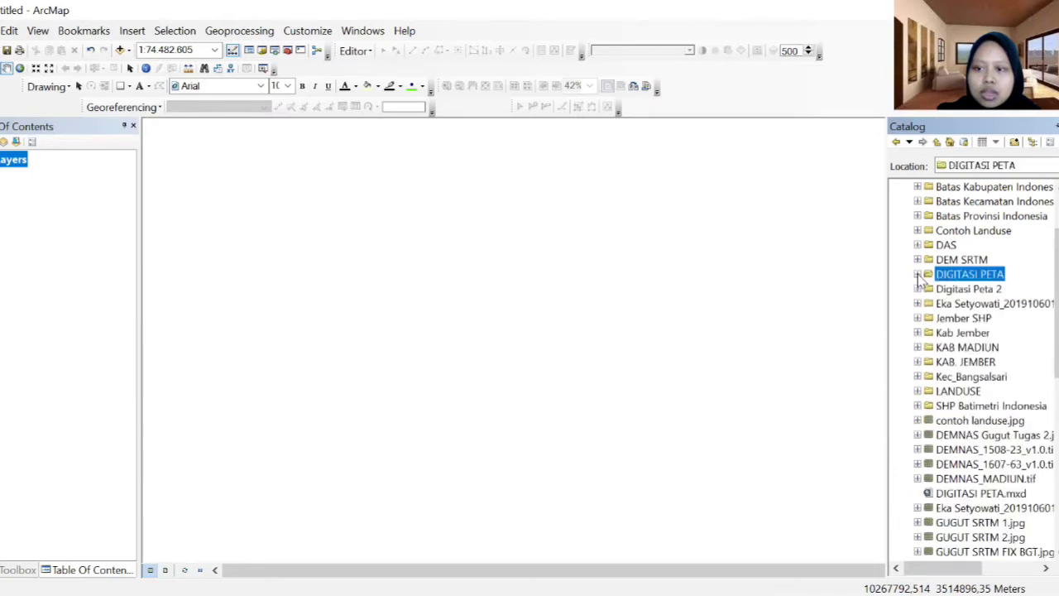
pyautogui.click(918, 362)
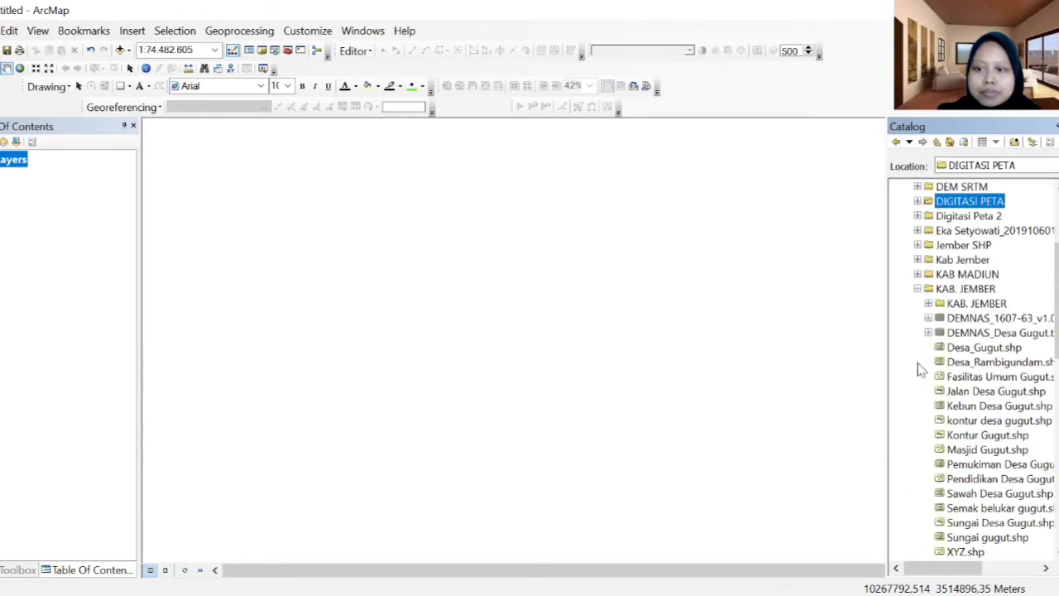
pyautogui.moveTo(992, 364); pyautogui.dragTo(686, 356)
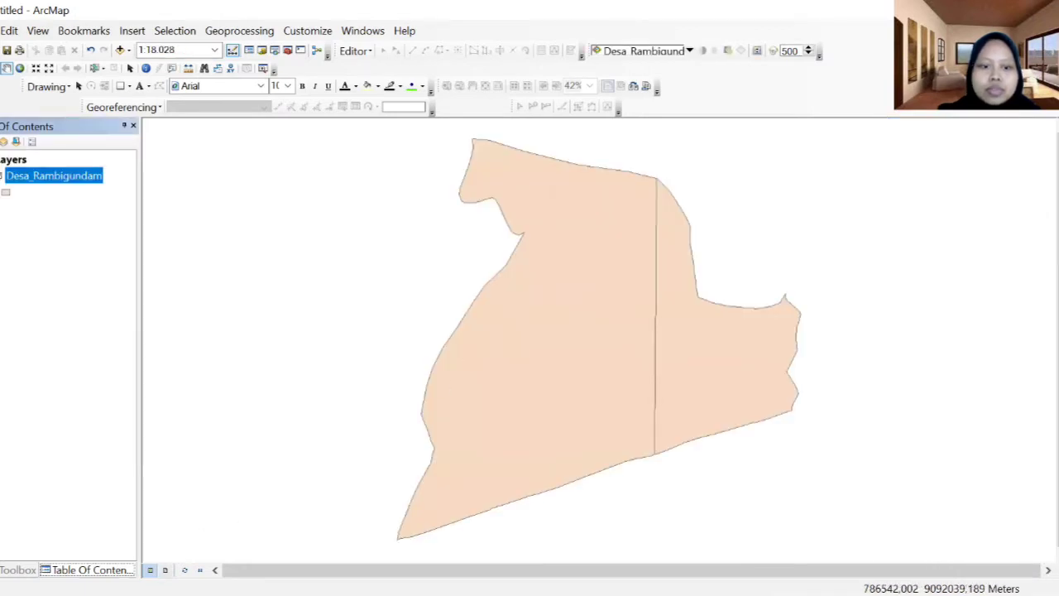
pyautogui.click(166, 570)
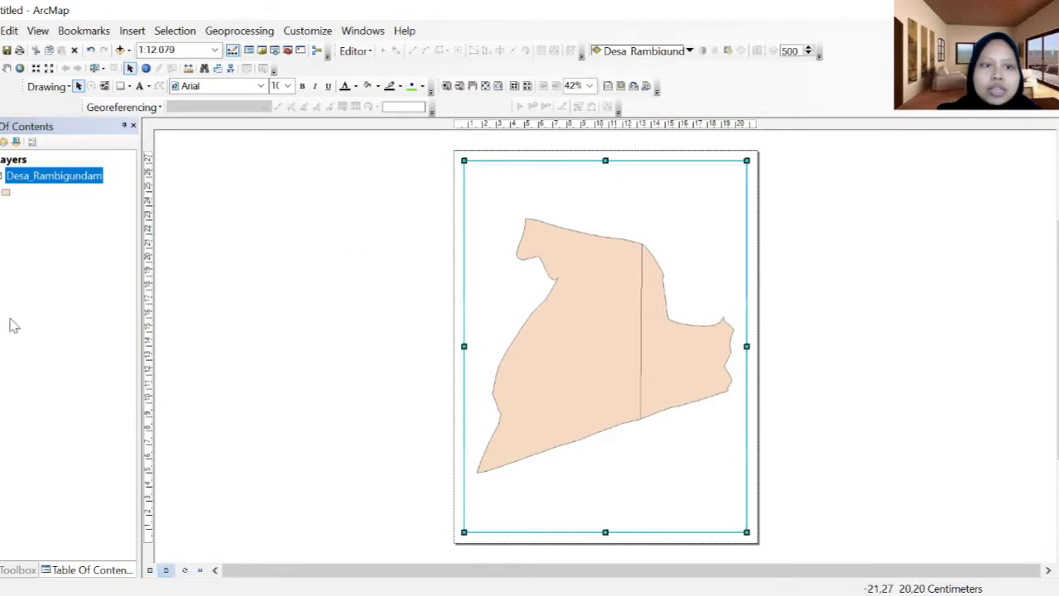
pyautogui.click(58, 346)
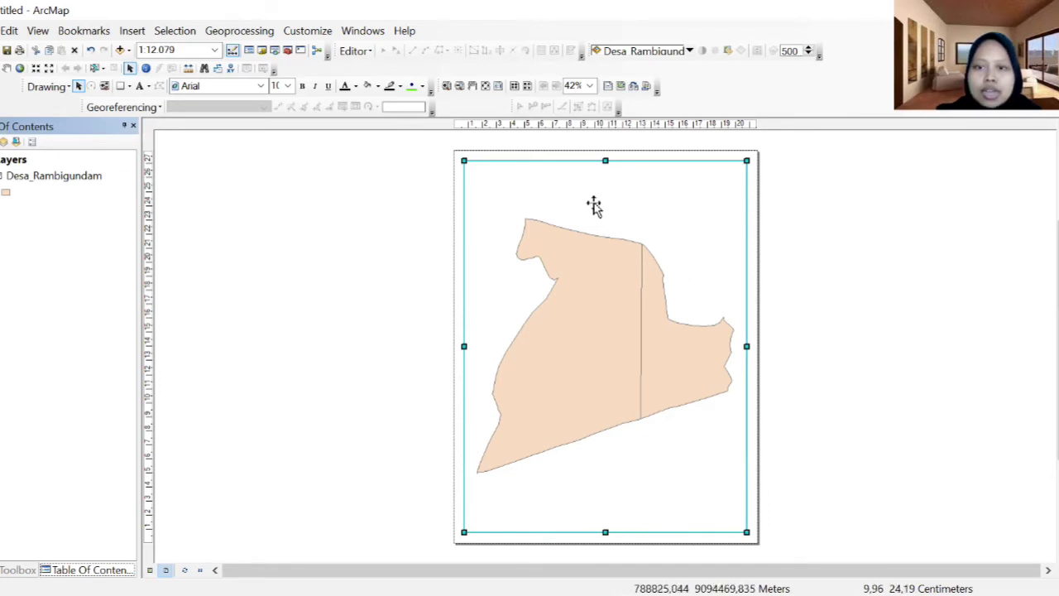
# Add Kec_Rambipuji.shp from the Jember SHP folder beneath the Desa_Rambigundam layer and fit the whole district in the map frame.
pyautogui.moveTo(1056, 207)
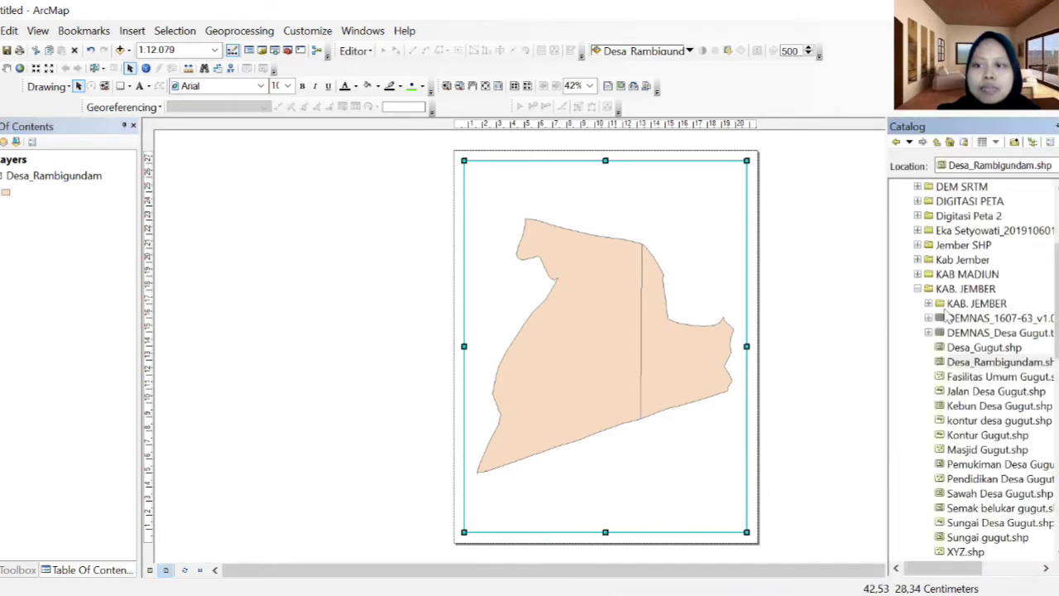
pyautogui.click(918, 289)
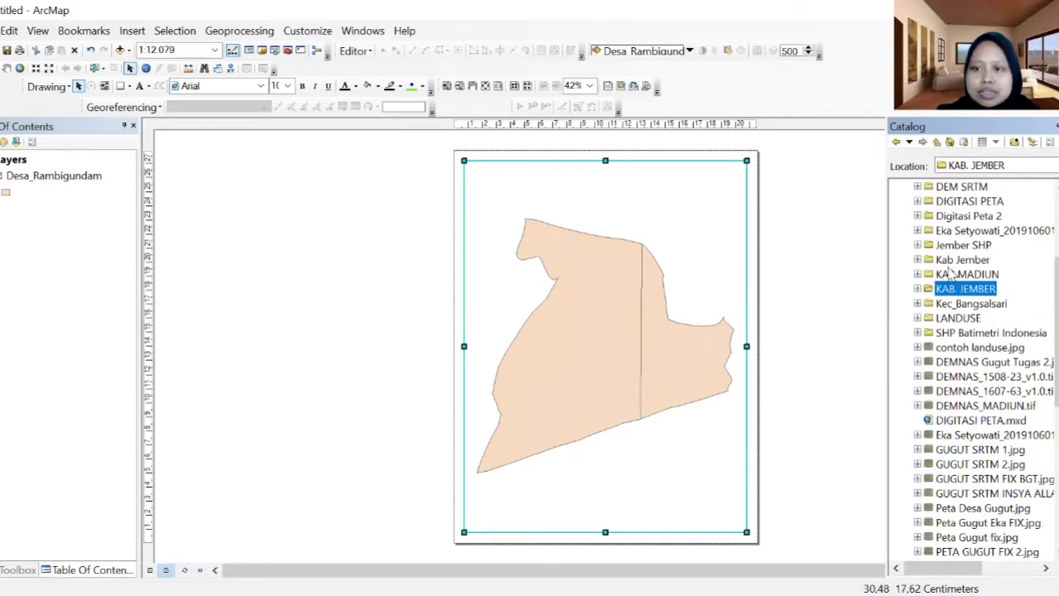
pyautogui.scroll(1, 951, 275)
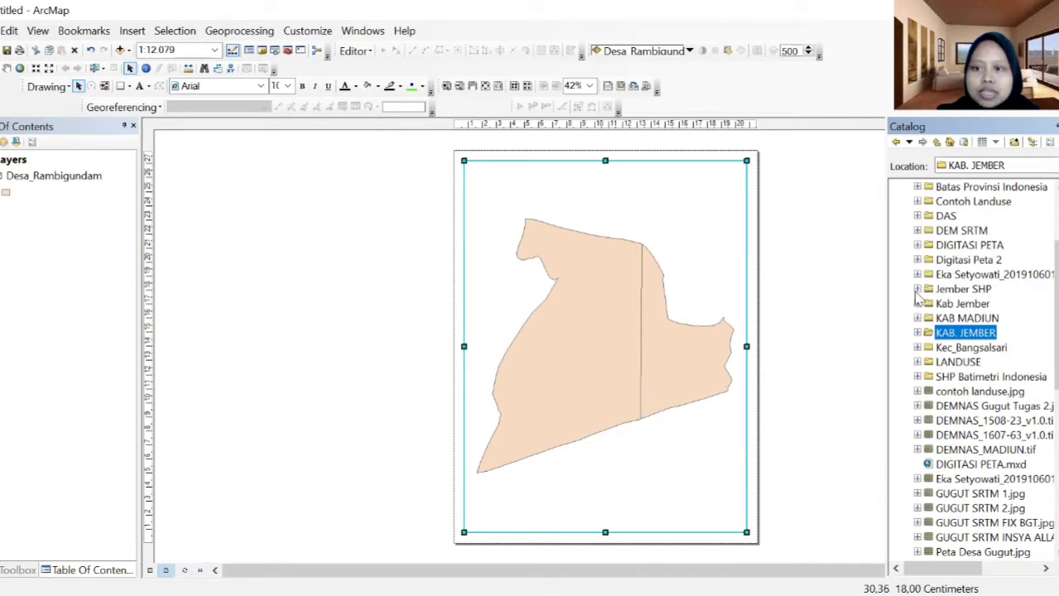
pyautogui.click(917, 289)
pyautogui.scroll(-5, 982, 364)
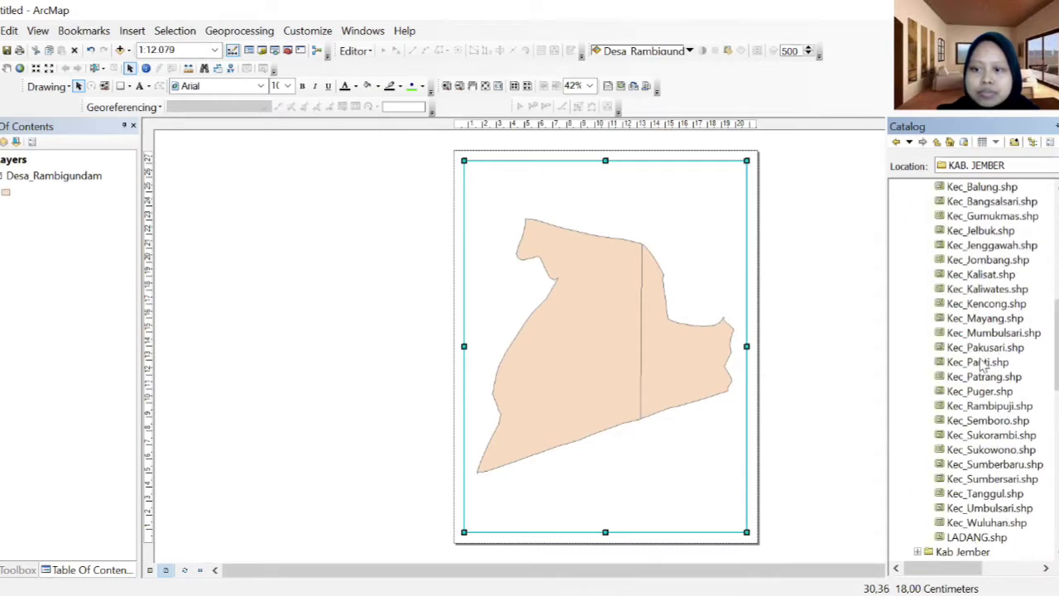
pyautogui.moveTo(990, 406); pyautogui.dragTo(52, 237)
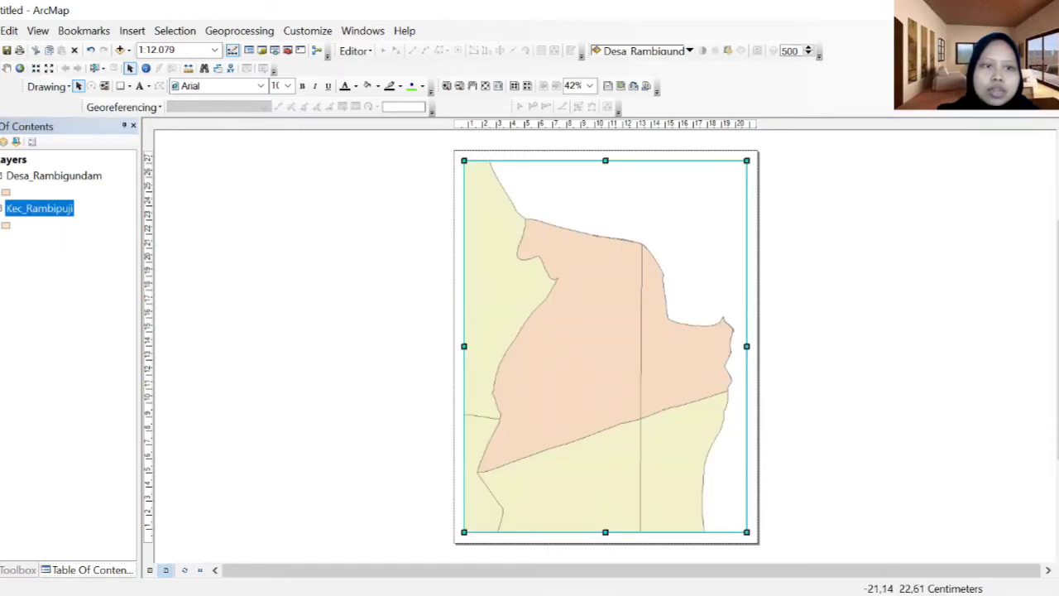
pyautogui.click(7, 68)
pyautogui.click(572, 250)
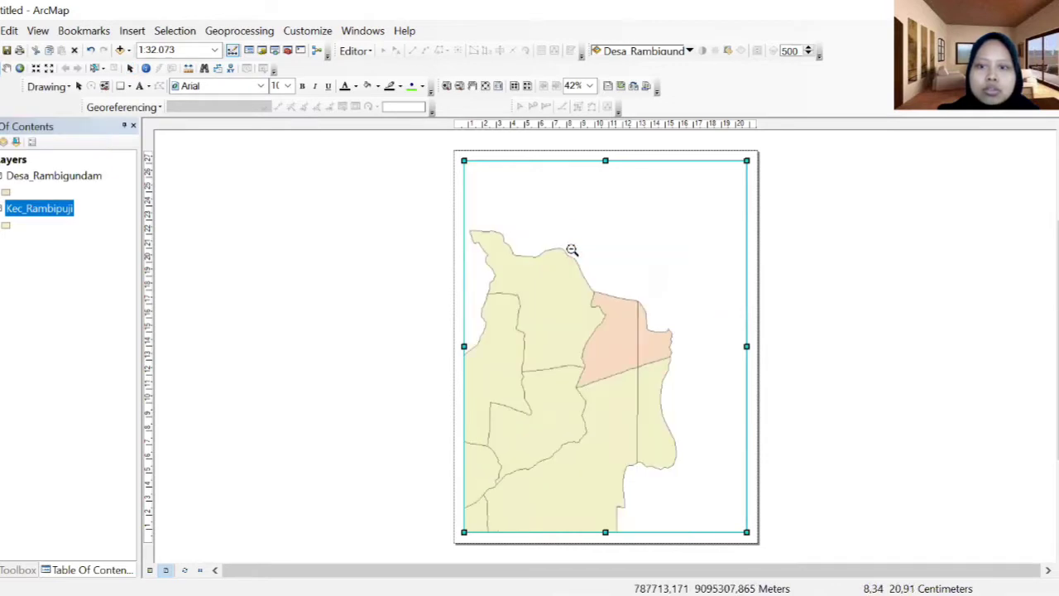
pyautogui.moveTo(649, 445); pyautogui.dragTo(598, 391)
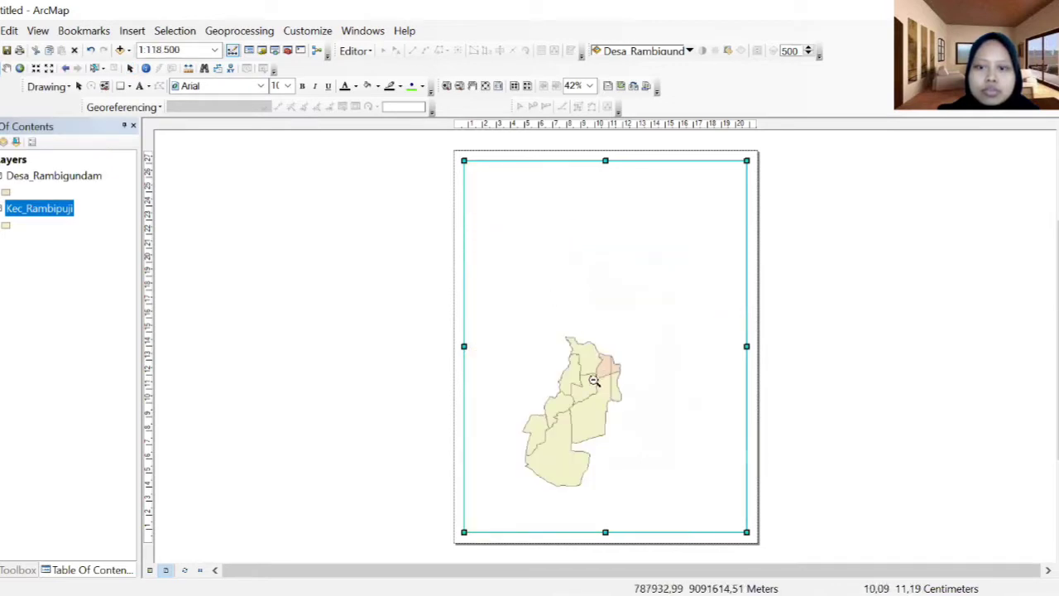
pyautogui.click(80, 88)
# Add the Batas_Kecamatan_Jember shapefile from the Batas Kecamatan Indonesia folder and place it beneath the Kec_Rambipuji layer.
pyautogui.moveTo(1057, 264)
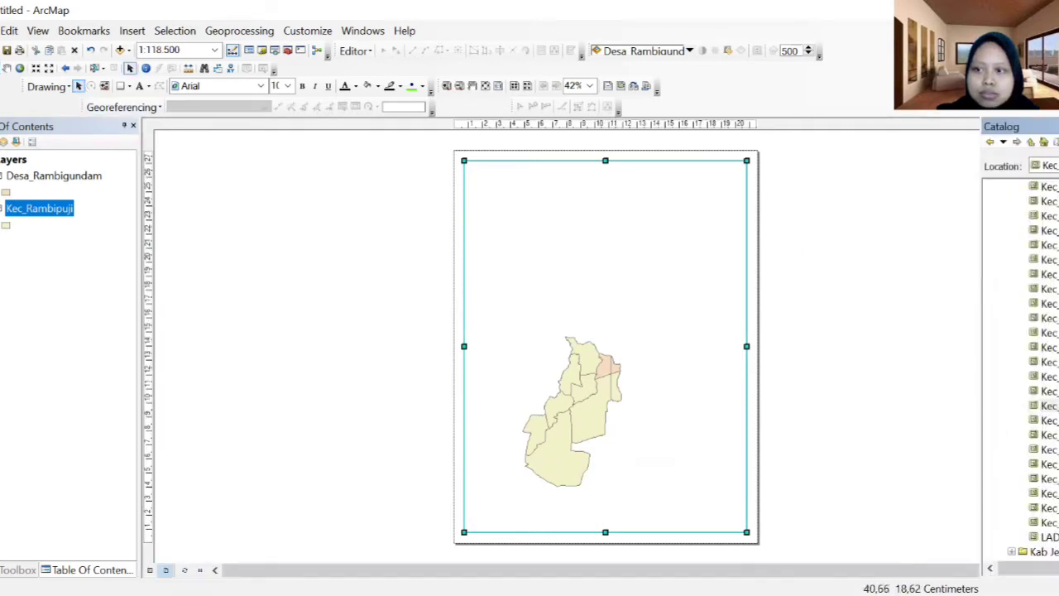
pyautogui.scroll(8, 950, 269)
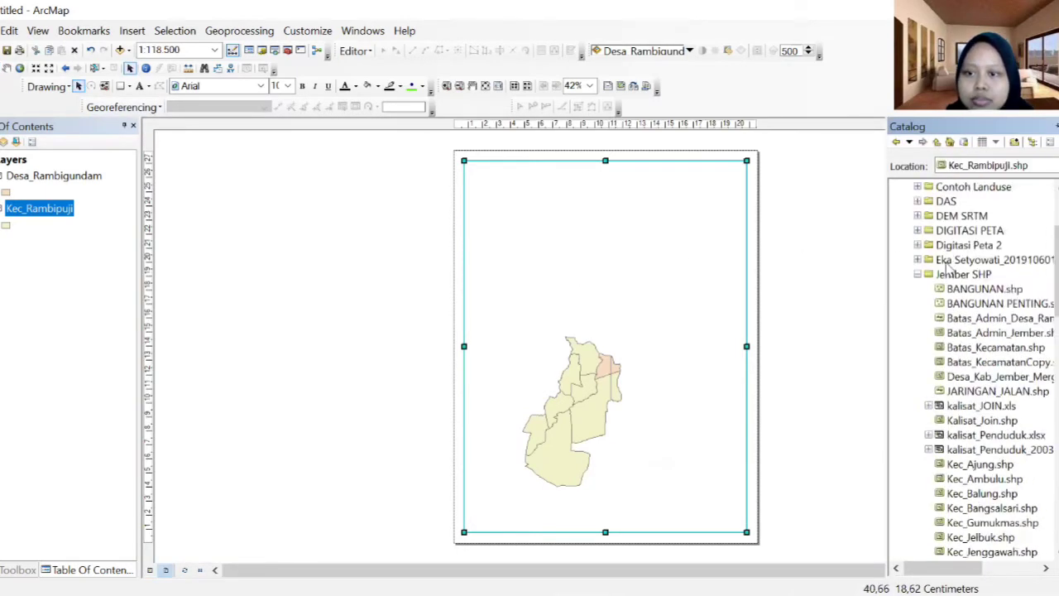
pyautogui.click(917, 275)
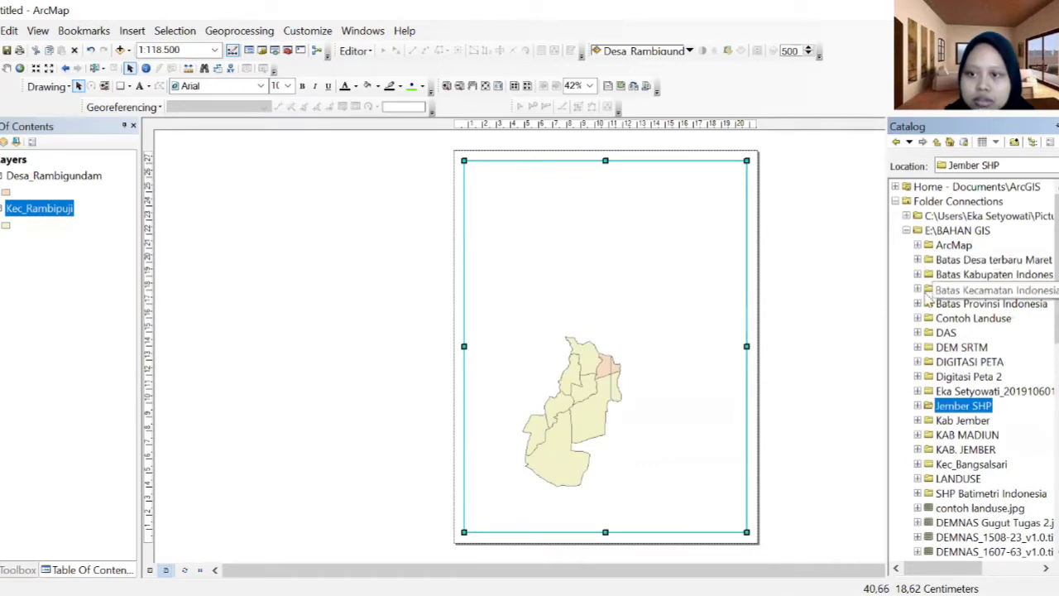
pyautogui.click(917, 290)
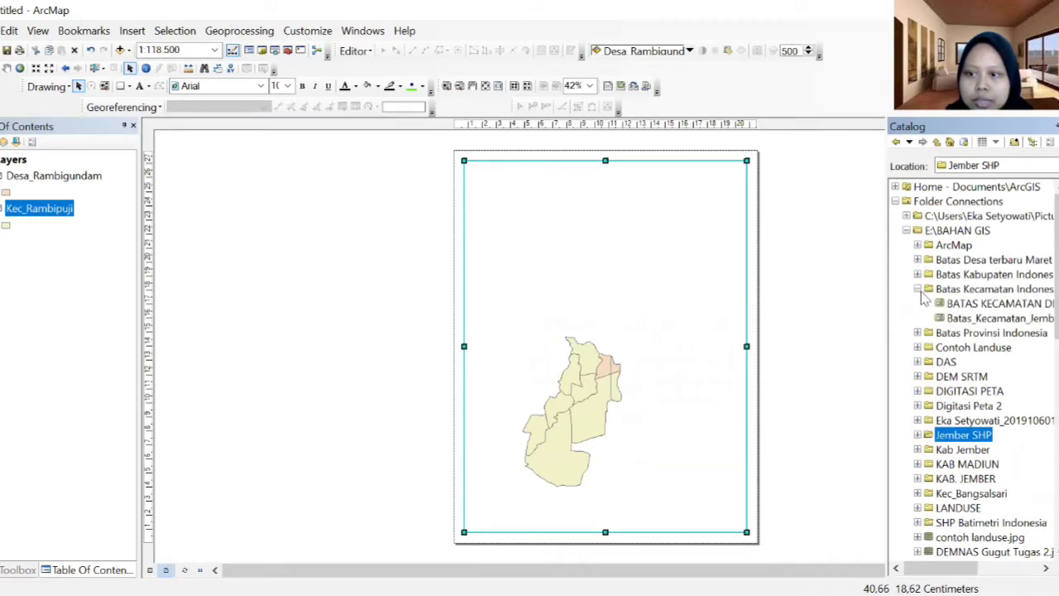
pyautogui.moveTo(985, 319); pyautogui.dragTo(565, 346)
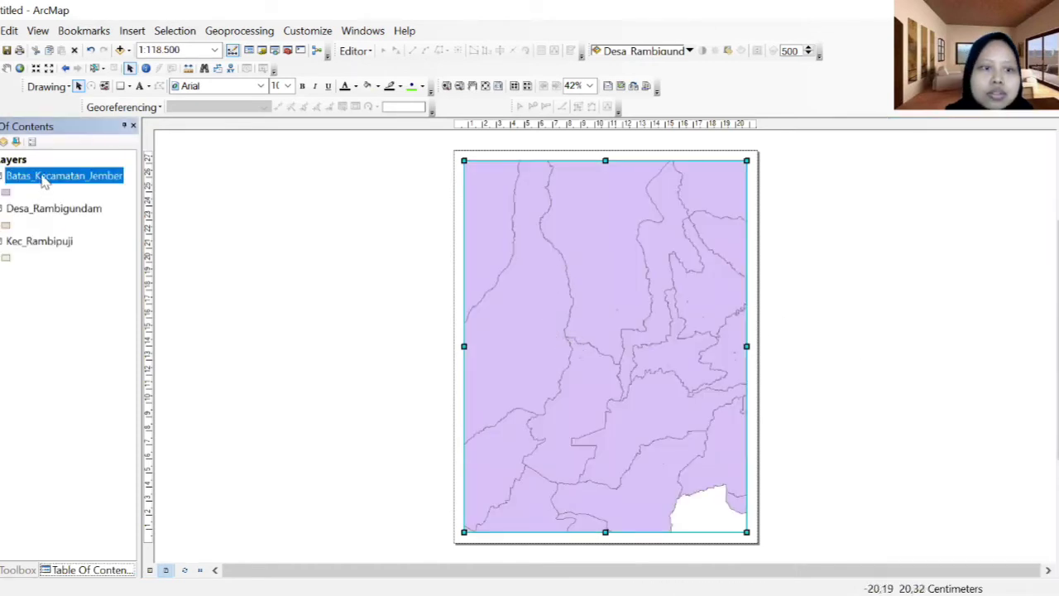
pyautogui.moveTo(44, 182); pyautogui.dragTo(37, 265)
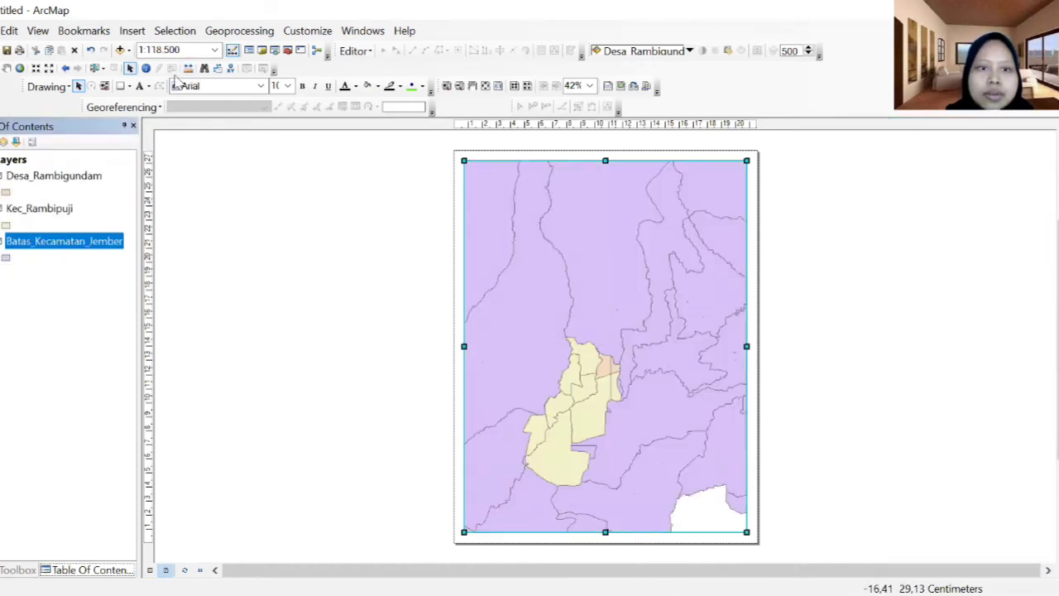
# Frame the layout map on the Desa_Rambigundam area with its surrounding districts, at a scale of about 1:35,900.
pyautogui.click(4, 68)
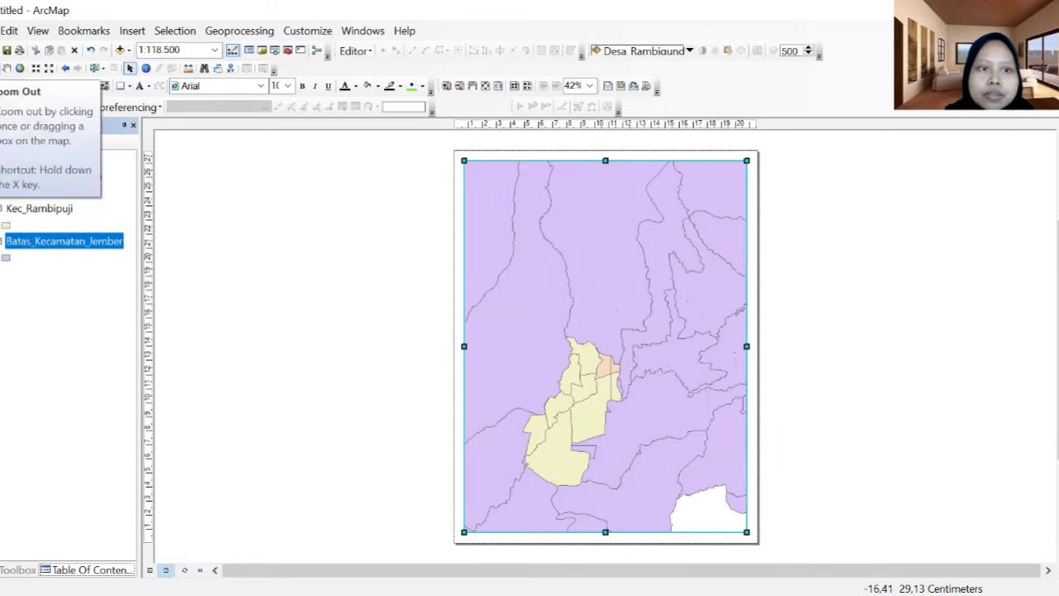
pyautogui.moveTo(634, 425); pyautogui.dragTo(571, 361)
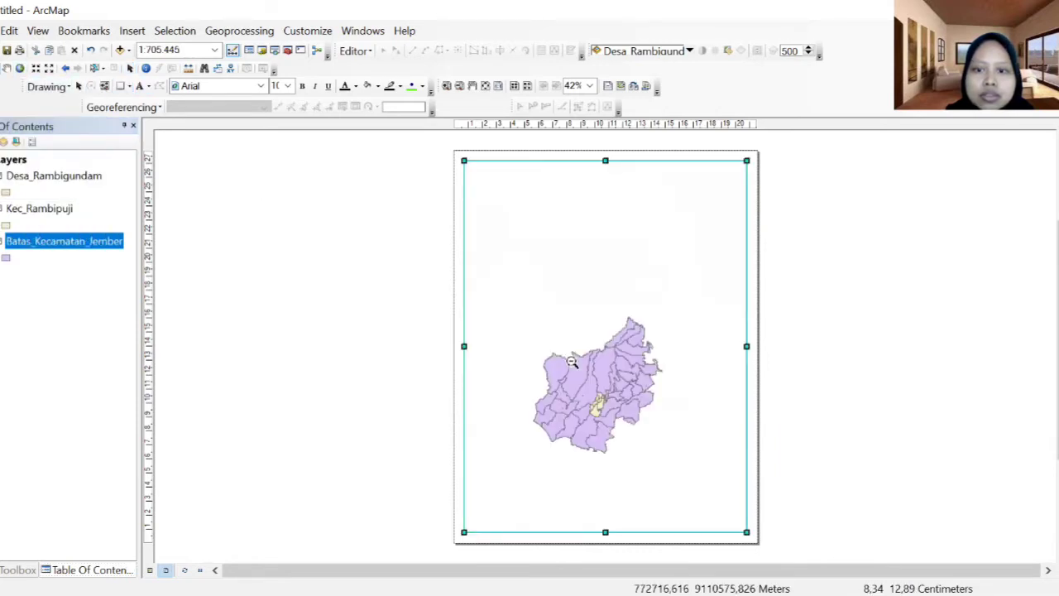
pyautogui.click(2, 68)
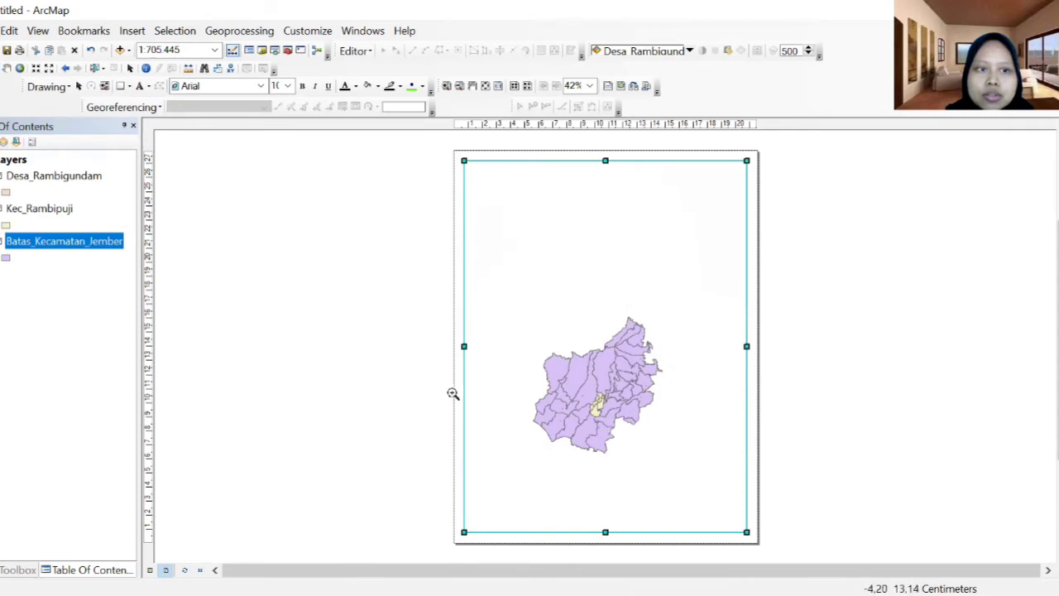
pyautogui.moveTo(606, 456); pyautogui.dragTo(546, 346)
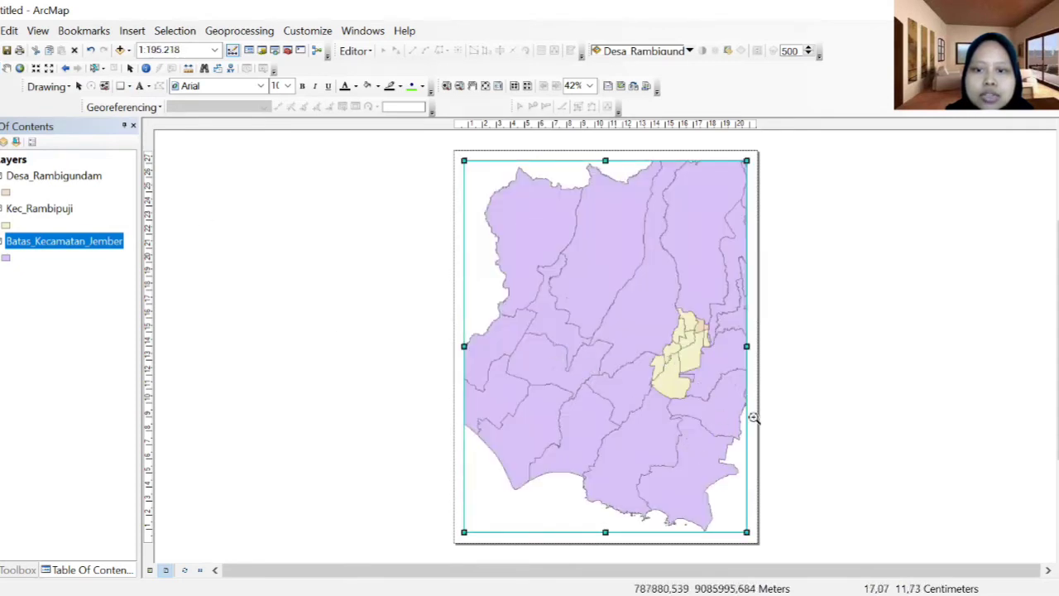
pyautogui.moveTo(733, 359); pyautogui.dragTo(676, 309)
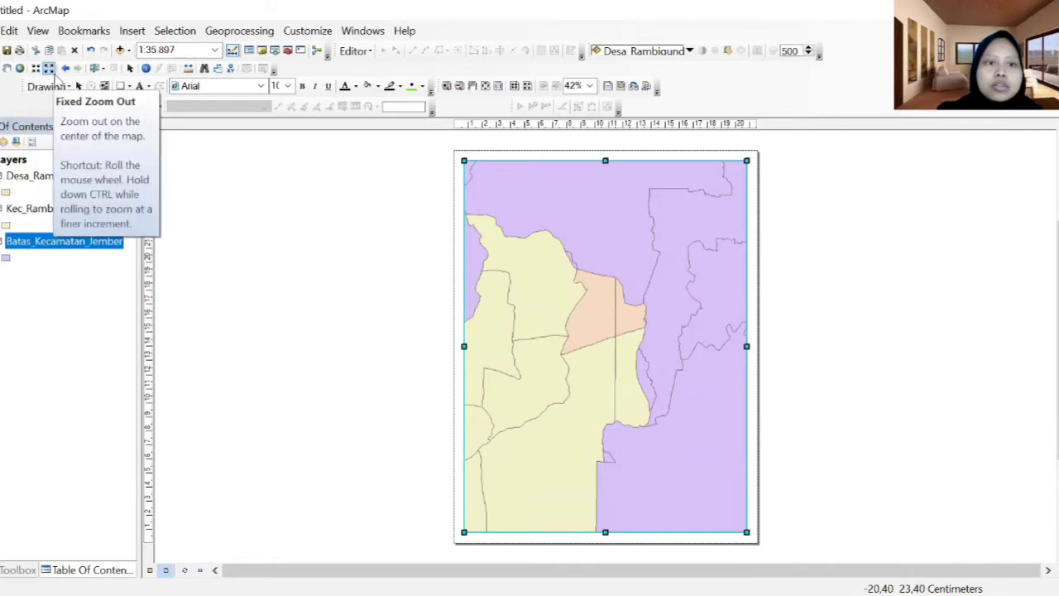
pyautogui.click(79, 86)
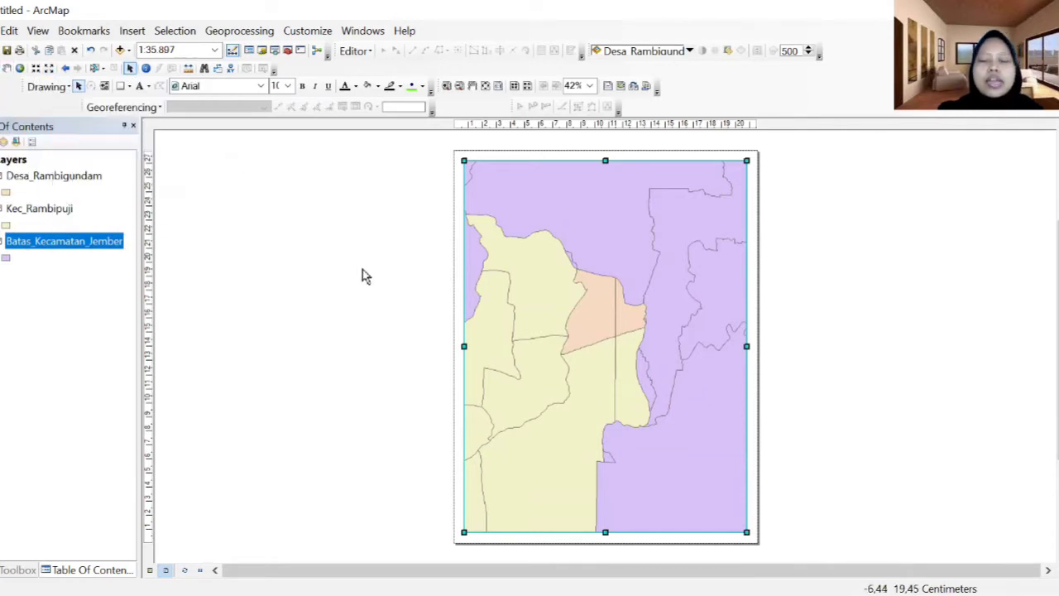
pyautogui.click(34, 354)
pyautogui.click(33, 344)
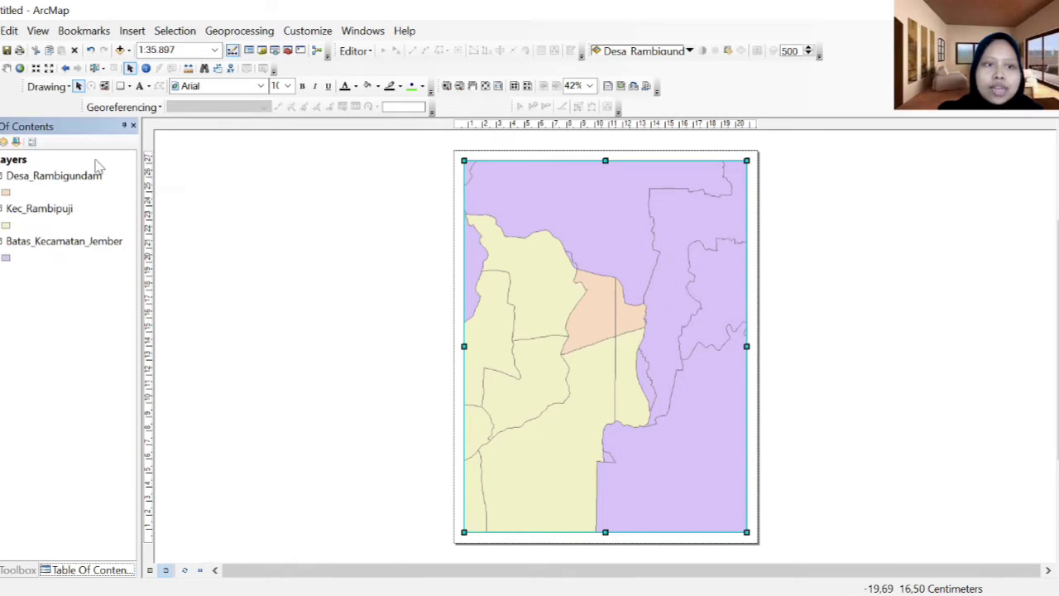
# Set the page to A3 paper in landscape orientation and nudge the map frame slightly down on the page.
pyautogui.click(9, 31)
pyautogui.moveTo(1, 30)
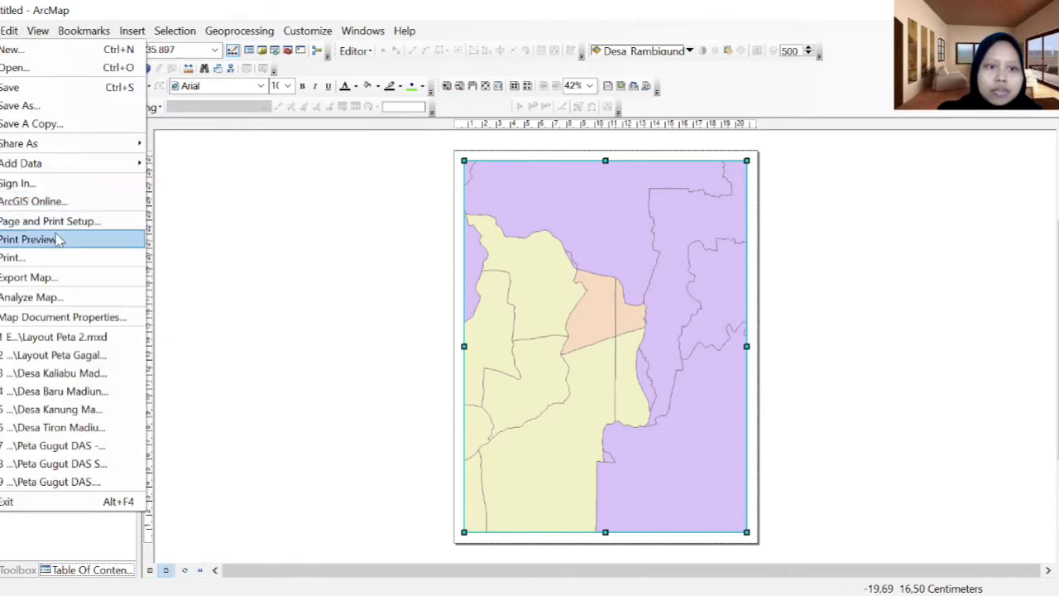
pyautogui.click(55, 224)
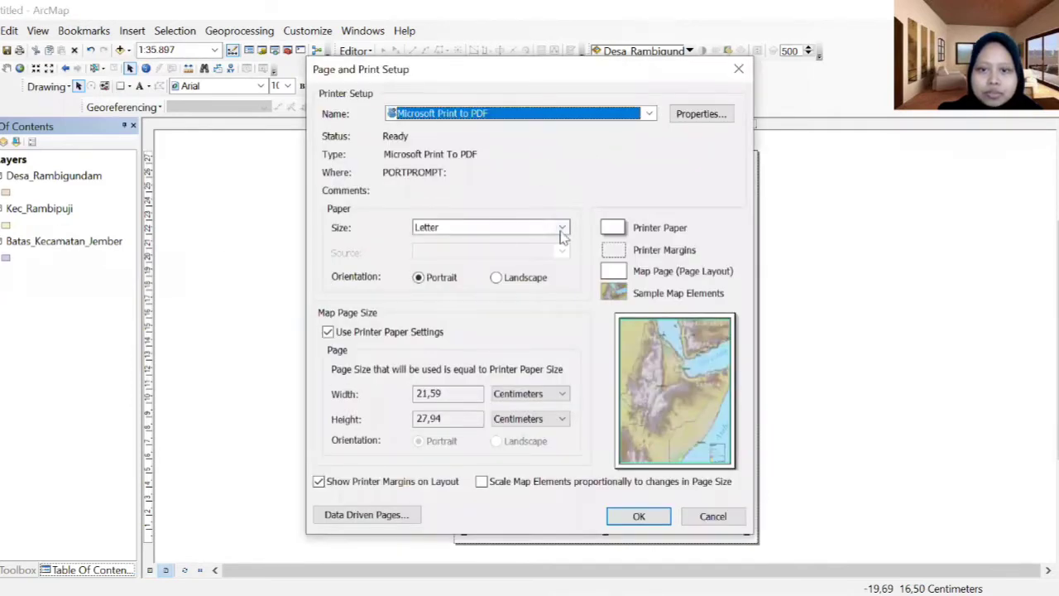
pyautogui.click(562, 227)
pyautogui.scroll(1, 502, 262)
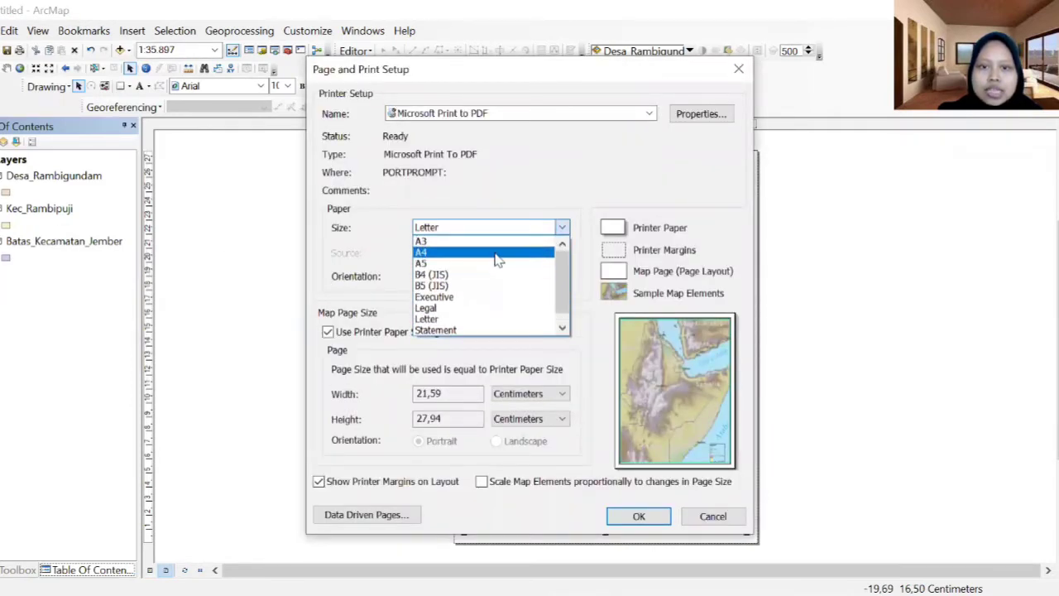
pyautogui.click(500, 259)
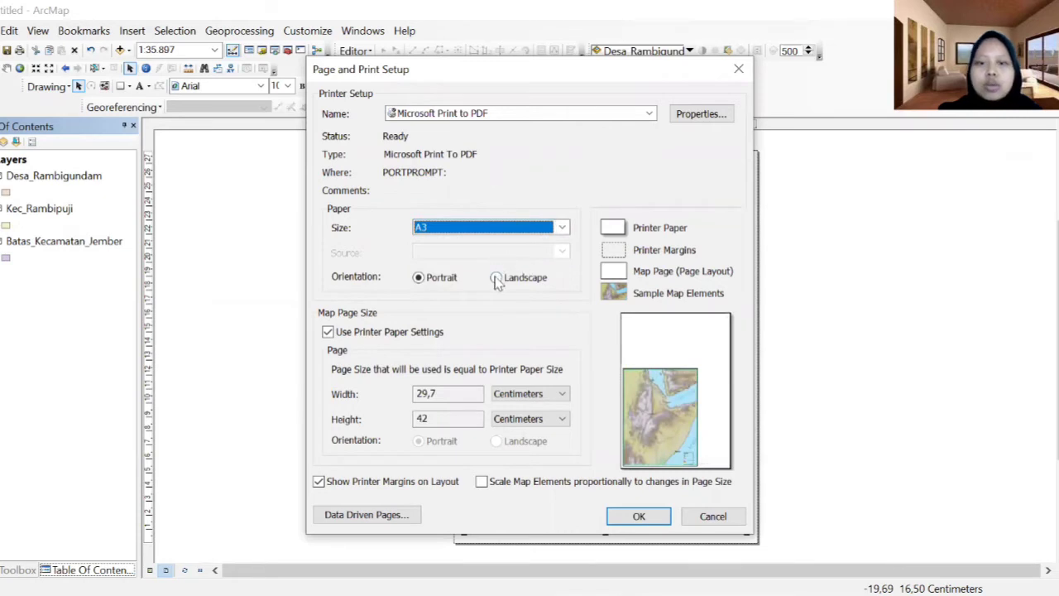
pyautogui.click(497, 279)
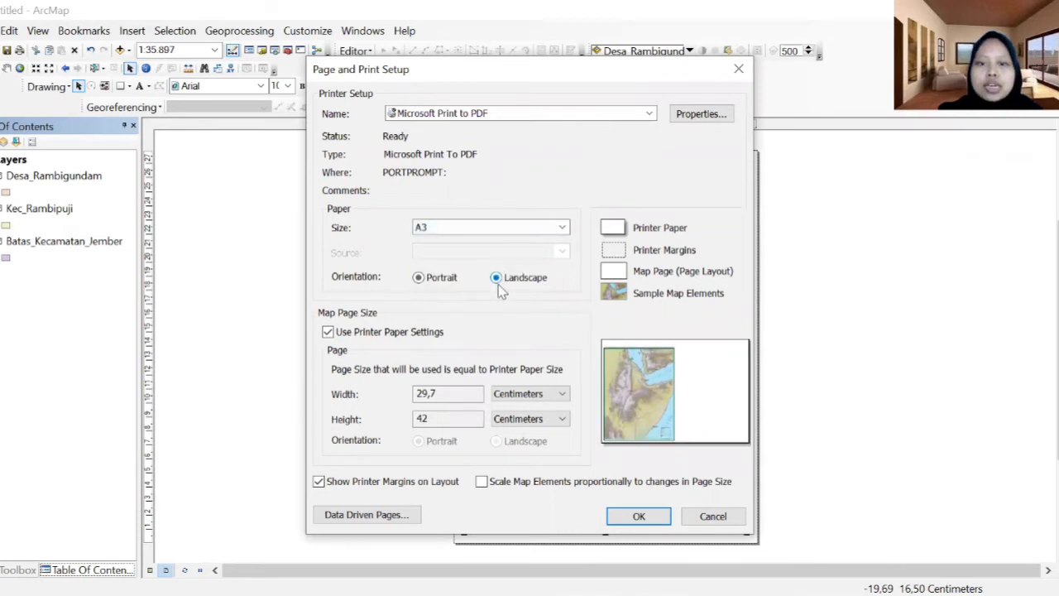
pyautogui.click(639, 515)
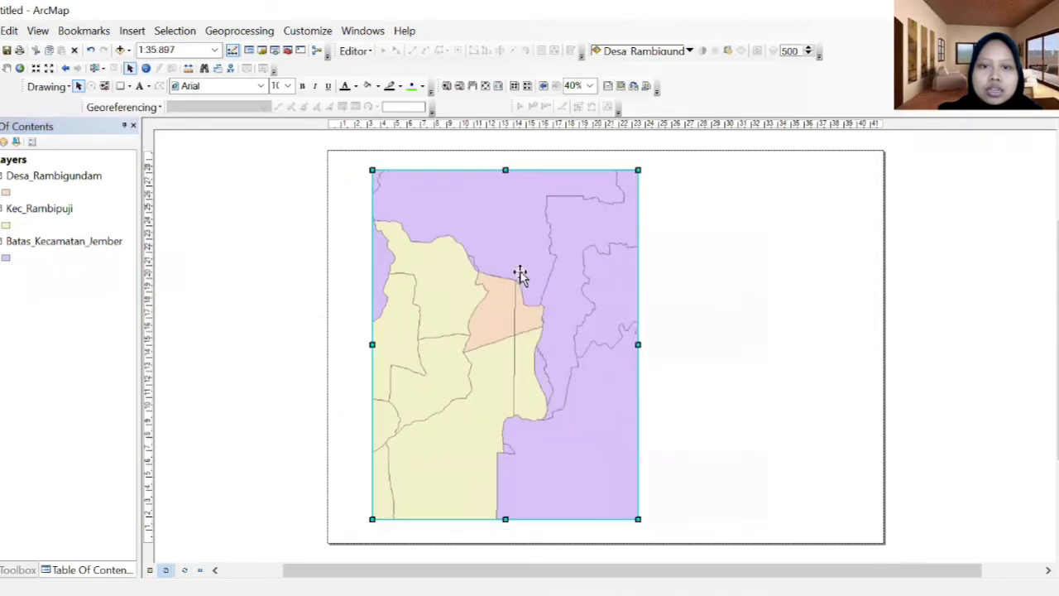
pyautogui.moveTo(520, 287); pyautogui.dragTo(519, 296)
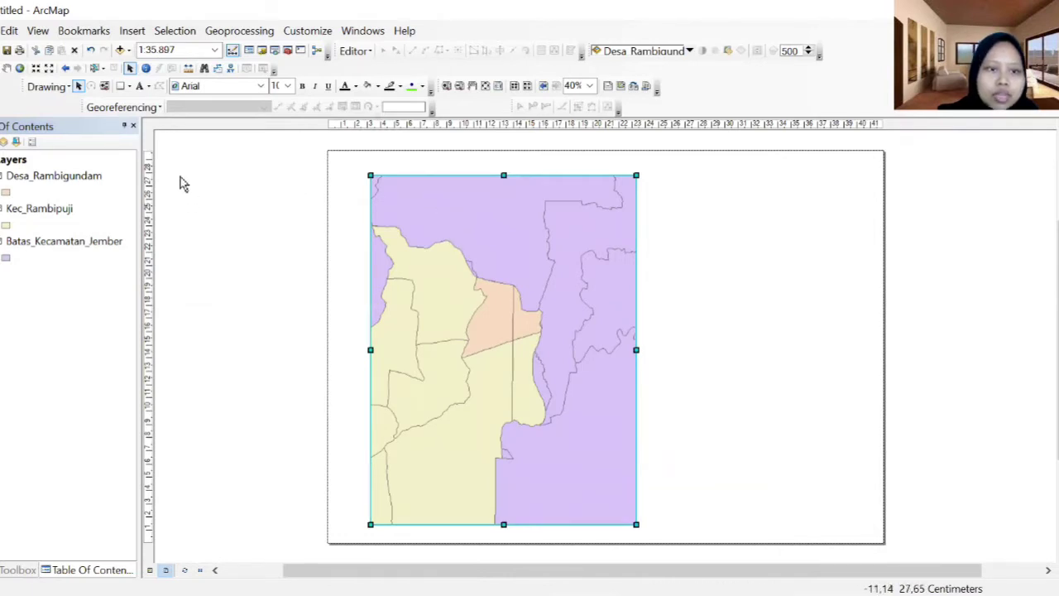
pyautogui.click(43, 301)
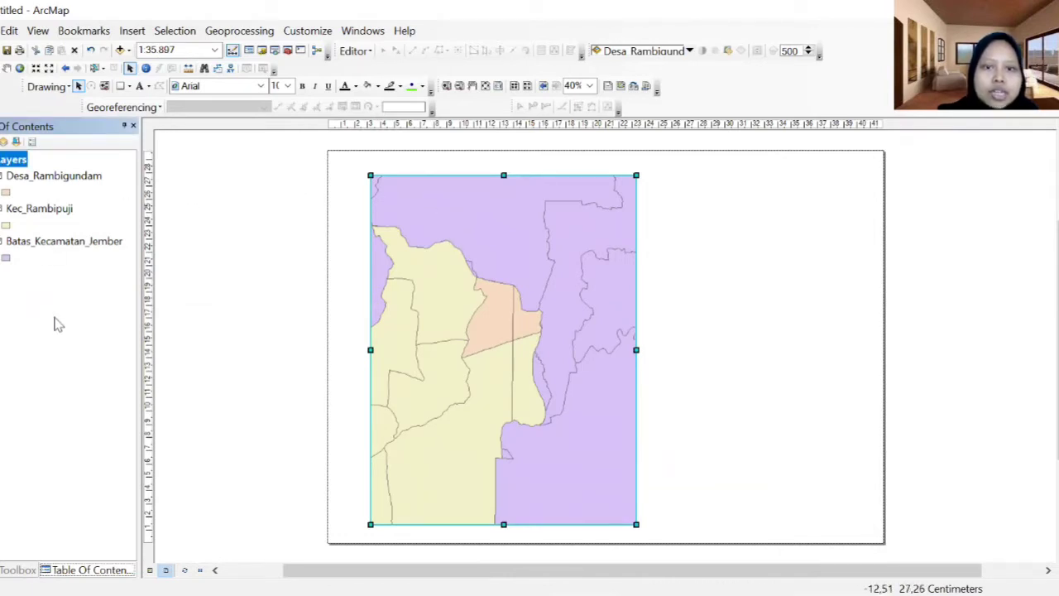
pyautogui.click(54, 324)
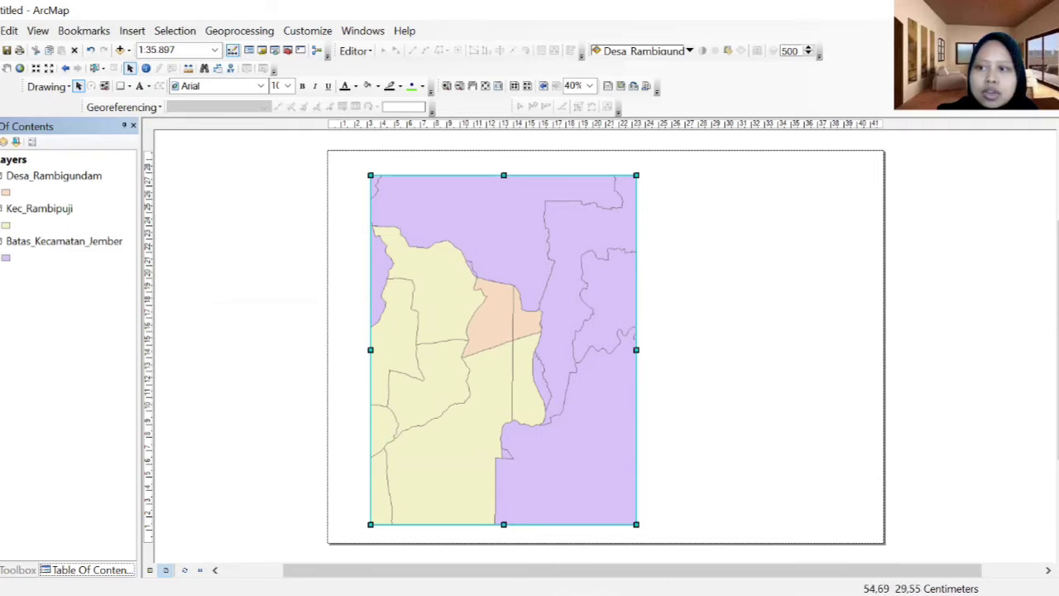
# Add the Pend_Rambigundam shapefile from the DIGITASI PETA folder to the map.
pyautogui.moveTo(1055, 249)
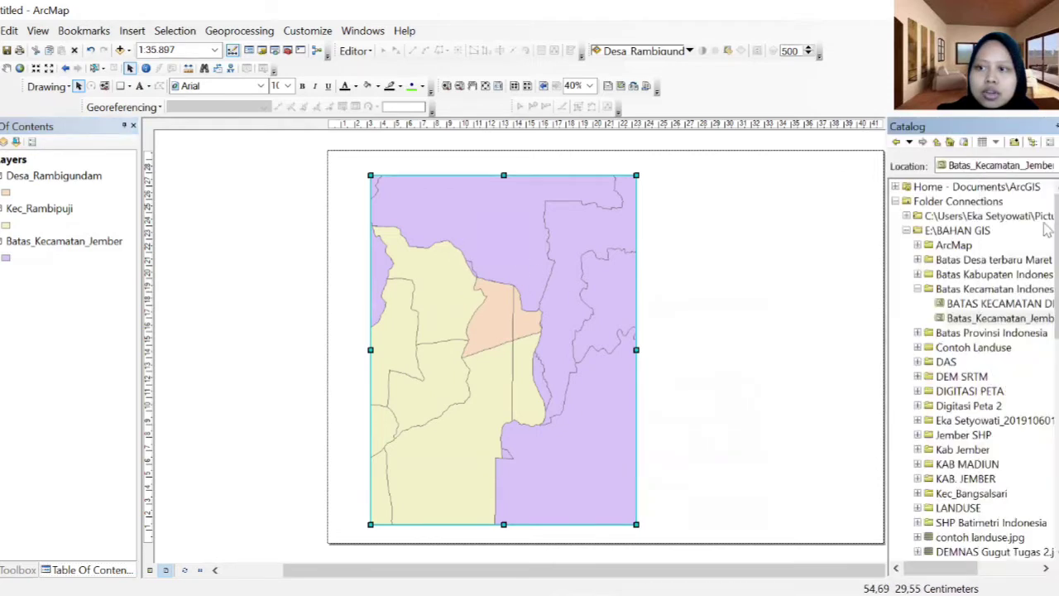
pyautogui.click(908, 231)
pyautogui.click(908, 232)
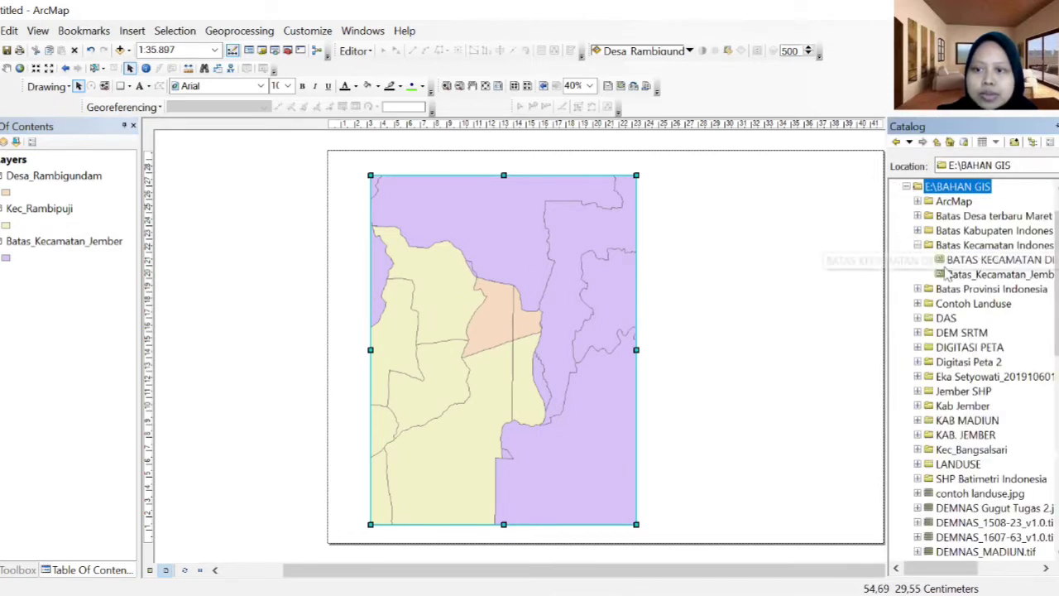
pyautogui.scroll(-1, 931, 278)
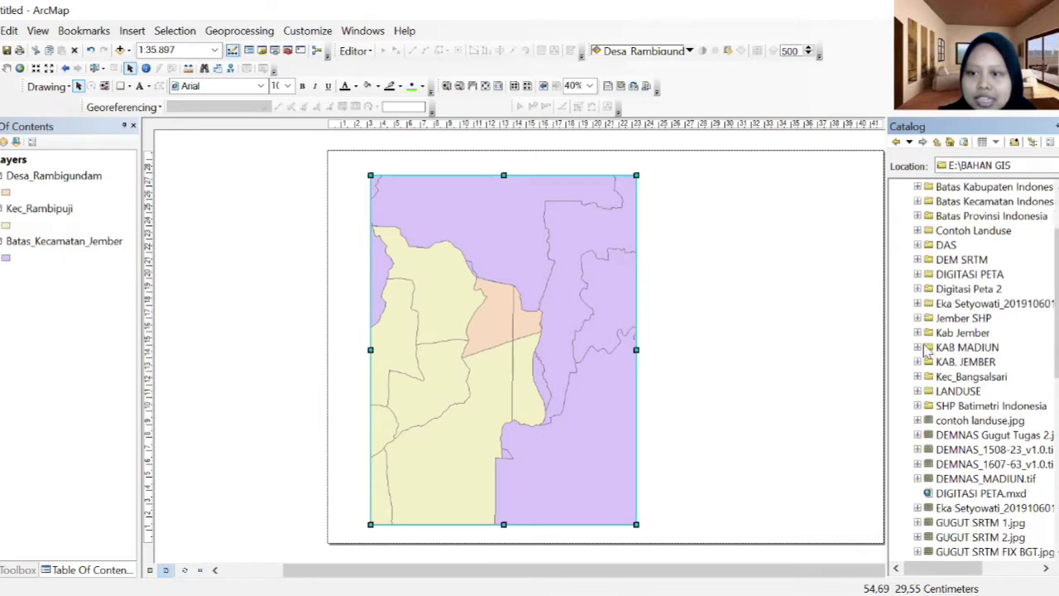
pyautogui.click(918, 274)
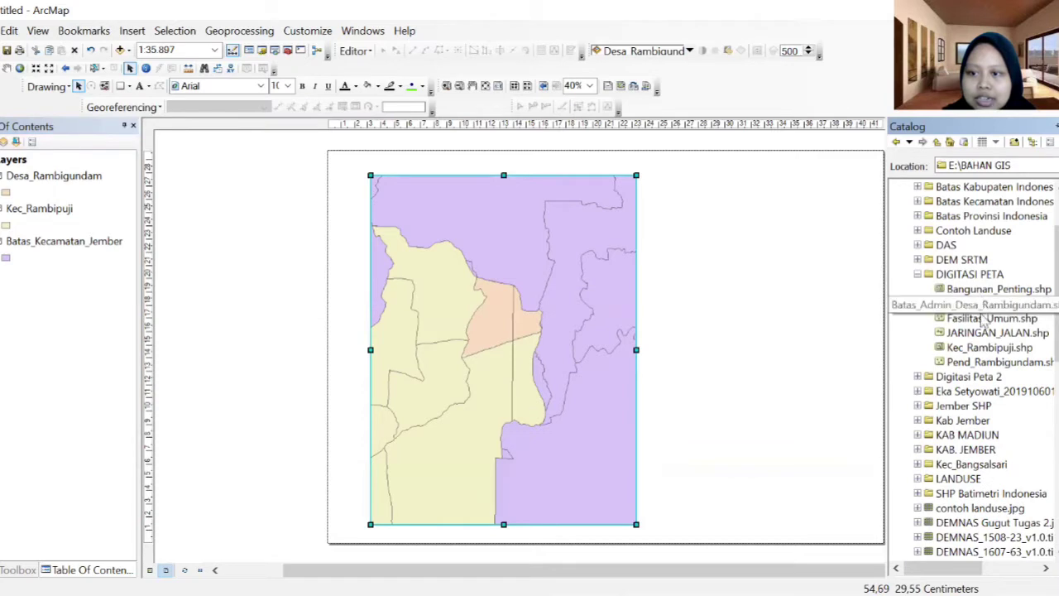
pyautogui.moveTo(984, 364); pyautogui.dragTo(490, 288)
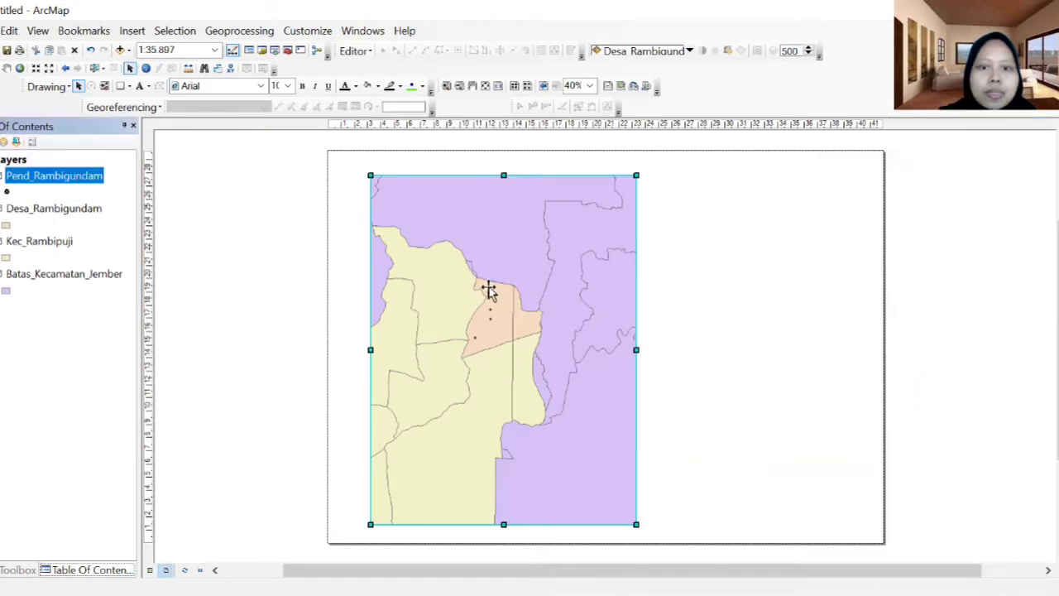
# Enlarge the point symbol of the Pend_Rambigundam layer, keeping its green colour.
pyautogui.click(7, 191)
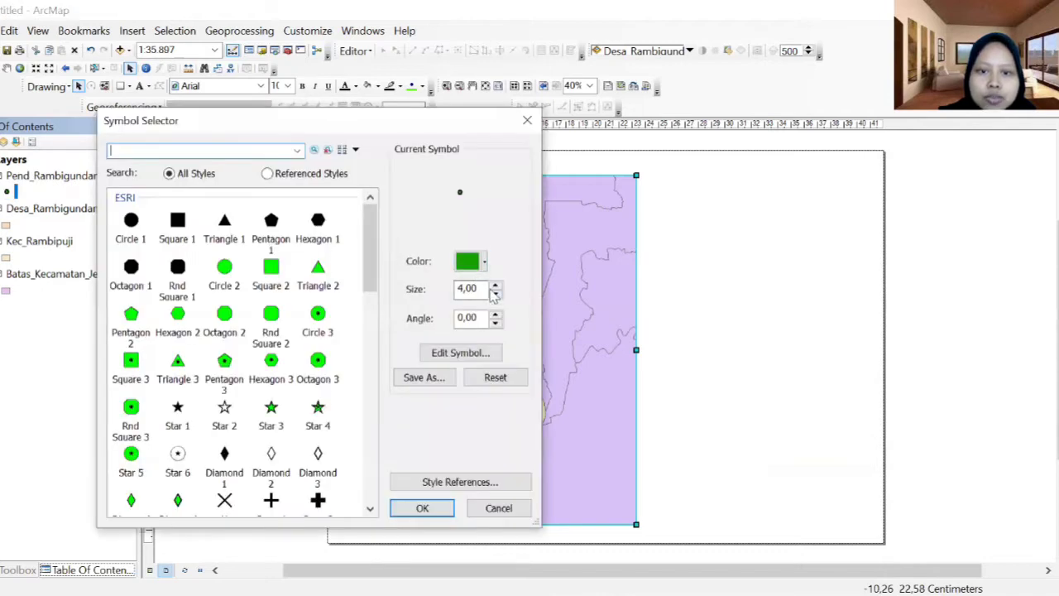
pyautogui.click(496, 286)
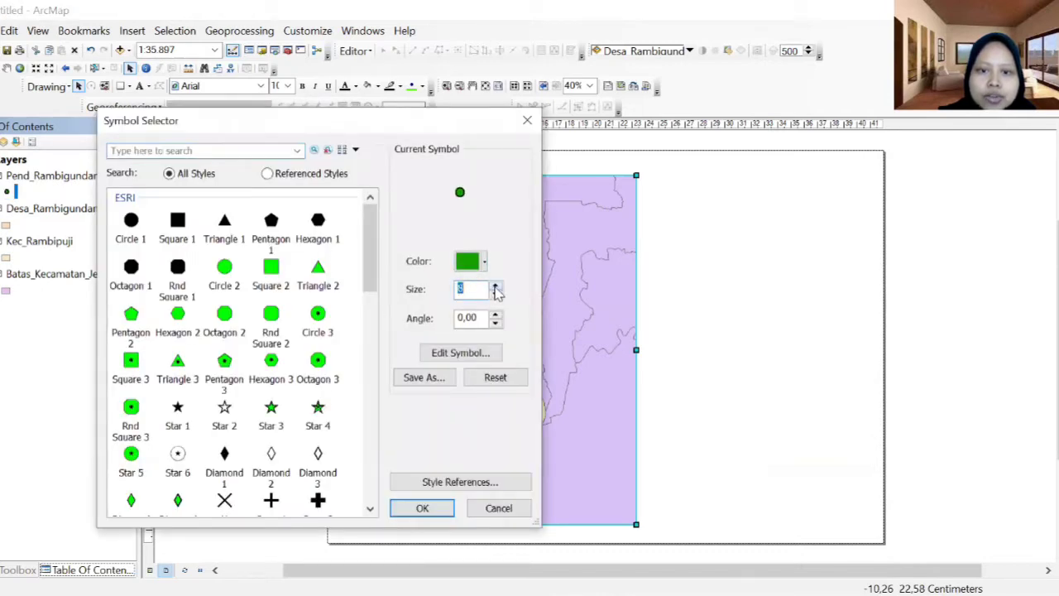
pyautogui.click(421, 505)
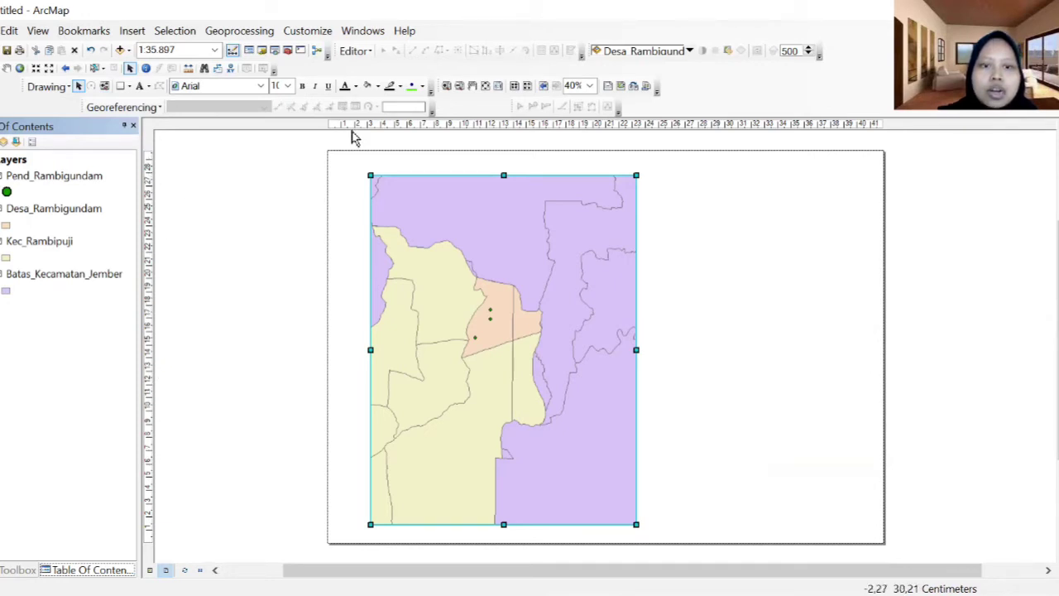
# Place horizontal ruler guides just inside the page's upper and lower edges, at about 29.3 cm and 0.4 cm.
pyautogui.click(147, 165)
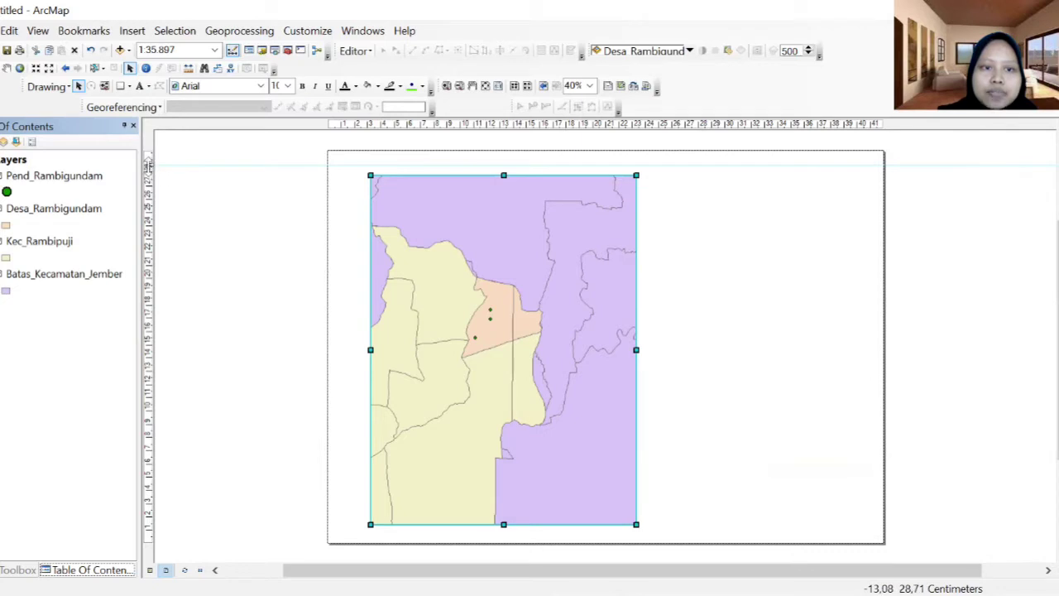
pyautogui.moveTo(149, 164); pyautogui.dragTo(149, 155)
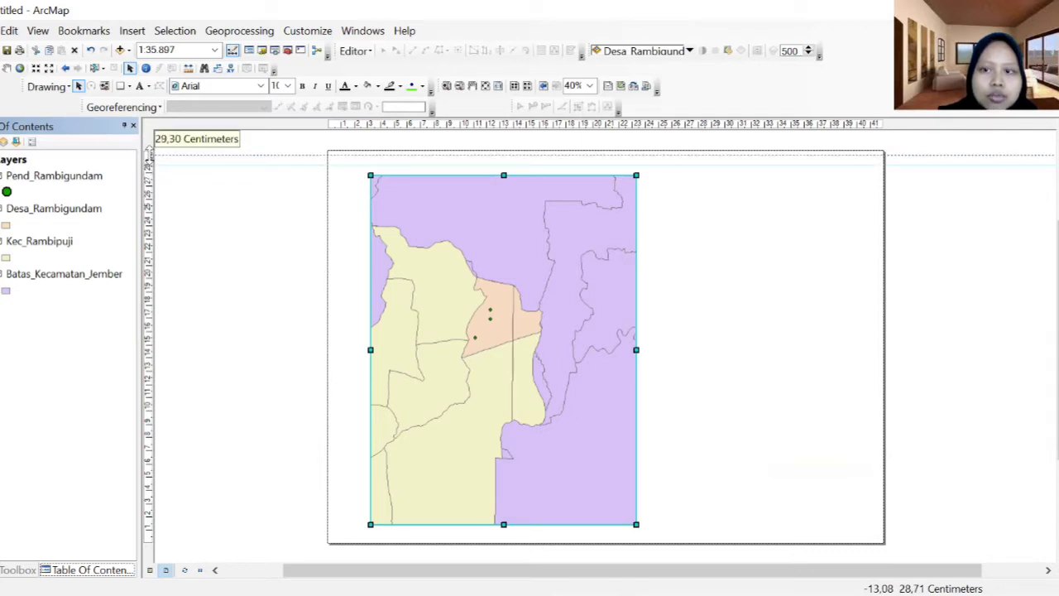
pyautogui.moveTo(149, 155); pyautogui.dragTo(149, 155)
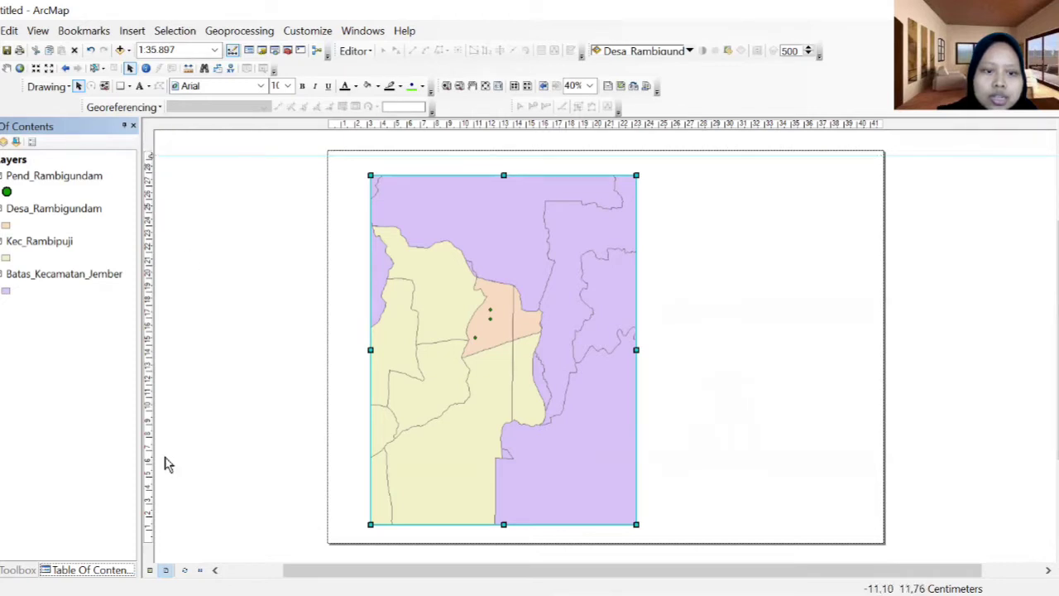
pyautogui.click(150, 537)
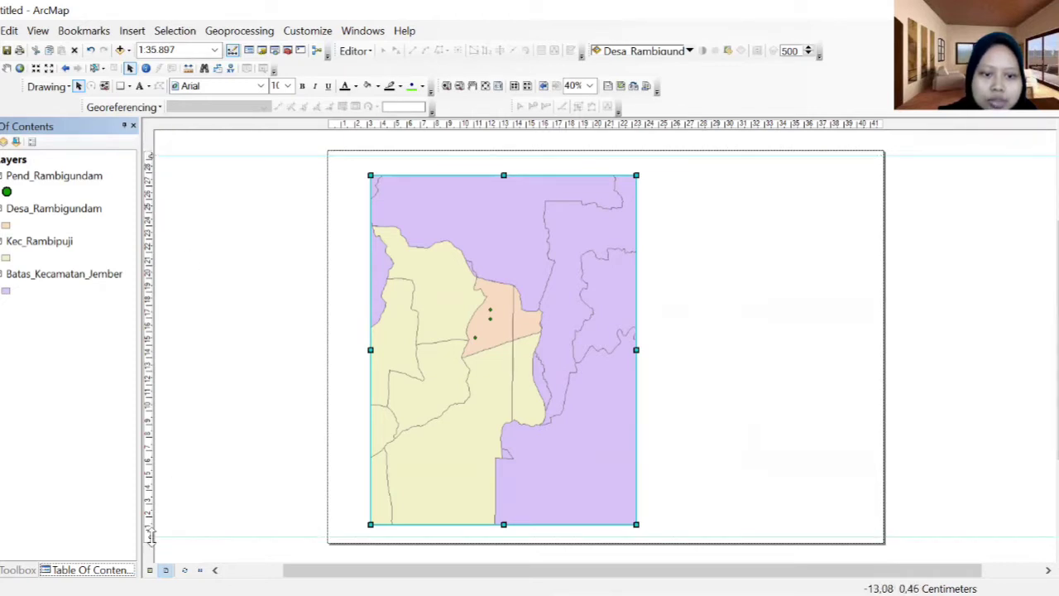
pyautogui.moveTo(150, 538); pyautogui.dragTo(148, 540)
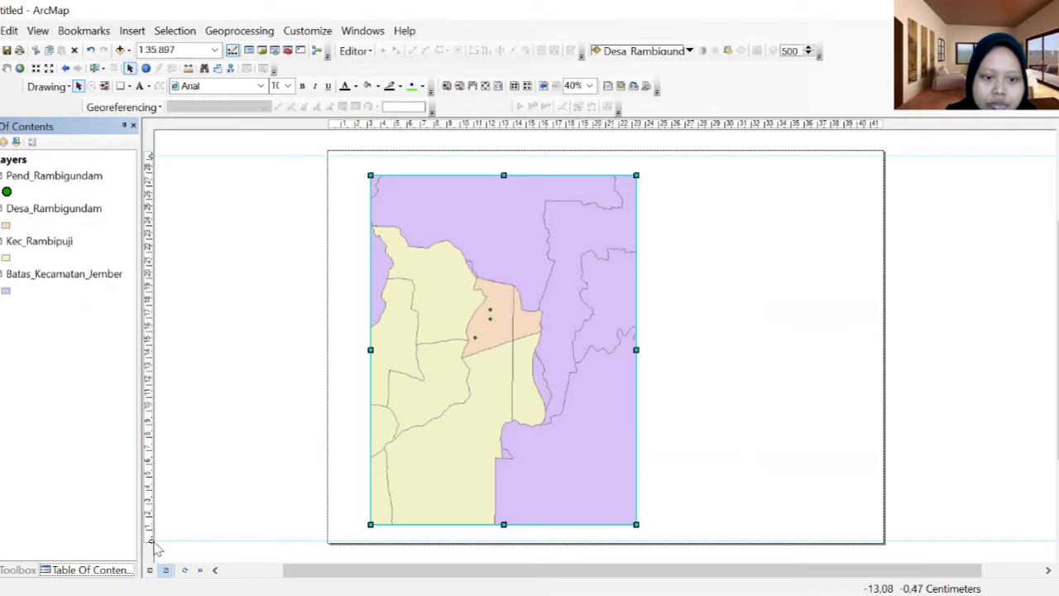
pyautogui.moveTo(153, 541); pyautogui.dragTo(149, 538)
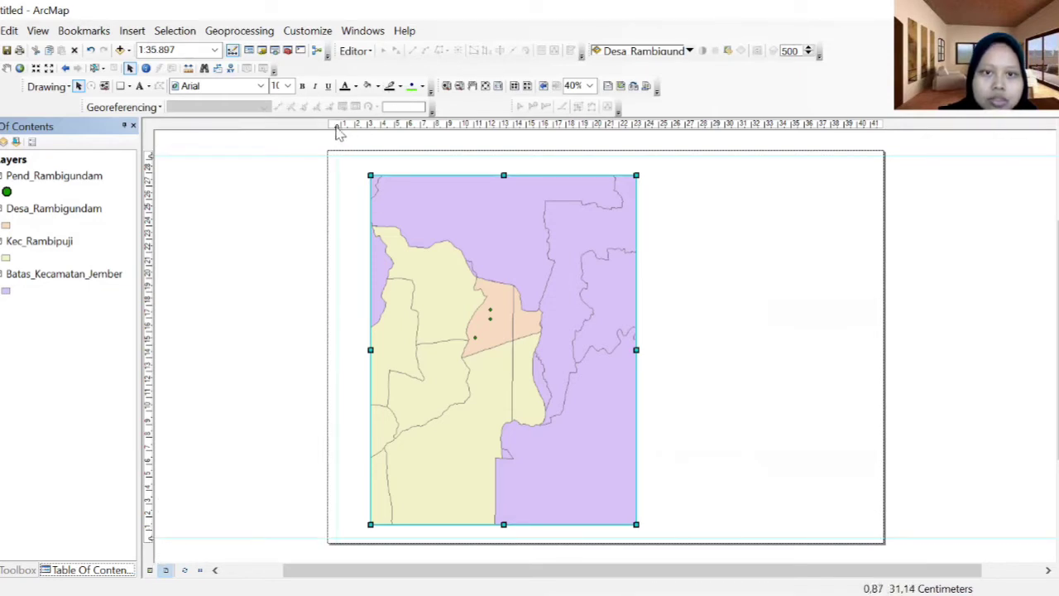
# Place vertical ruler guides just inside the page's left and right edges, about 41.1 cm apart.
pyautogui.moveTo(338, 126); pyautogui.dragTo(333, 126)
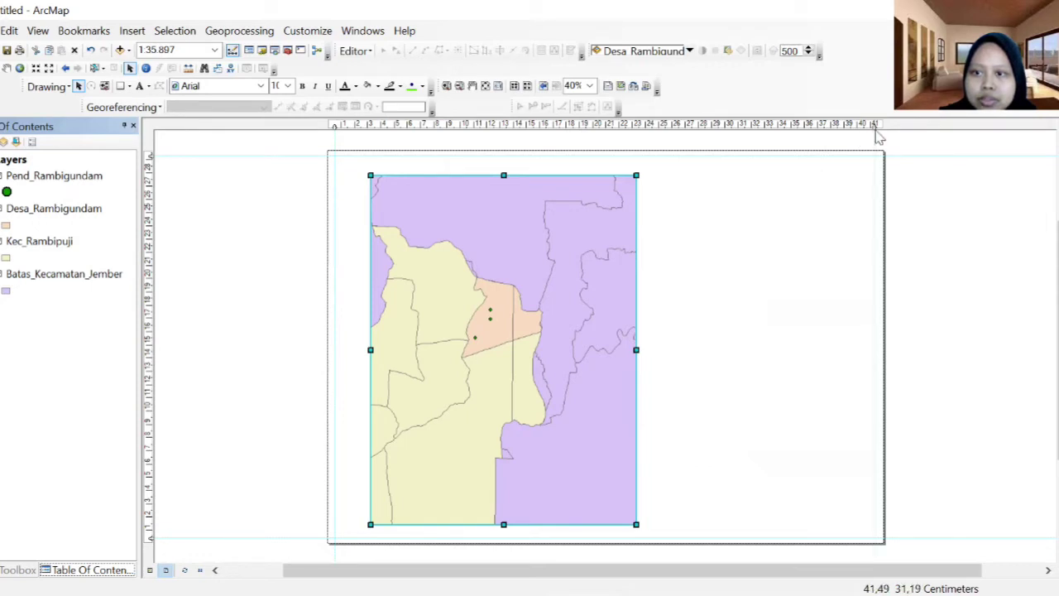
pyautogui.moveTo(873, 125); pyautogui.dragTo(533, 243)
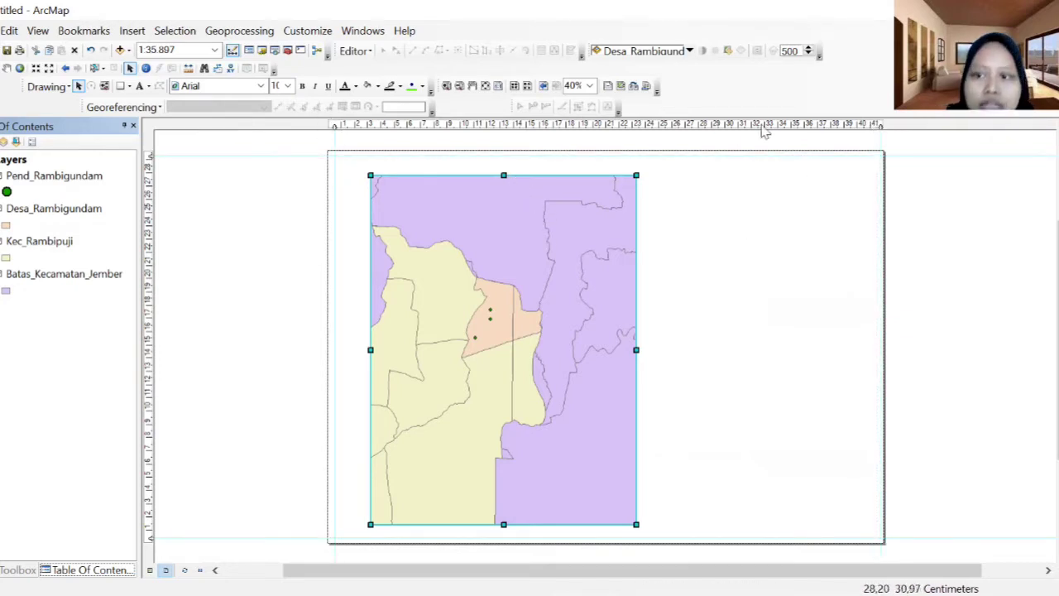
pyautogui.click(877, 123)
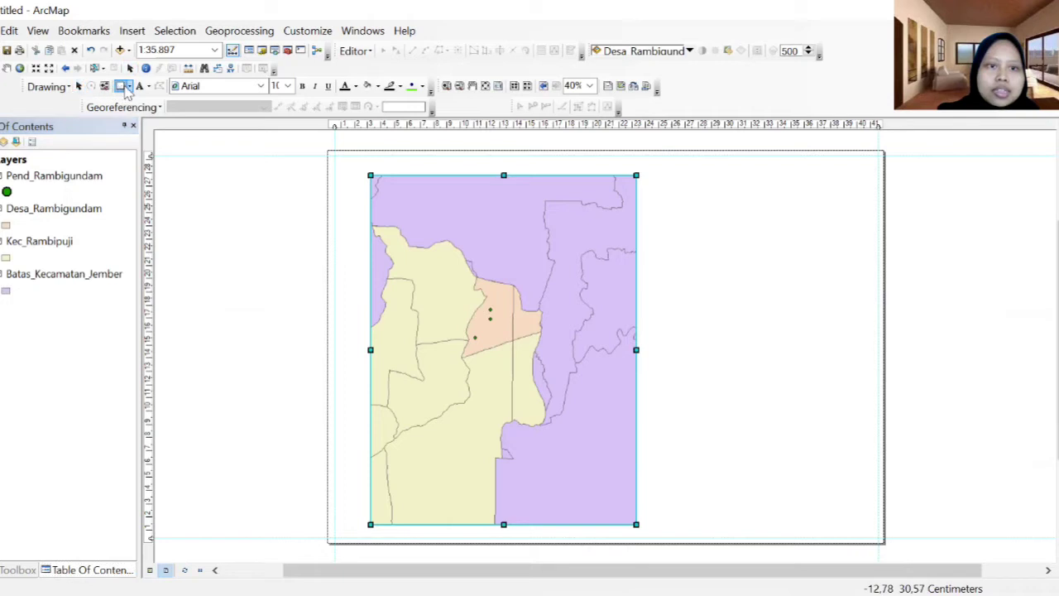
# Draw a rectangle about 41.1 × 28.9 cm between the outer guides as the layout's border.
pyautogui.click(129, 88)
pyautogui.click(161, 102)
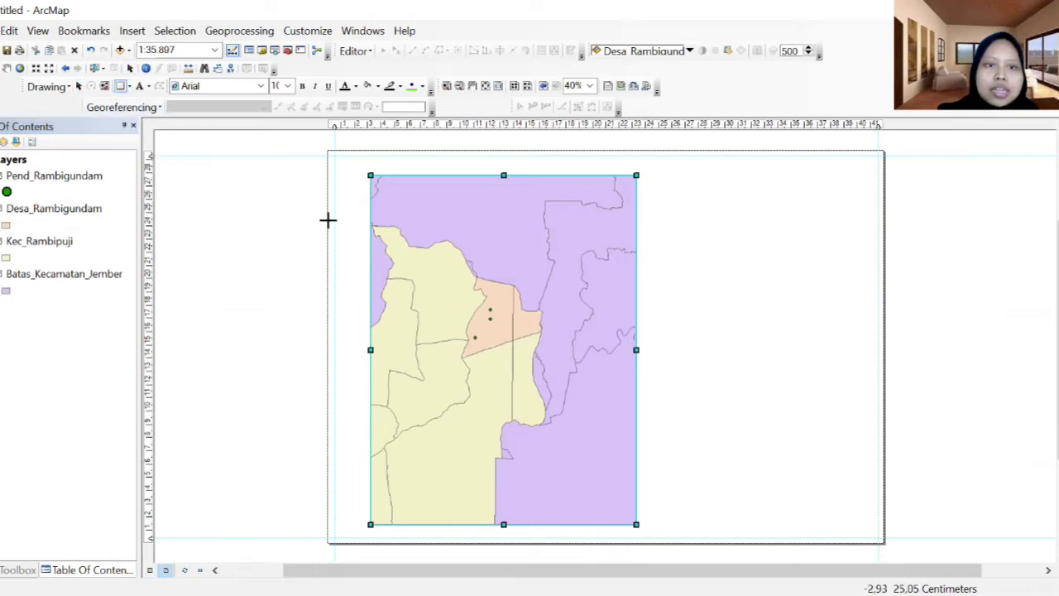
pyautogui.moveTo(335, 152); pyautogui.dragTo(335, 156)
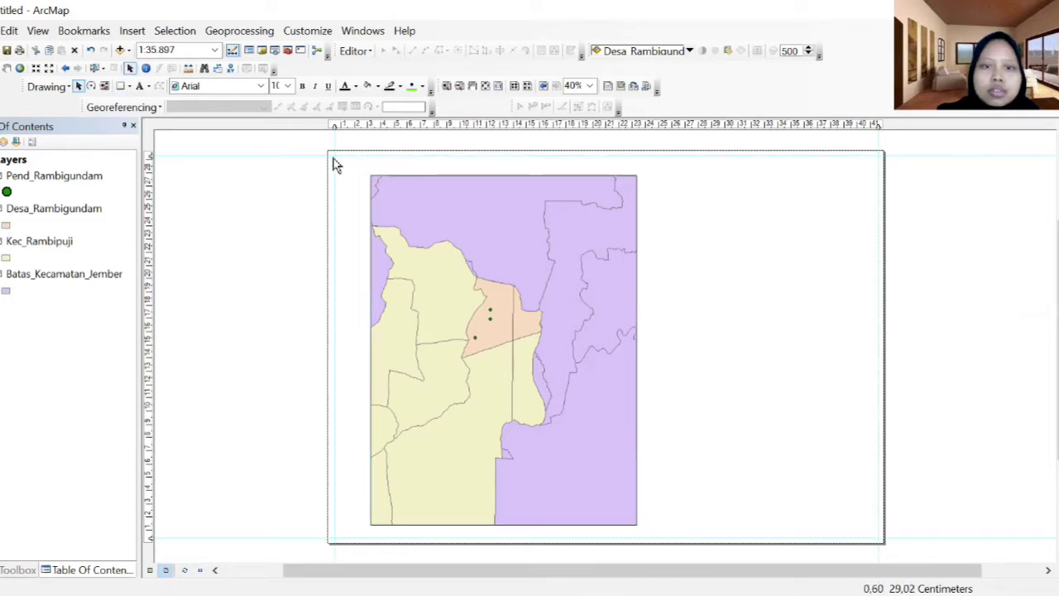
pyautogui.click(120, 87)
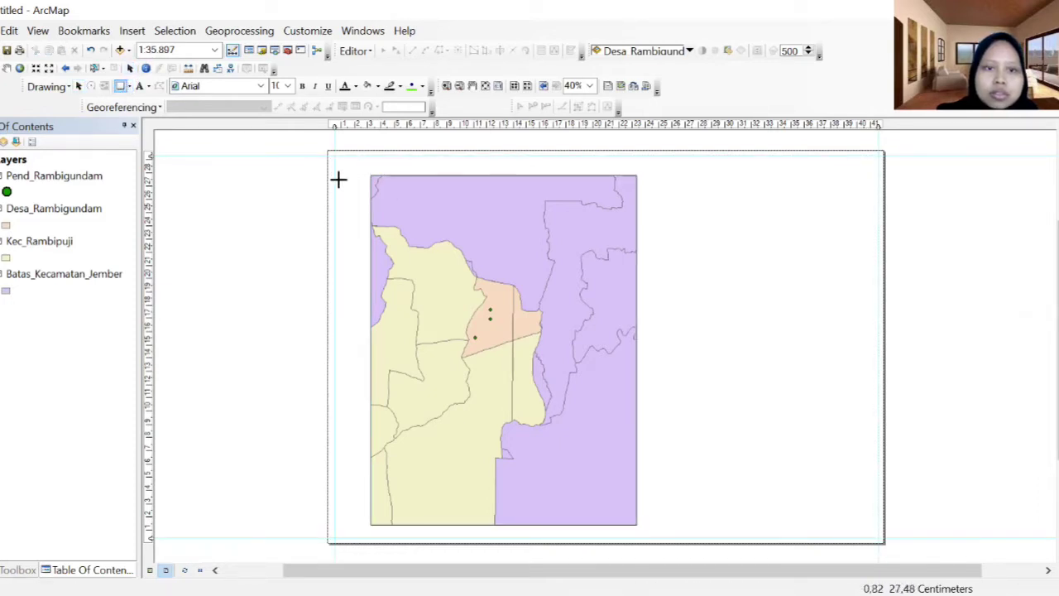
pyautogui.moveTo(333, 157); pyautogui.dragTo(881, 537)
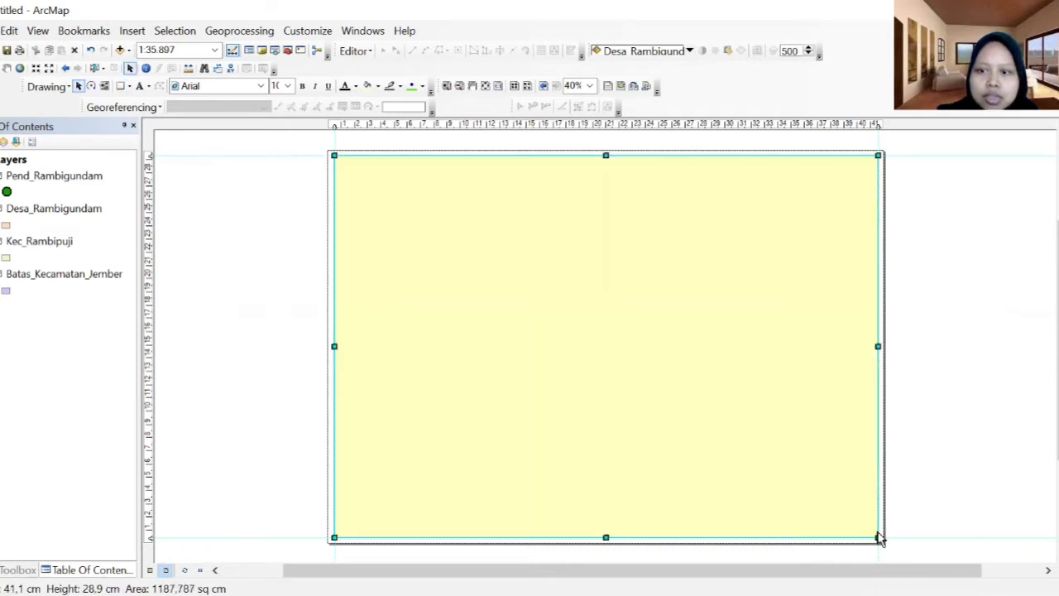
# Send the border rectangle to the back, behind the map frame.
pyautogui.rightClick(669, 250)
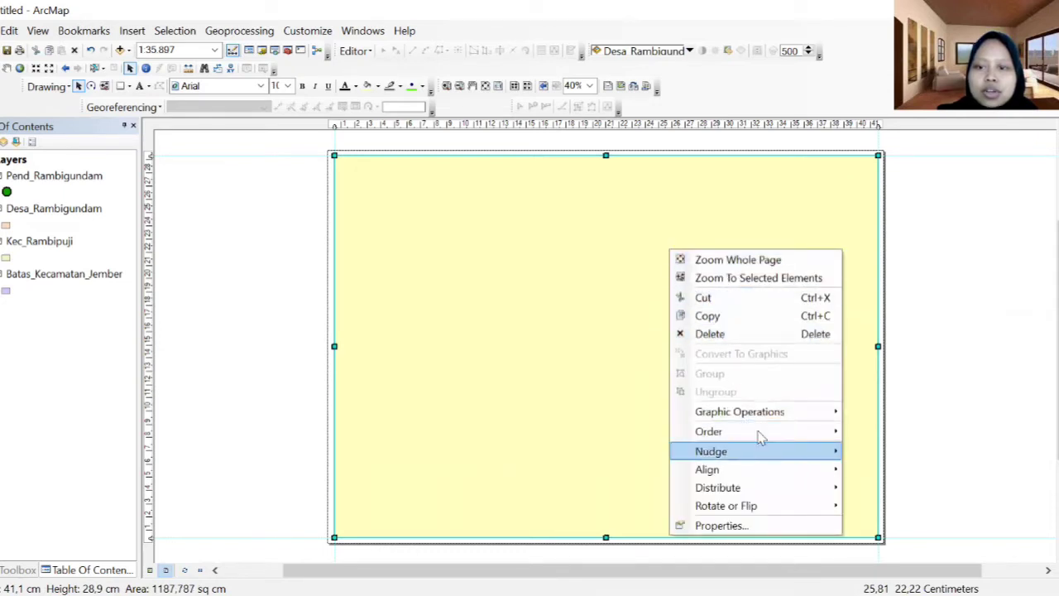
pyautogui.moveTo(760, 431)
pyautogui.click(894, 451)
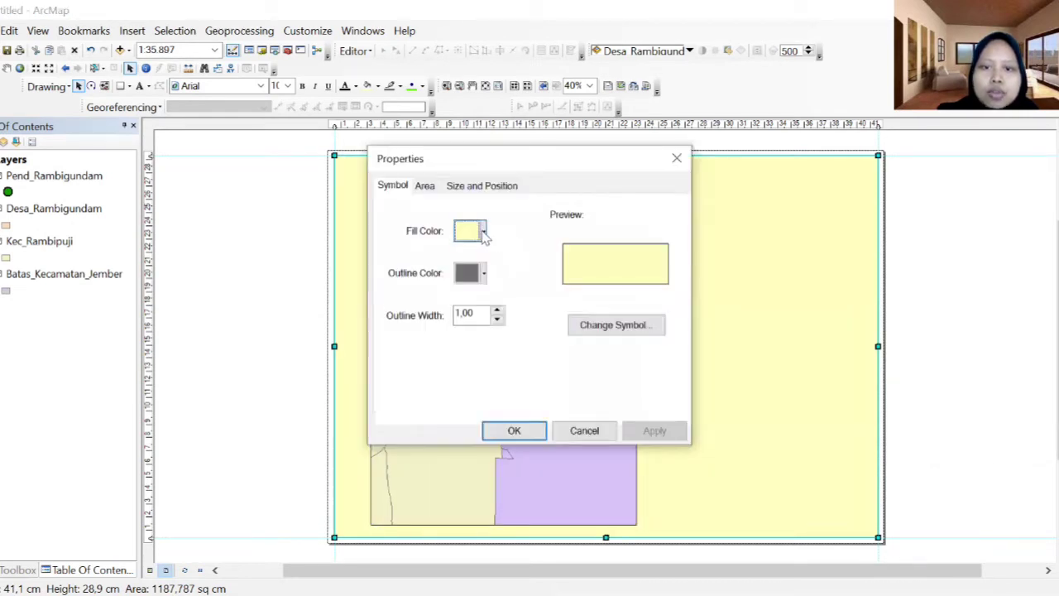
# Set the border rectangle to no fill with a black outline.
pyautogui.click(483, 234)
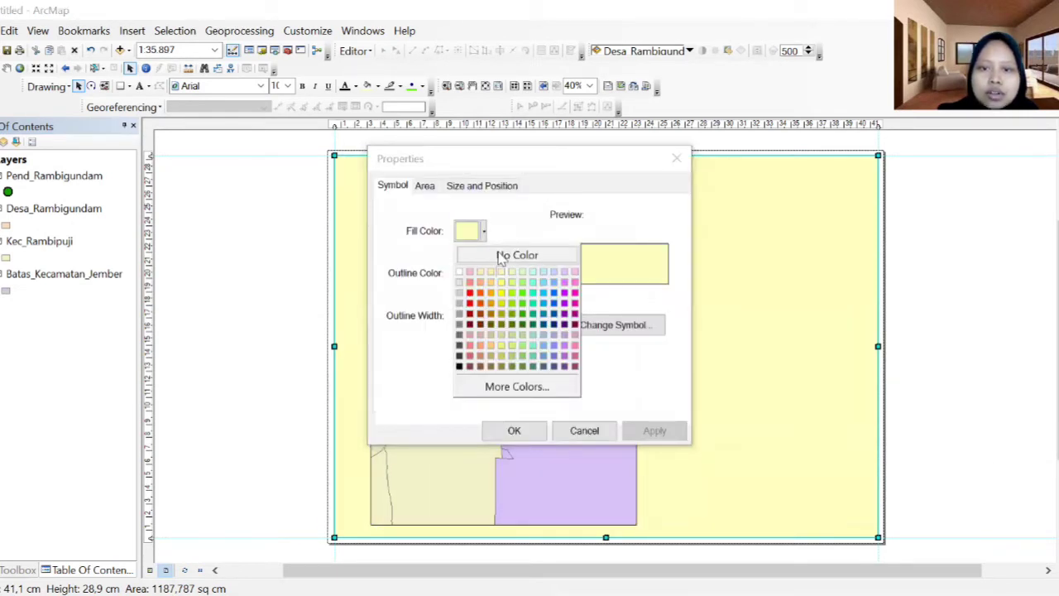
pyautogui.click(501, 255)
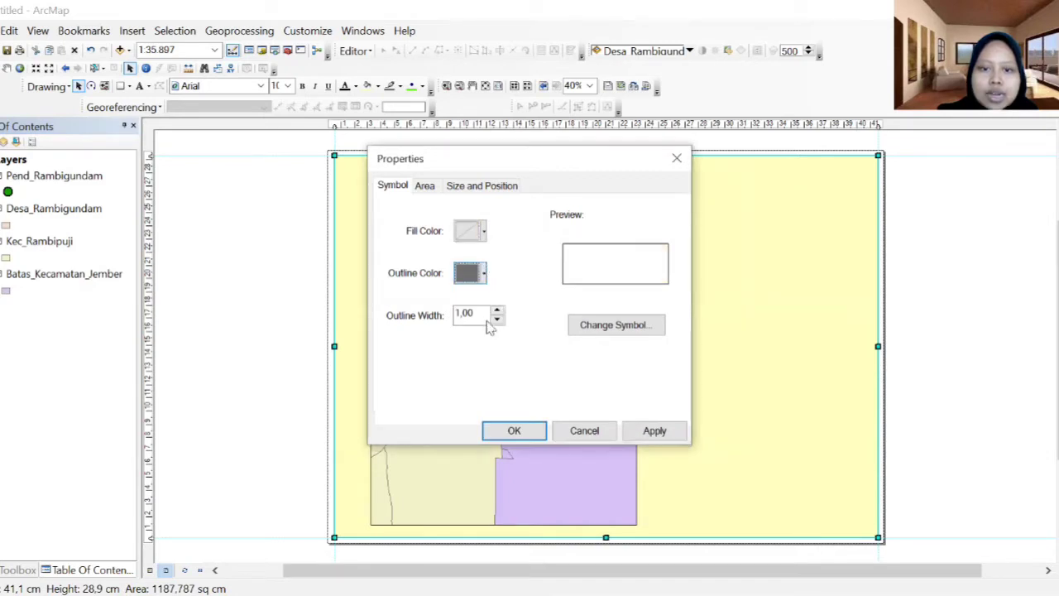
pyautogui.click(483, 273)
pyautogui.click(459, 408)
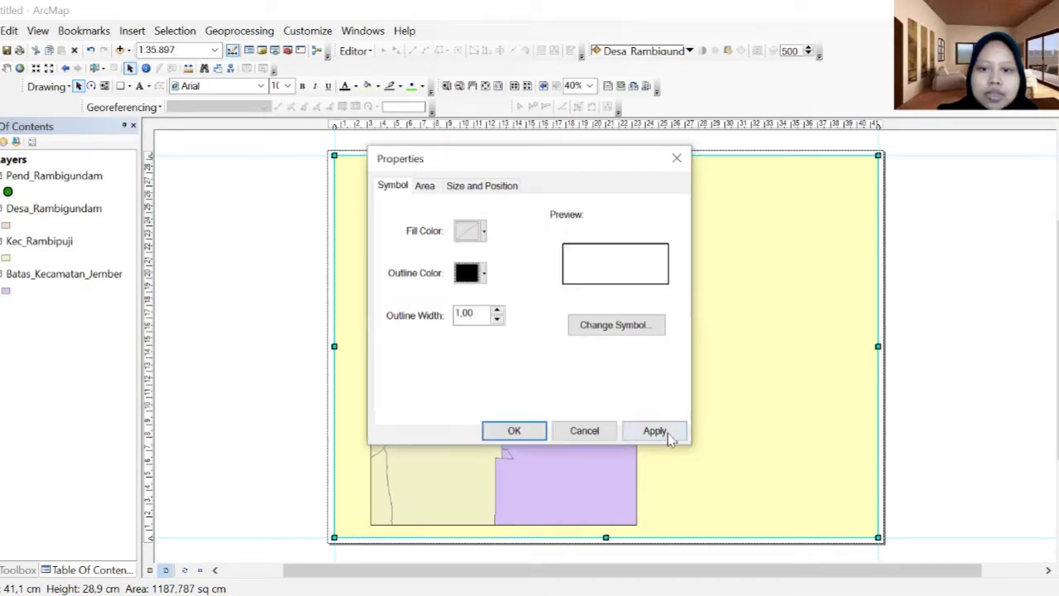
pyautogui.click(658, 432)
pyautogui.click(515, 431)
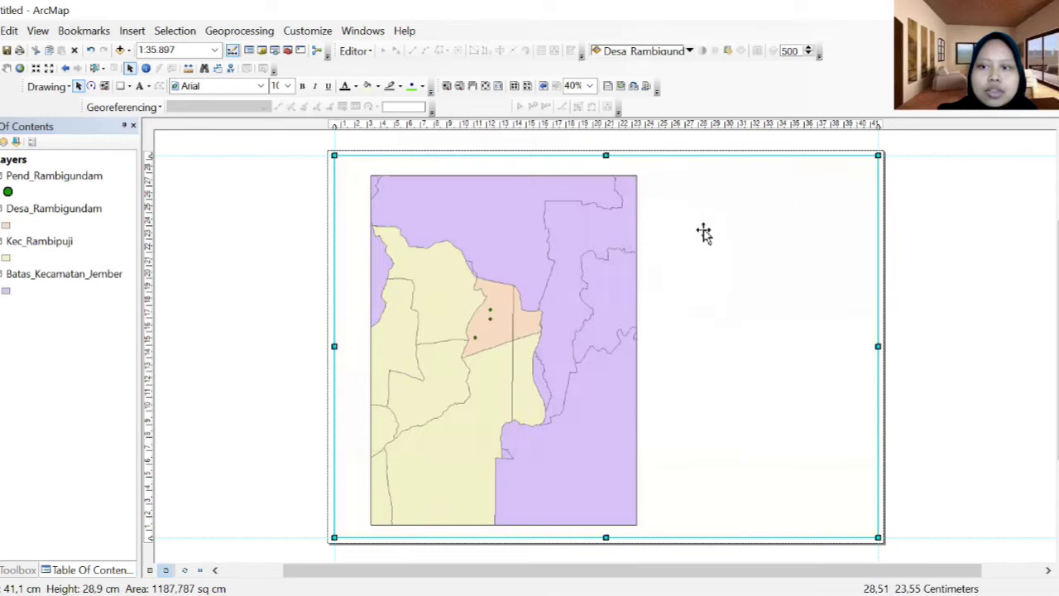
pyautogui.click(943, 259)
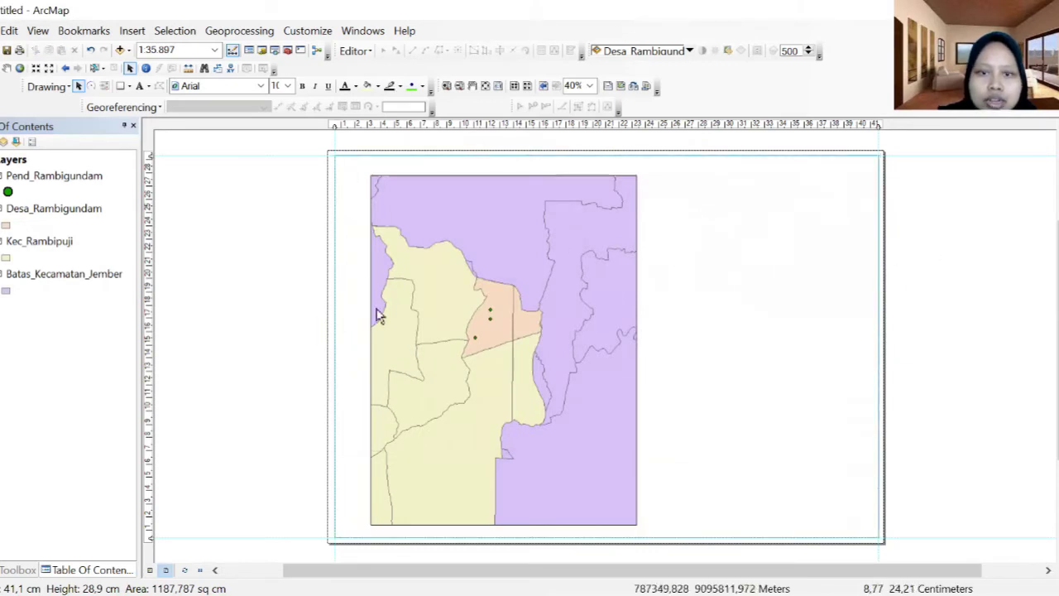
# Shift the outer vertical guide beside the map slightly outward and align the border's left edge to it.
pyautogui.click(348, 214)
pyautogui.click(333, 125)
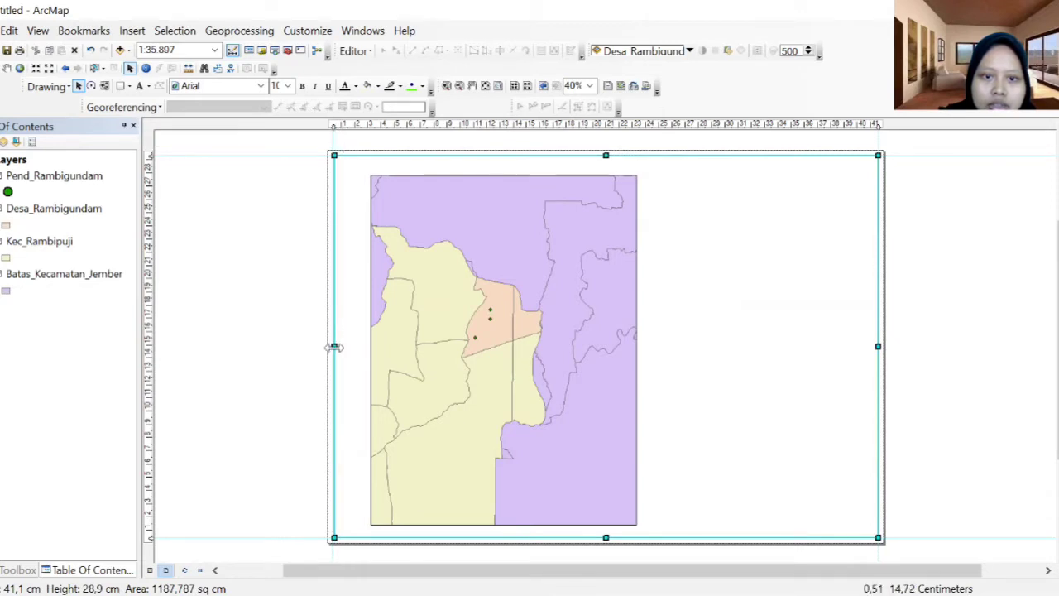
pyautogui.click(310, 307)
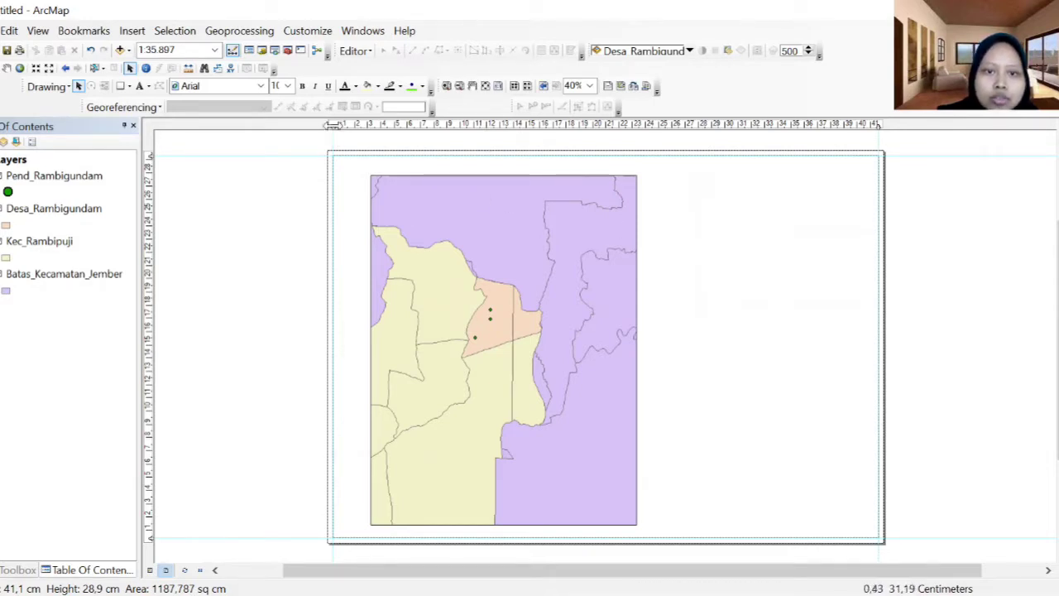
# Move all four ruler guides inside the border to form an inner margin, with the horizontal guides about 27.4 cm apart.
pyautogui.moveTo(333, 125); pyautogui.dragTo(343, 124)
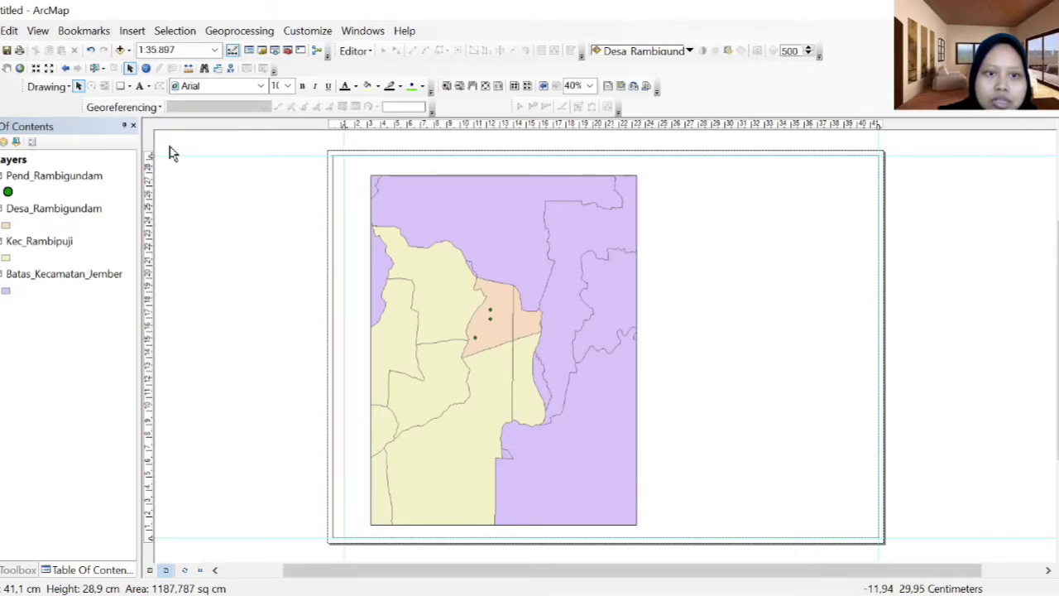
pyautogui.moveTo(150, 155); pyautogui.dragTo(148, 165)
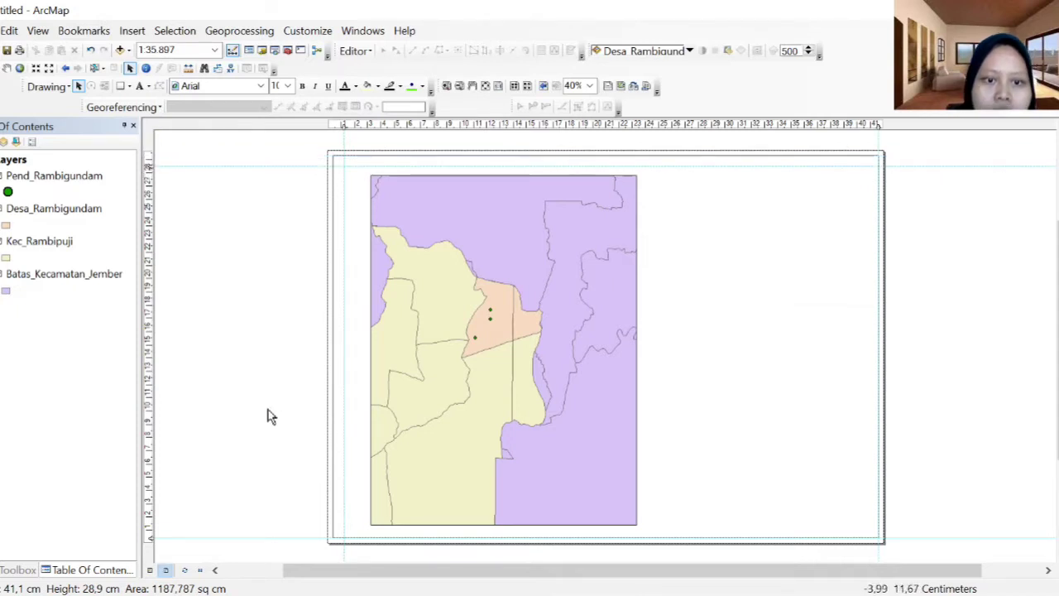
pyautogui.moveTo(149, 536); pyautogui.dragTo(149, 528)
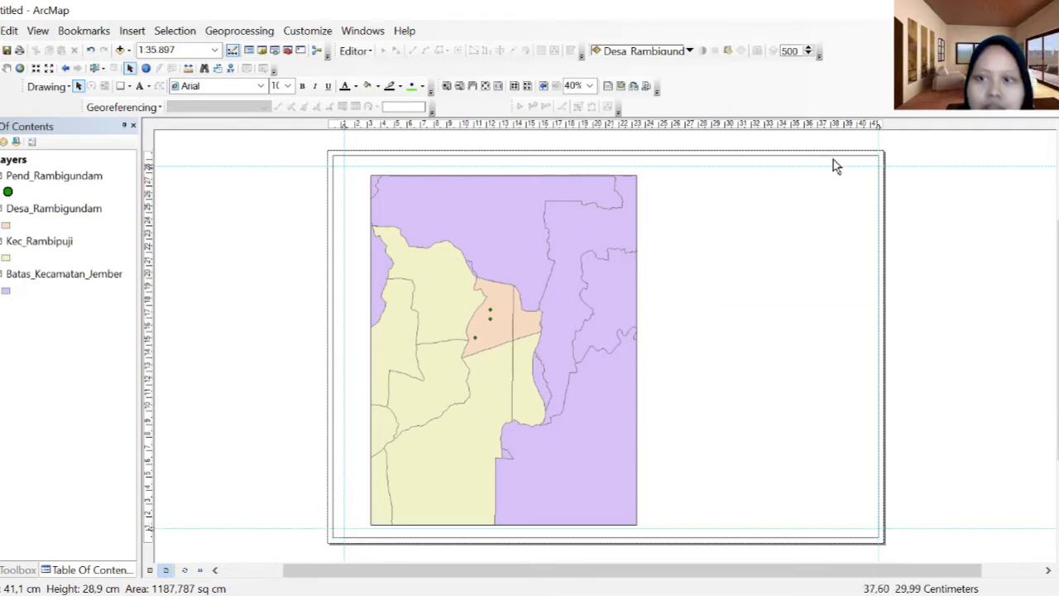
pyautogui.moveTo(879, 124); pyautogui.dragTo(869, 124)
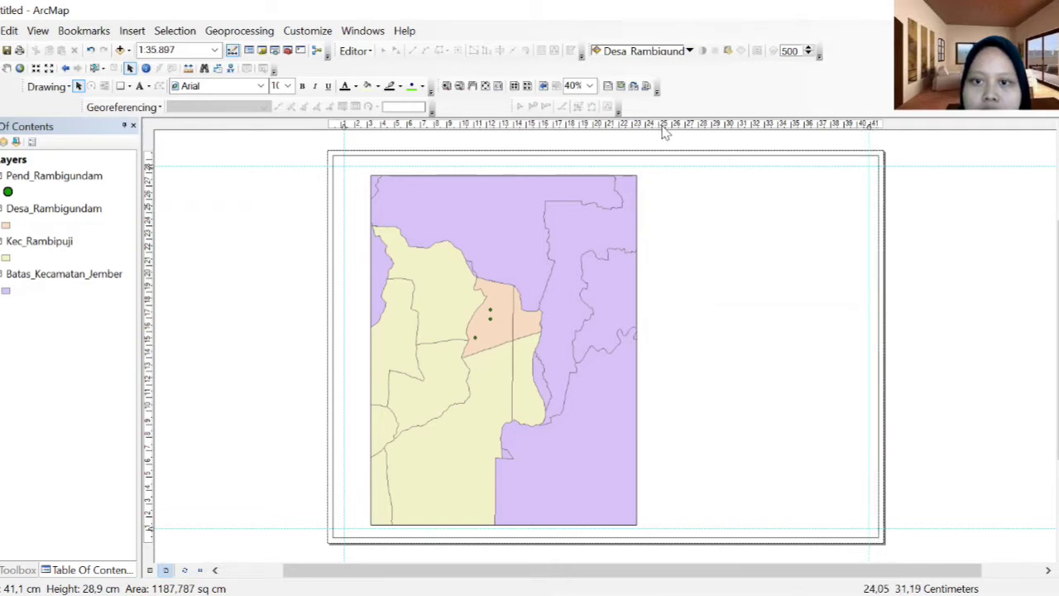
# Resize the map frame so its left, upper and lower edges meet the inner margin guides.
pyautogui.click(406, 227)
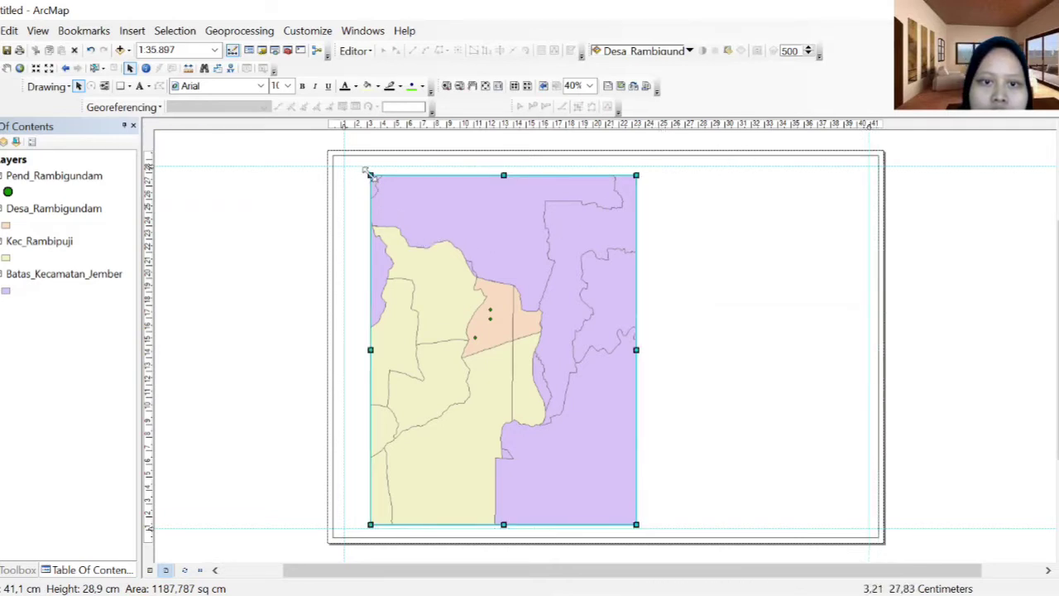
pyautogui.moveTo(370, 175); pyautogui.dragTo(343, 165)
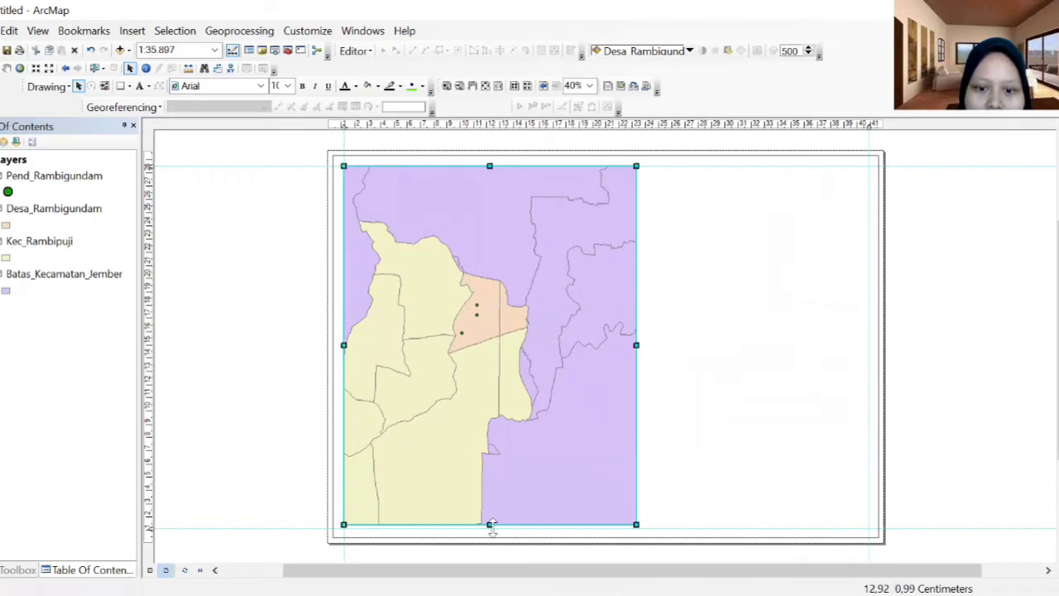
pyautogui.moveTo(491, 525); pyautogui.dragTo(491, 528)
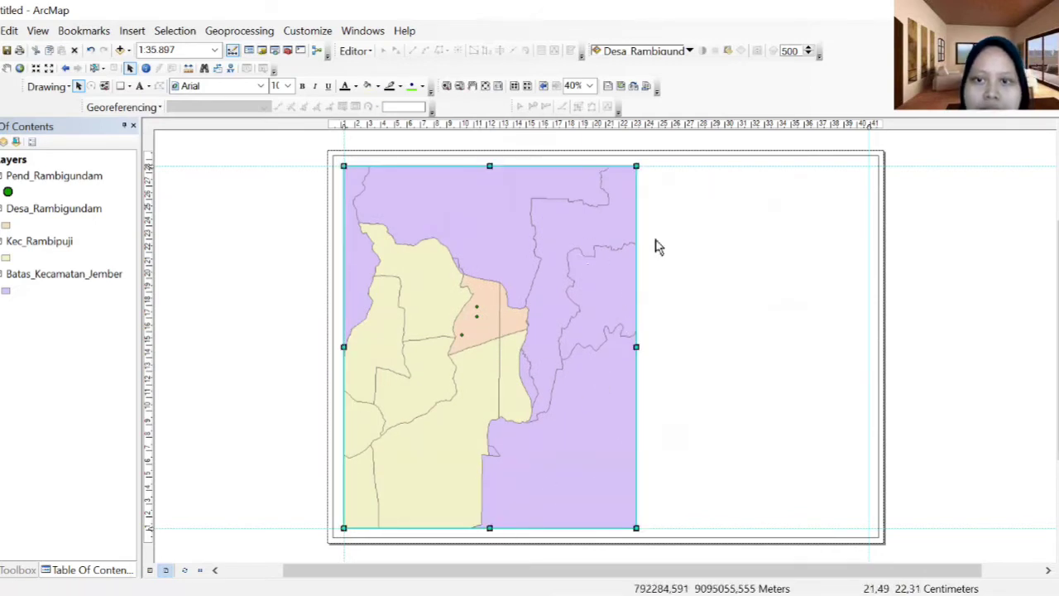
# Add vertical guides at about 27 cm and 26 cm, and widen the map frame to the 26 cm guide.
pyautogui.click(684, 124)
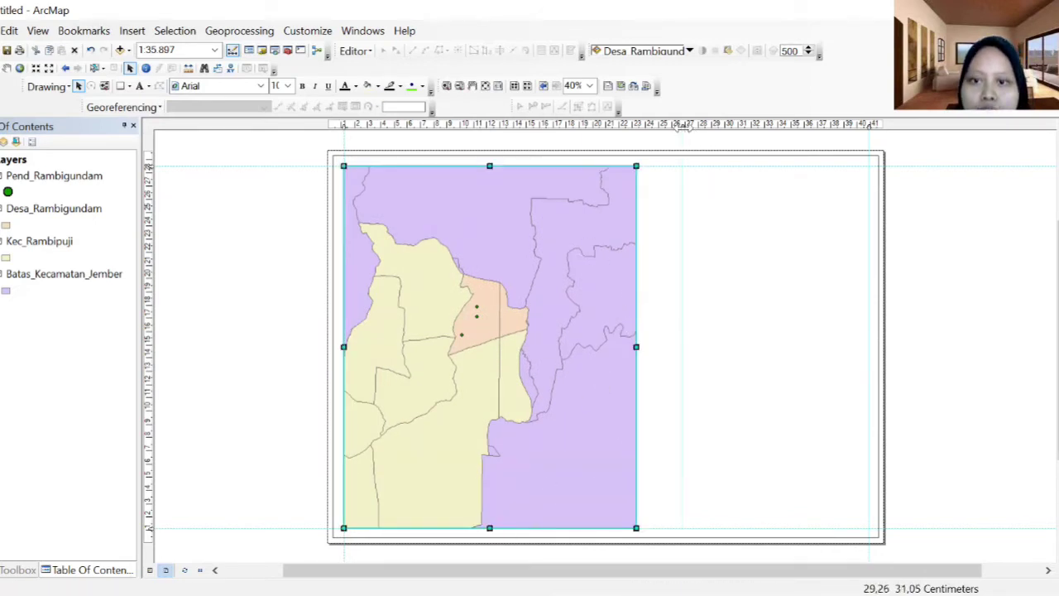
pyautogui.moveTo(684, 124); pyautogui.dragTo(687, 124)
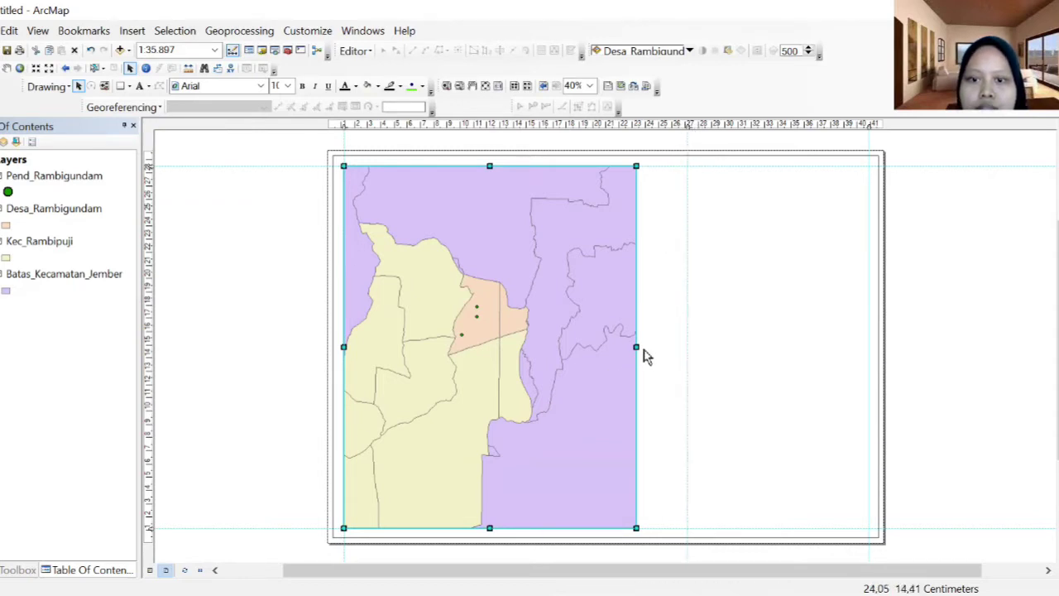
pyautogui.moveTo(635, 346); pyautogui.dragTo(663, 348)
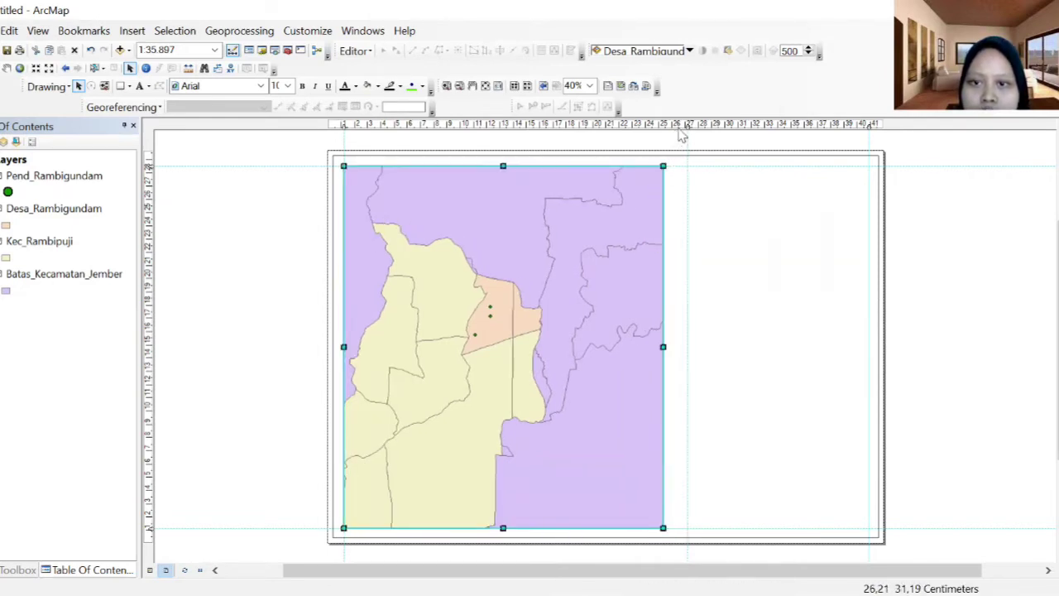
pyautogui.moveTo(677, 123); pyautogui.dragTo(674, 124)
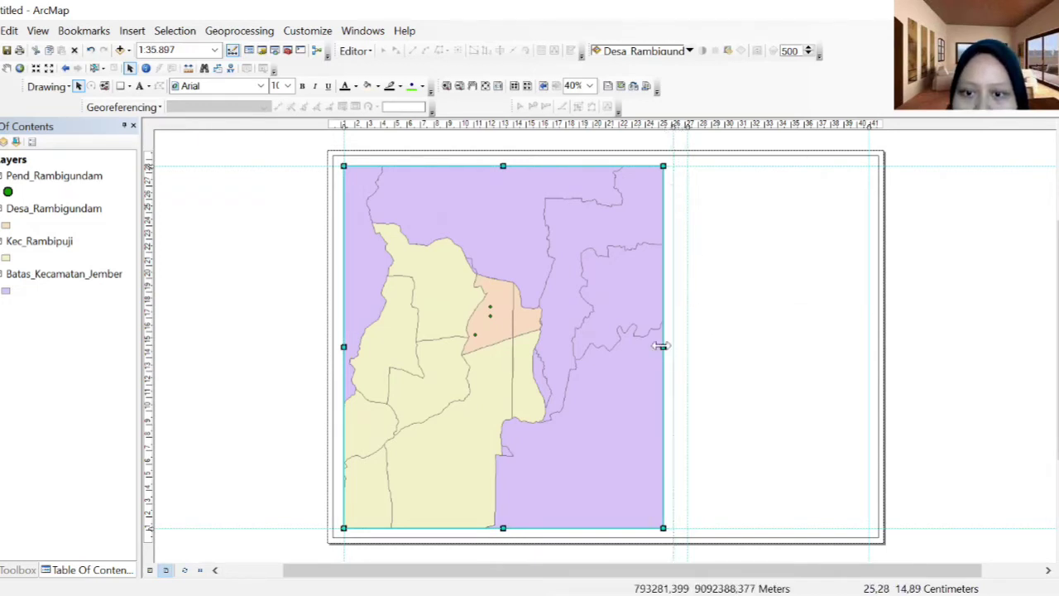
pyautogui.moveTo(663, 347); pyautogui.dragTo(673, 354)
pyautogui.click(724, 311)
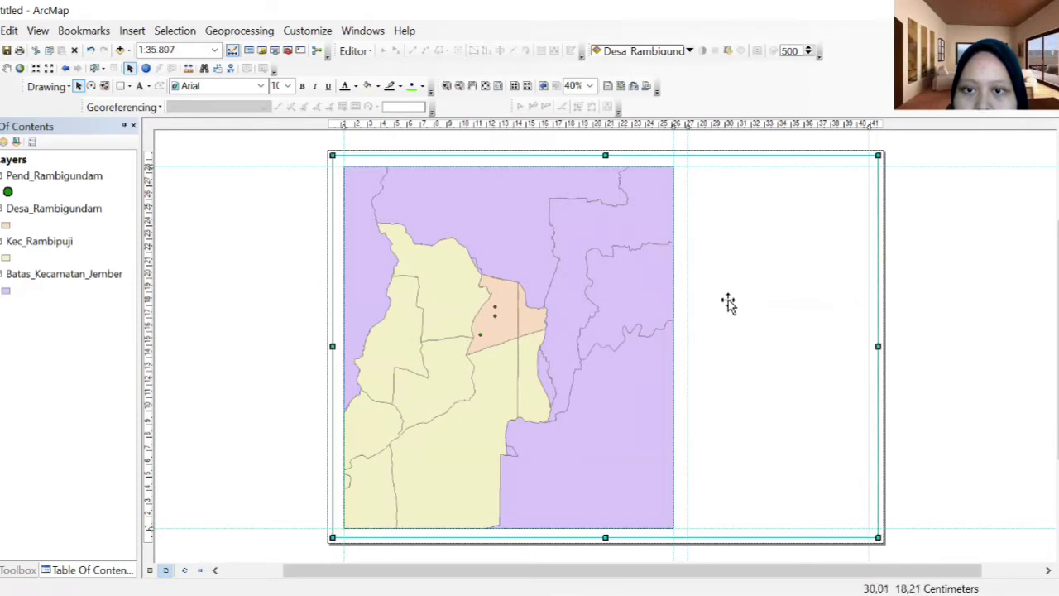
pyautogui.moveTo(689, 125); pyautogui.dragTo(687, 125)
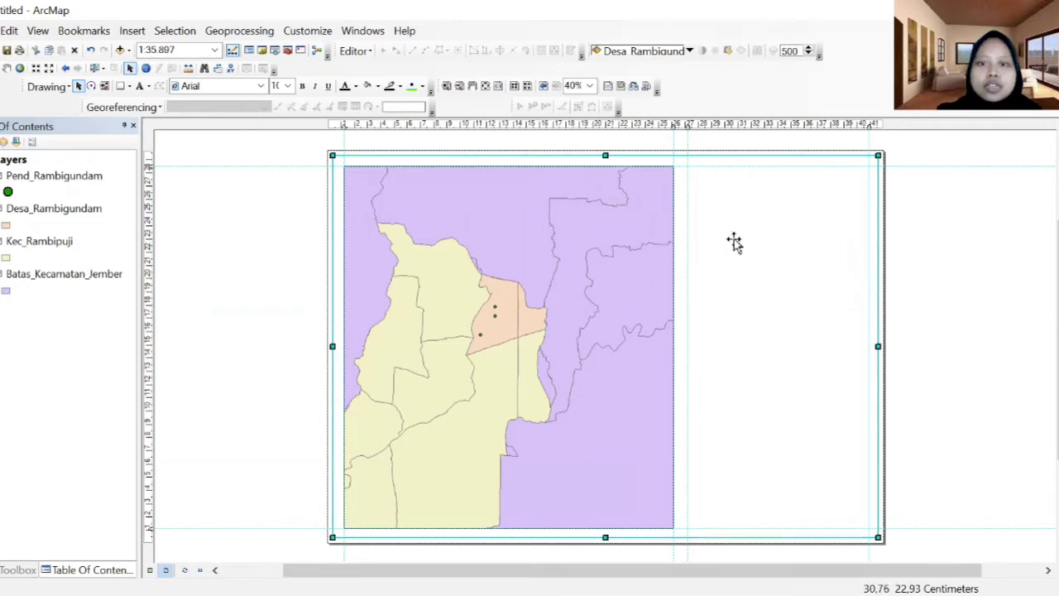
pyautogui.click(931, 249)
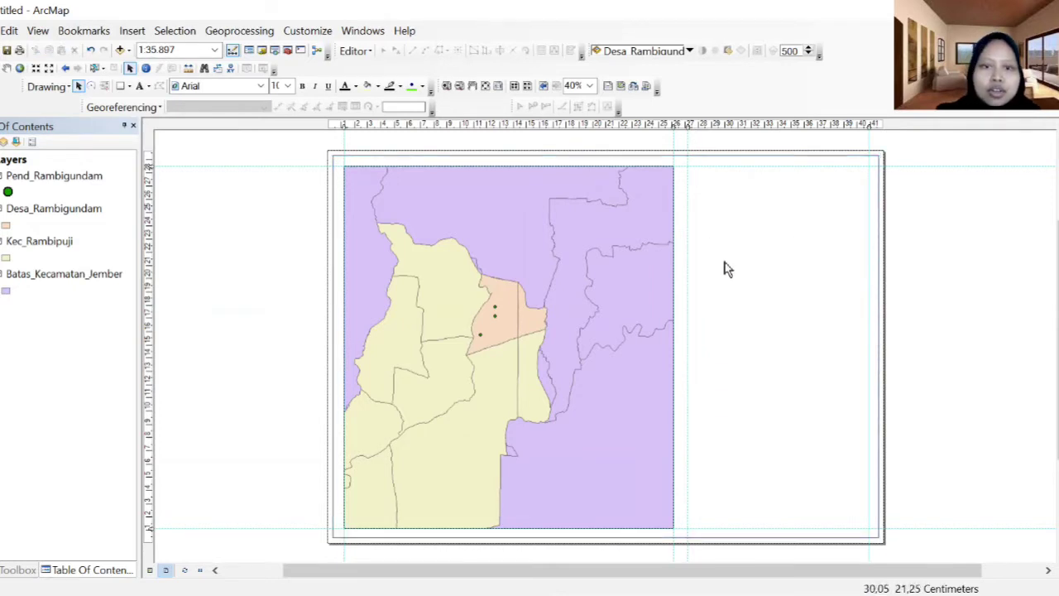
# Draw a rectangle about 13.7 × 27.4 cm in the empty area beside the map frame, between the guides.
pyautogui.click(129, 87)
pyautogui.click(149, 102)
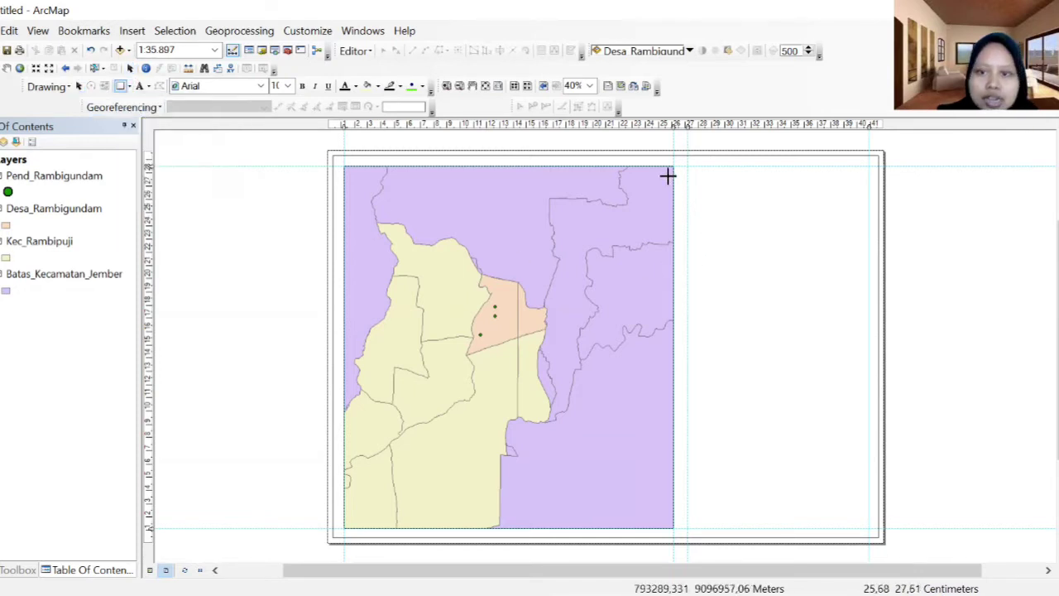
pyautogui.moveTo(688, 165); pyautogui.dragTo(870, 531)
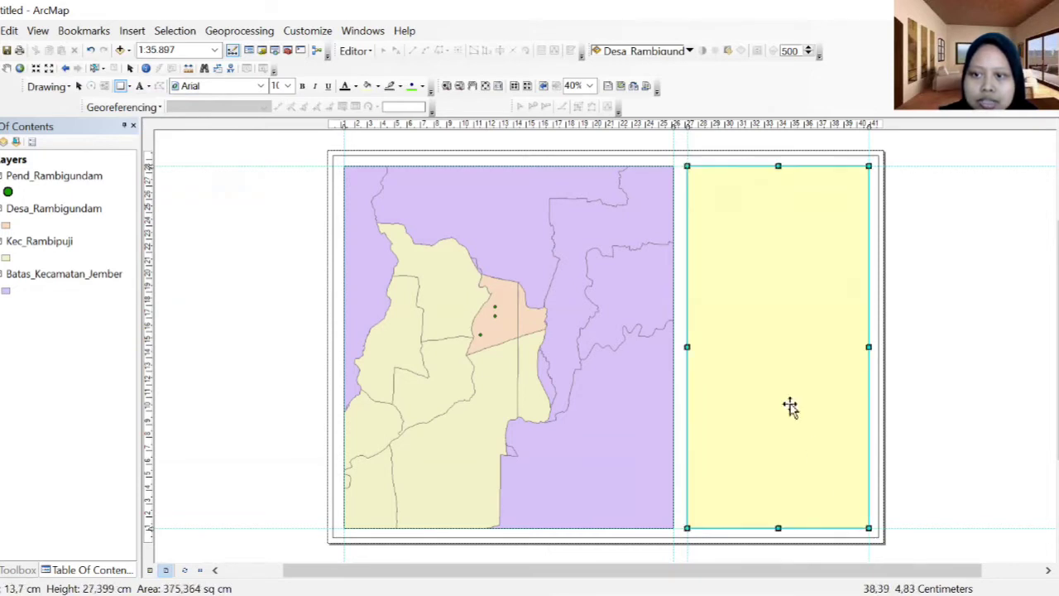
# Give the side panel rectangle no fill and a black outline.
pyautogui.click(749, 255)
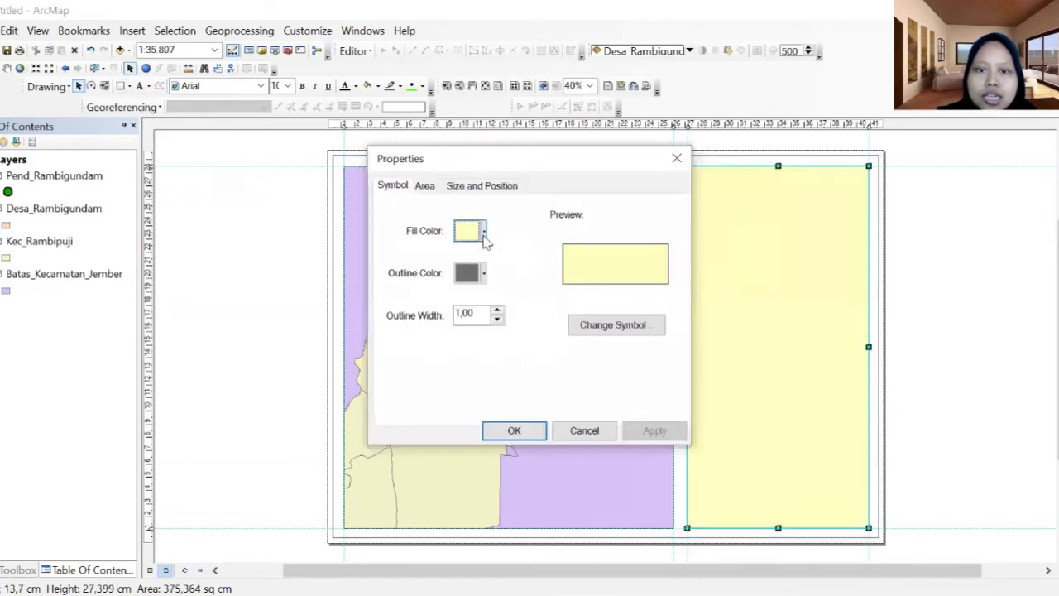
pyautogui.click(484, 234)
pyautogui.click(496, 257)
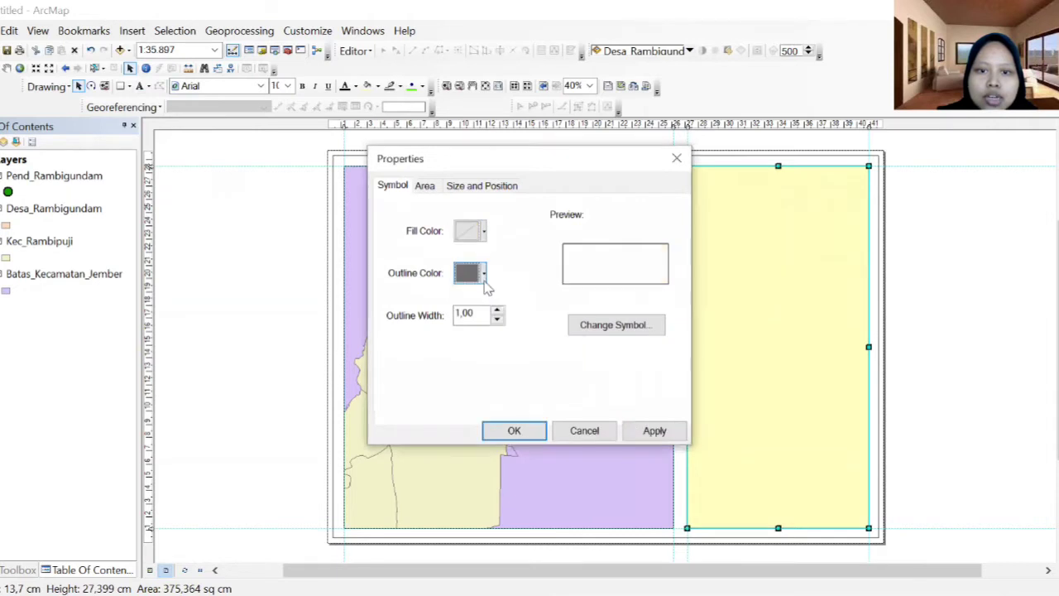
pyautogui.click(484, 274)
pyautogui.click(459, 408)
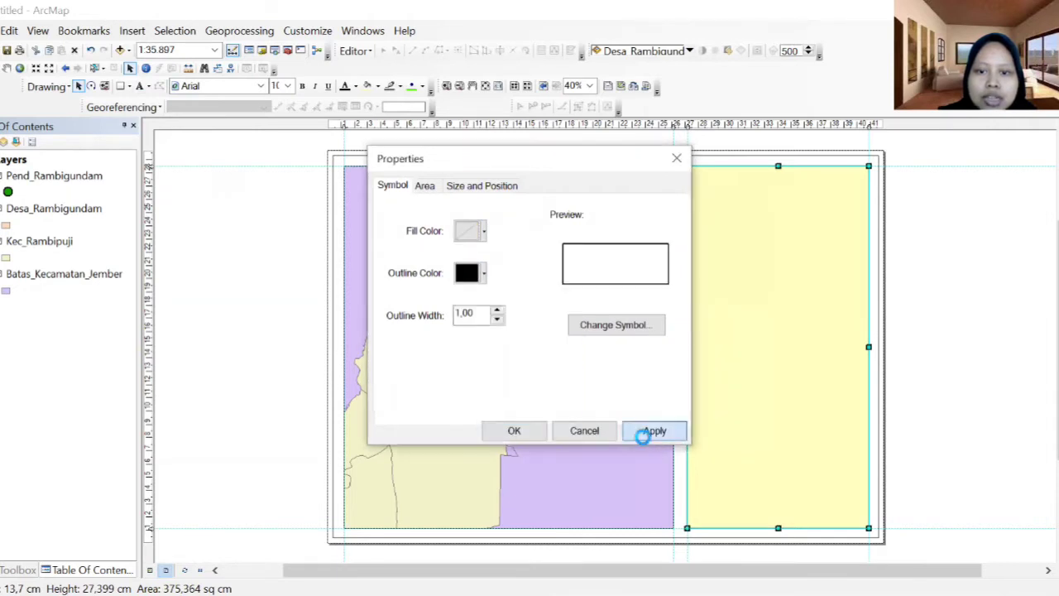
pyautogui.click(654, 431)
pyautogui.click(511, 430)
pyautogui.click(933, 289)
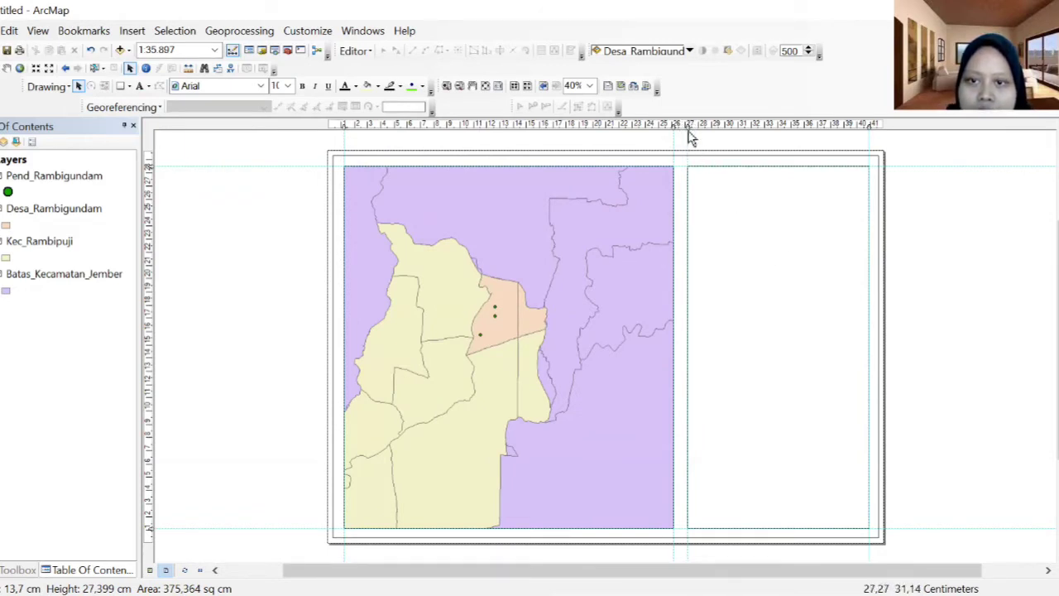
# Move the 27 cm guide slightly closer to the map frame and extend the side panel's left edge to it.
pyautogui.moveTo(680, 124); pyautogui.dragTo(686, 124)
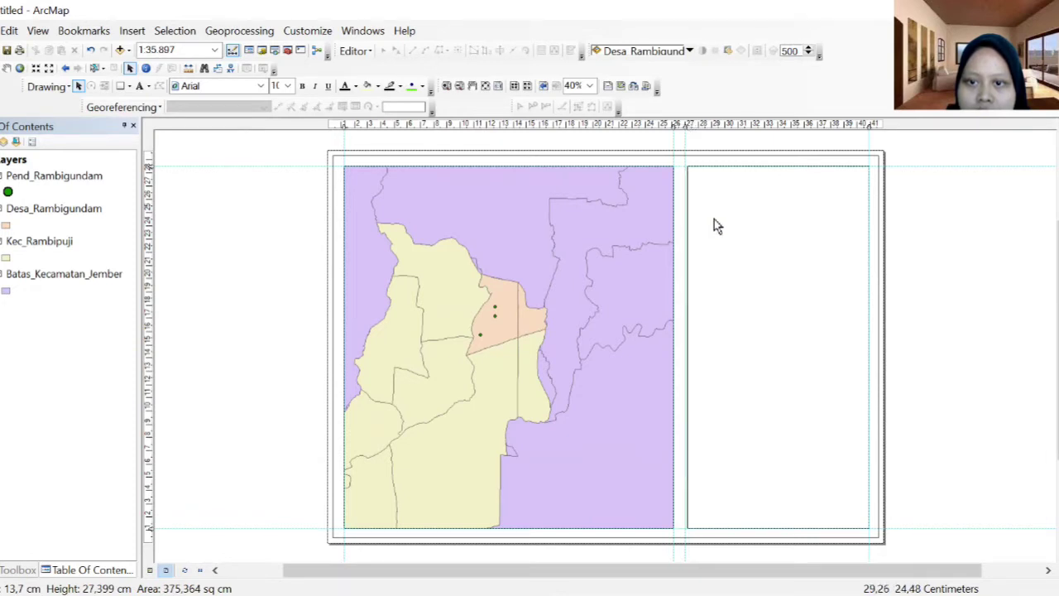
pyautogui.click(695, 266)
pyautogui.moveTo(687, 346); pyautogui.dragTo(684, 347)
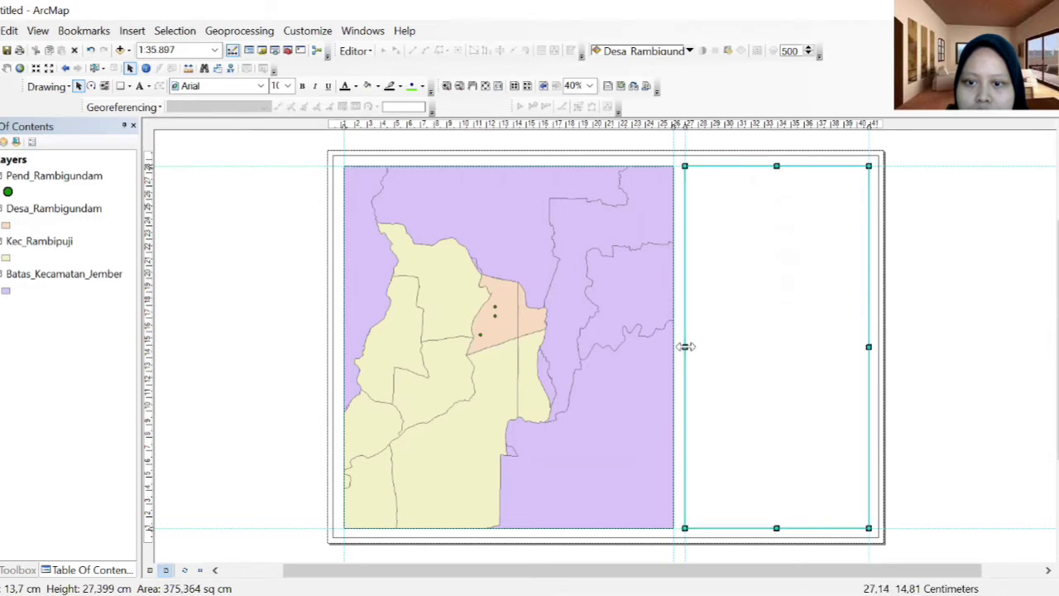
pyautogui.click(958, 313)
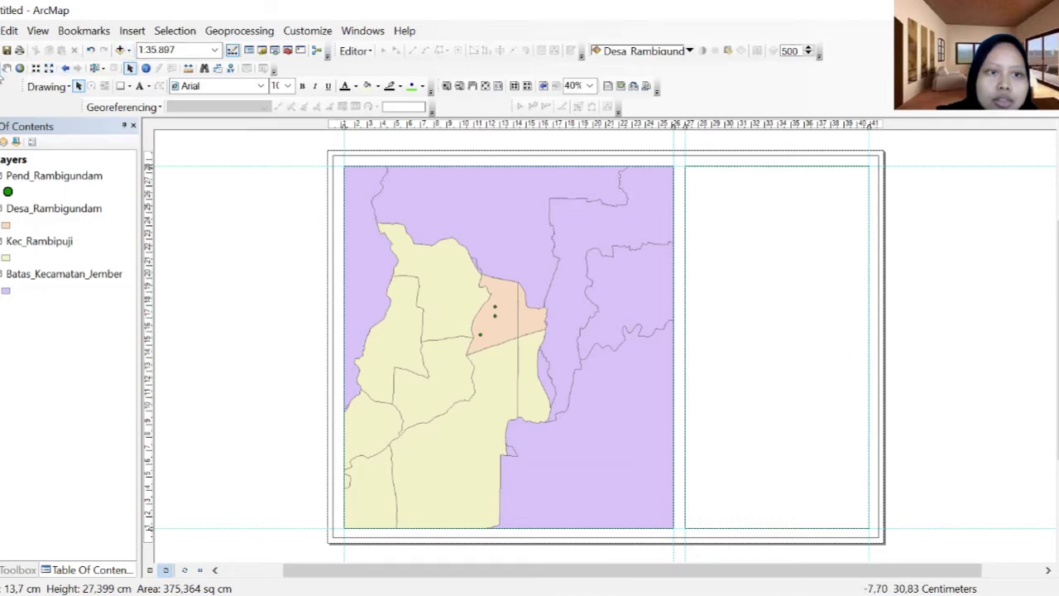
# Centre the map on Rambigundam village in its frame and zoom it to a scale of 1:25.000.
pyautogui.click(6, 69)
pyautogui.click(485, 331)
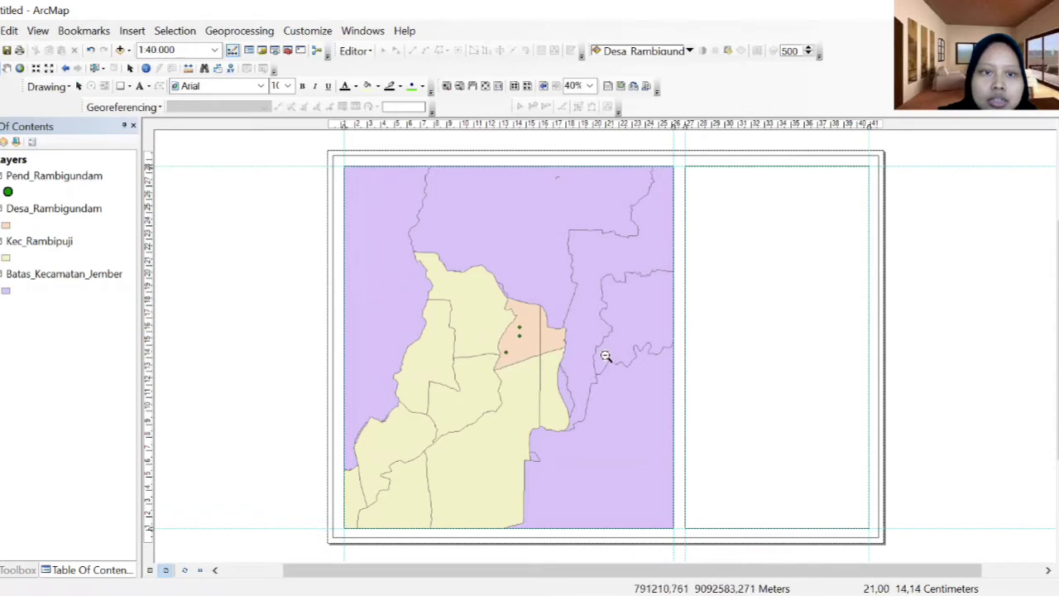
pyautogui.click(6, 69)
pyautogui.moveTo(560, 386); pyautogui.dragTo(547, 358)
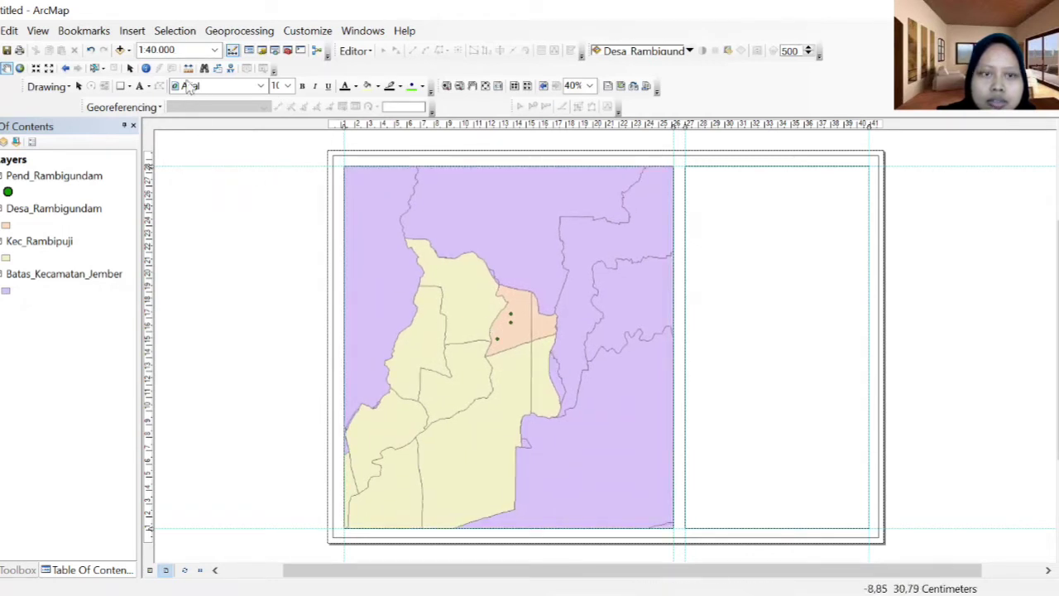
pyautogui.scroll(1, 534, 307)
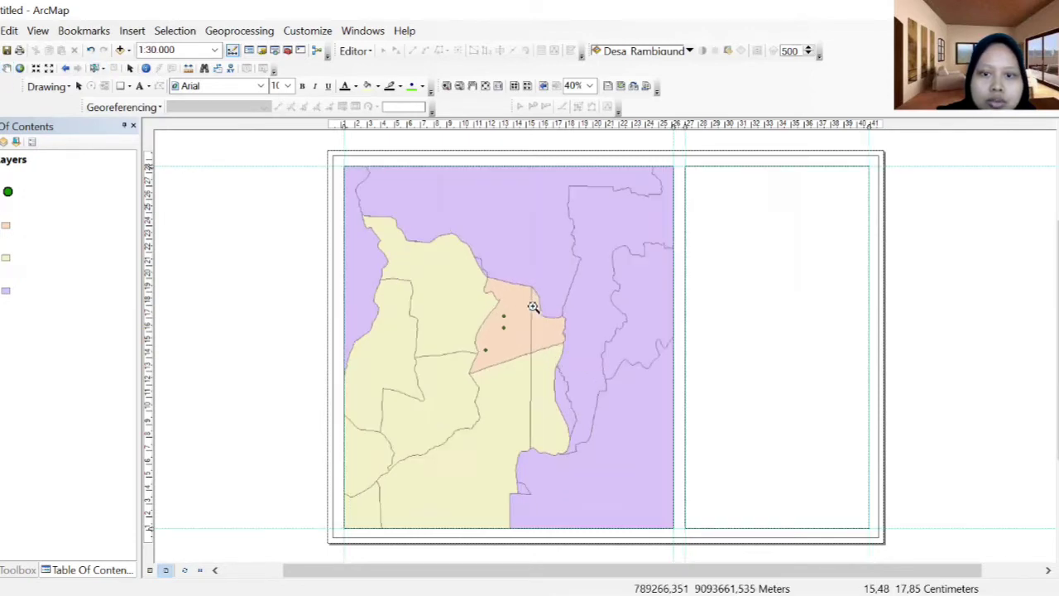
pyautogui.scroll(1, 502, 262)
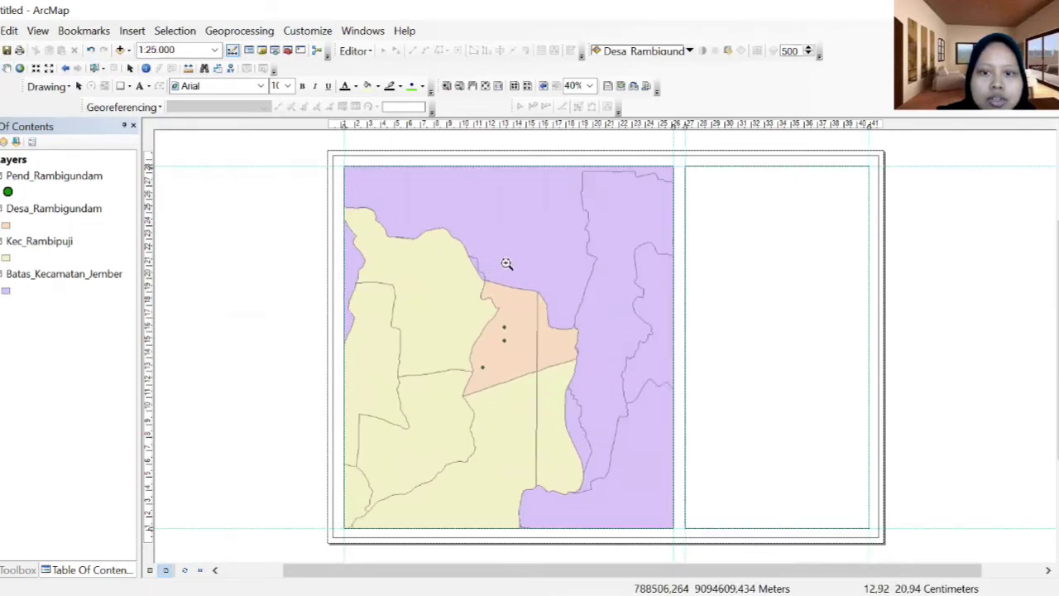
pyautogui.click(79, 86)
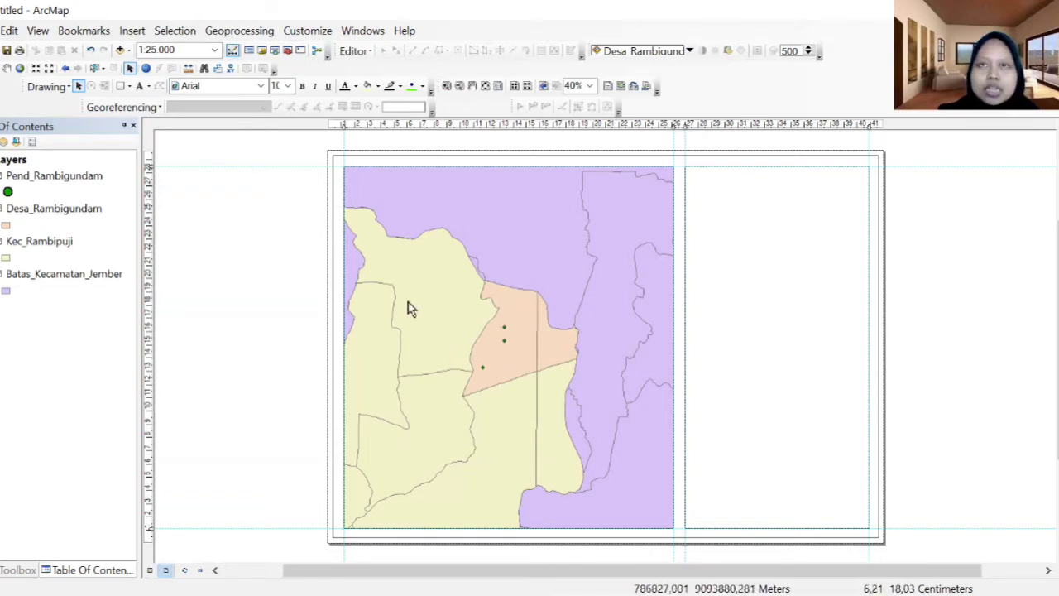
# Rename the Pend_Rambigundam point layer as "Persebaran Fasilitas Pendidikan".
pyautogui.click(68, 178)
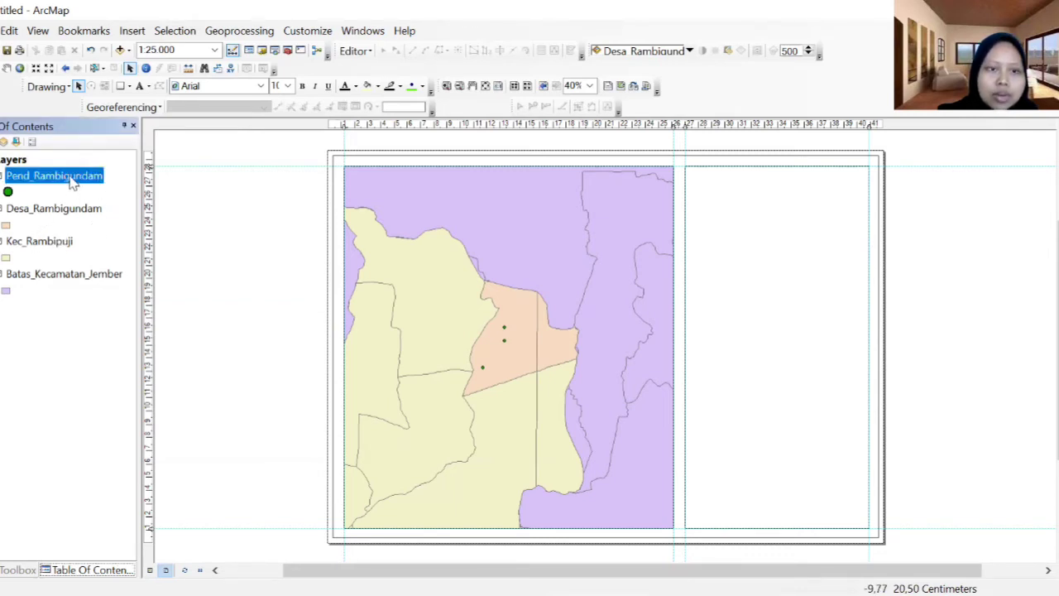
pyautogui.click(72, 181)
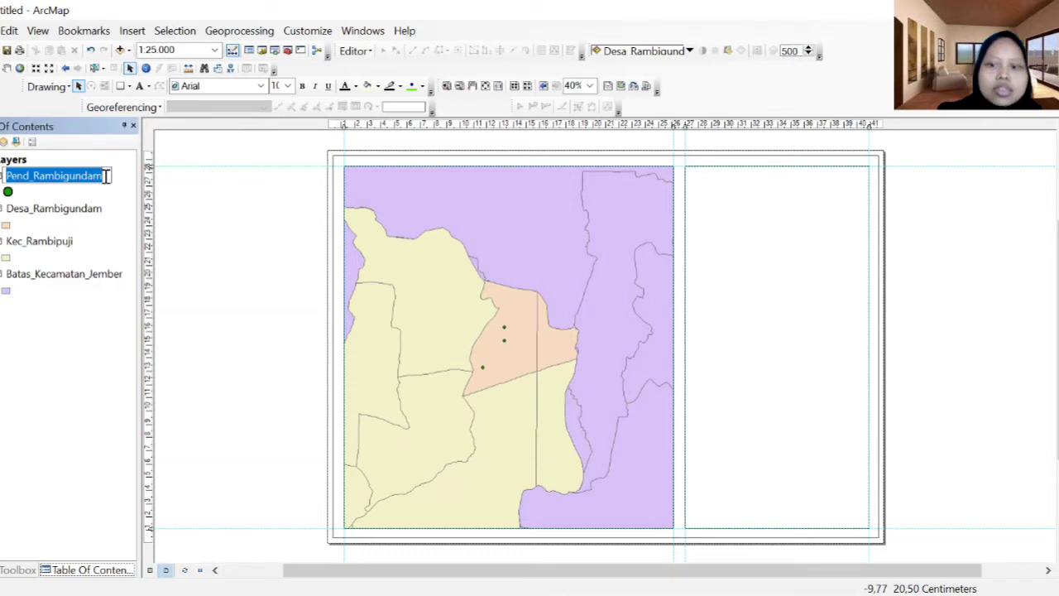
pyautogui.press('BackSpace')
pyautogui.write('Perse')
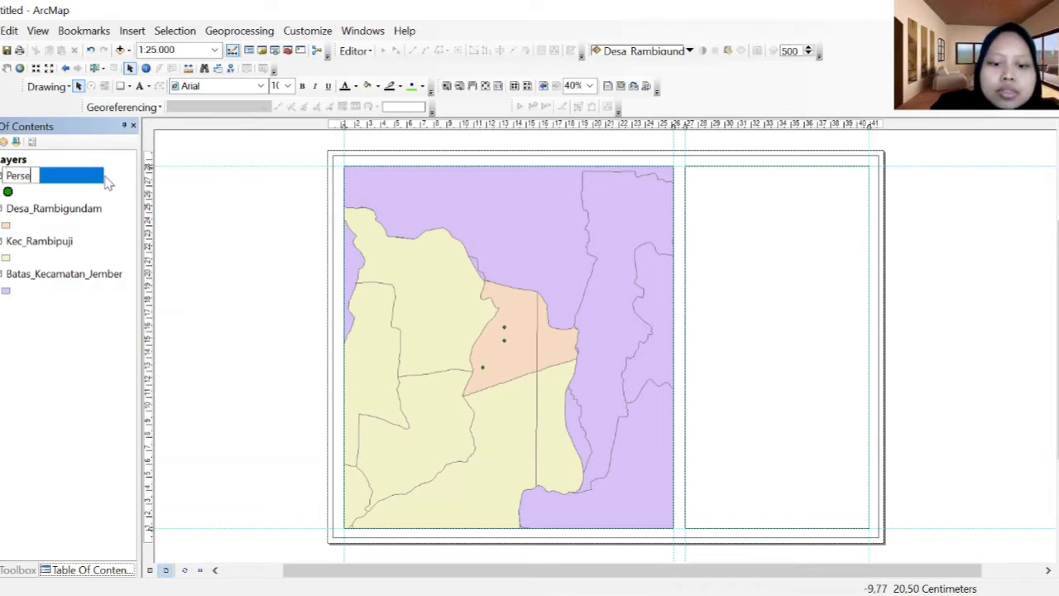
pyautogui.write('baran Fasil')
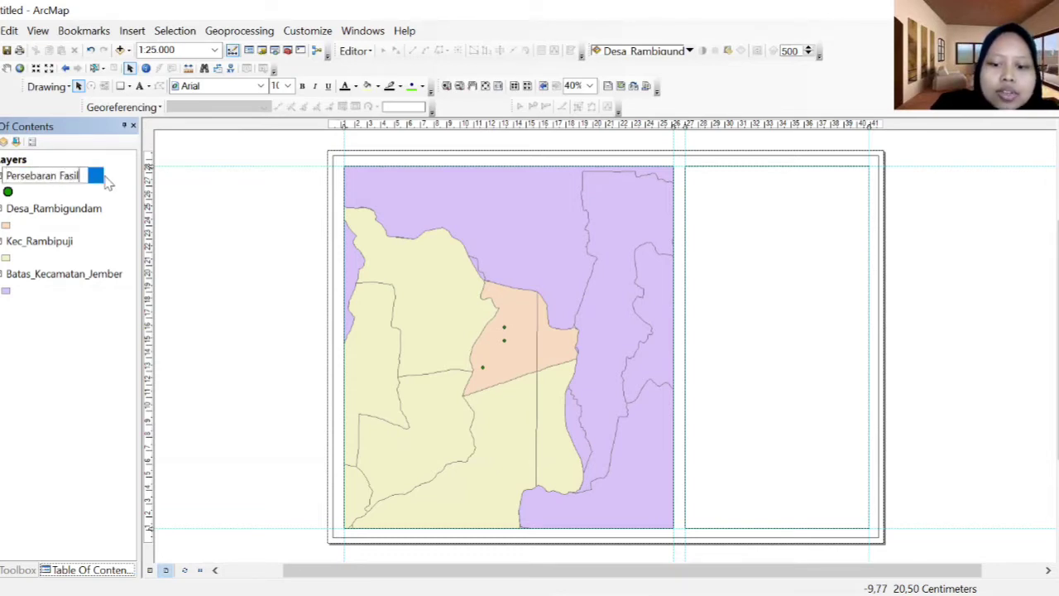
pyautogui.write('itas P')
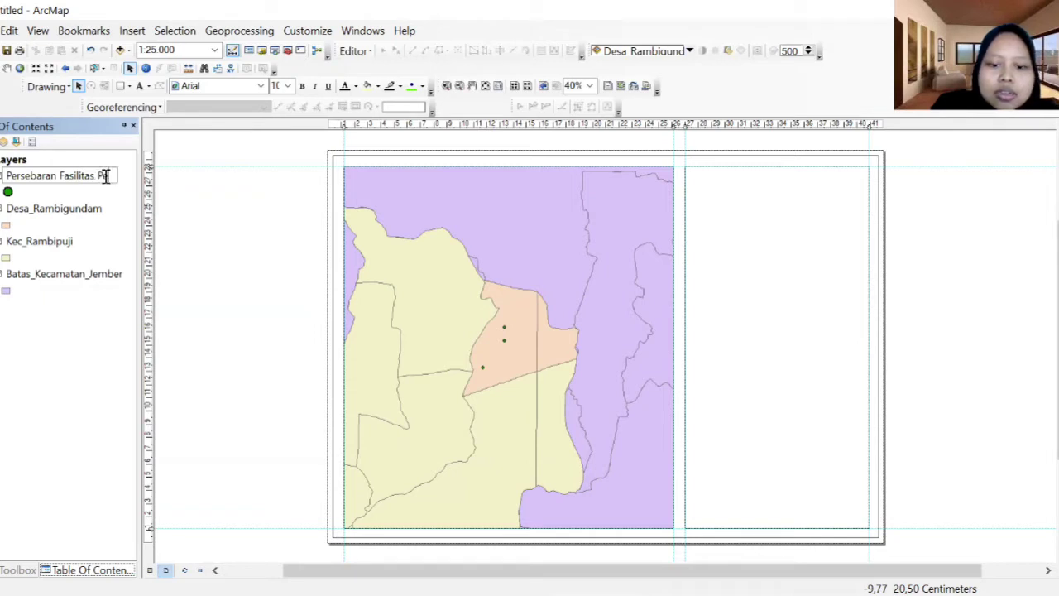
pyautogui.write('endidikan')
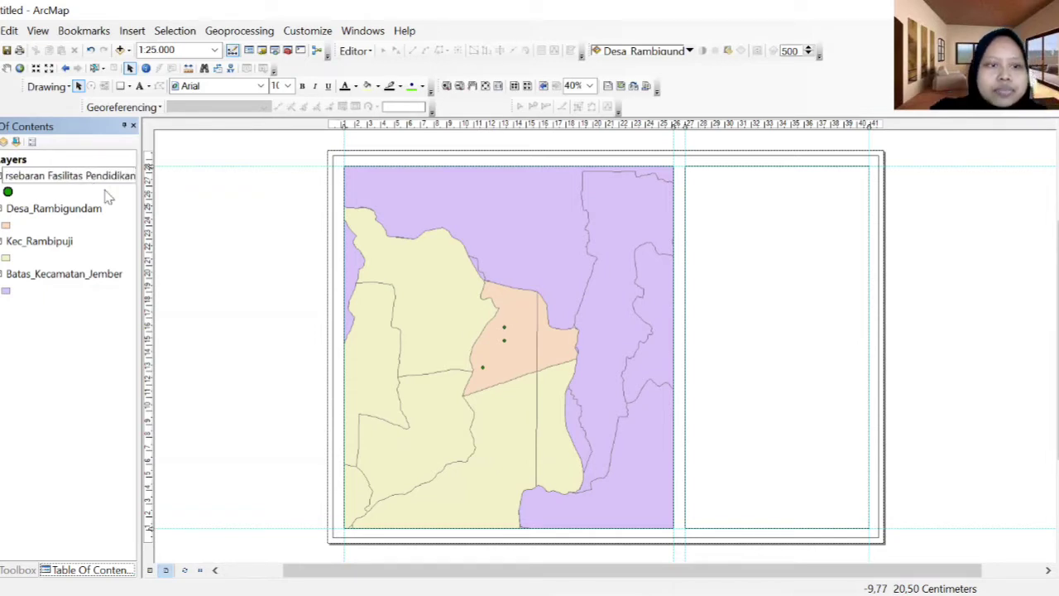
pyautogui.press('Return')
# Rename the Desa_Rambigundam layer as "Batas Desa Rambigundam".
pyautogui.click(91, 213)
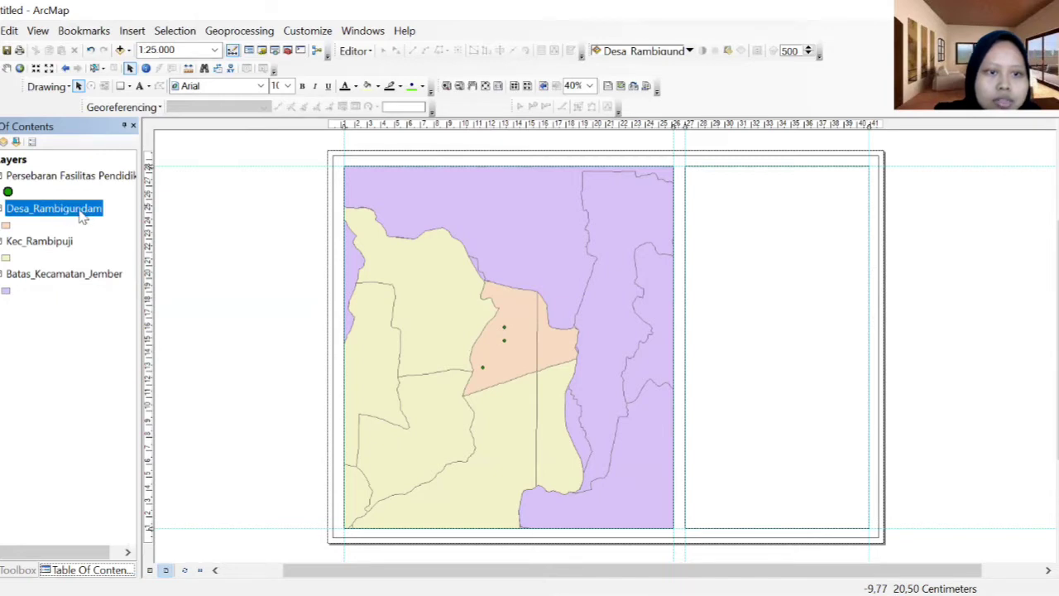
pyautogui.click(89, 212)
pyautogui.click(50, 209)
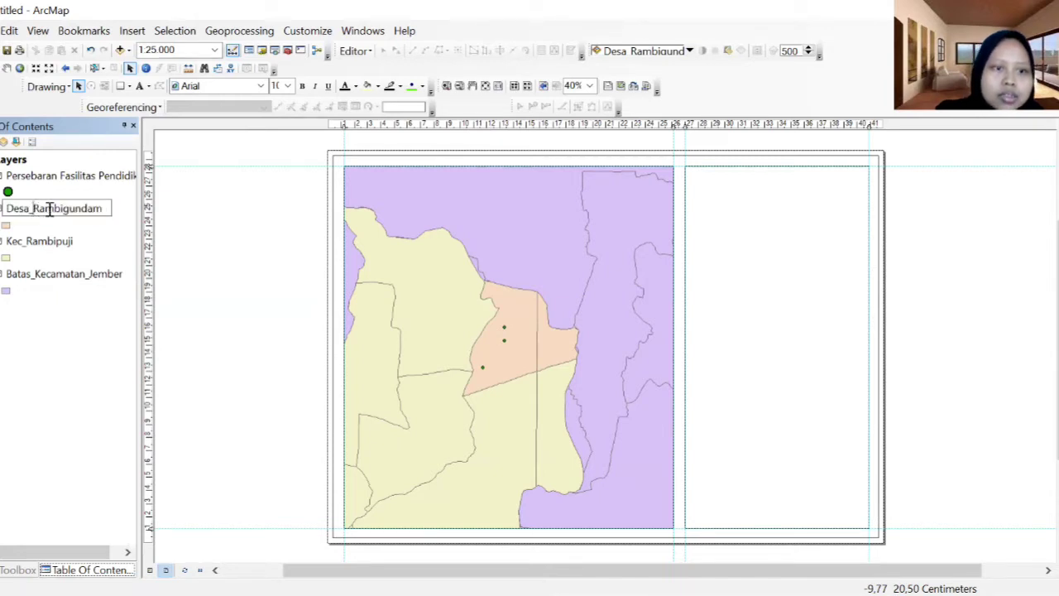
pyautogui.press('Left')
pyautogui.press('Left')
pyautogui.press('Left')
pyautogui.press('BackSpace')
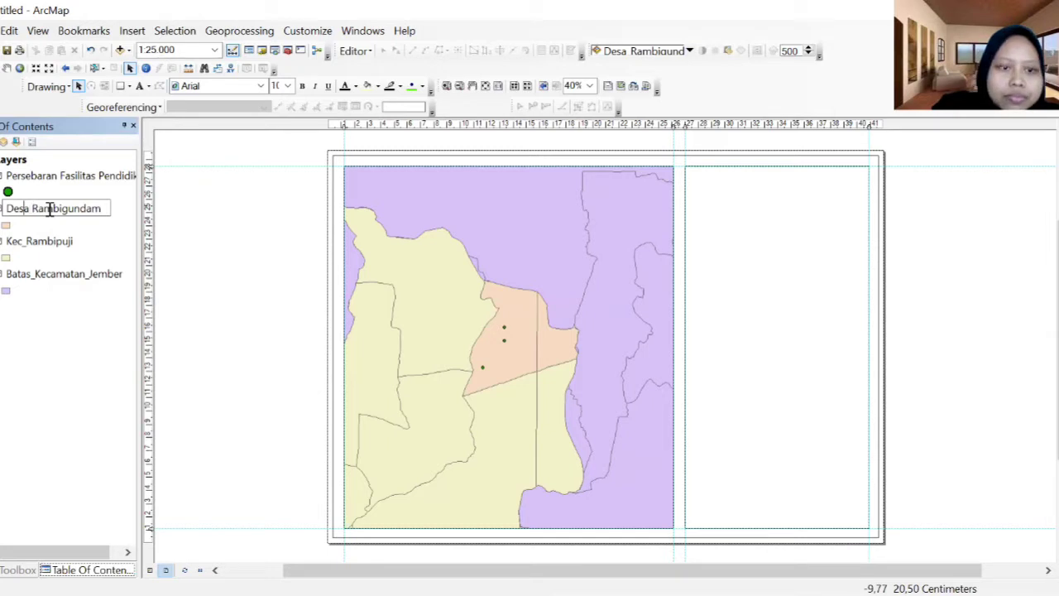
pyautogui.write('Batas')
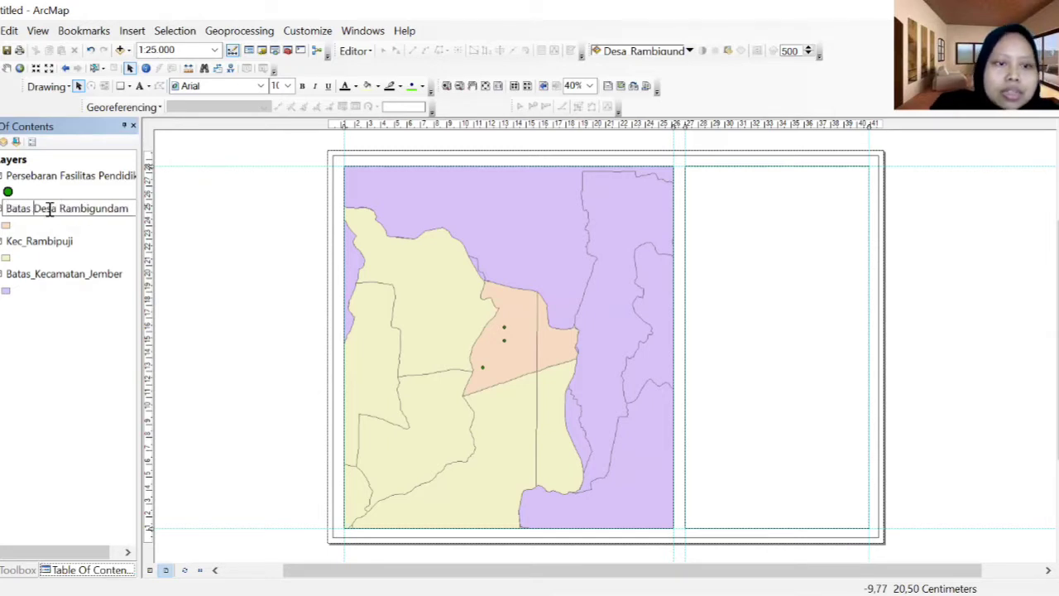
pyautogui.press('Return')
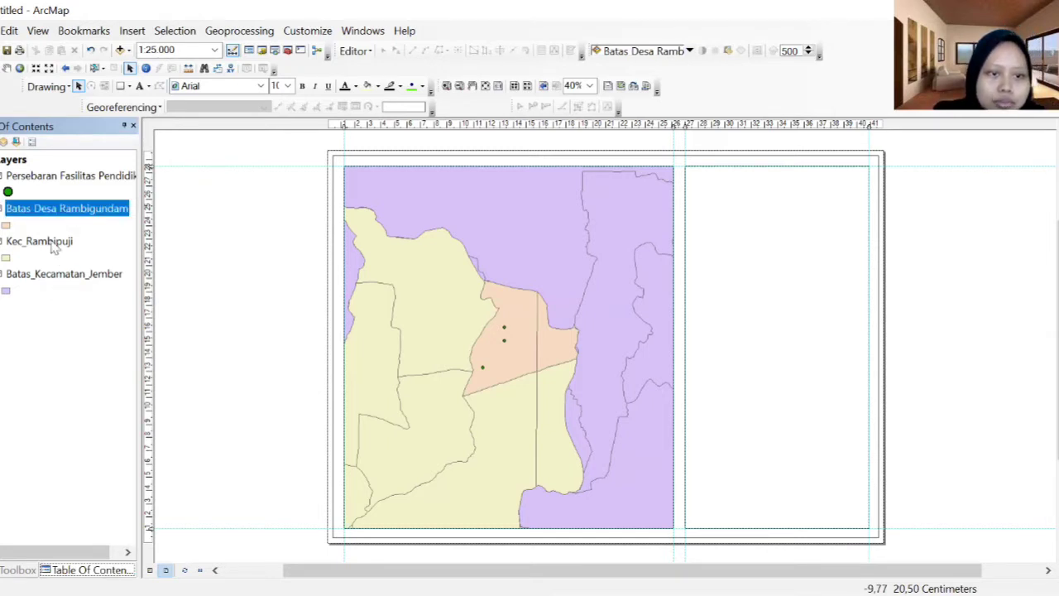
# Rename the Kec_Rambipuji layer as "Batas Kecamatan Rambipuji".
pyautogui.click(53, 245)
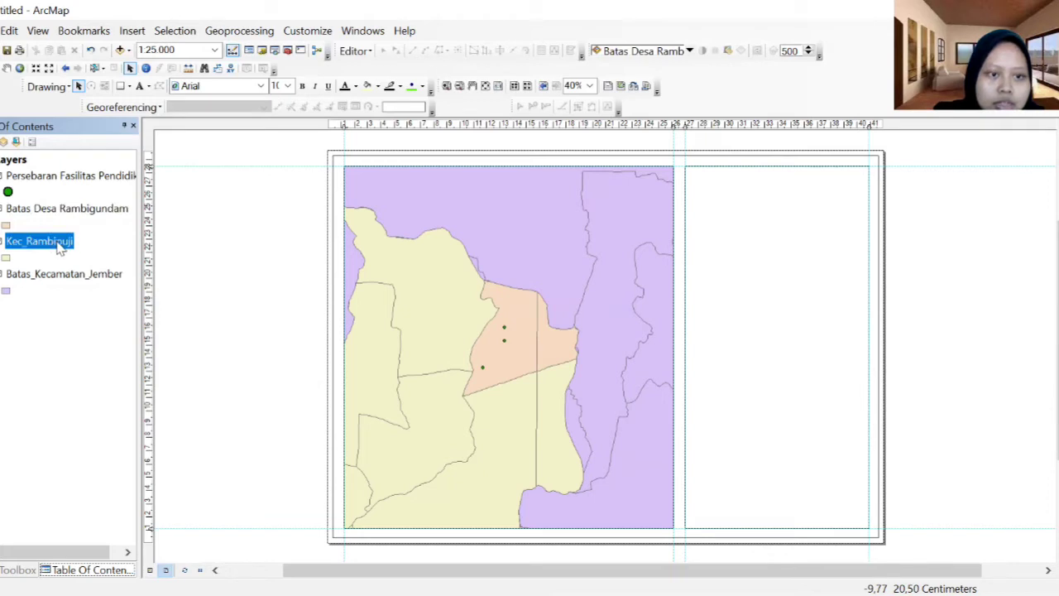
pyautogui.click(70, 242)
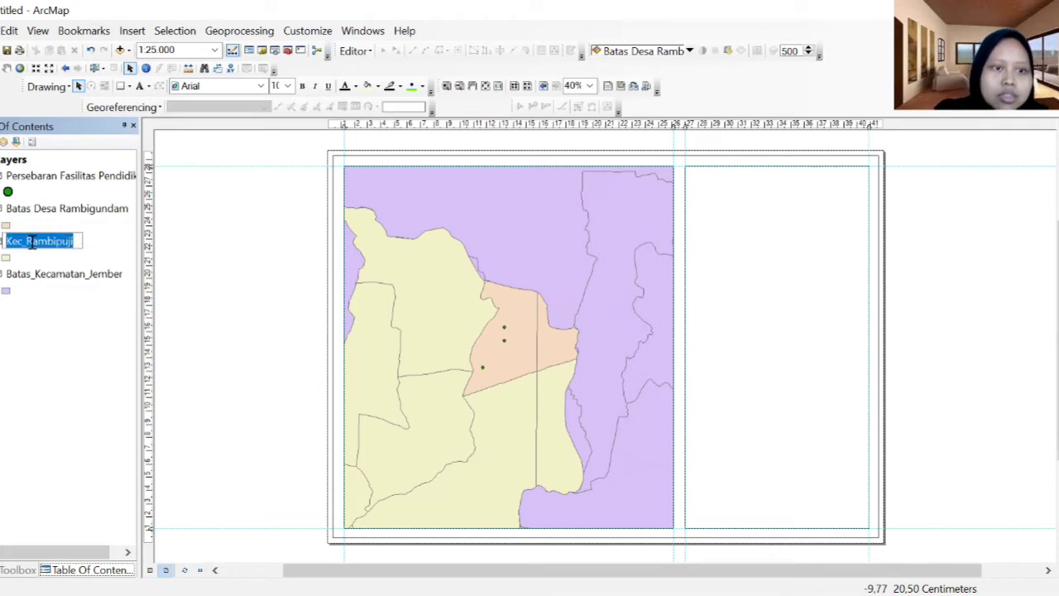
pyautogui.click(29, 242)
pyautogui.press('BackSpace')
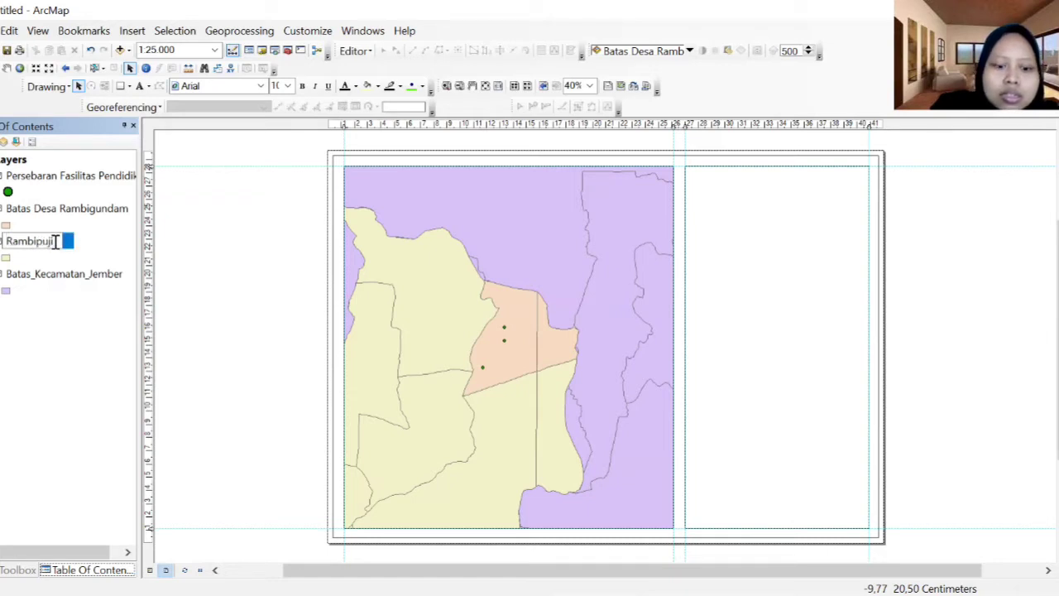
pyautogui.press('BackSpace')
pyautogui.press('BackSpace')
pyautogui.press('BackSpace')
pyautogui.press('BackSpace')
pyautogui.write('BAtas')
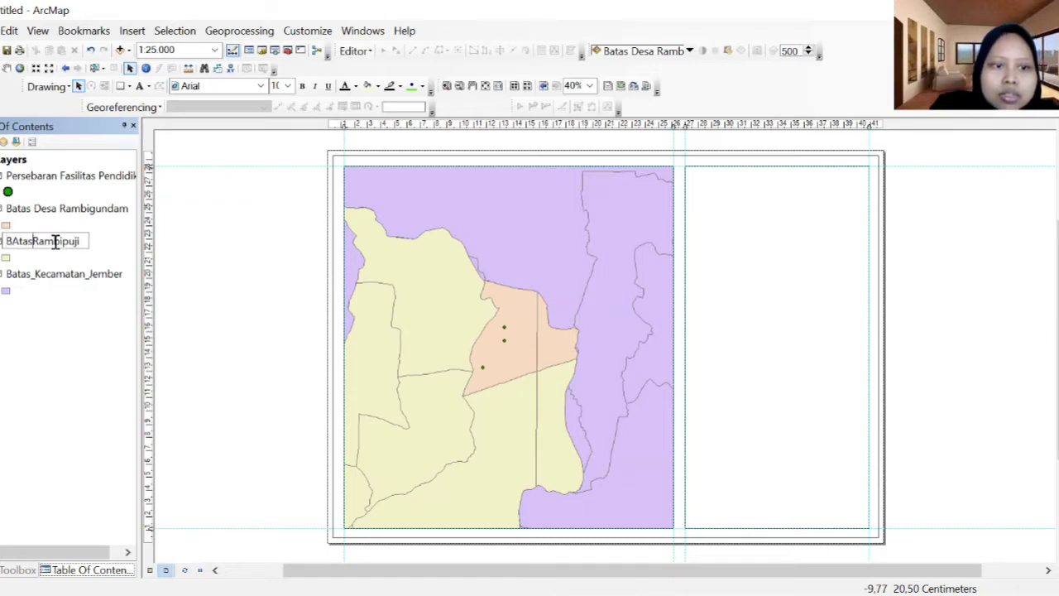
pyautogui.press('BackSpace')
pyautogui.press('BackSpace')
pyautogui.write('atas ')
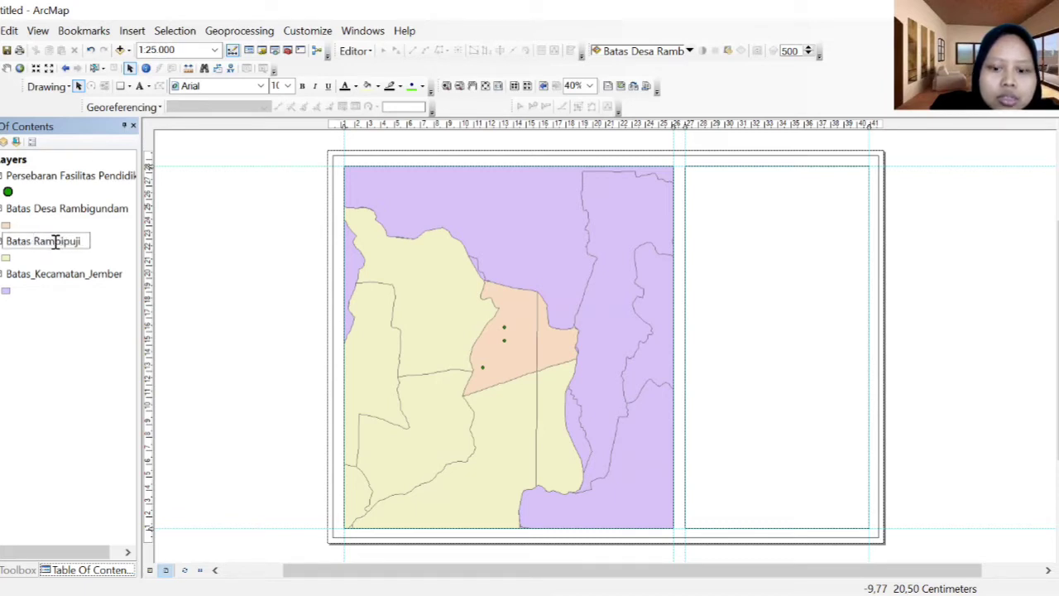
pyautogui.write('Kecamatan')
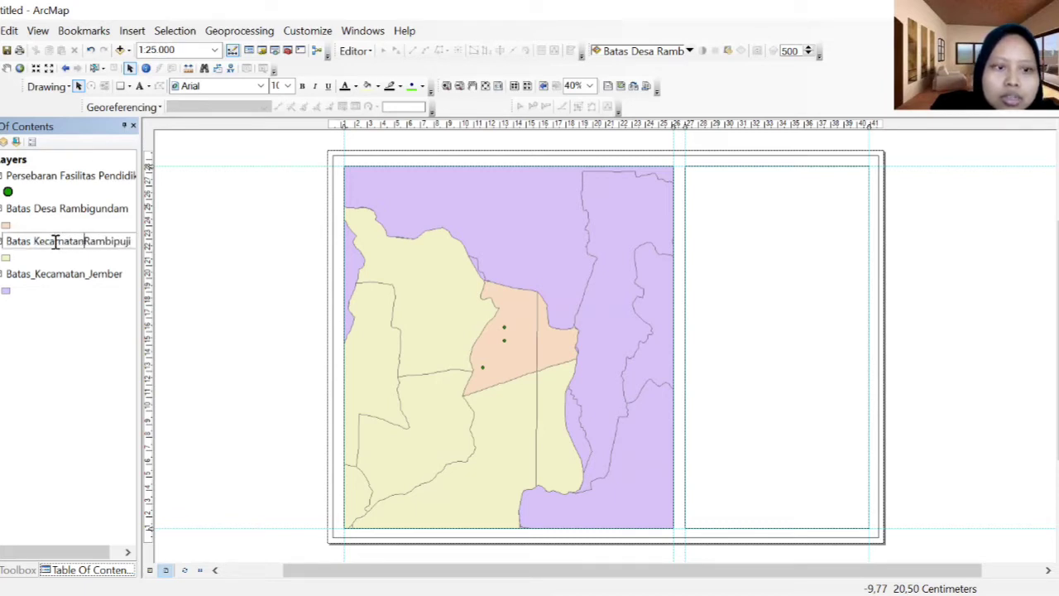
pyautogui.press('Return')
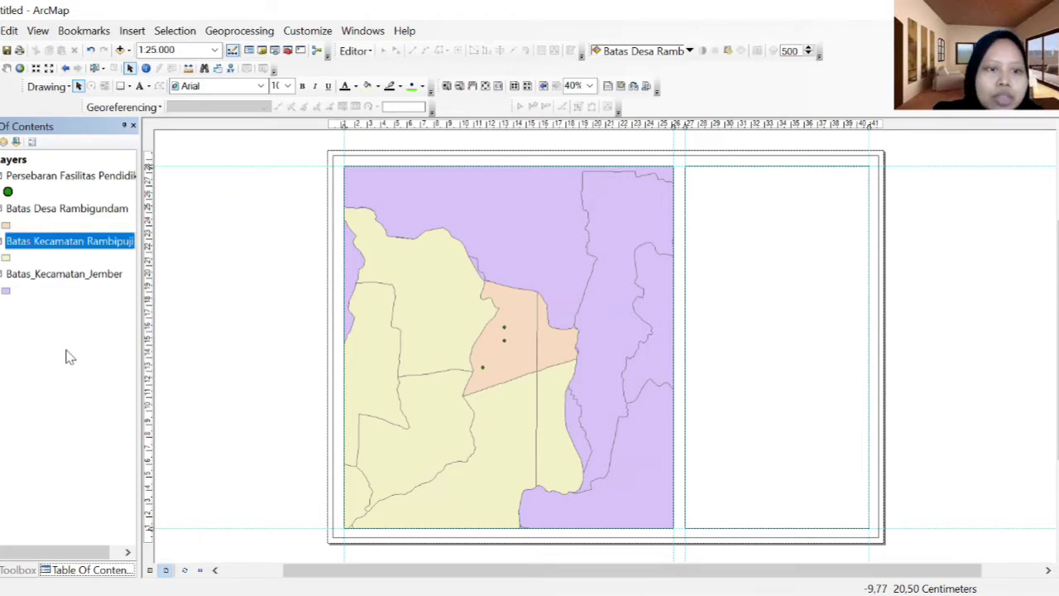
# Rename the Batas_Kecamatan_Jember layer as "Batas Kabupaten Jember".
pyautogui.click(66, 277)
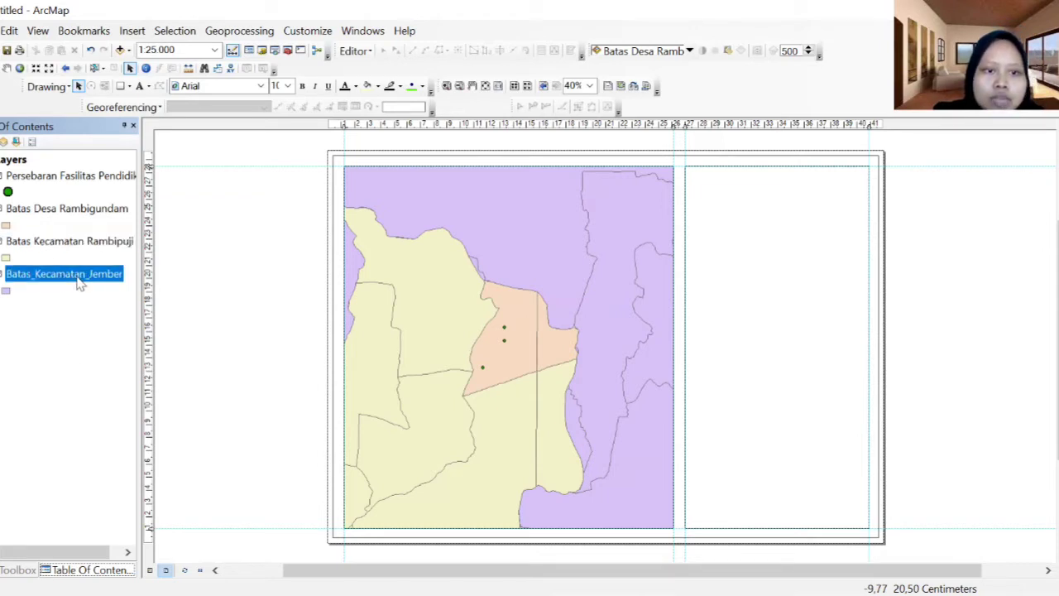
pyautogui.click(82, 278)
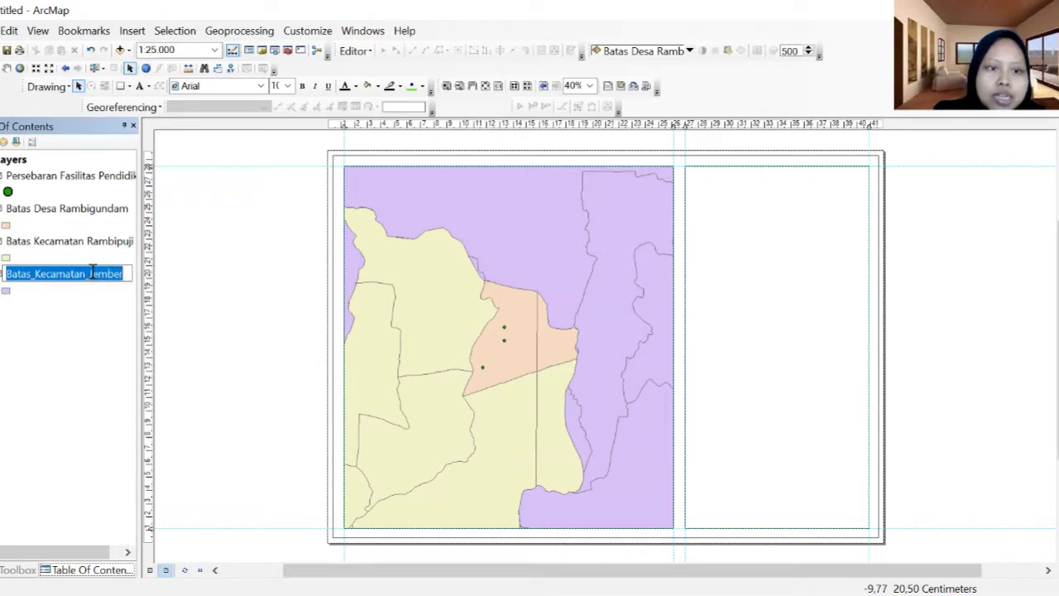
pyautogui.click(99, 275)
pyautogui.press('BackSpace')
pyautogui.press('BackSpace')
pyautogui.press('BackSpace')
pyautogui.press('BackSpace')
pyautogui.press('BackSpace')
pyautogui.press('BackSpace')
pyautogui.press('BackSpace')
pyautogui.press('BackSpace')
pyautogui.press('BackSpace')
pyautogui.press('BackSpace')
pyautogui.press('BackSpace')
pyautogui.press('BackSpace')
pyautogui.press('BackSpace')
pyautogui.press('BackSpace')
pyautogui.press('BackSpace')
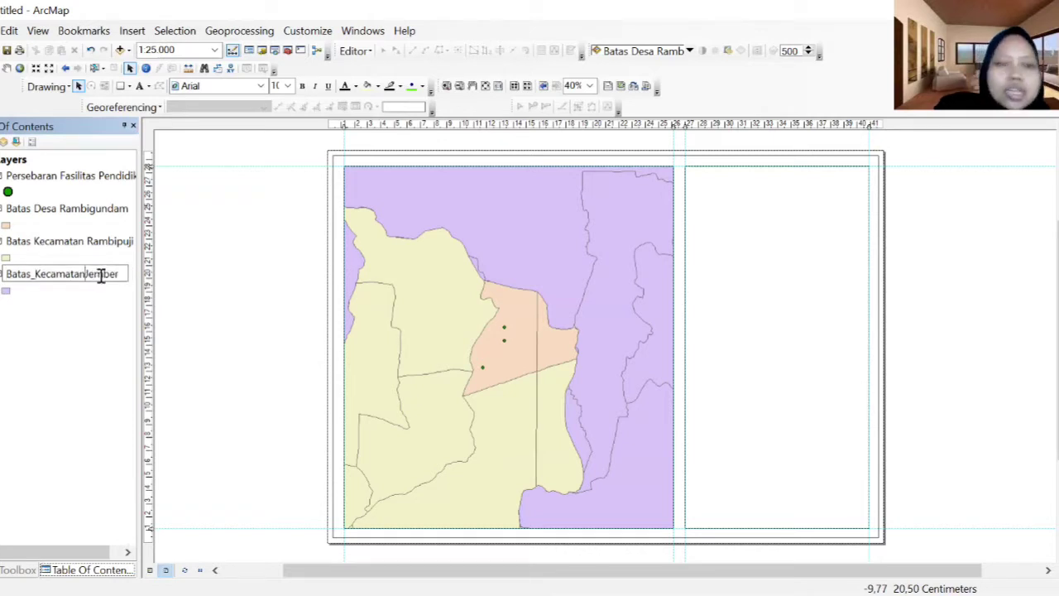
pyautogui.press('BackSpace')
pyautogui.press('BackSpace')
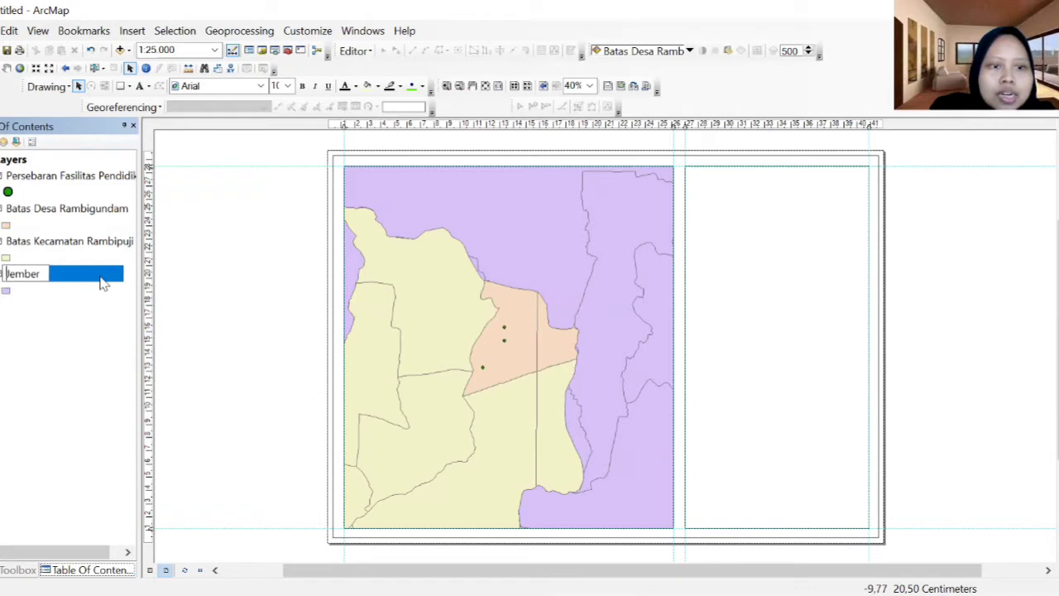
pyautogui.write('Batas')
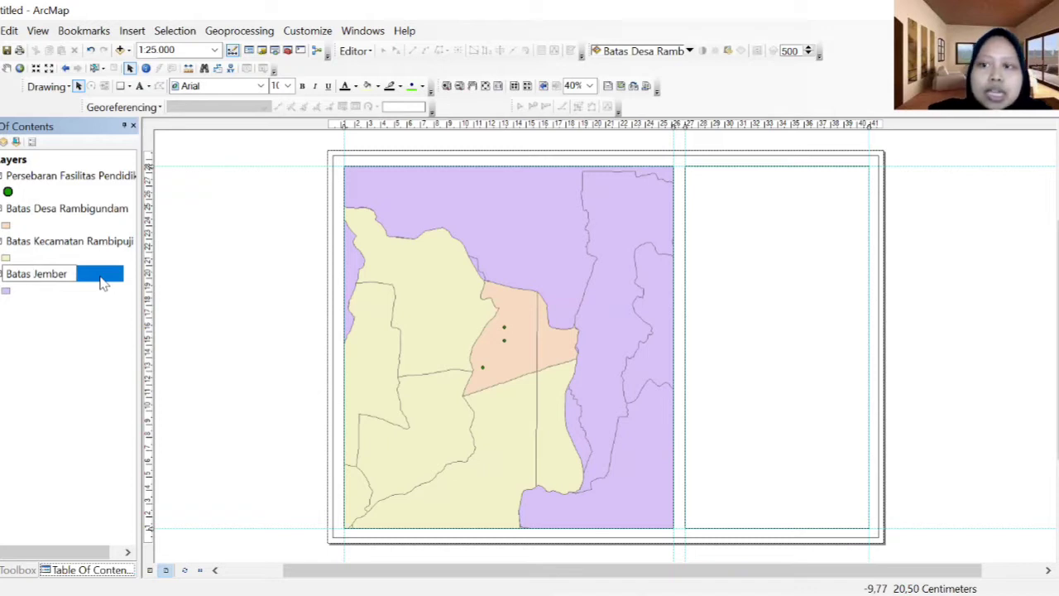
pyautogui.write('Kabupate')
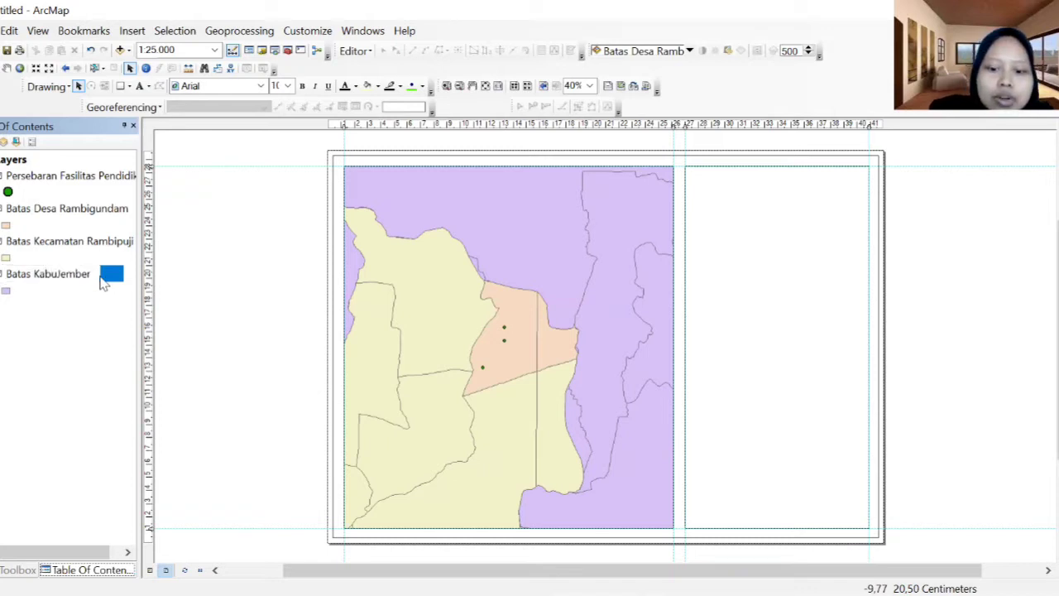
pyautogui.write('n')
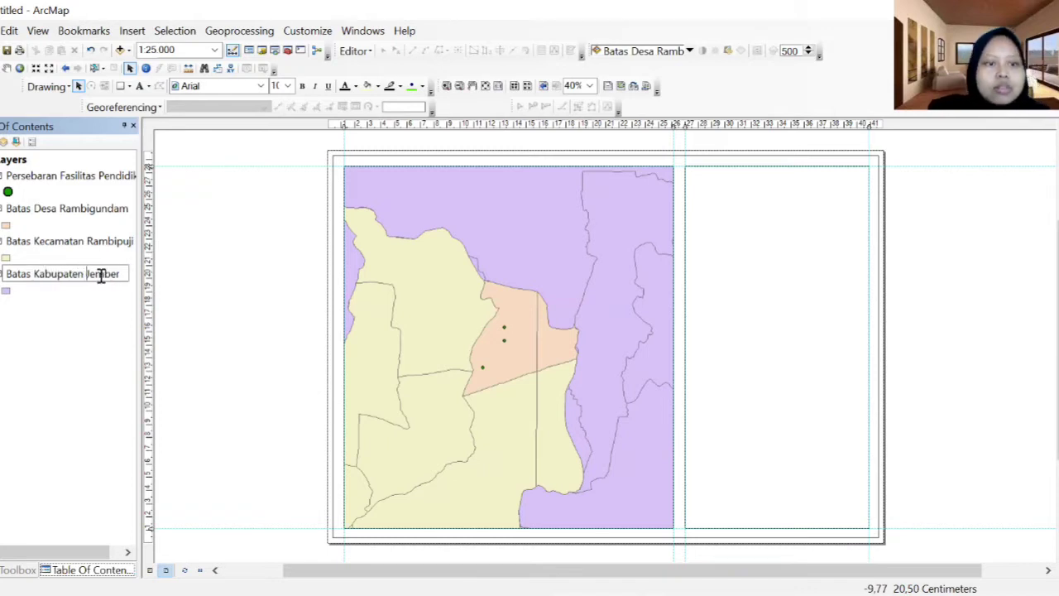
pyautogui.press('Return')
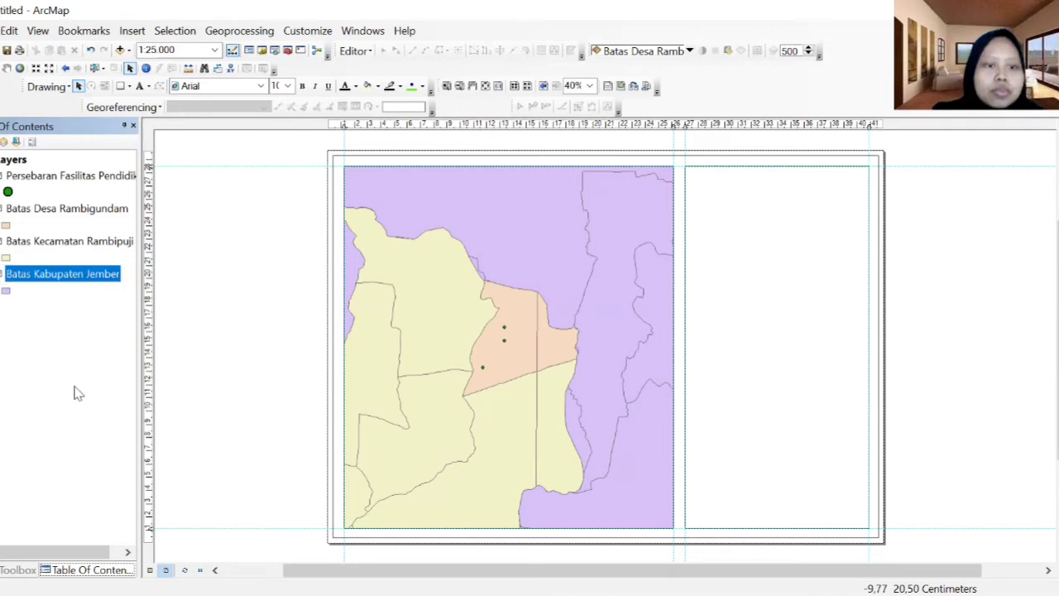
pyautogui.click(50, 422)
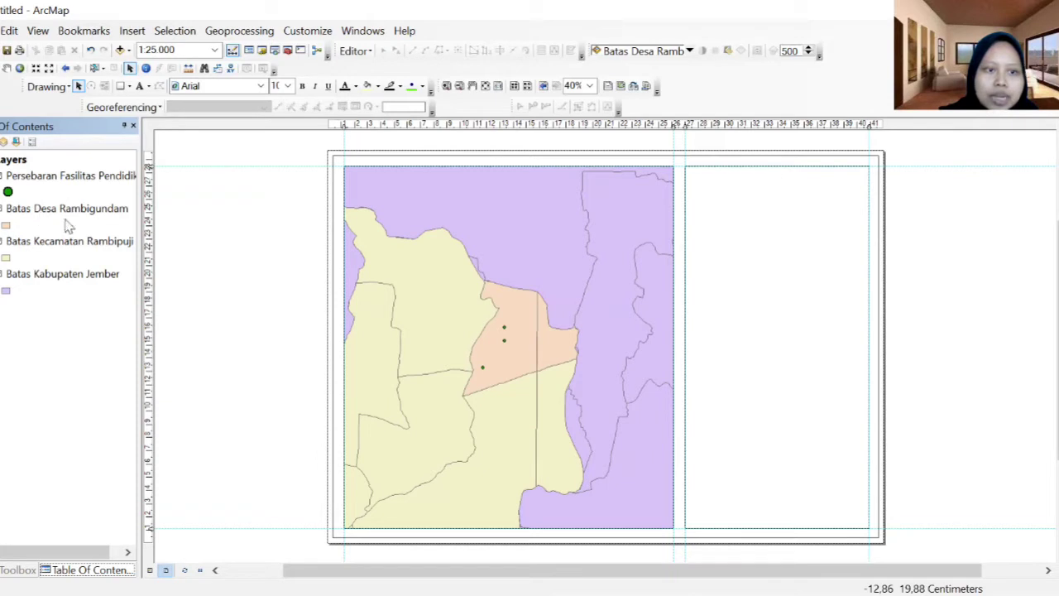
# Turn on feature labels for the Batas Desa Rambigundam layer, using NAMOBJ as the label field.
pyautogui.click(65, 213)
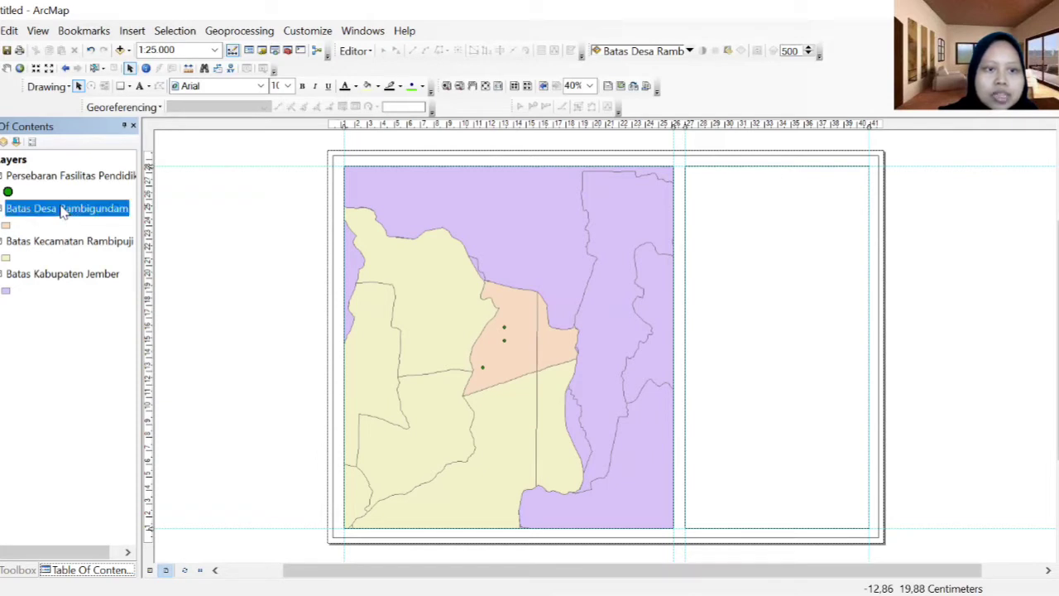
pyautogui.rightClick(64, 212)
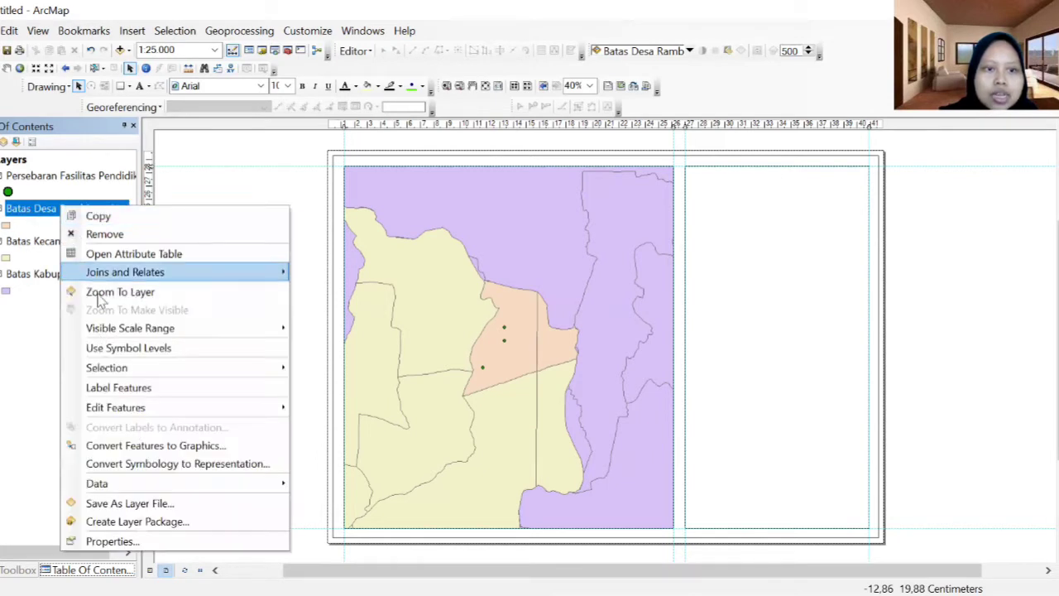
pyautogui.click(110, 542)
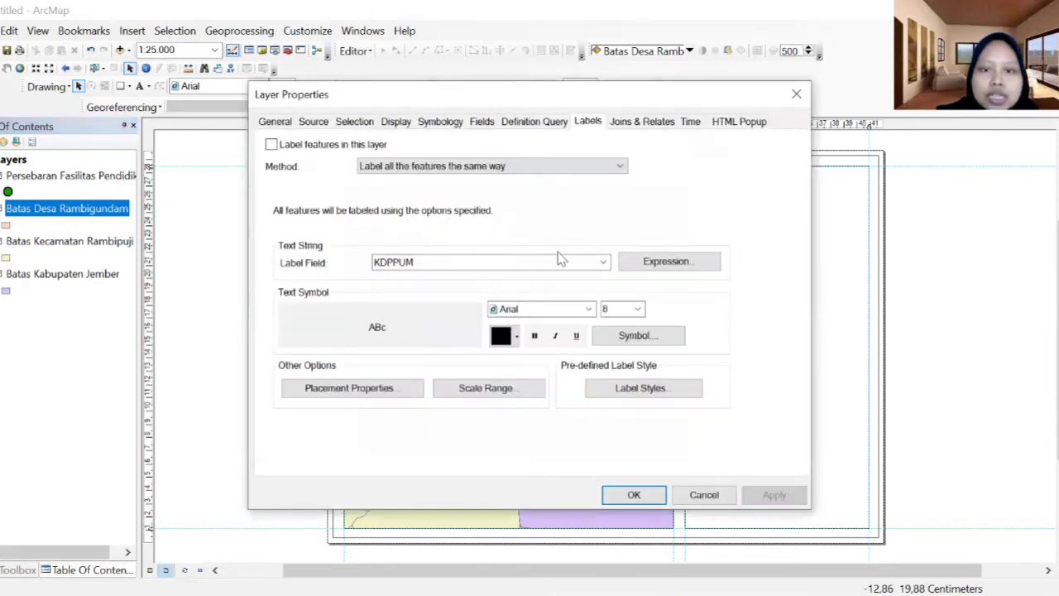
pyautogui.click(561, 262)
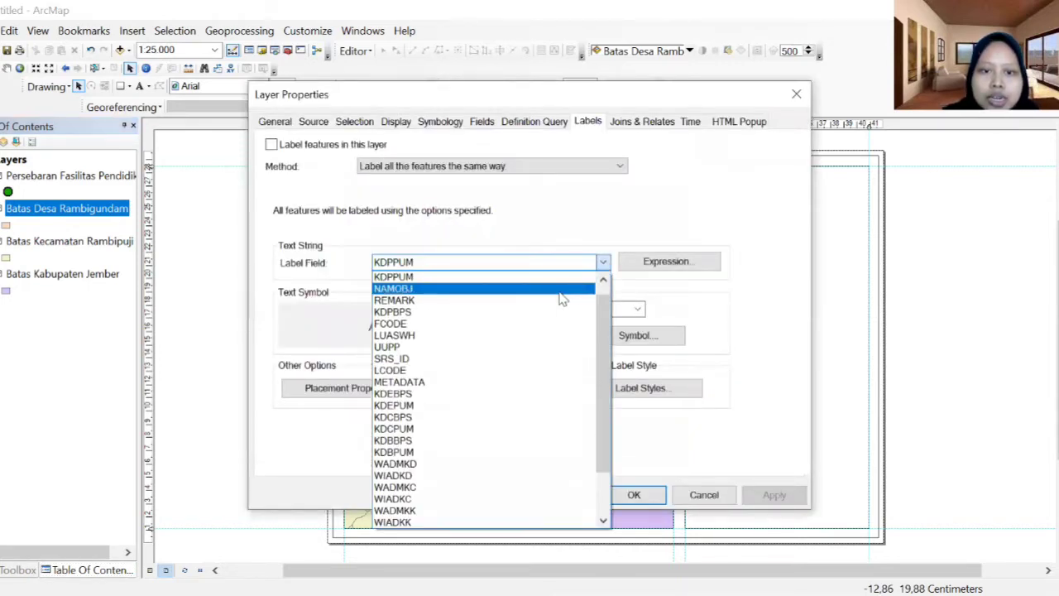
pyautogui.click(560, 298)
pyautogui.click(271, 144)
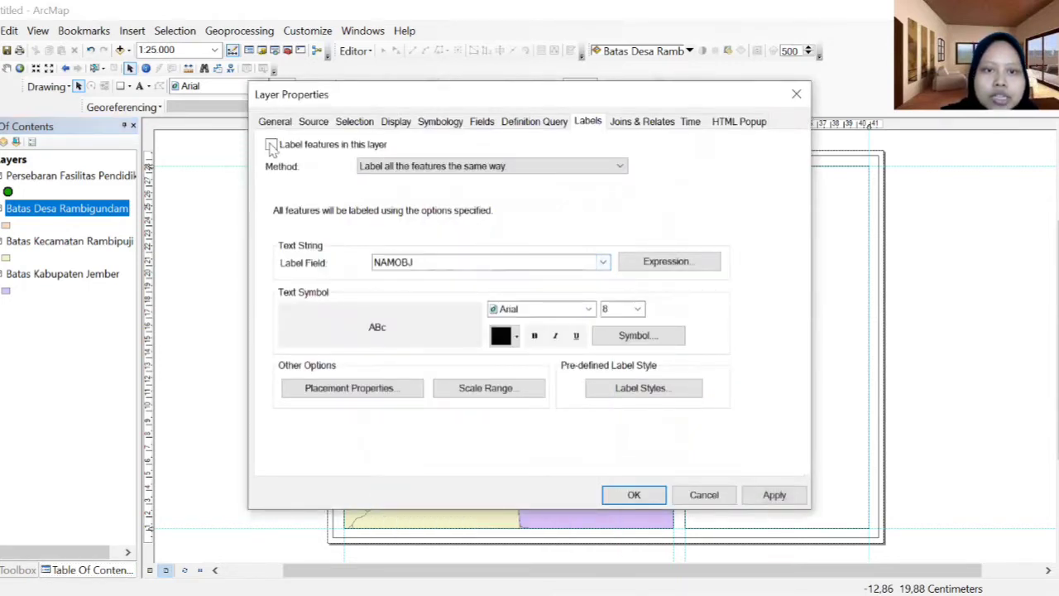
# Set the label text size of the Batas Desa Rambigundam layer to 12 and apply it.
pyautogui.click(638, 309)
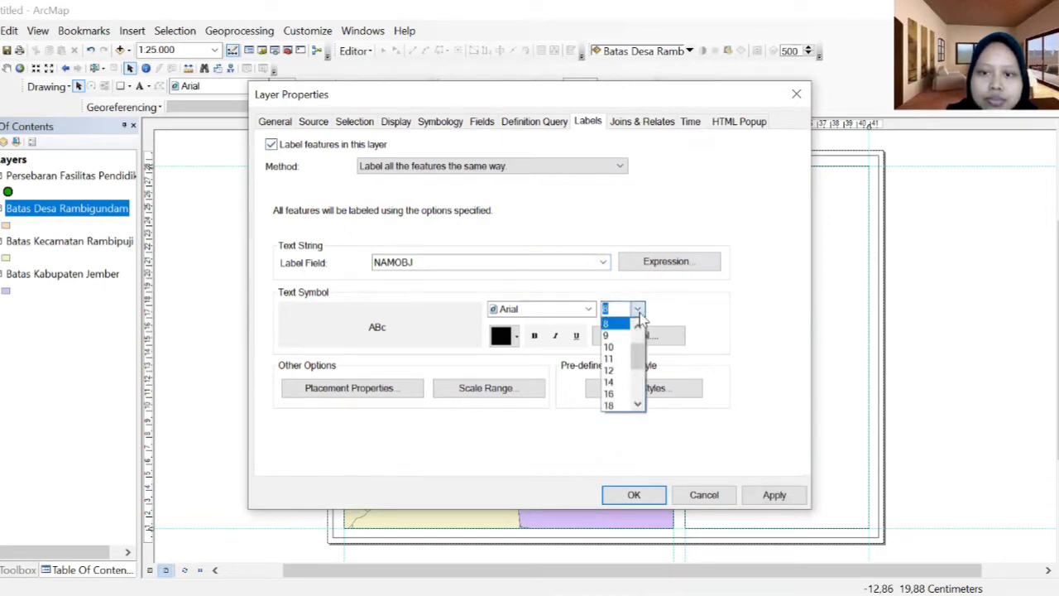
pyautogui.scroll(1, 614, 336)
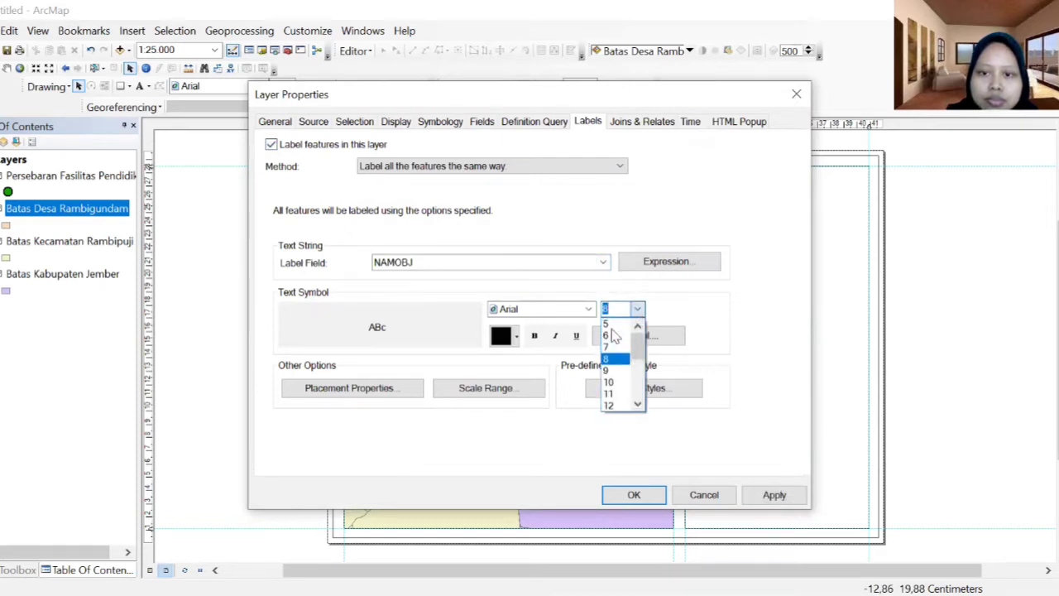
pyautogui.click(638, 309)
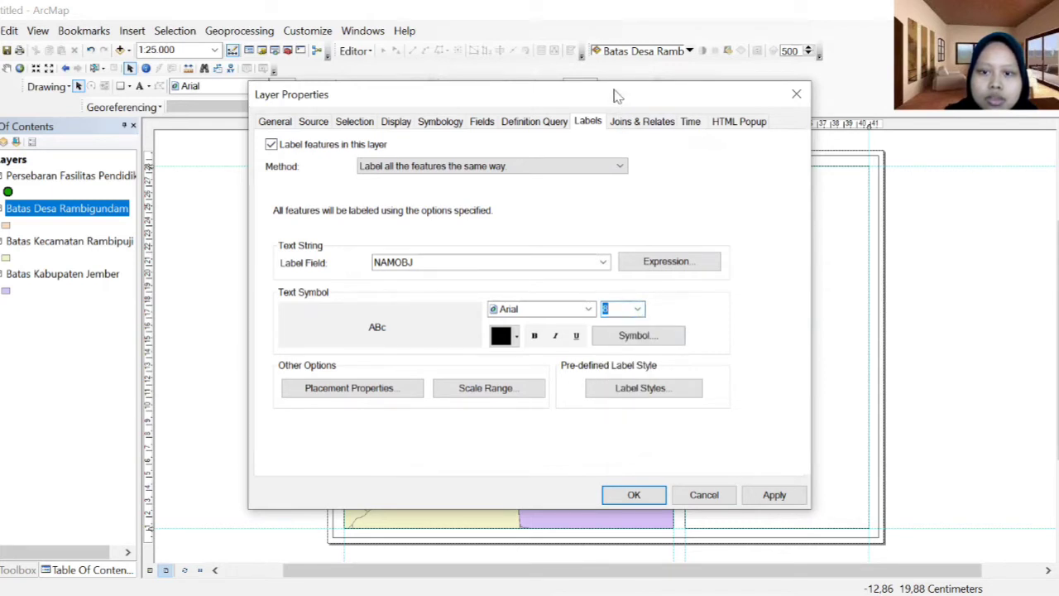
pyautogui.moveTo(373, 94); pyautogui.dragTo(662, 136)
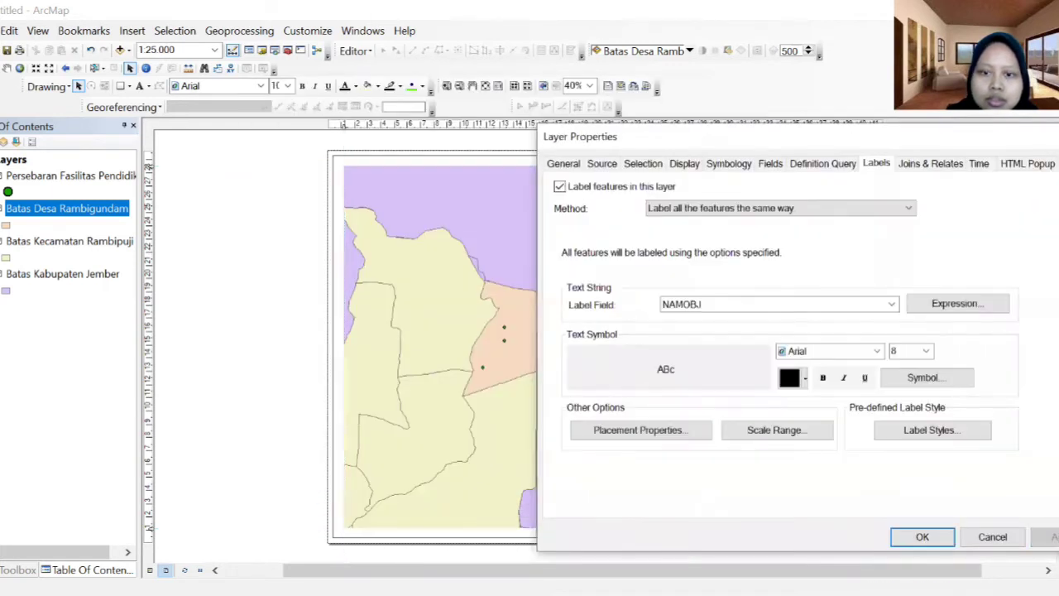
pyautogui.click(926, 351)
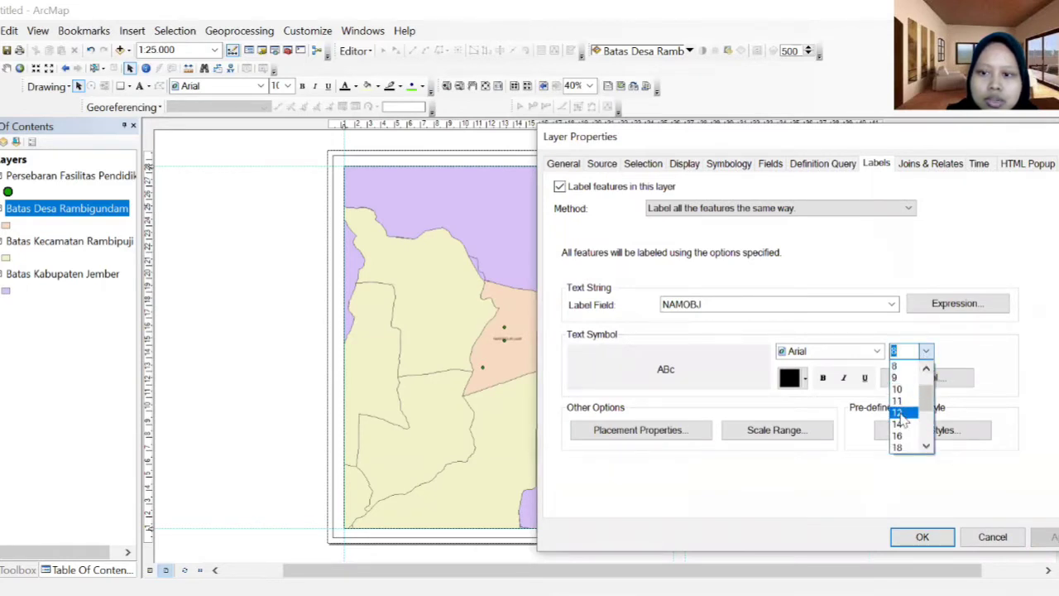
pyautogui.click(901, 412)
pyautogui.click(1050, 539)
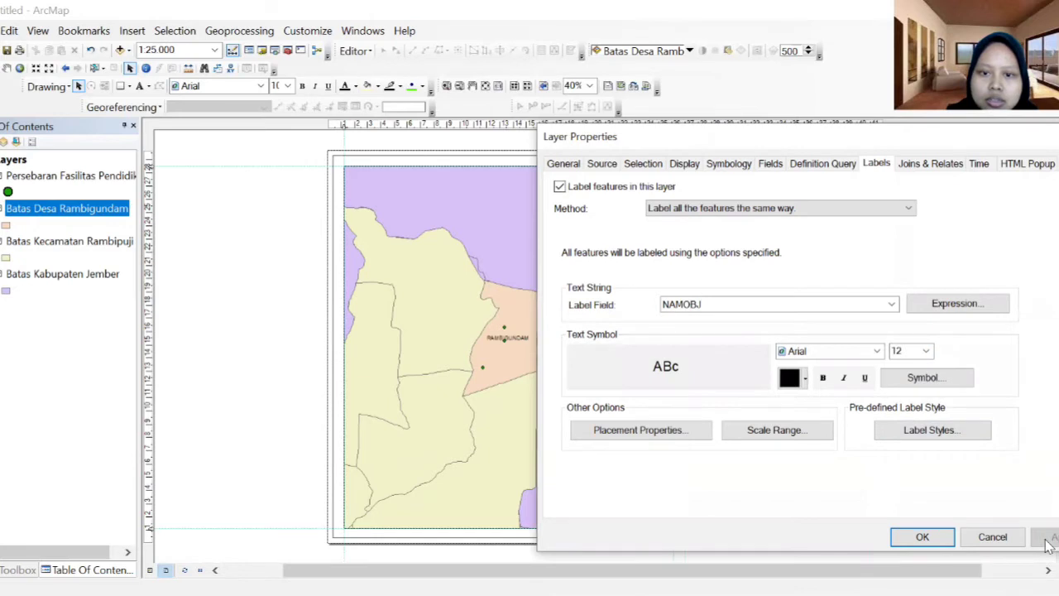
pyautogui.click(910, 540)
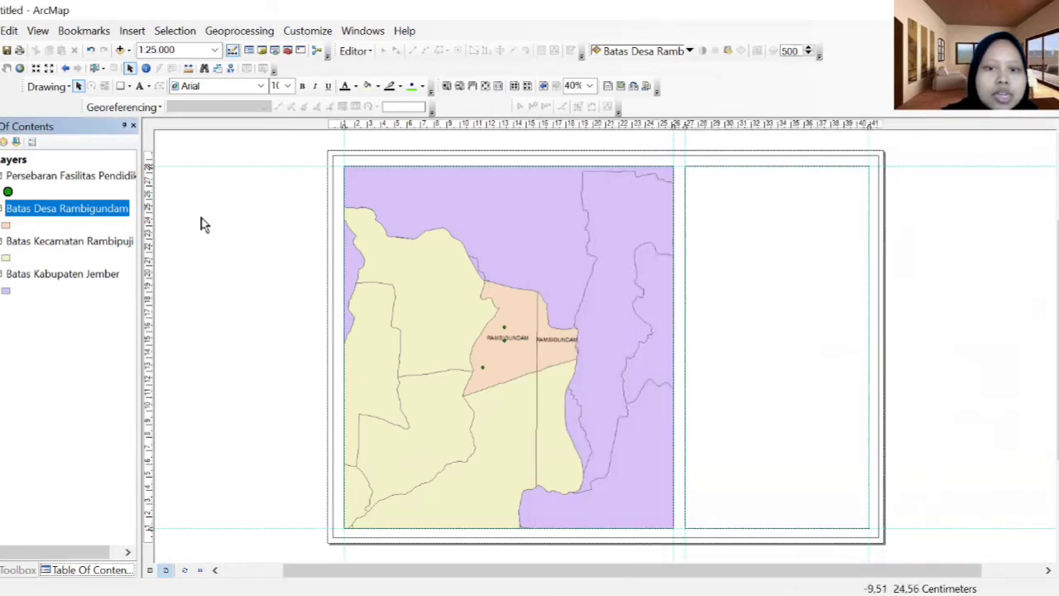
pyautogui.keyDown('ctrl'); pyautogui.click(77, 247); pyautogui.keyUp('ctrl')
pyautogui.click(78, 247)
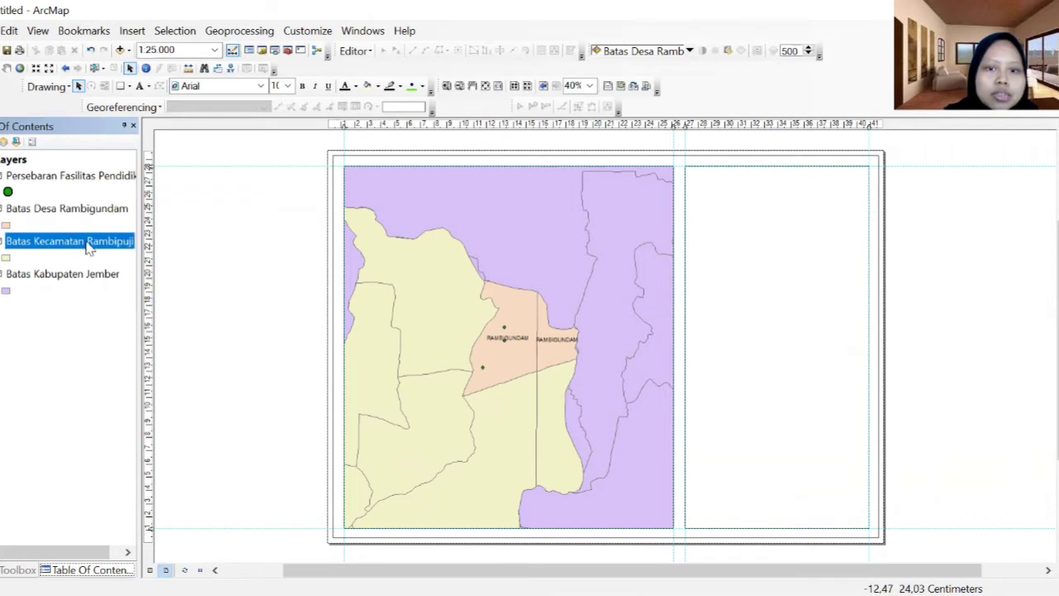
pyautogui.rightClick(76, 243)
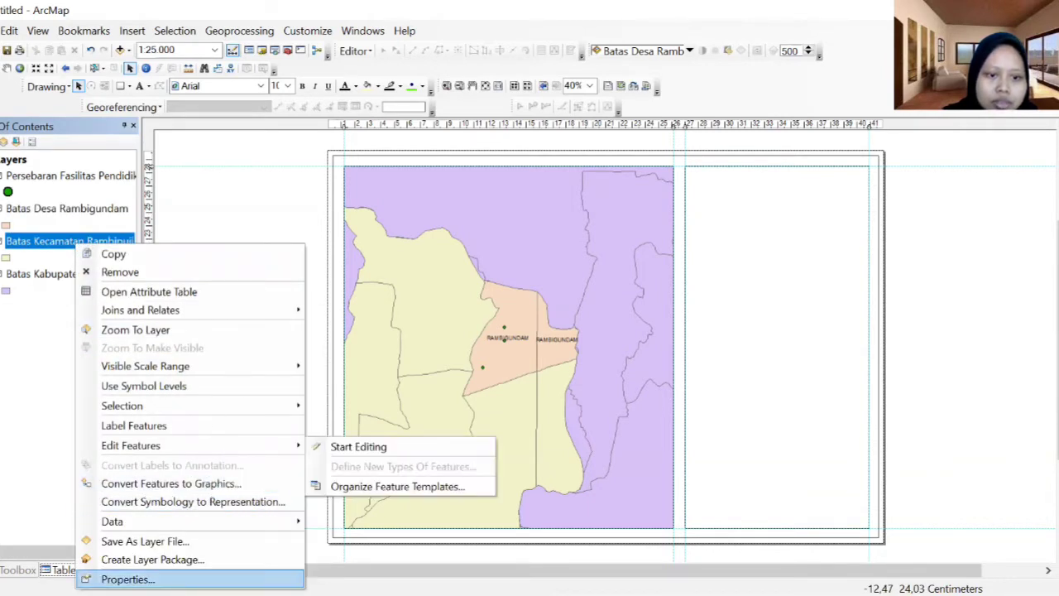
pyautogui.click(128, 579)
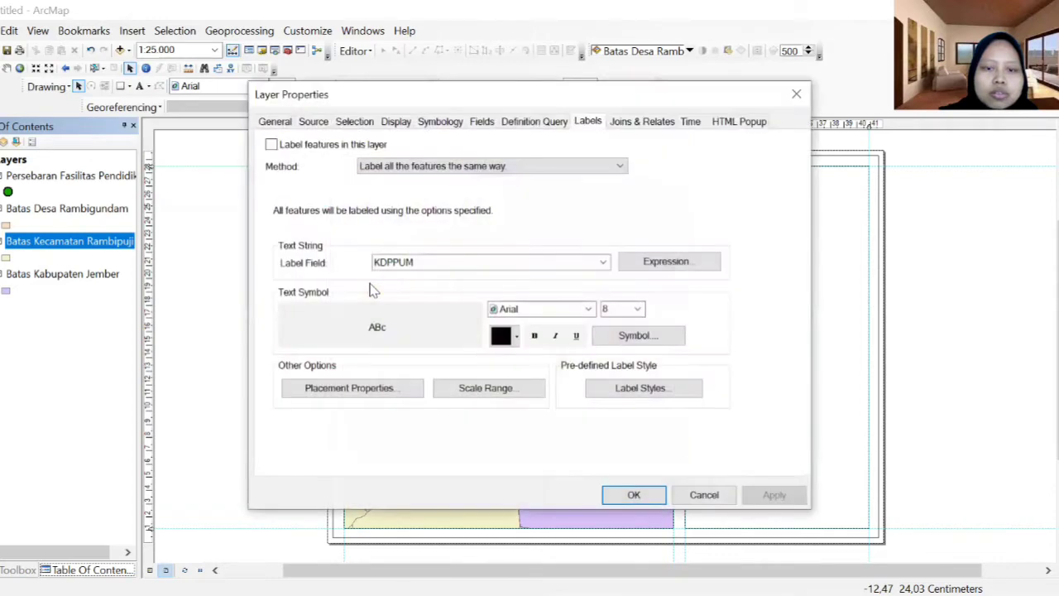
pyautogui.click(797, 94)
# Label the features of the Batas Kabupaten Jember layer by the KECAMATAN field with a text size of 16.
pyautogui.click(105, 282)
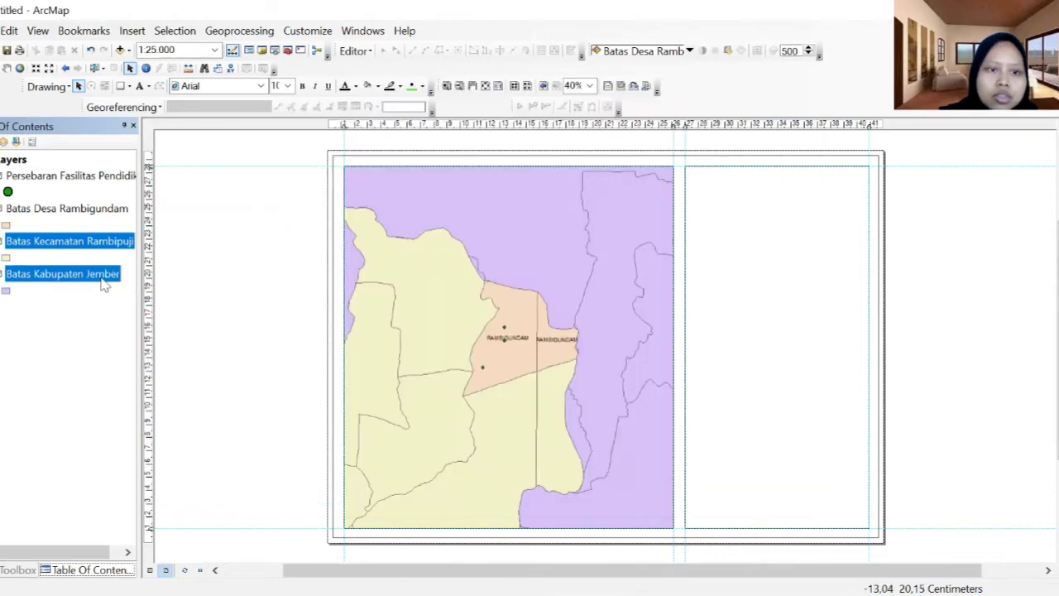
pyautogui.rightClick(101, 274)
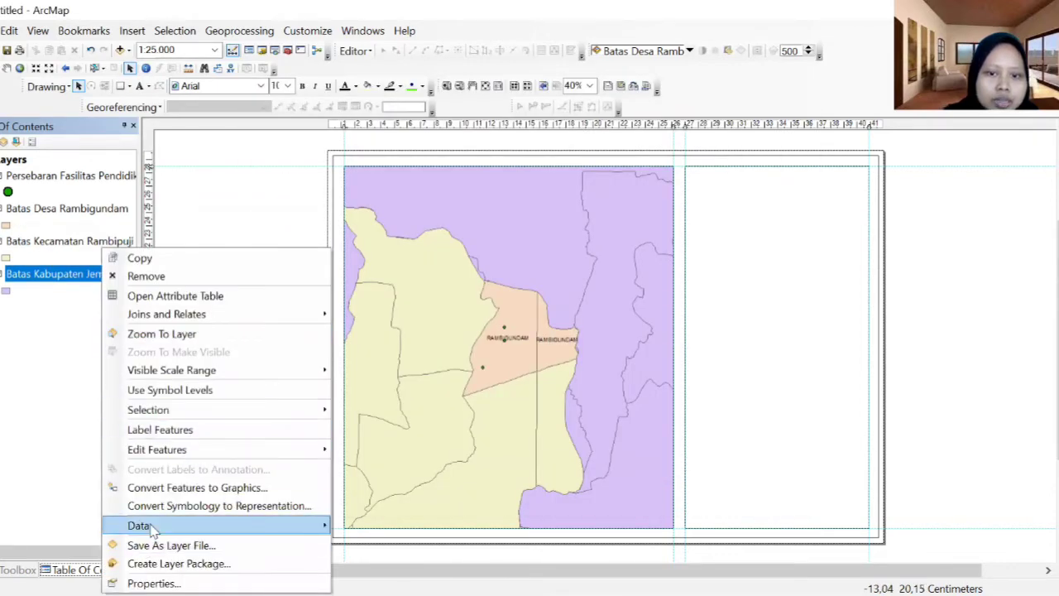
pyautogui.click(154, 583)
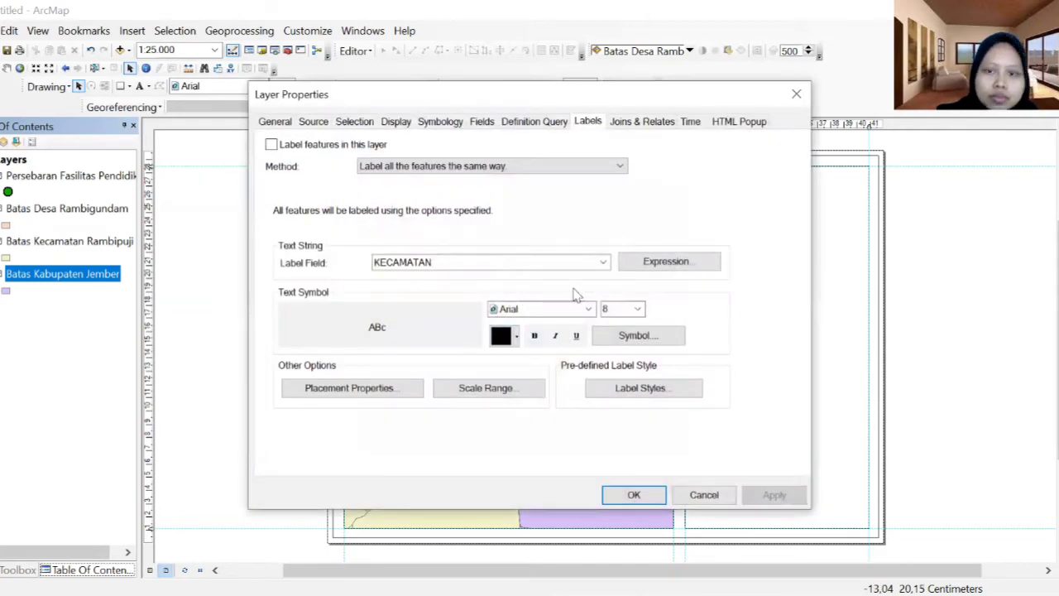
pyautogui.click(602, 262)
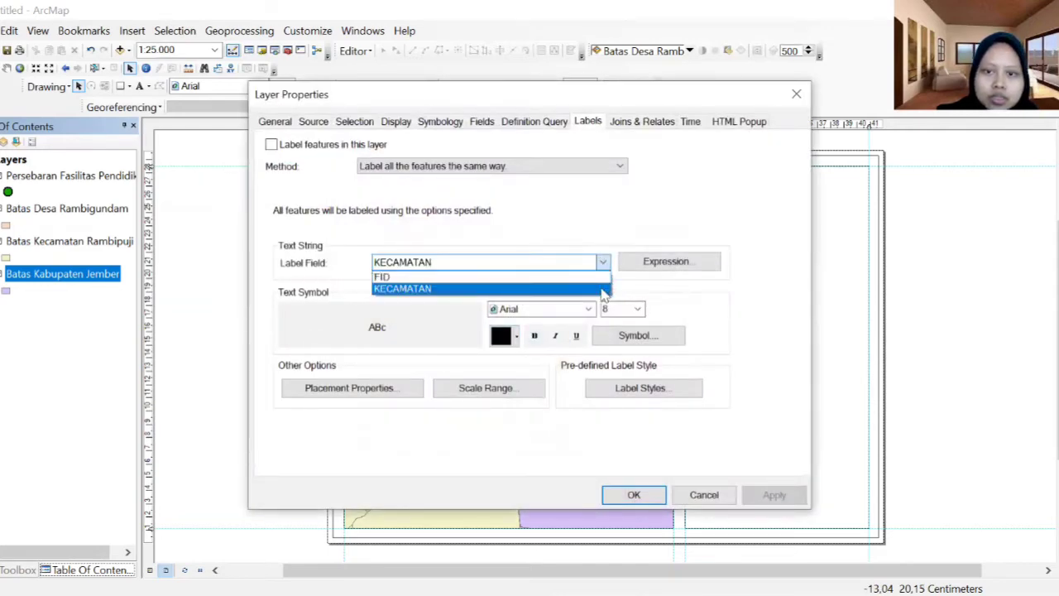
pyautogui.click(605, 289)
pyautogui.click(637, 309)
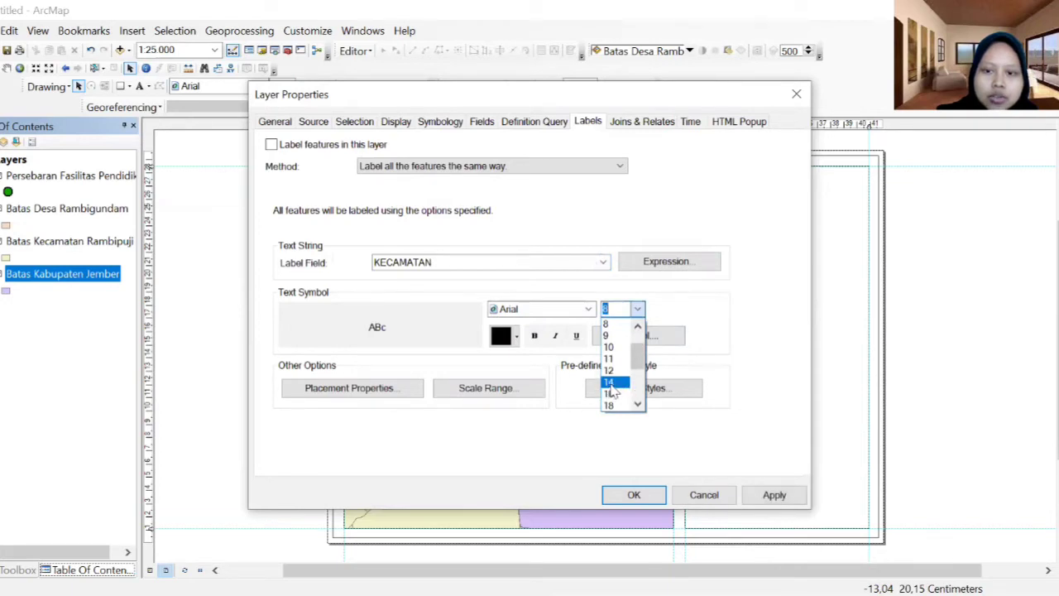
pyautogui.click(613, 393)
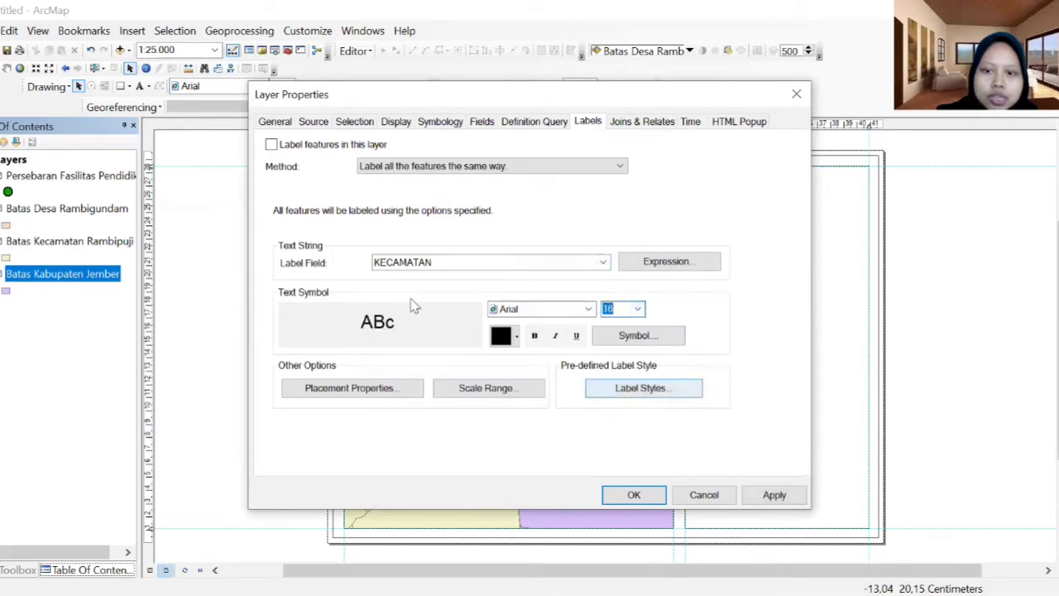
pyautogui.click(278, 146)
pyautogui.click(774, 494)
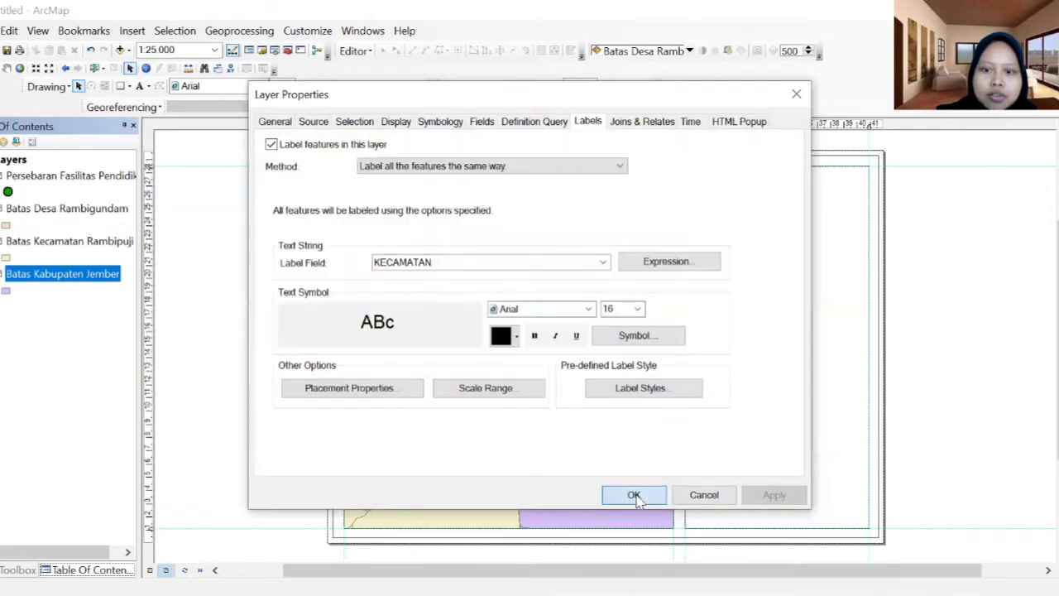
pyautogui.click(634, 495)
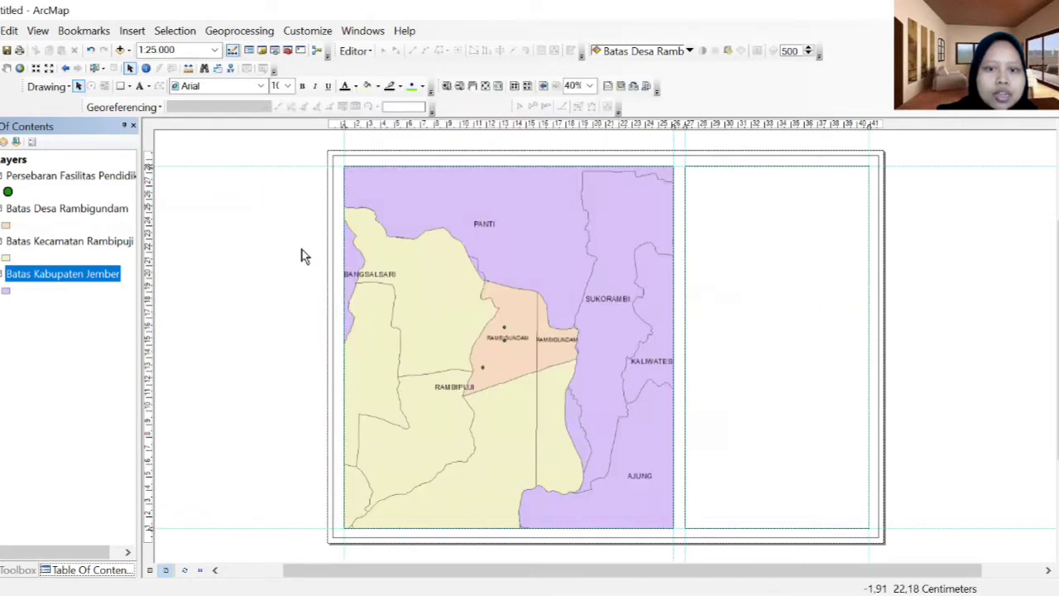
# Label the features of the Batas Kecamatan Rambipuji layer by the NAMOBJ field with a text size of 12.
pyautogui.click(73, 242)
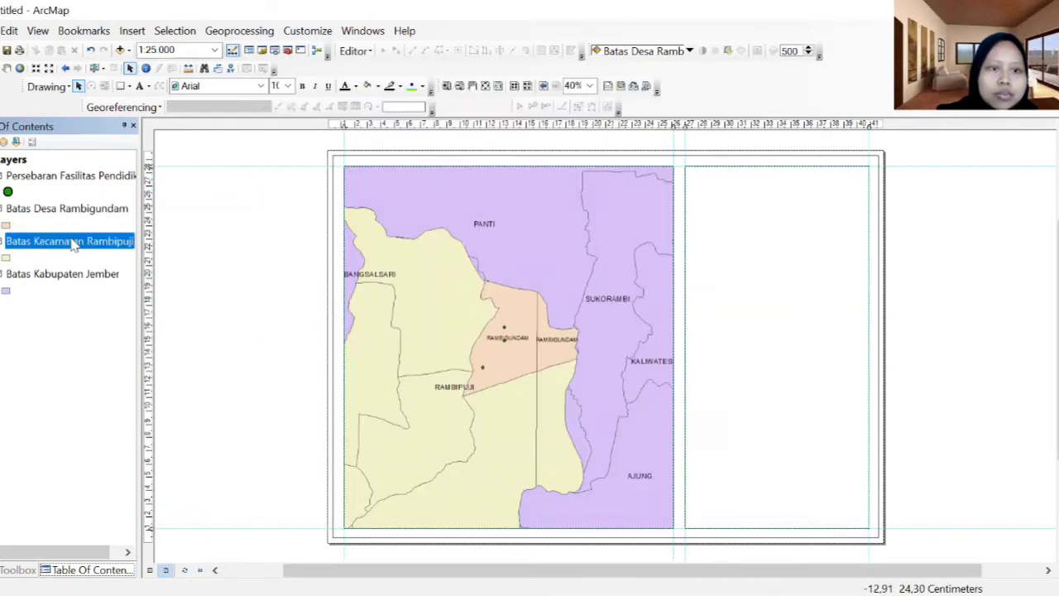
pyautogui.rightClick(73, 241)
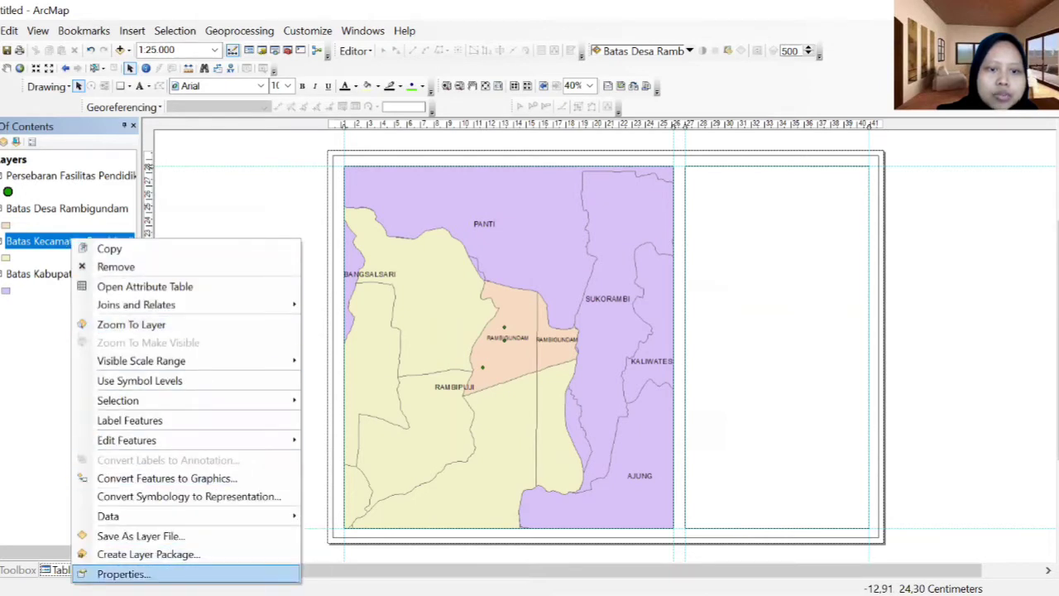
pyautogui.click(322, 271)
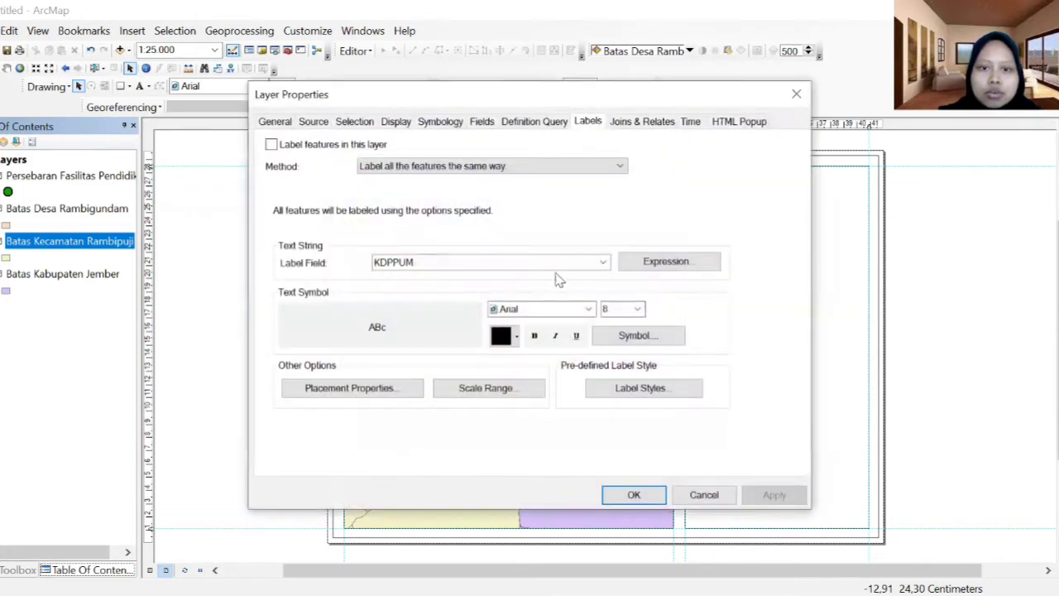
pyautogui.click(603, 264)
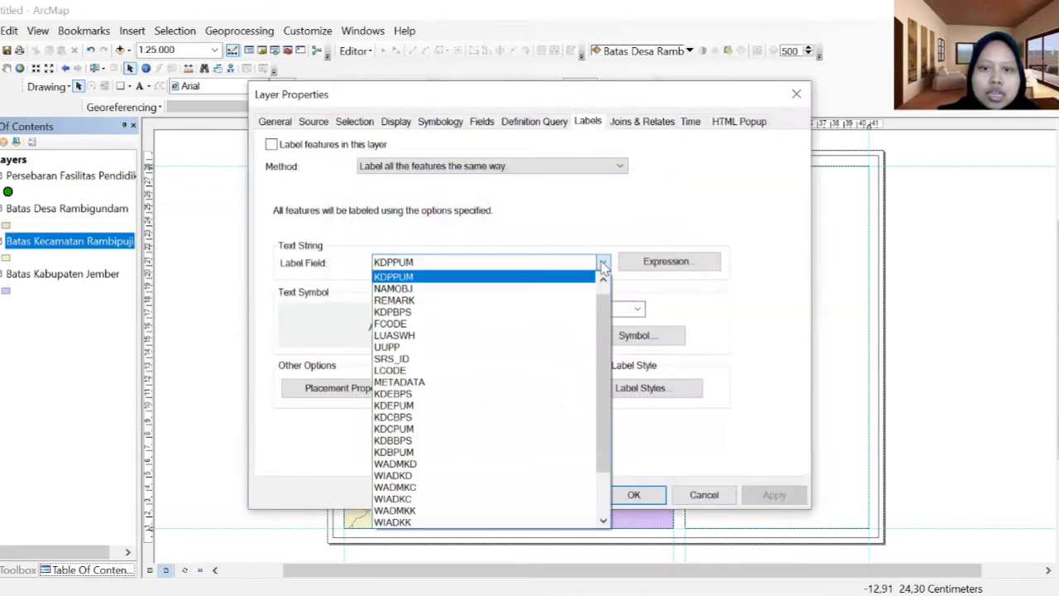
pyautogui.click(503, 289)
pyautogui.click(270, 145)
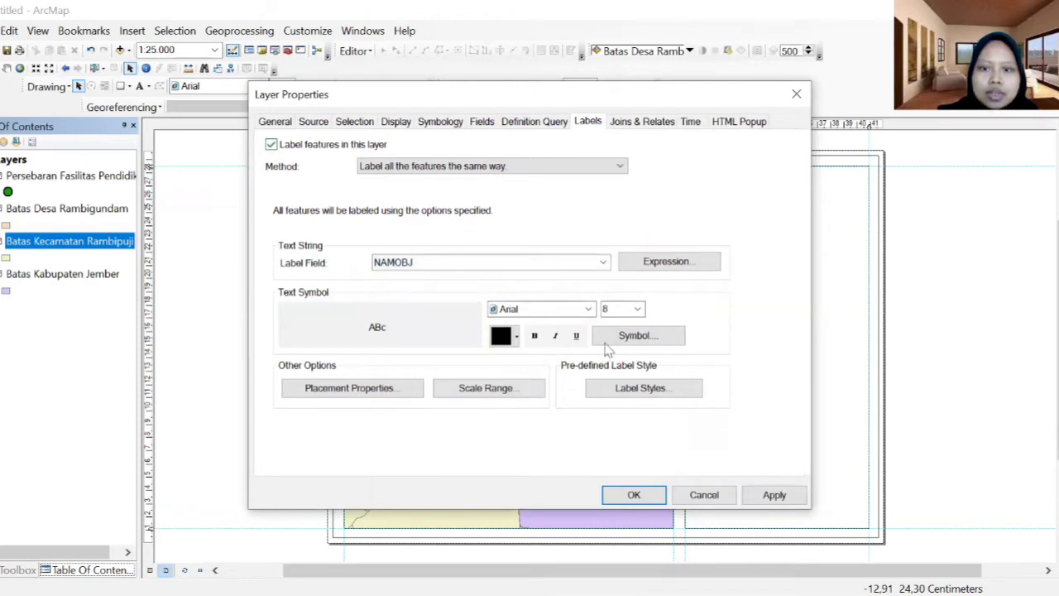
pyautogui.click(638, 309)
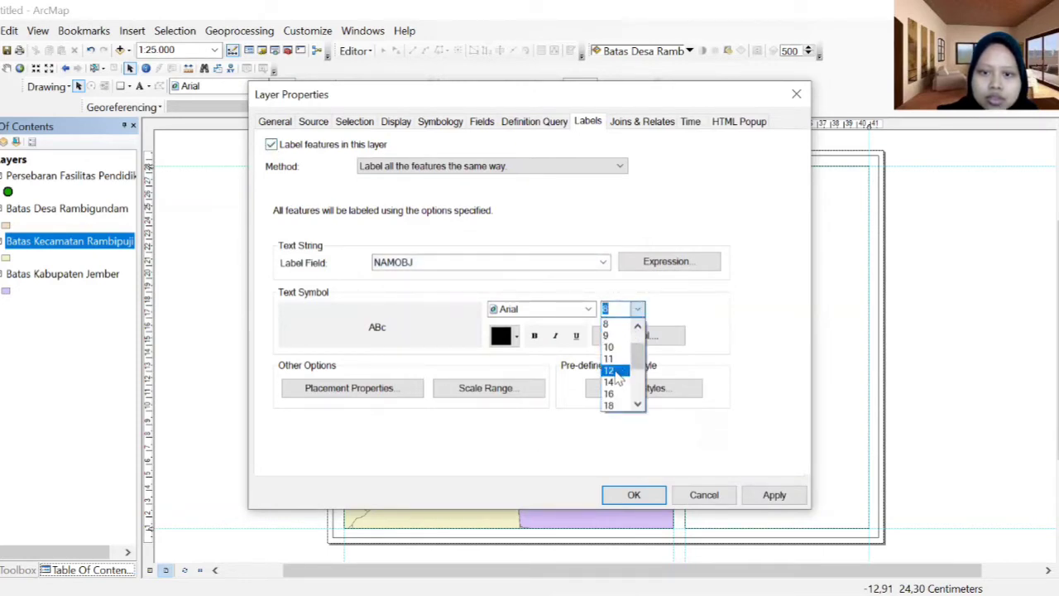
pyautogui.click(612, 371)
pyautogui.click(773, 495)
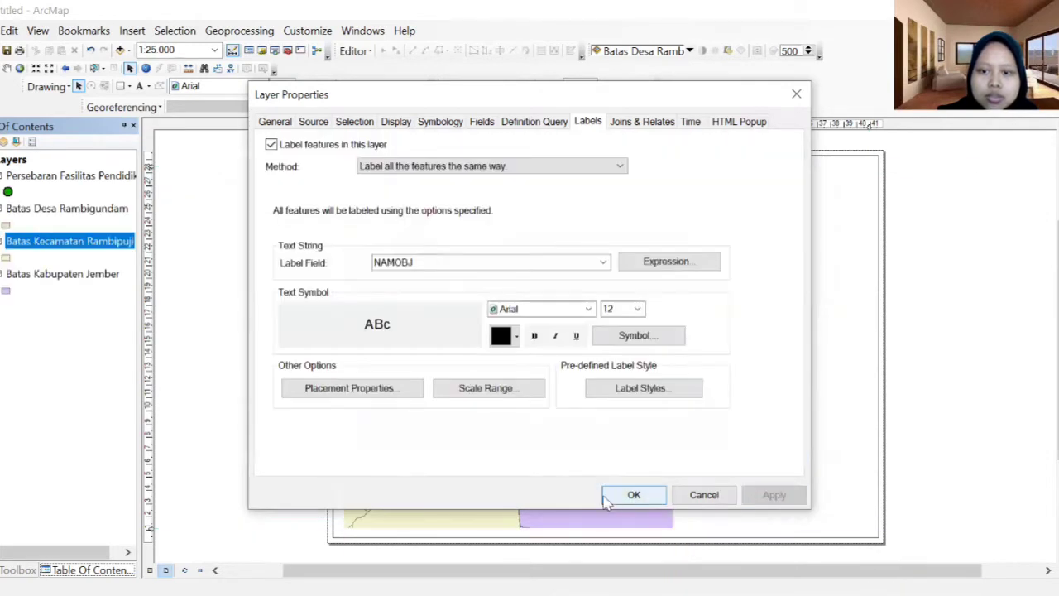
pyautogui.click(629, 495)
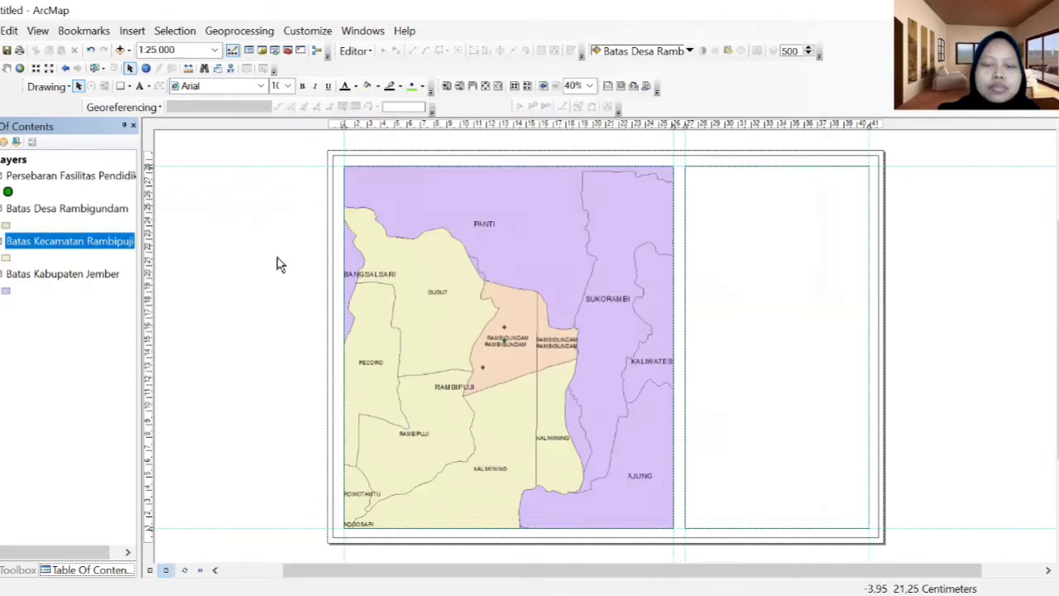
# Turn off feature labels for the Batas Desa Rambigundam layer.
pyautogui.click(106, 214)
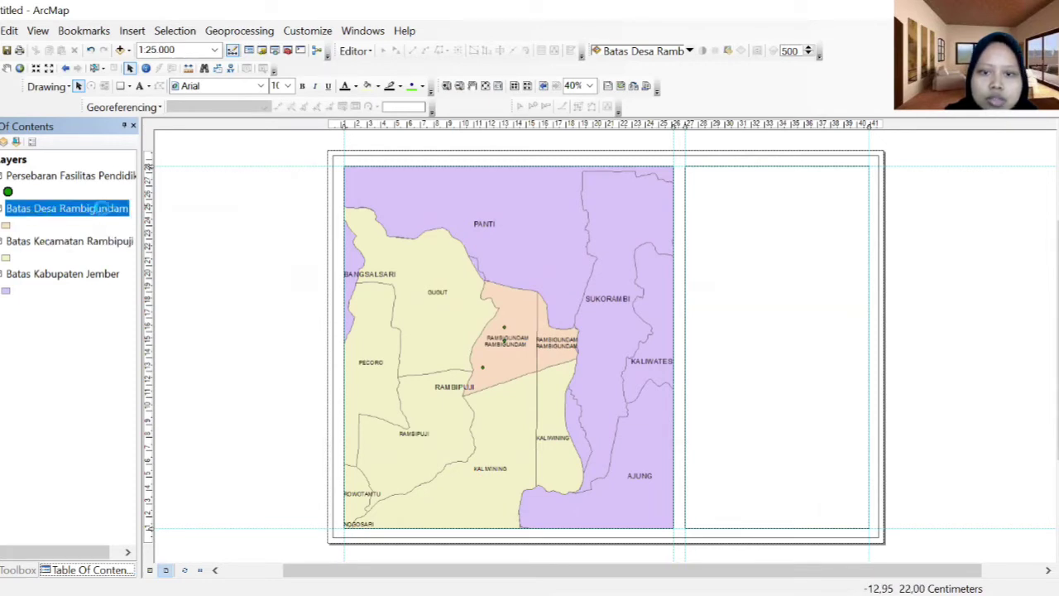
pyautogui.rightClick(104, 212)
pyautogui.click(237, 545)
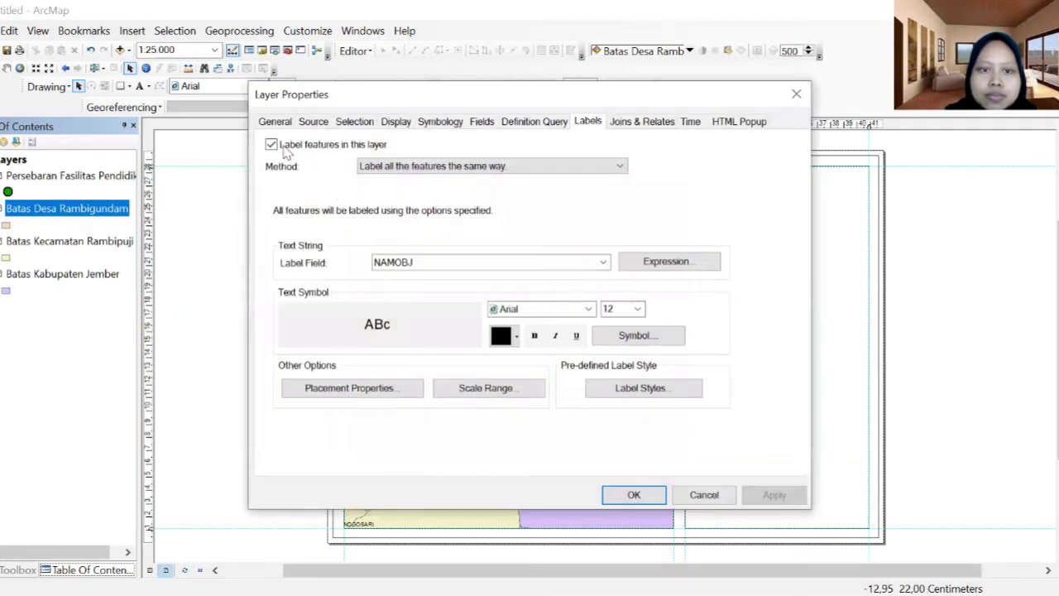
pyautogui.click(271, 144)
pyautogui.click(775, 495)
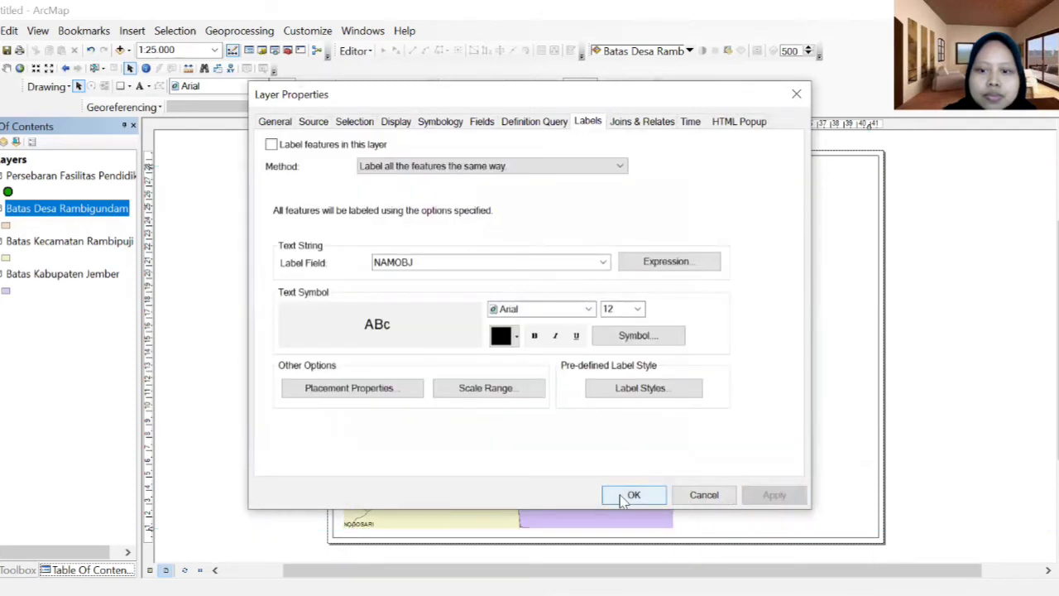
pyautogui.click(632, 495)
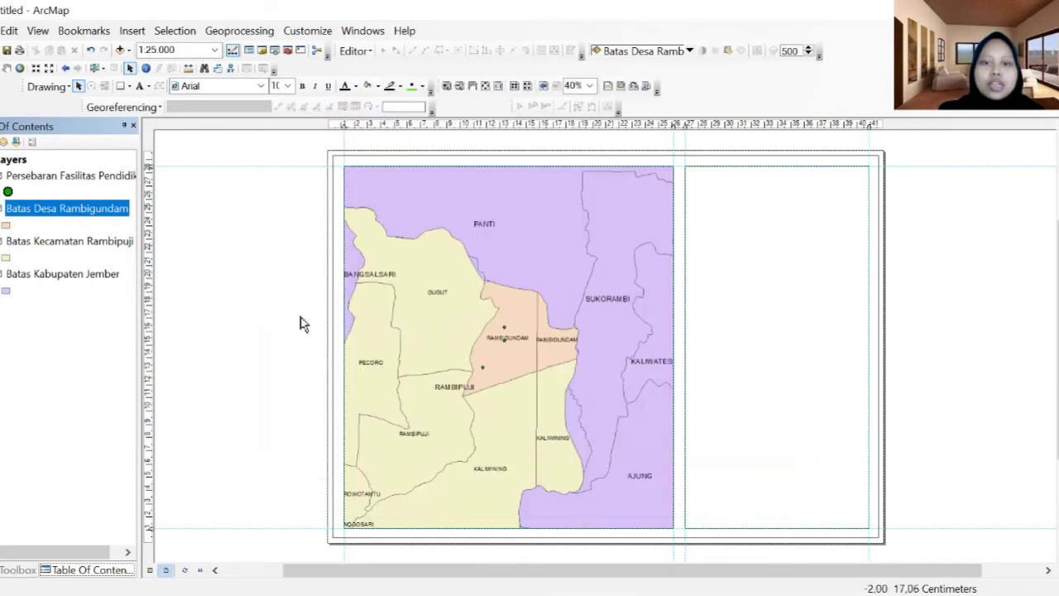
# Set the point symbol size of the Persebaran Fasilitas Pendidikan layer to 12.
pyautogui.click(8, 193)
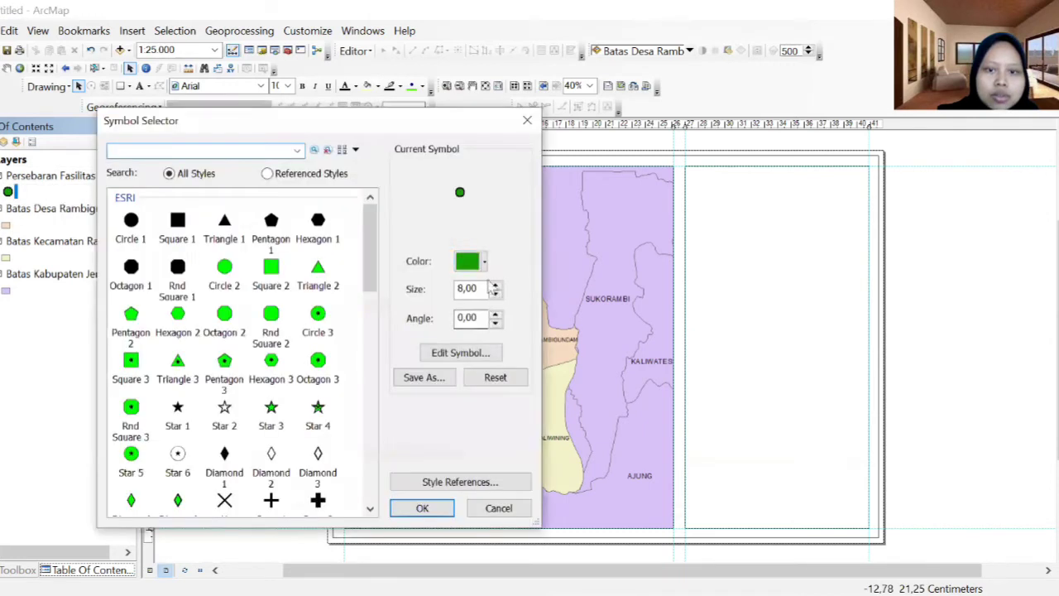
pyautogui.click(496, 284)
pyautogui.click(496, 285)
pyautogui.click(497, 284)
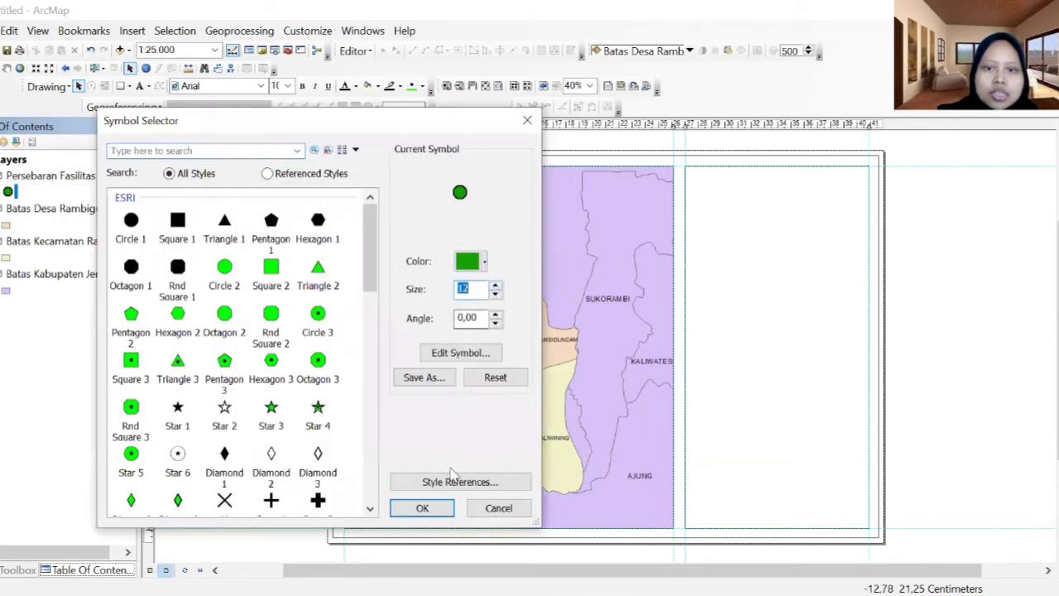
pyautogui.click(422, 507)
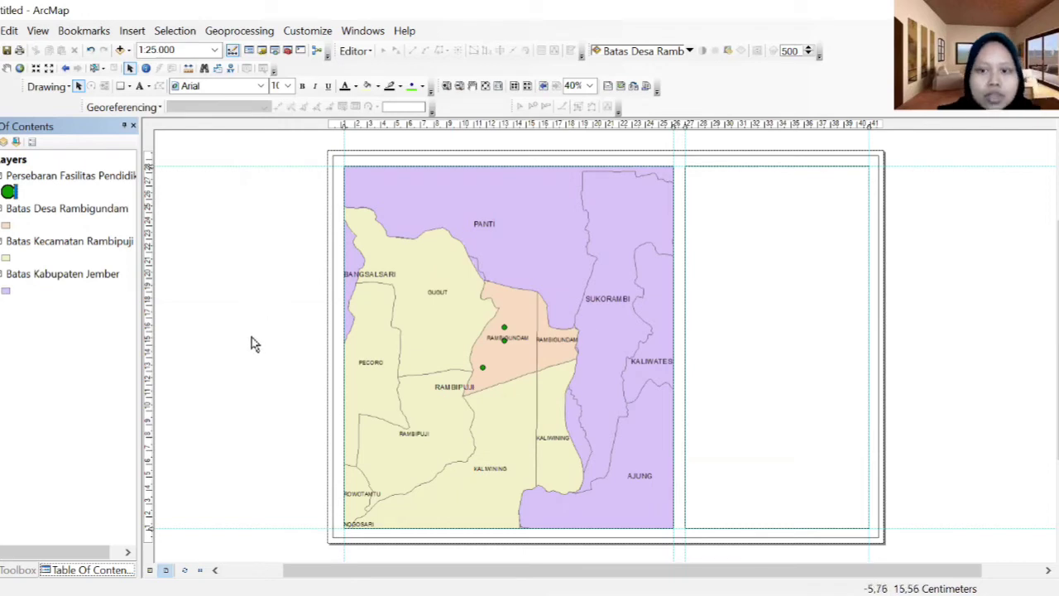
# Set the label text size of the Batas Kabupaten Jember layer to 20 and apply it.
pyautogui.click(50, 279)
pyautogui.rightClick(51, 278)
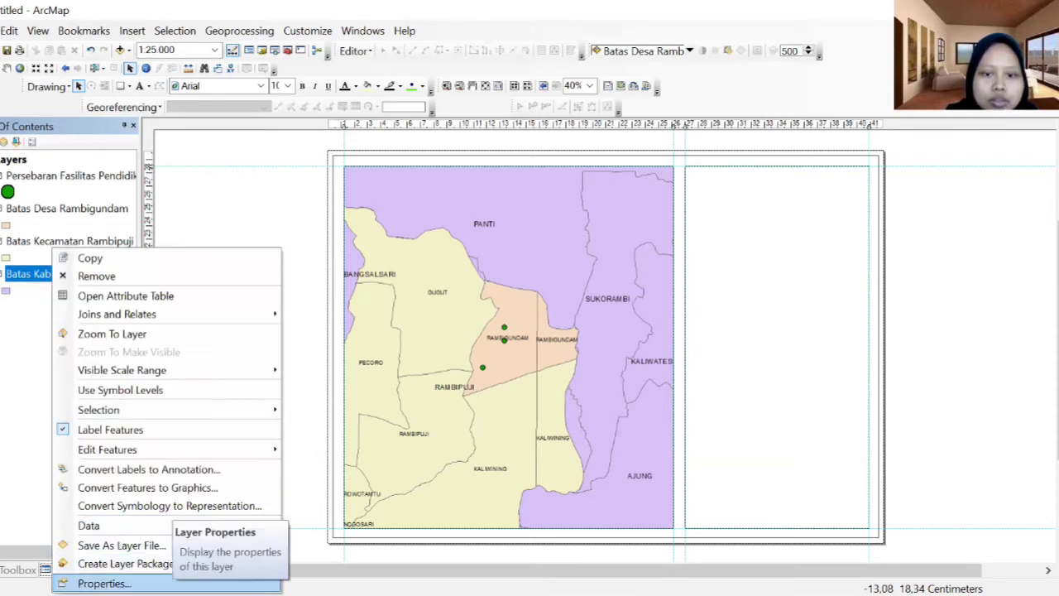
pyautogui.click(104, 584)
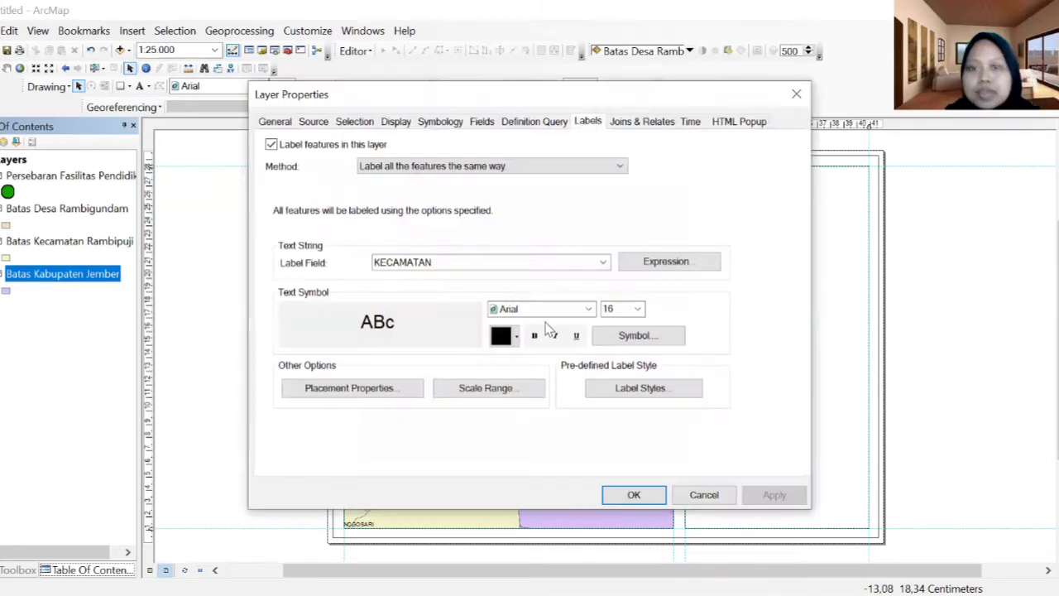
pyautogui.click(642, 311)
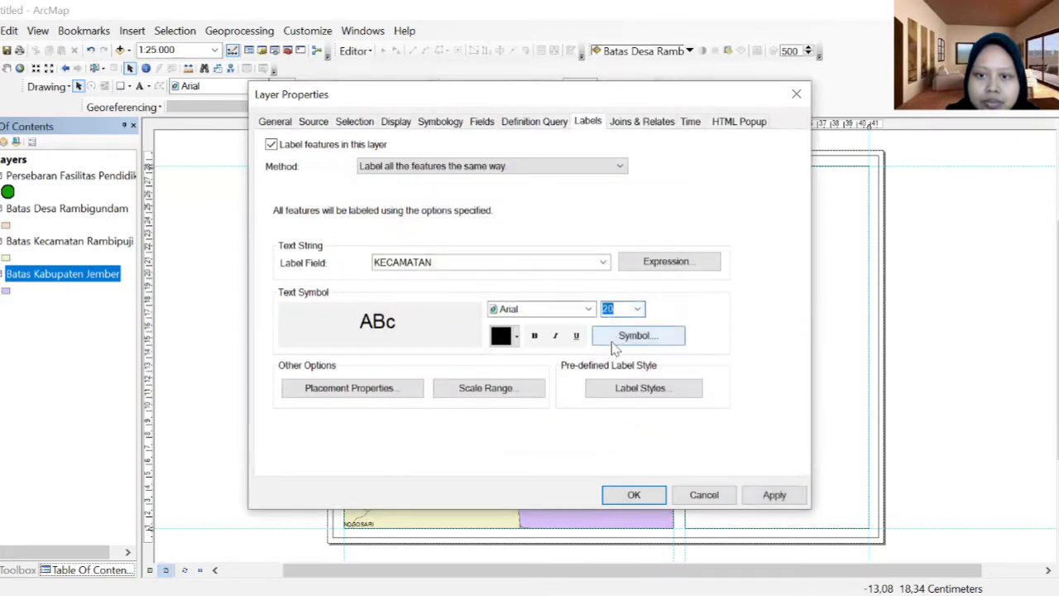
pyautogui.click(639, 310)
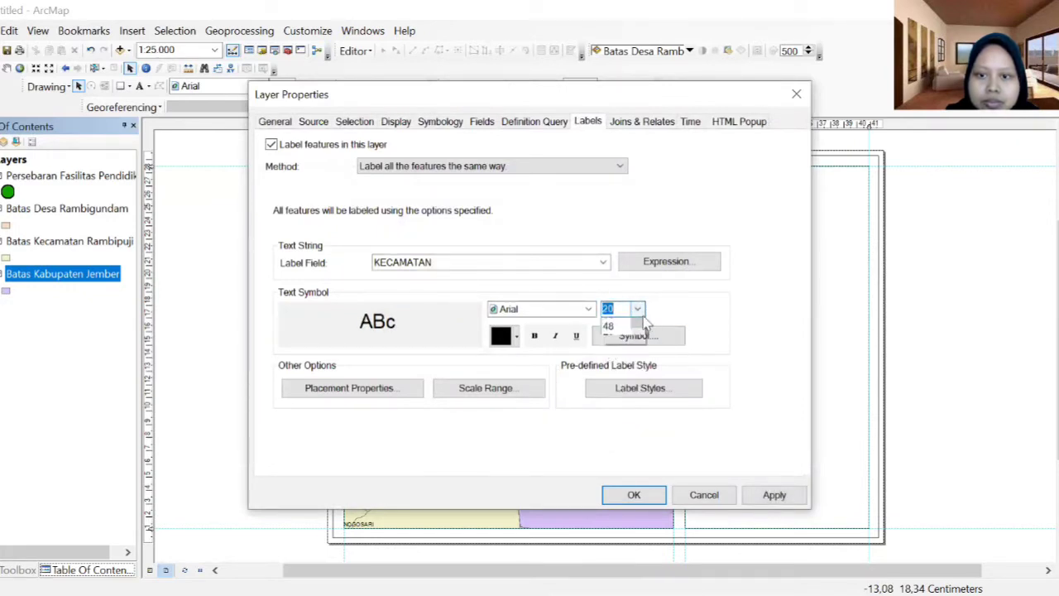
pyautogui.click(609, 327)
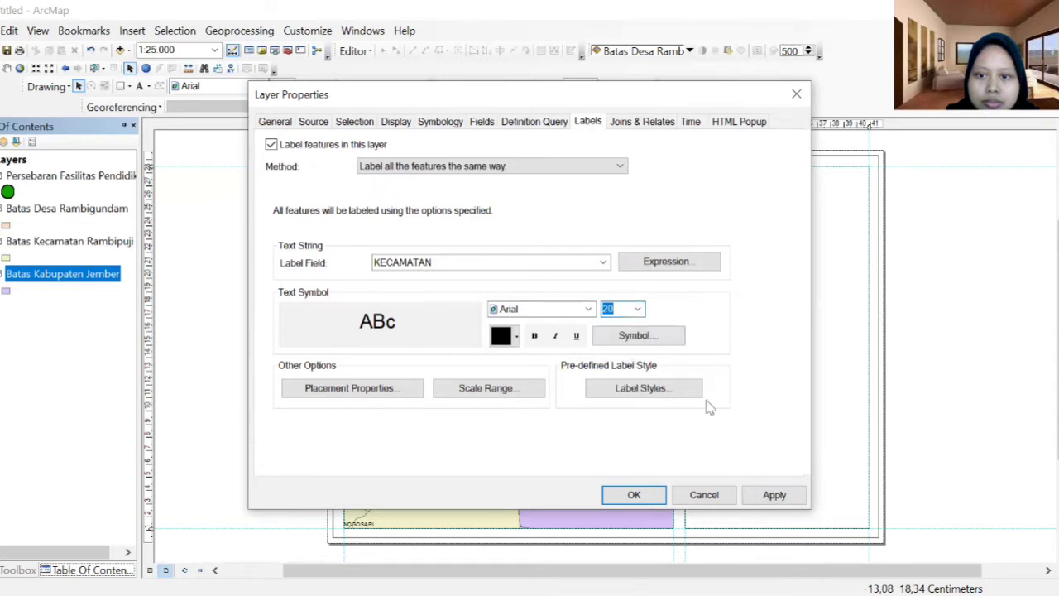
pyautogui.click(773, 494)
pyautogui.click(629, 495)
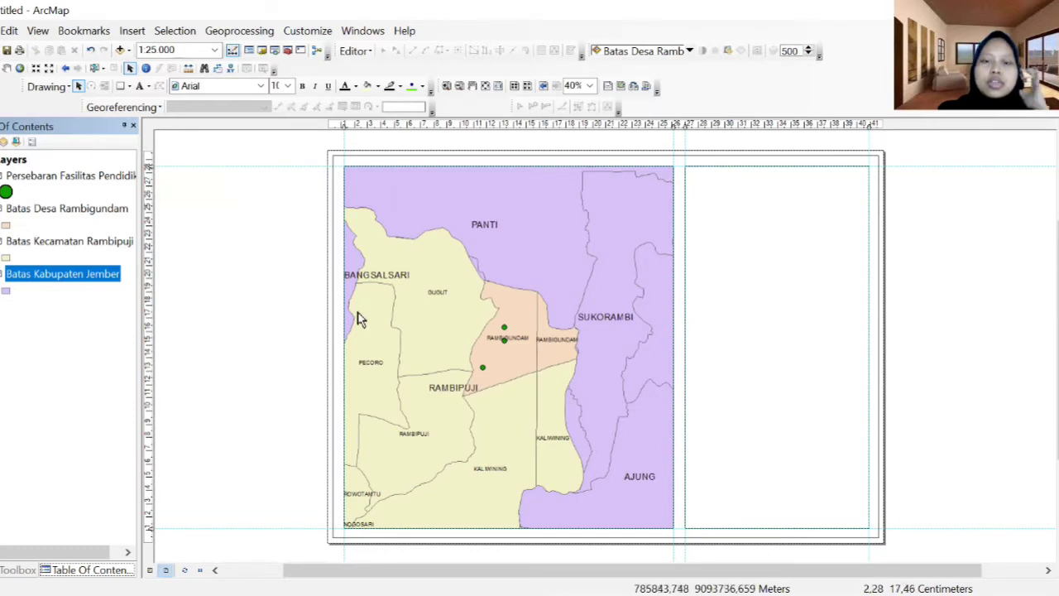
pyautogui.click(73, 382)
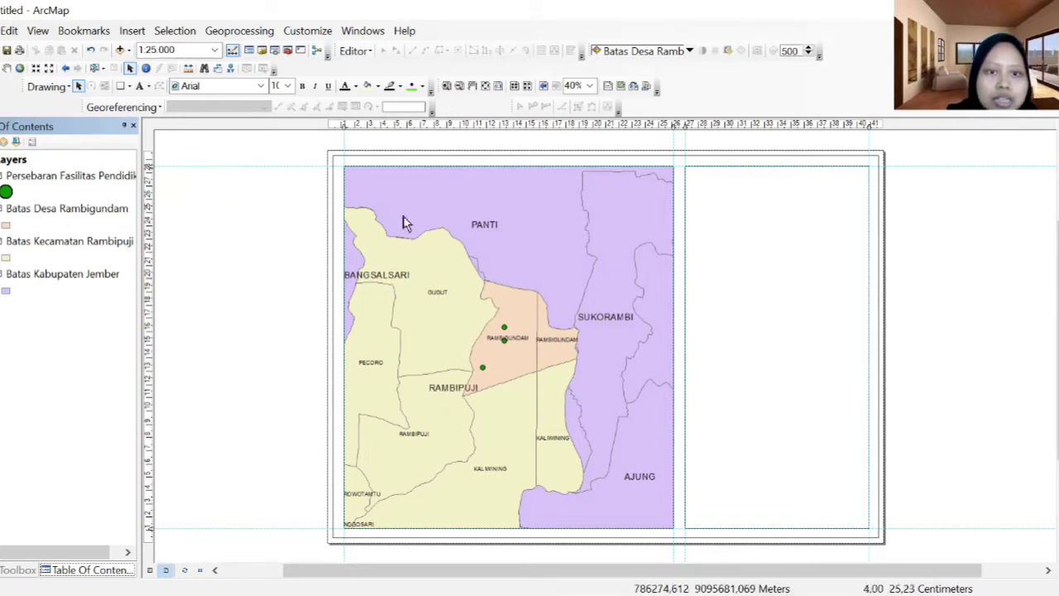
# Add a graticule with tick marks and labels to the main map's data frame.
pyautogui.click(436, 224)
pyautogui.rightClick(497, 224)
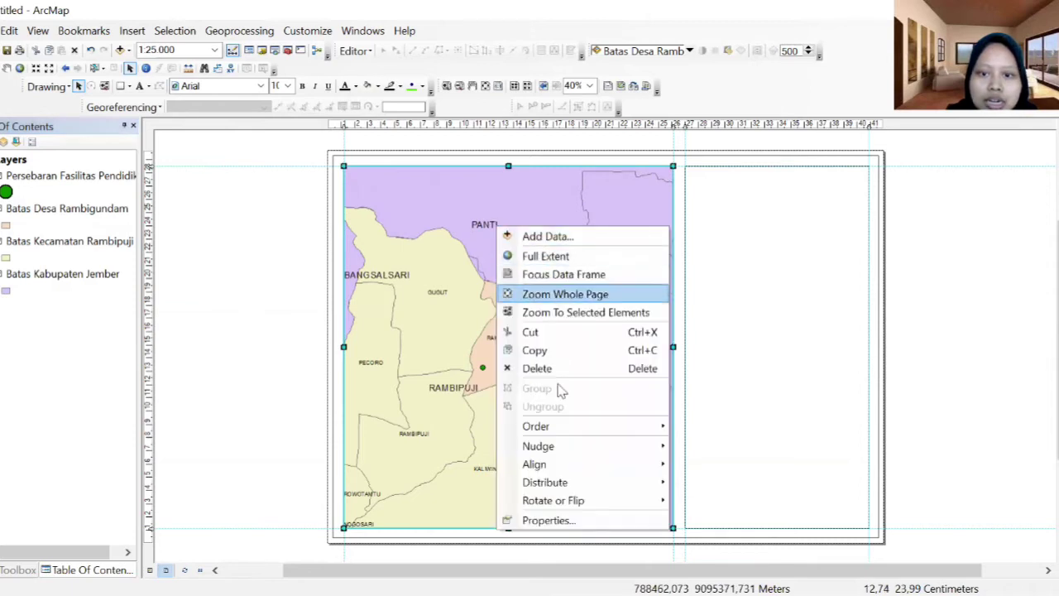
pyautogui.click(550, 520)
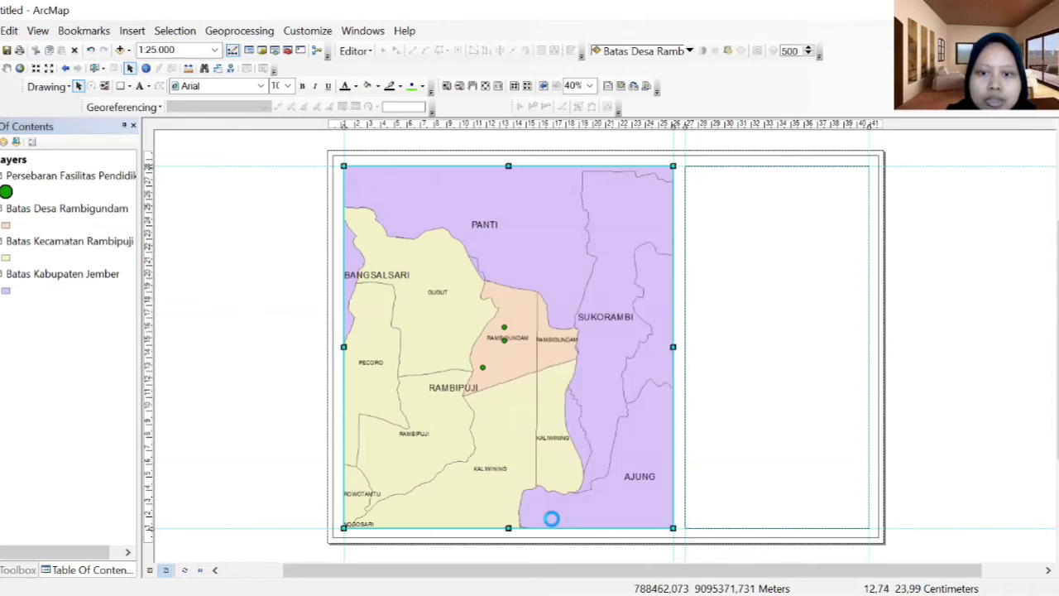
pyautogui.click(694, 85)
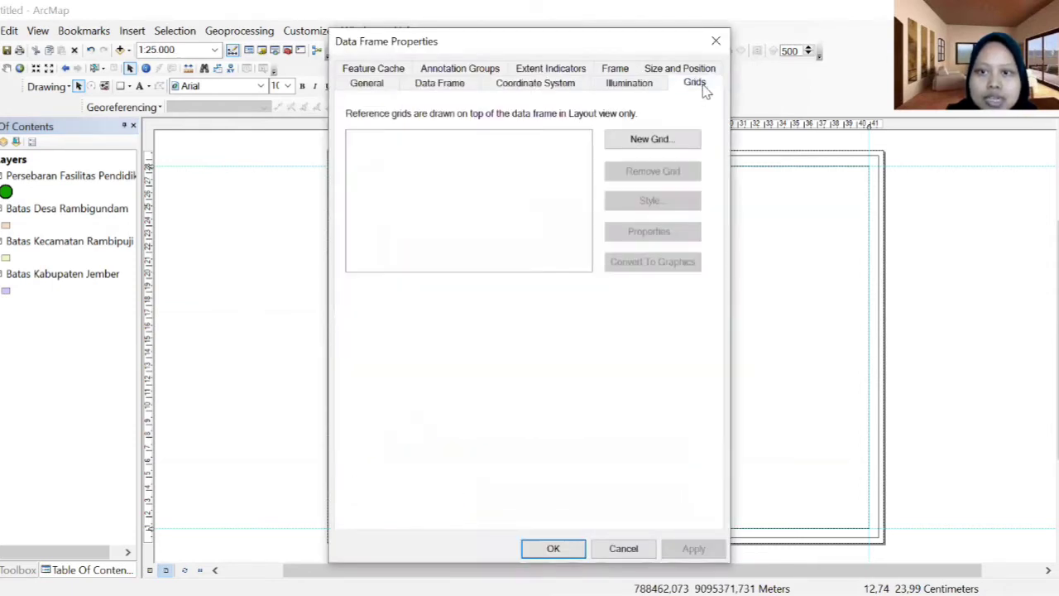
pyautogui.click(652, 139)
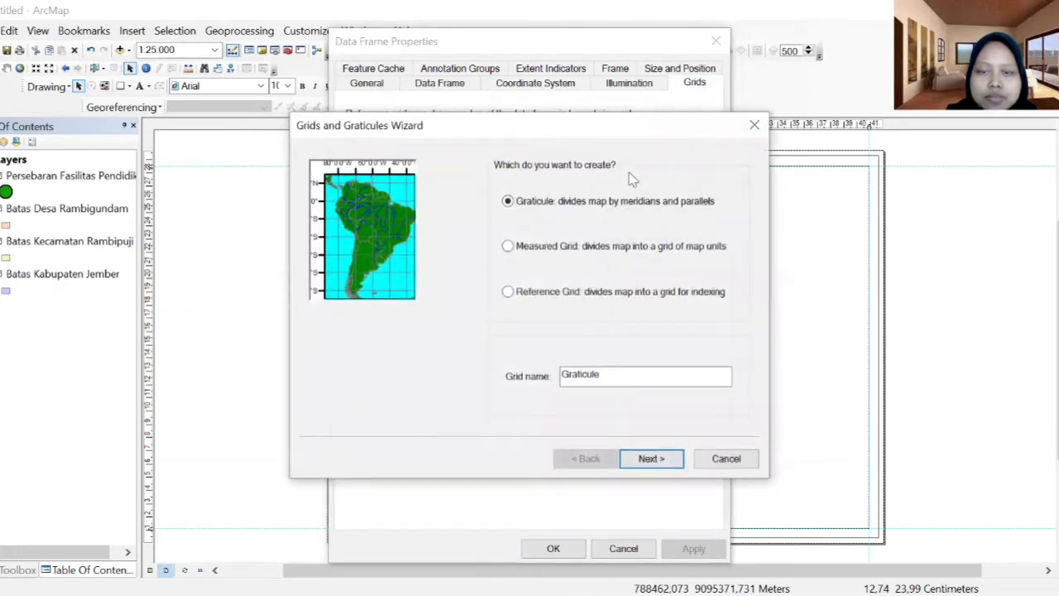
pyautogui.click(652, 459)
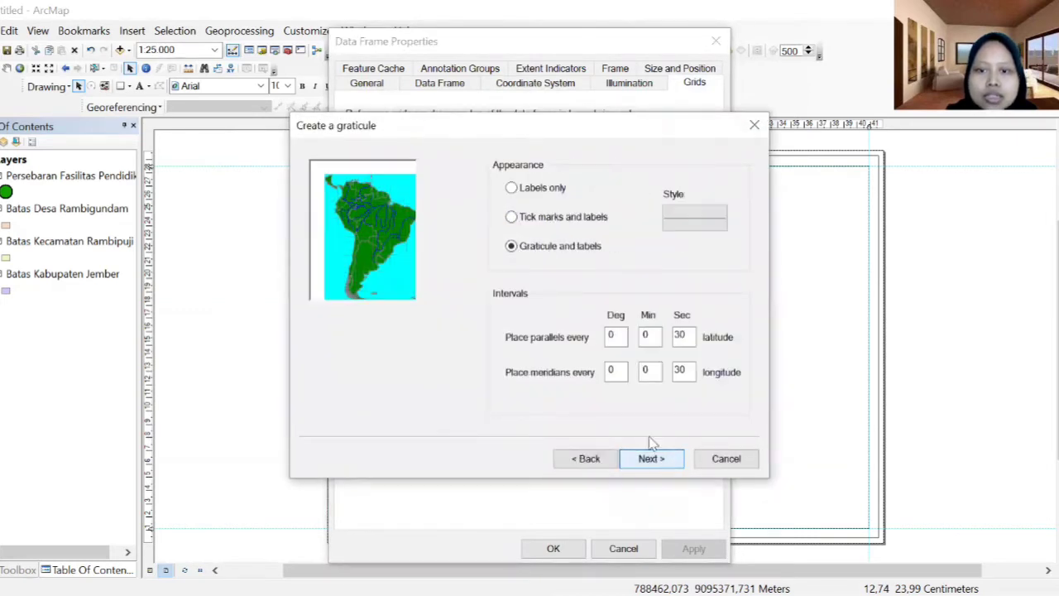
pyautogui.click(512, 218)
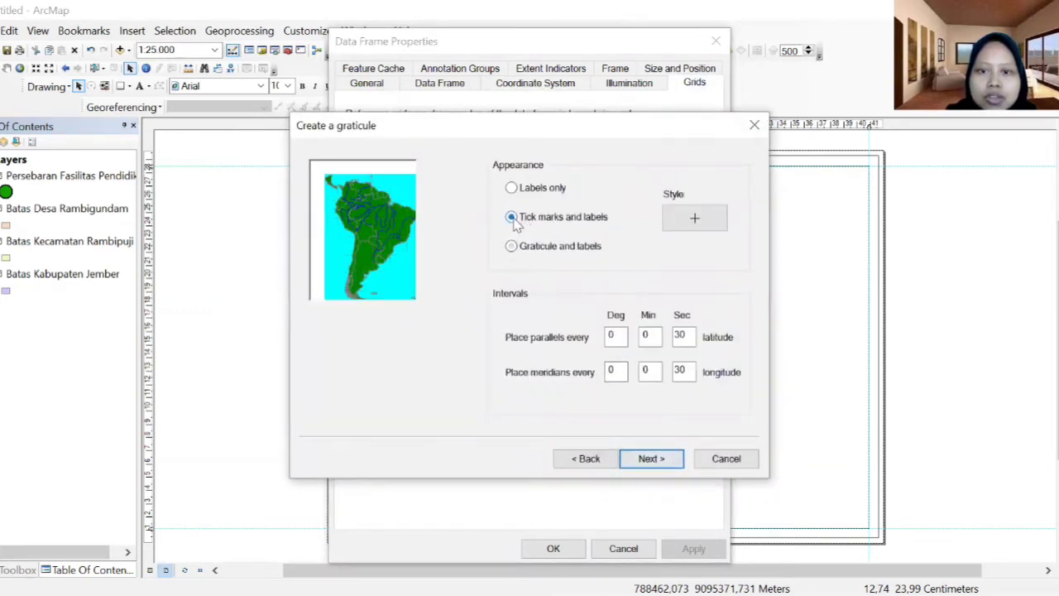
pyautogui.click(672, 458)
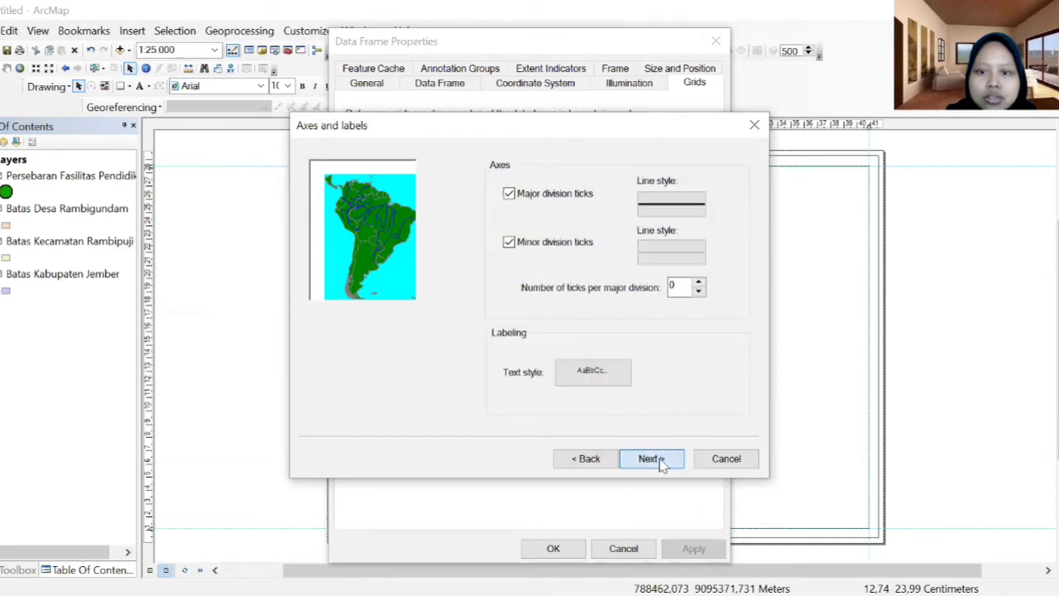
pyautogui.click(658, 462)
pyautogui.click(652, 459)
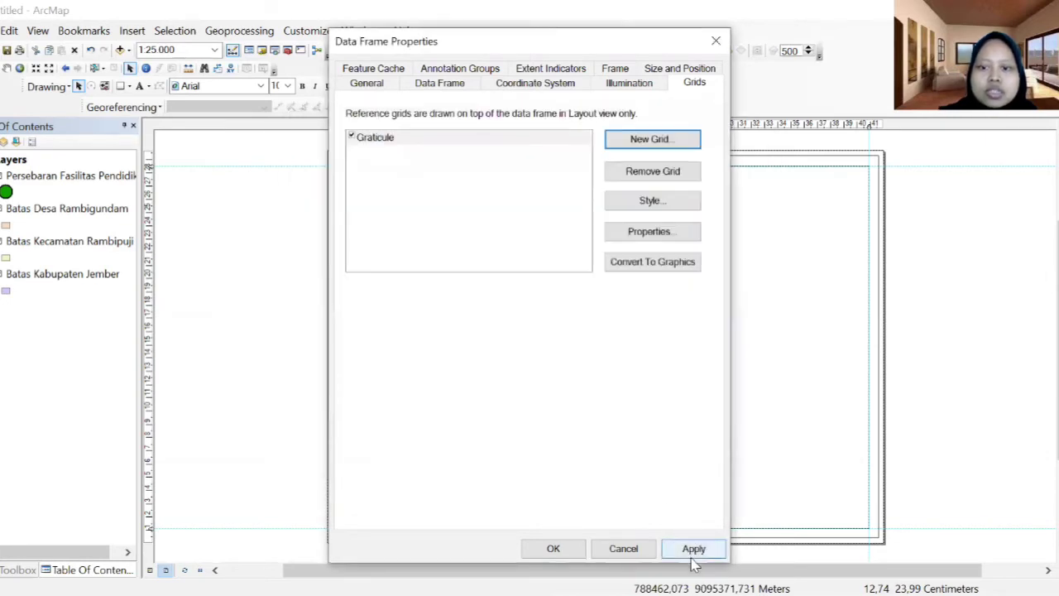
pyautogui.click(692, 550)
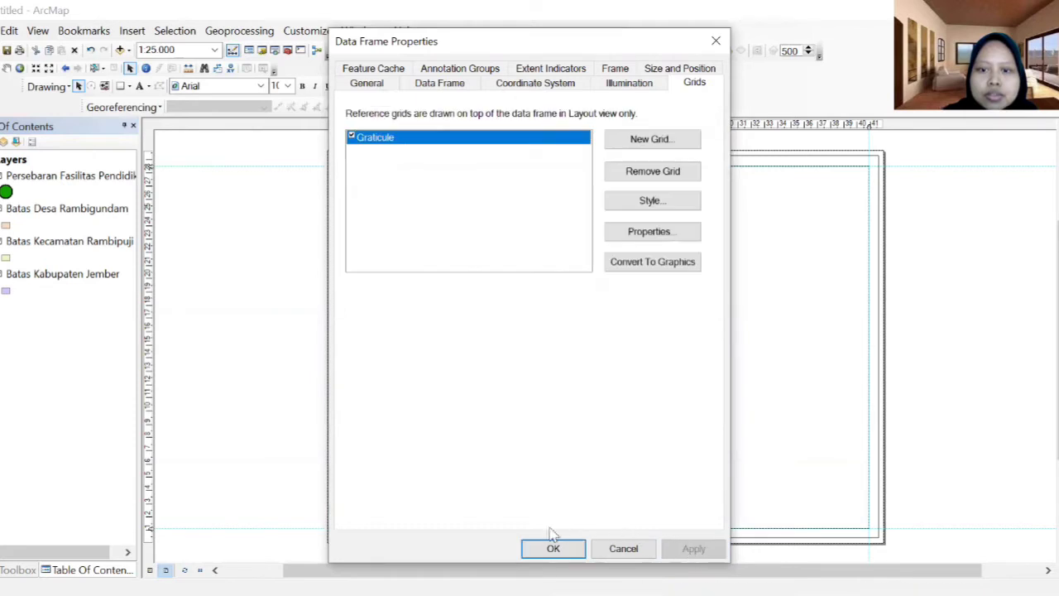
pyautogui.click(552, 549)
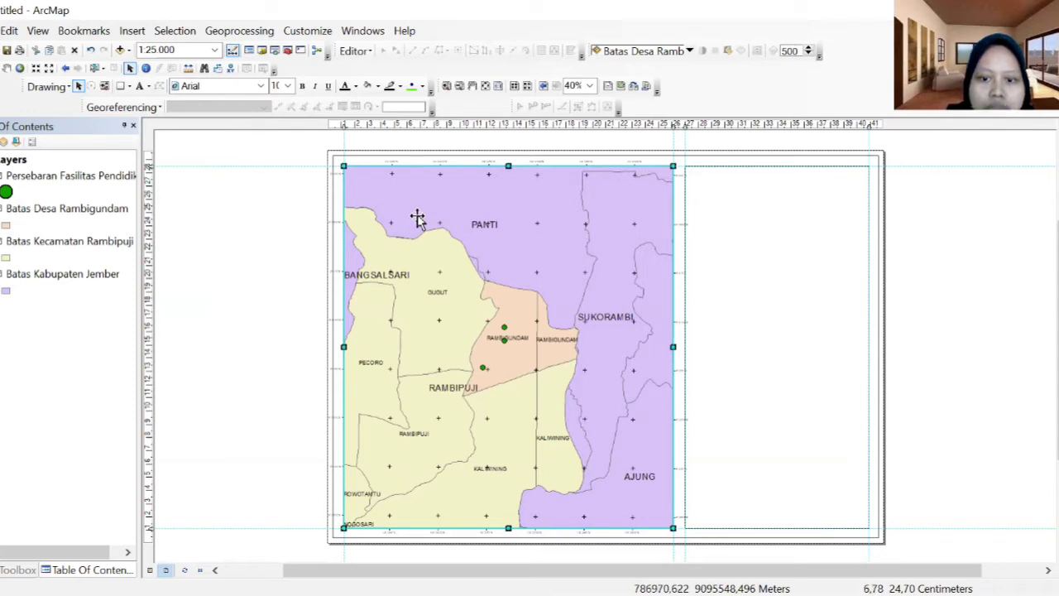
# Set the graticule's axis label size to 10 and apply it.
pyautogui.rightClick(525, 245)
pyautogui.click(601, 539)
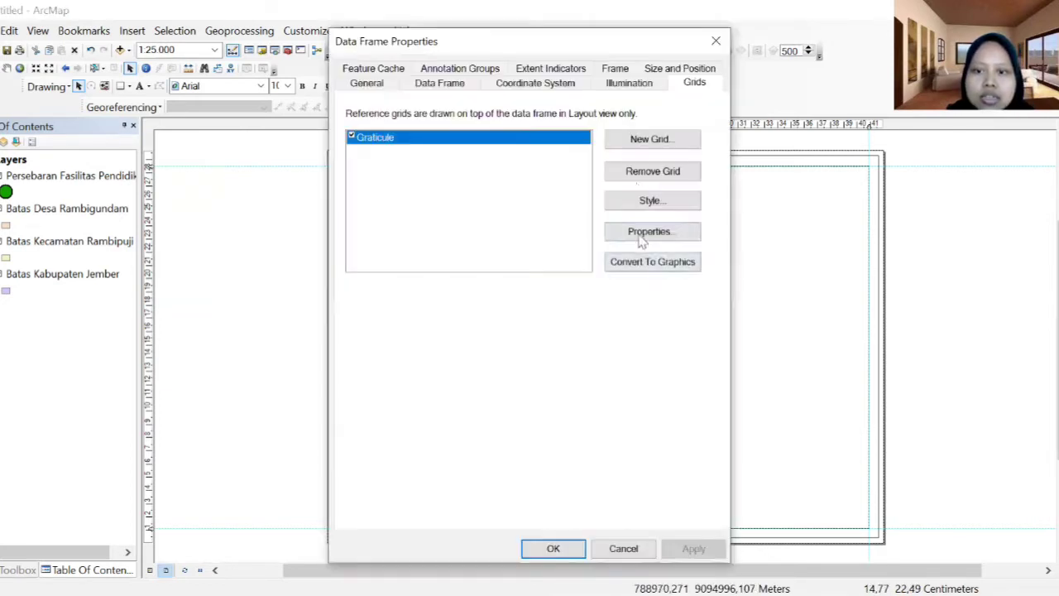
pyautogui.click(650, 232)
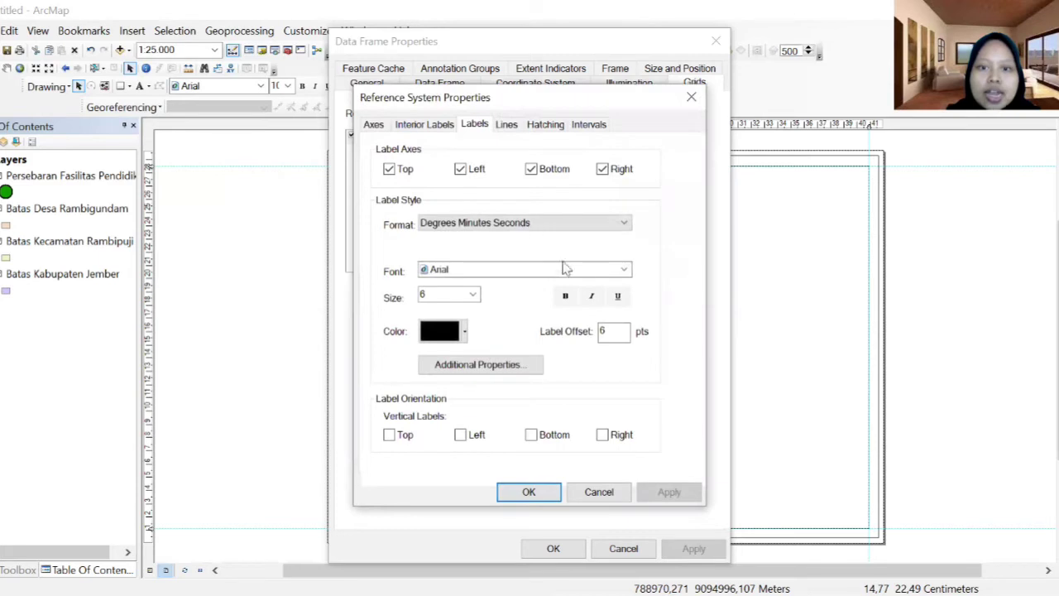
pyautogui.click(472, 295)
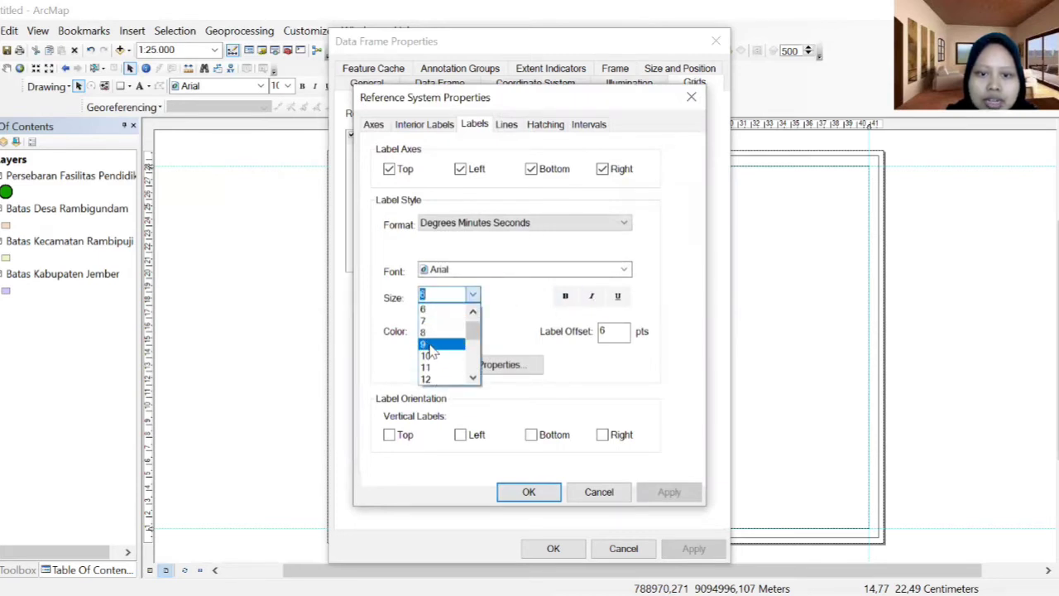
pyautogui.click(447, 344)
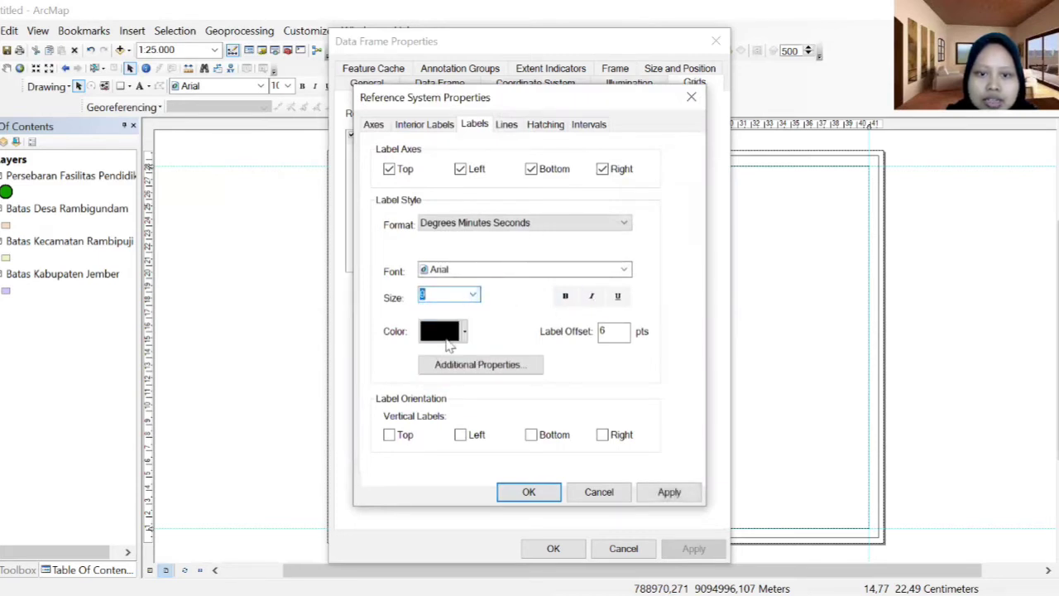
pyautogui.click(473, 296)
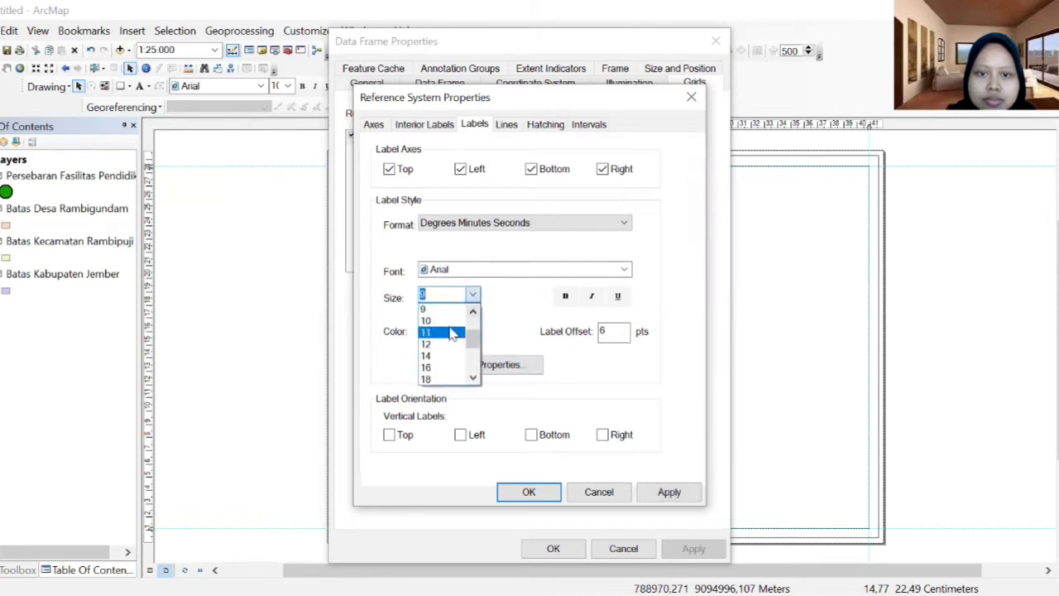
pyautogui.click(451, 315)
pyautogui.click(658, 493)
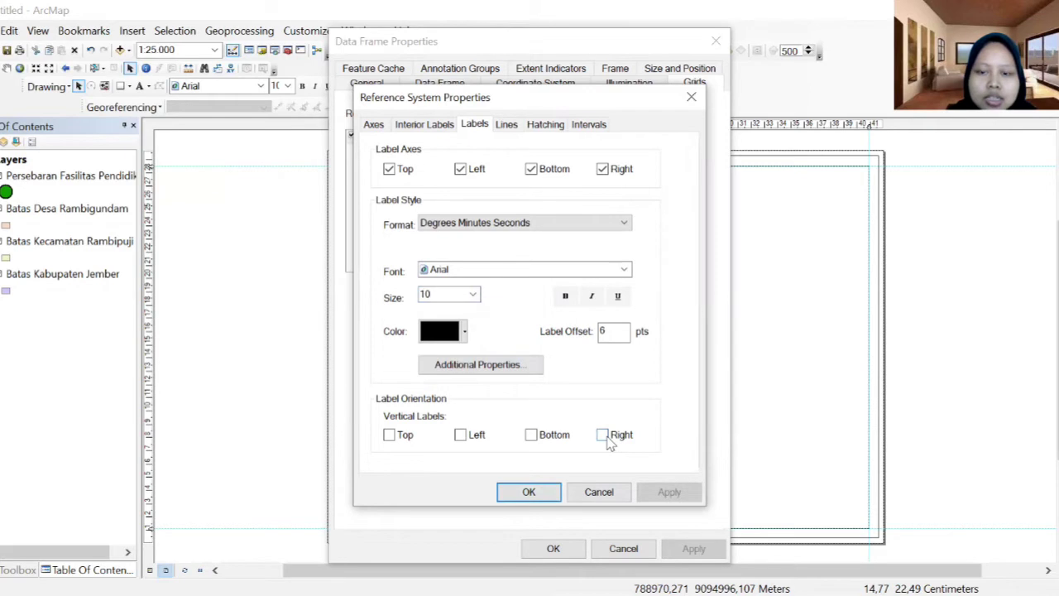
# Orient the graticule labels on the map's left and right axes vertically, then deselect the data frame.
pyautogui.click(460, 434)
pyautogui.click(551, 491)
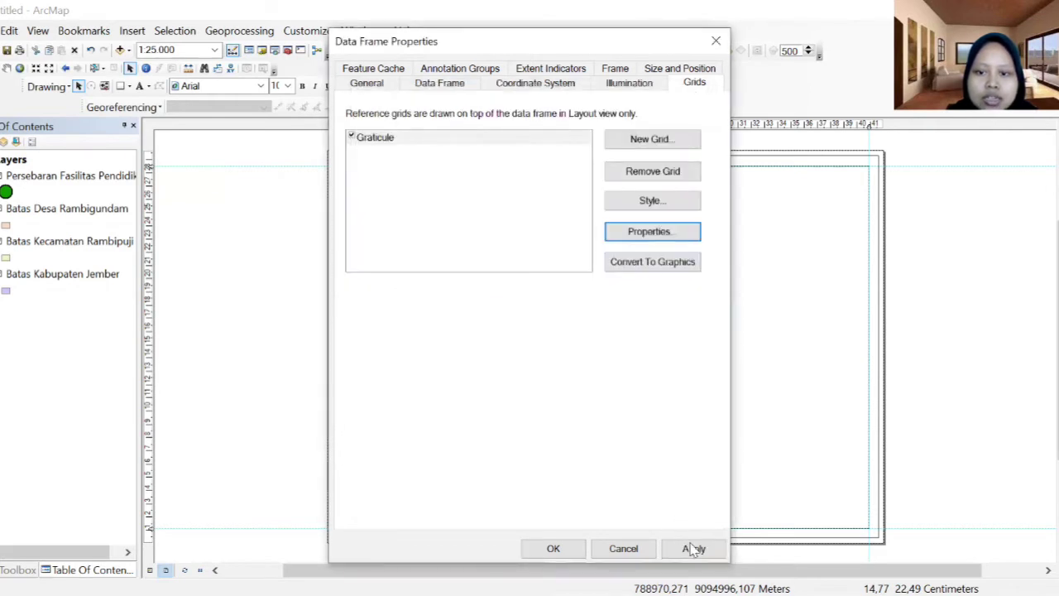
pyautogui.click(693, 548)
pyautogui.click(559, 554)
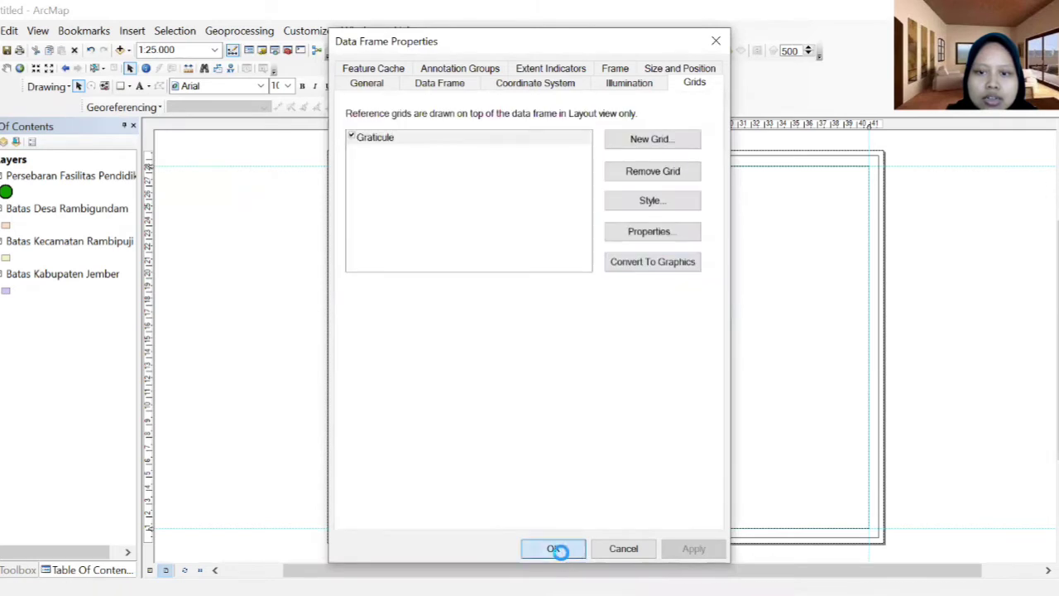
pyautogui.click(245, 295)
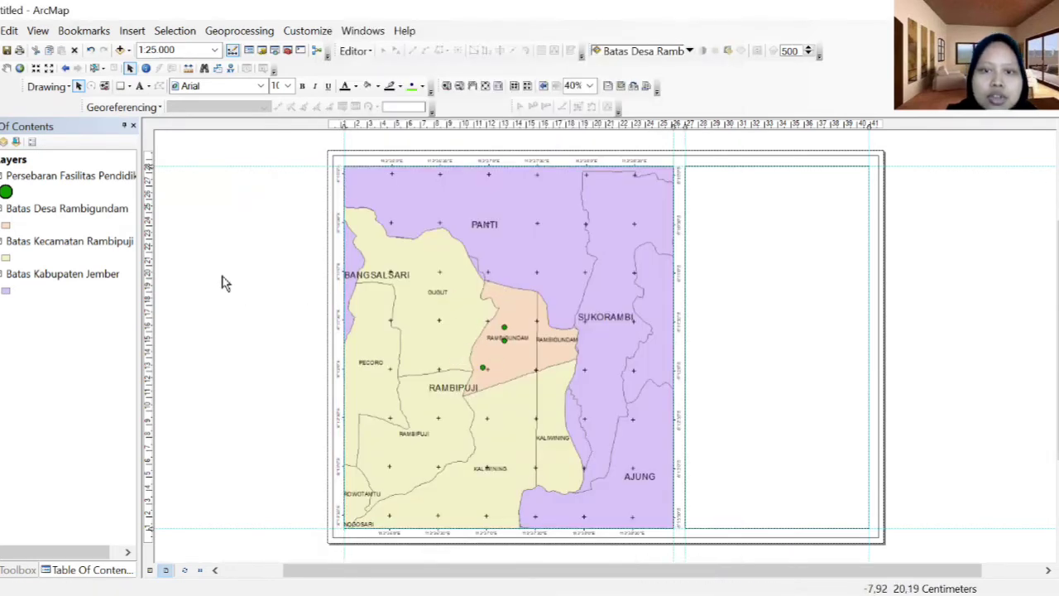
pyautogui.click(756, 242)
pyautogui.click(966, 256)
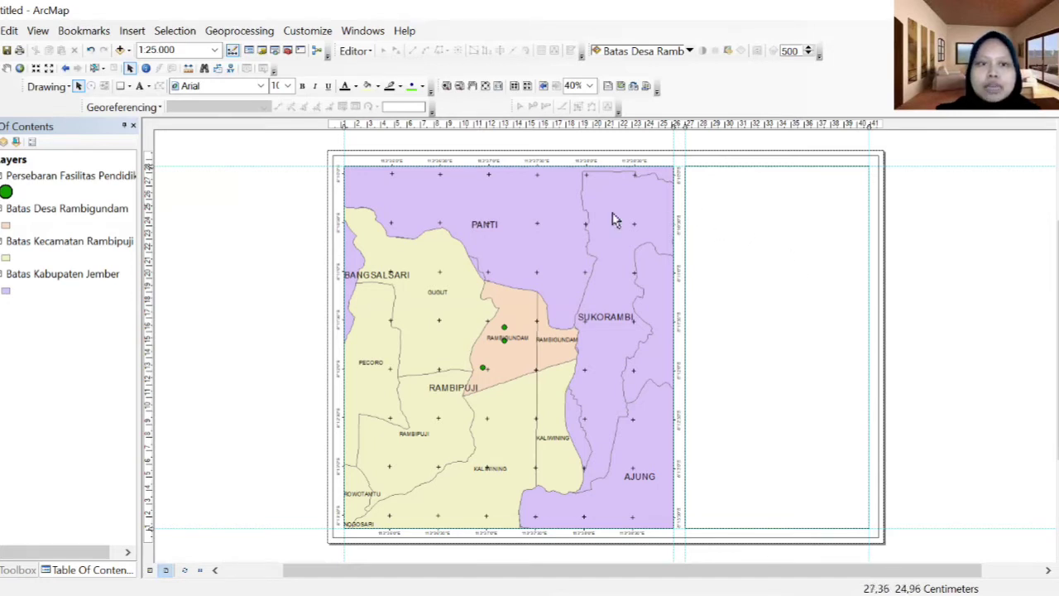
# Draw a rectangle about 13.9 by 7.2 cm across the top of the side panel, with no fill and a black outline.
pyautogui.click(126, 87)
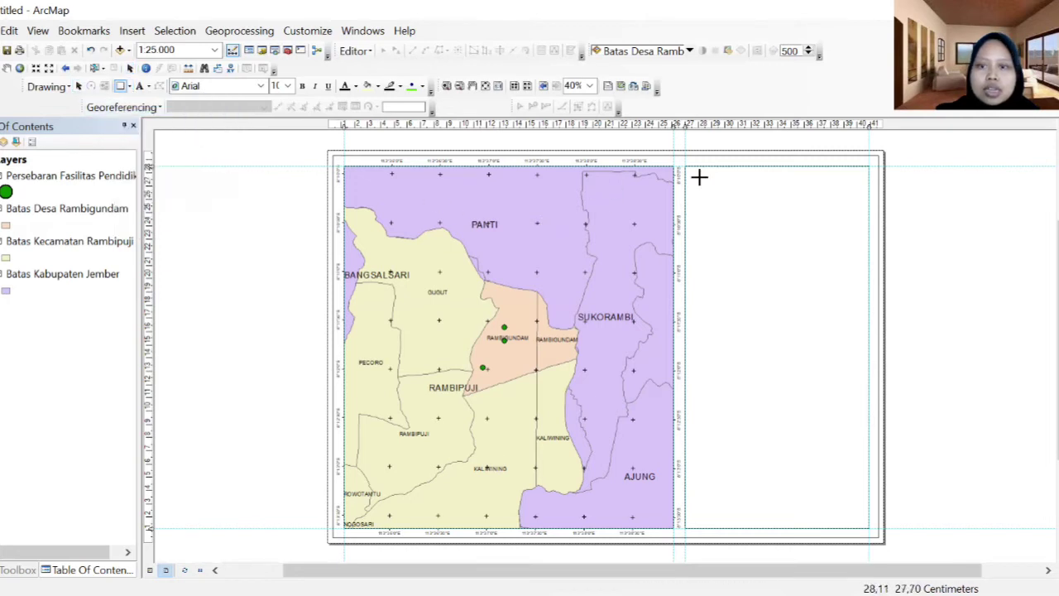
pyautogui.moveTo(685, 167); pyautogui.dragTo(869, 261)
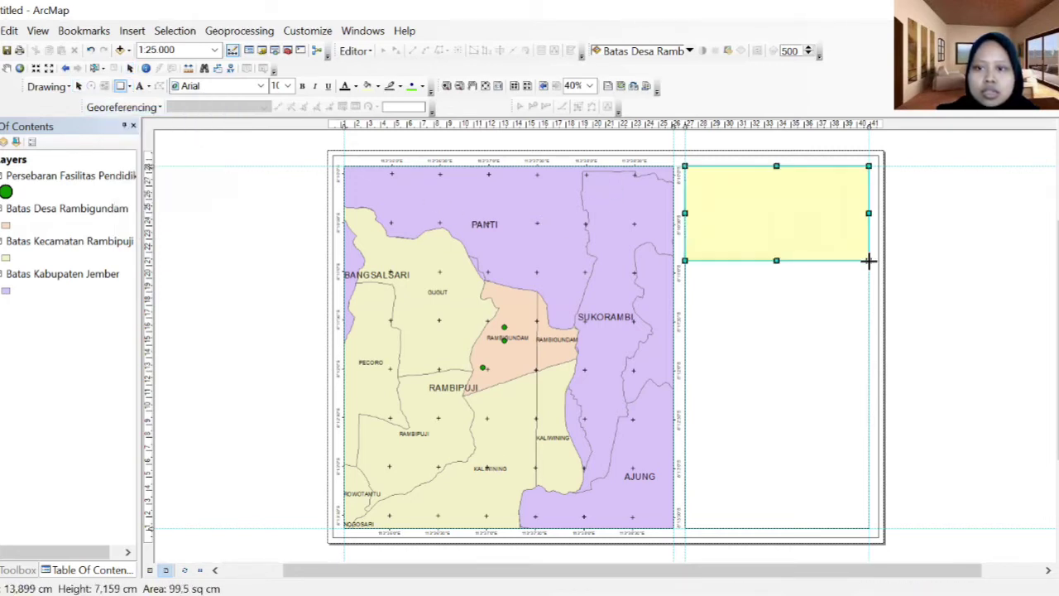
pyautogui.click(757, 213)
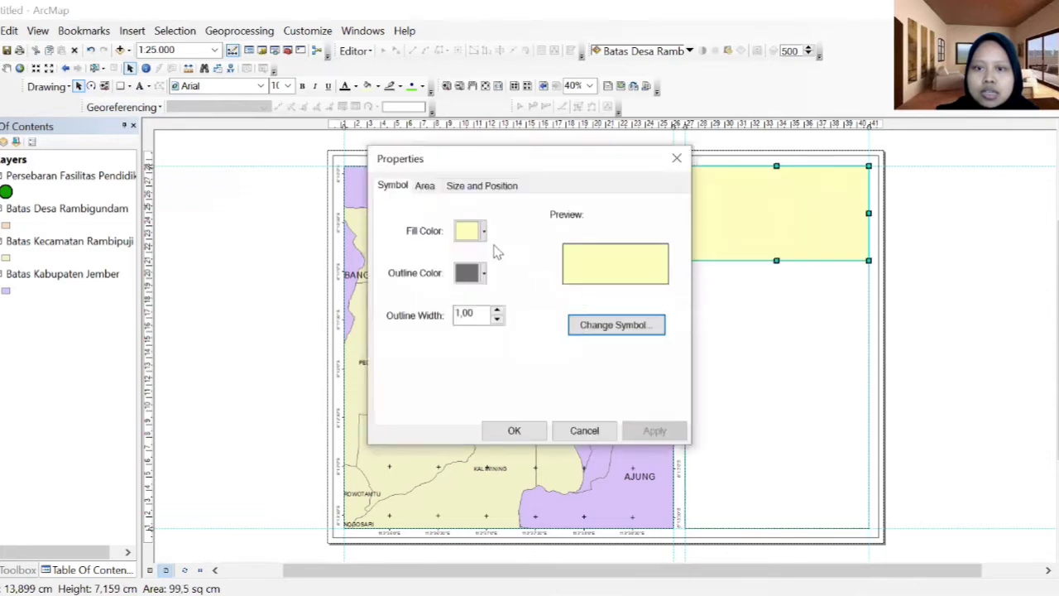
pyautogui.click(485, 236)
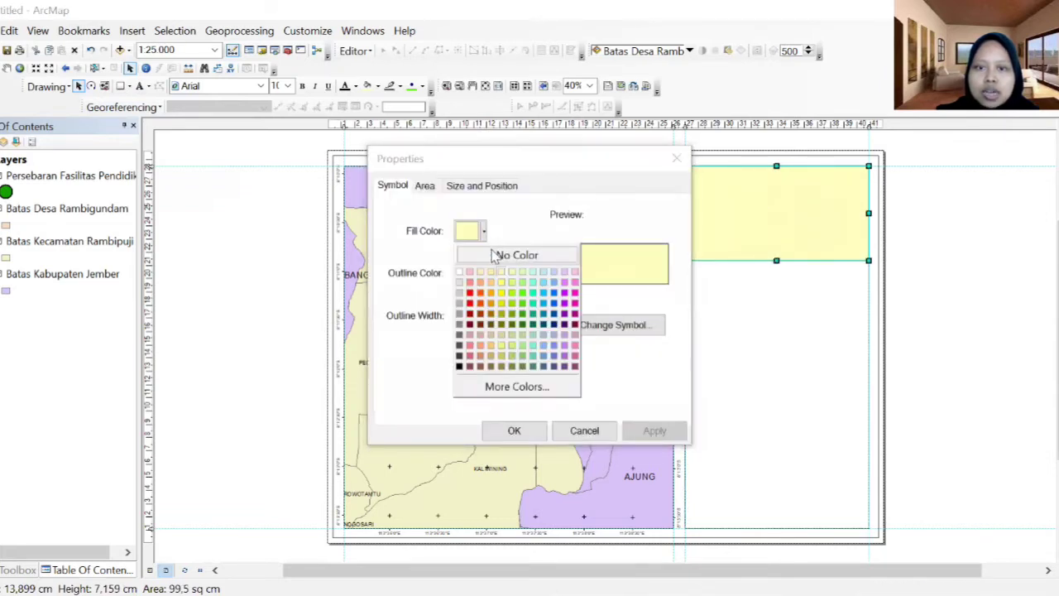
pyautogui.click(494, 256)
pyautogui.click(484, 273)
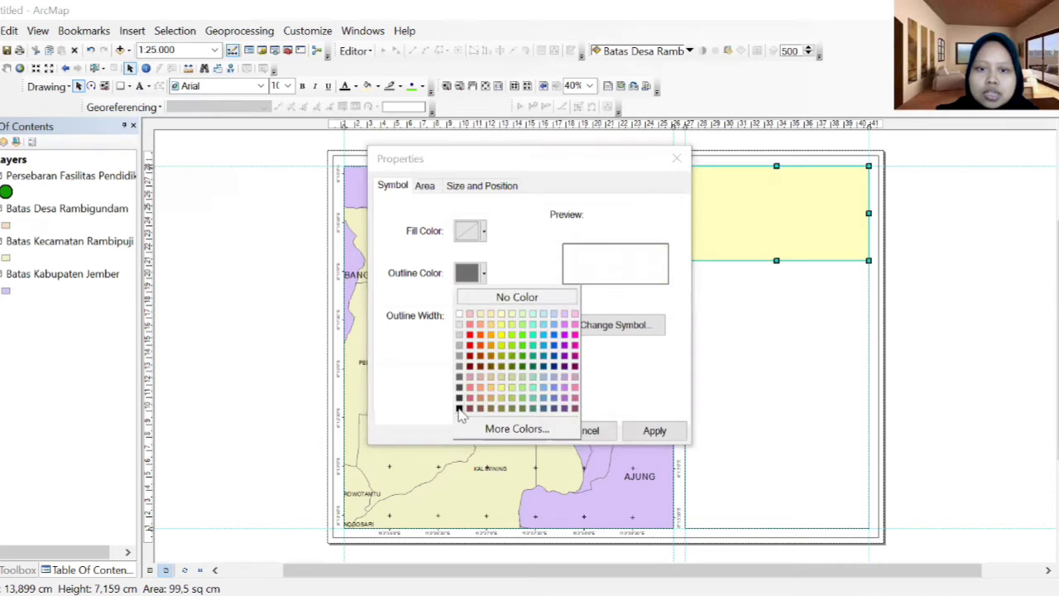
pyautogui.click(459, 409)
pyautogui.click(654, 431)
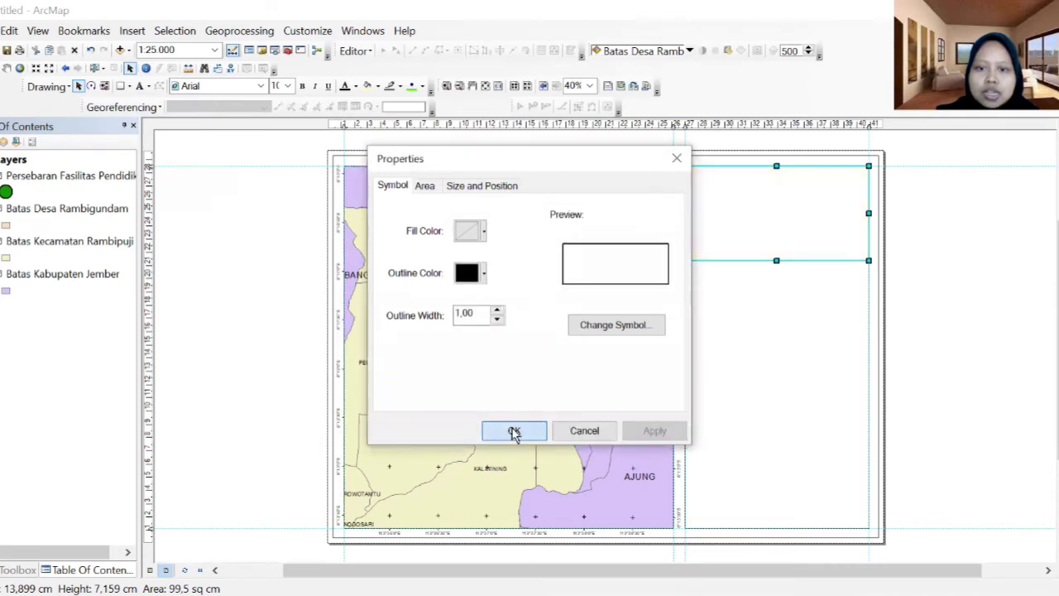
pyautogui.press('Return')
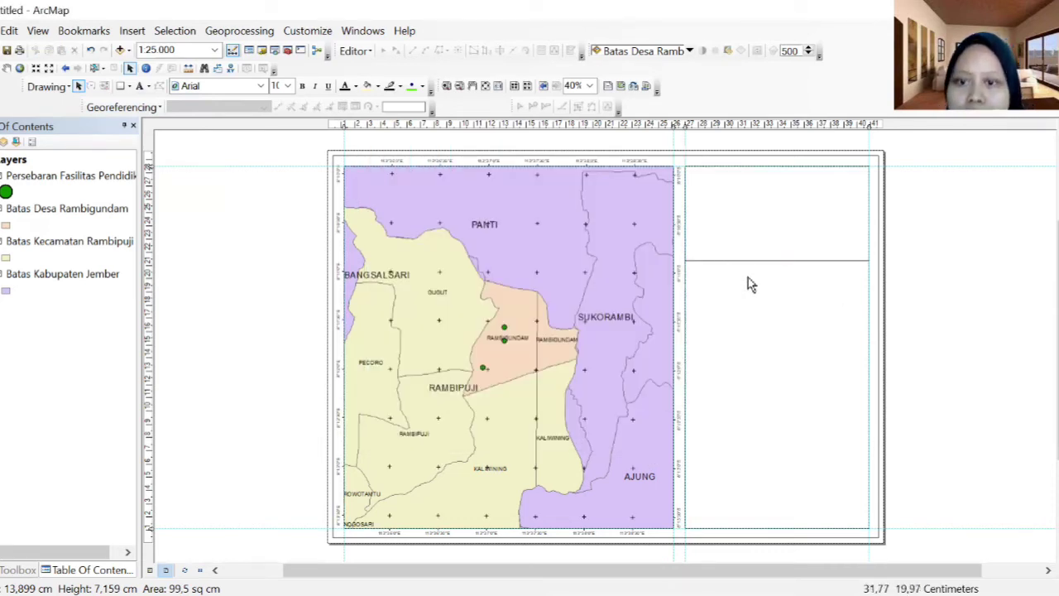
# Shorten the header rectangle by raising its lower edge, and deselect it.
pyautogui.click(768, 261)
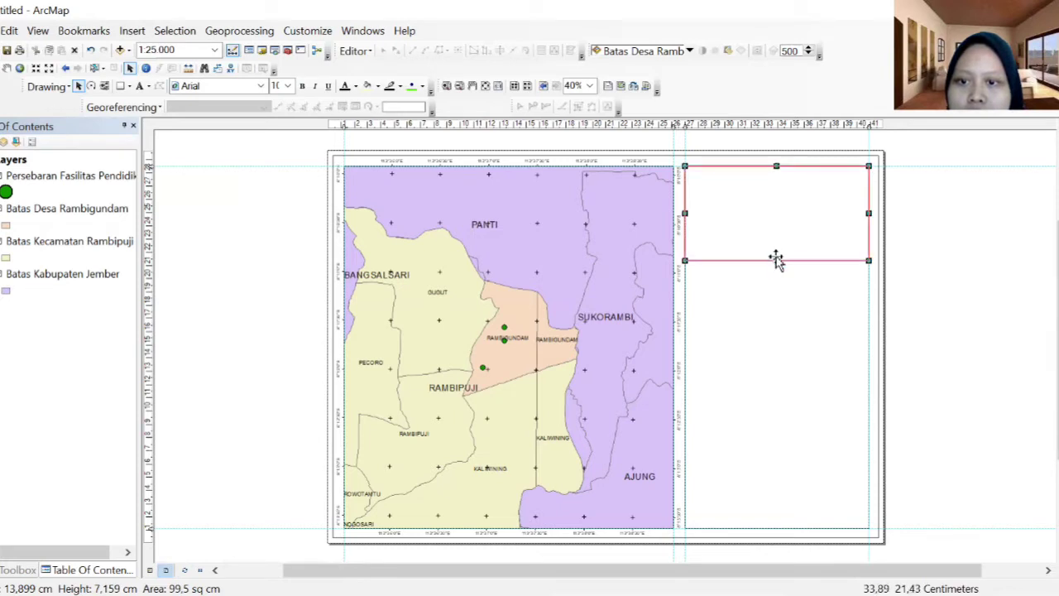
pyautogui.moveTo(776, 260); pyautogui.dragTo(773, 247)
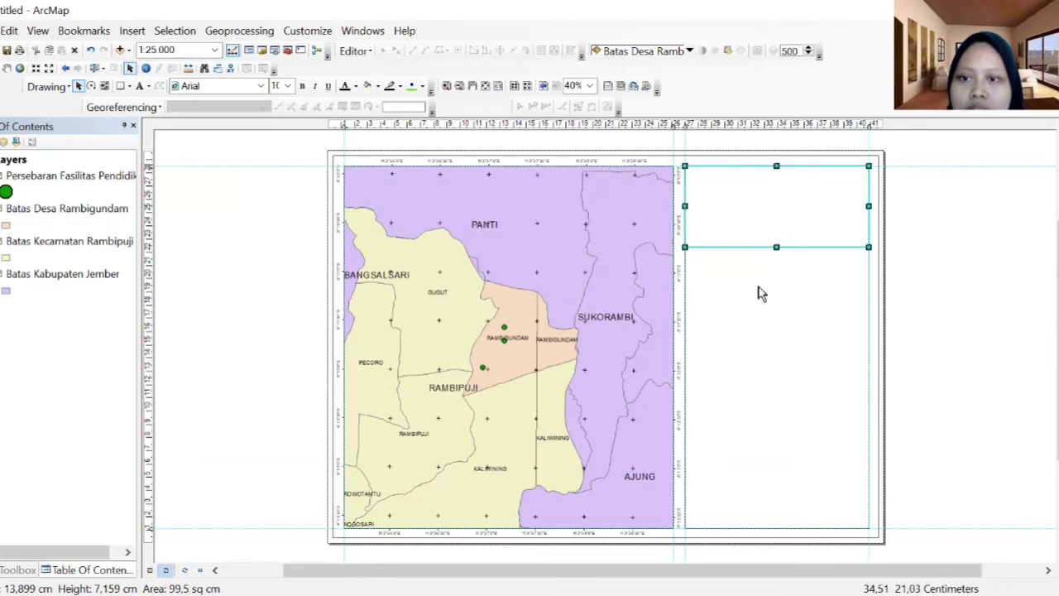
pyautogui.click(994, 284)
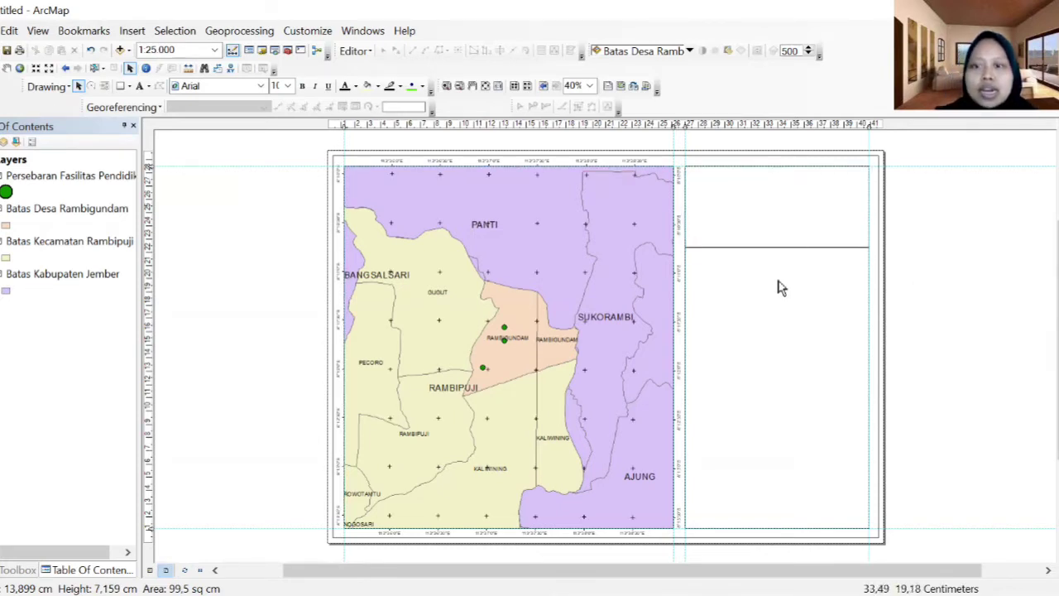
pyautogui.click(787, 225)
pyautogui.click(937, 287)
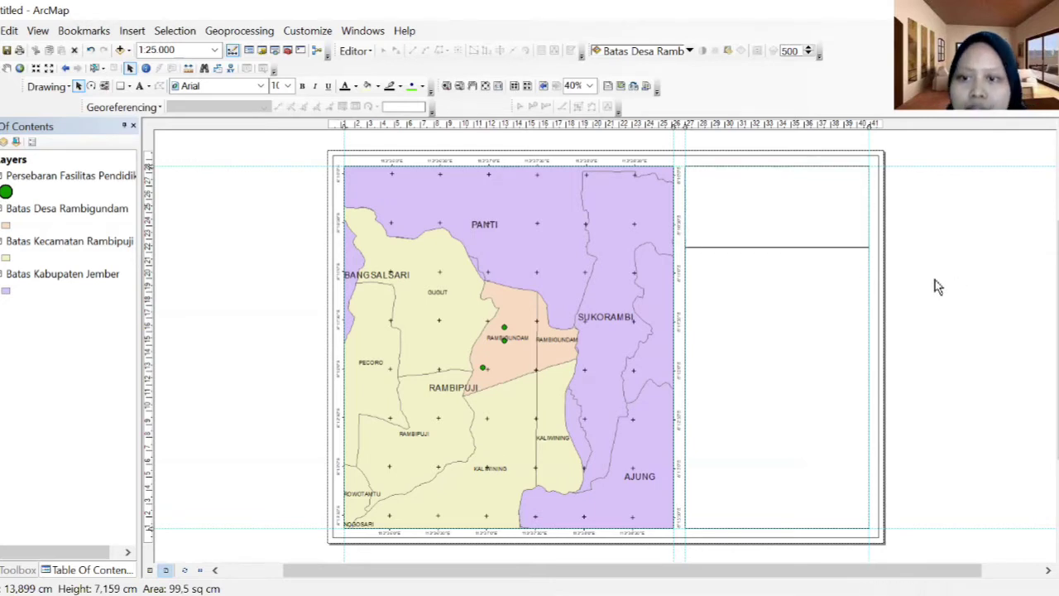
pyautogui.click(773, 208)
pyautogui.click(1031, 241)
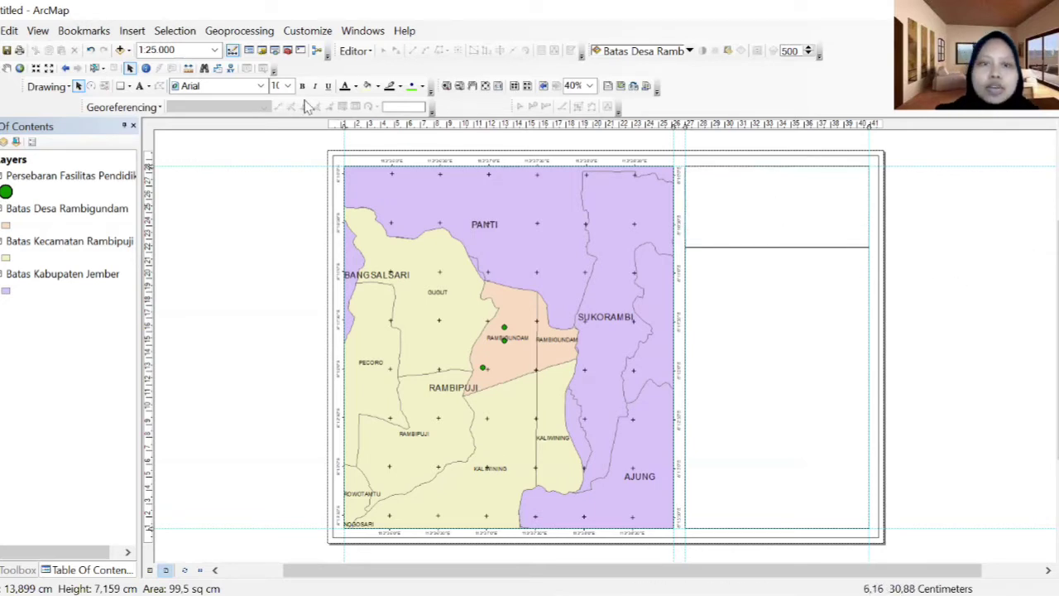
# Insert the picture "LOGO UNEJ terbaru" and place it at the left end of the side panel's header box.
pyautogui.click(126, 30)
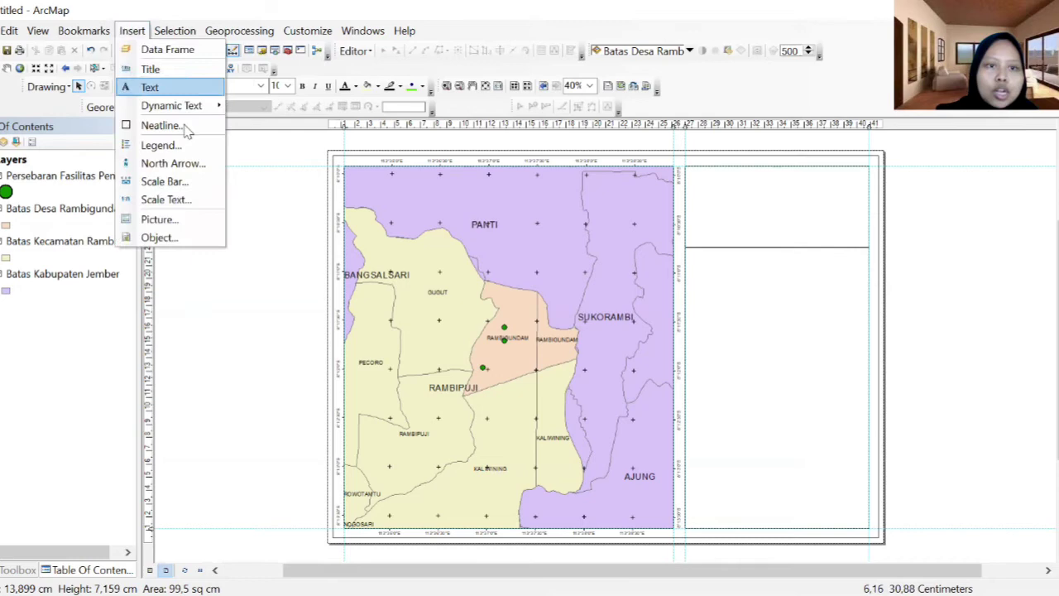
pyautogui.click(184, 222)
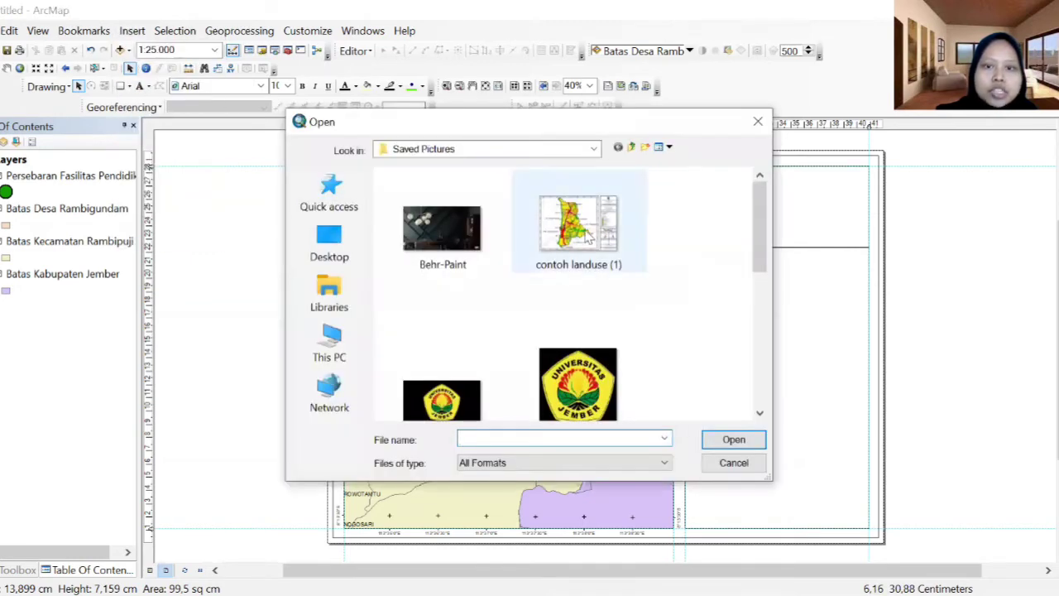
pyautogui.scroll(-3, 579, 232)
pyautogui.click(443, 236)
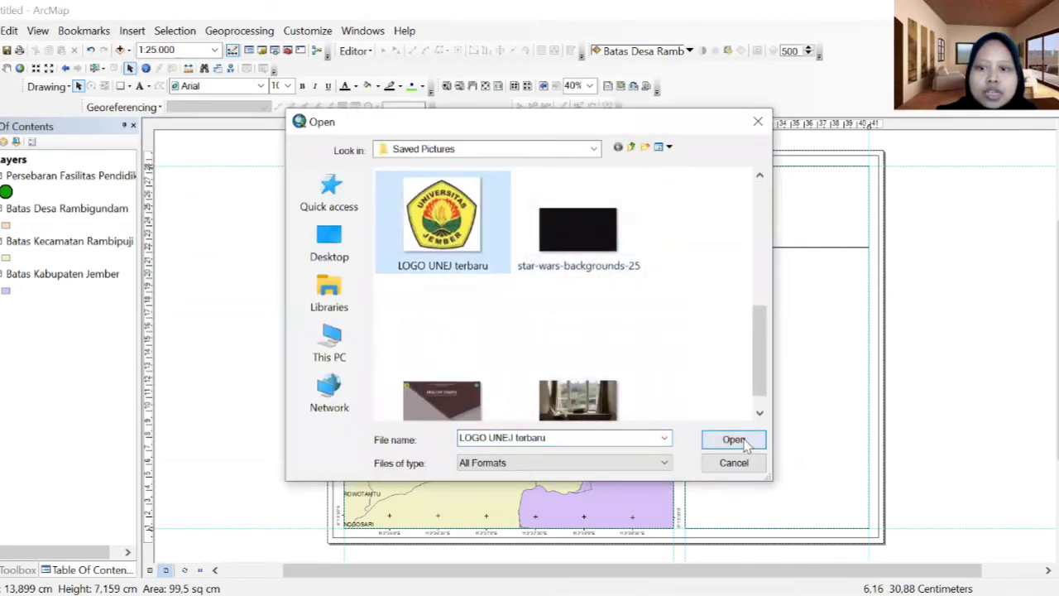
pyautogui.click(735, 439)
pyautogui.moveTo(610, 351); pyautogui.dragTo(722, 212)
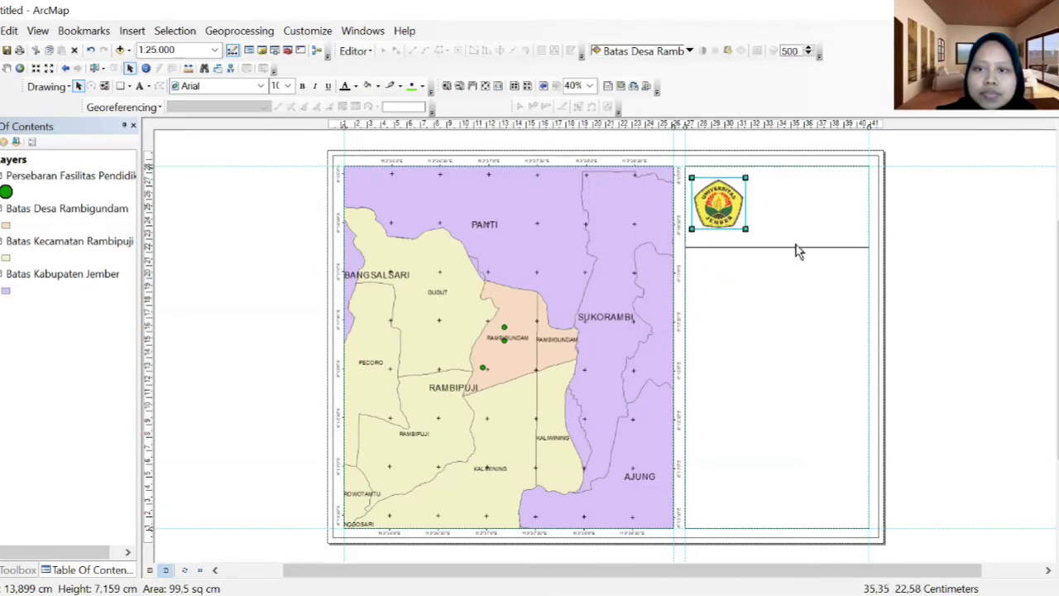
# Raise the header box's lower edge closer to the logo, and shrink and reposition the logo inside the box.
pyautogui.click(782, 247)
pyautogui.moveTo(777, 247); pyautogui.dragTo(775, 234)
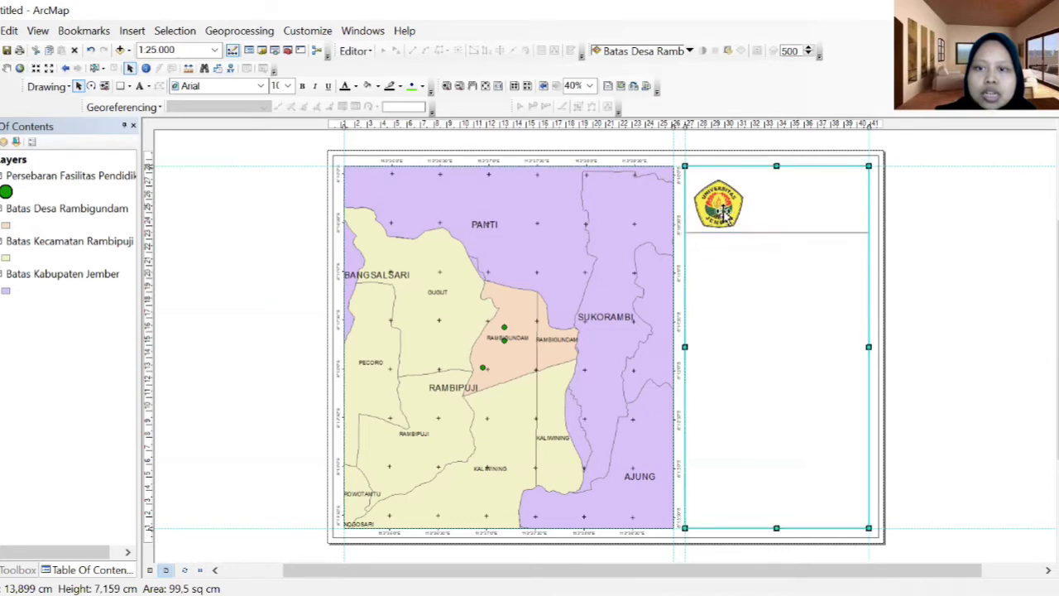
pyautogui.click(725, 211)
pyautogui.click(724, 211)
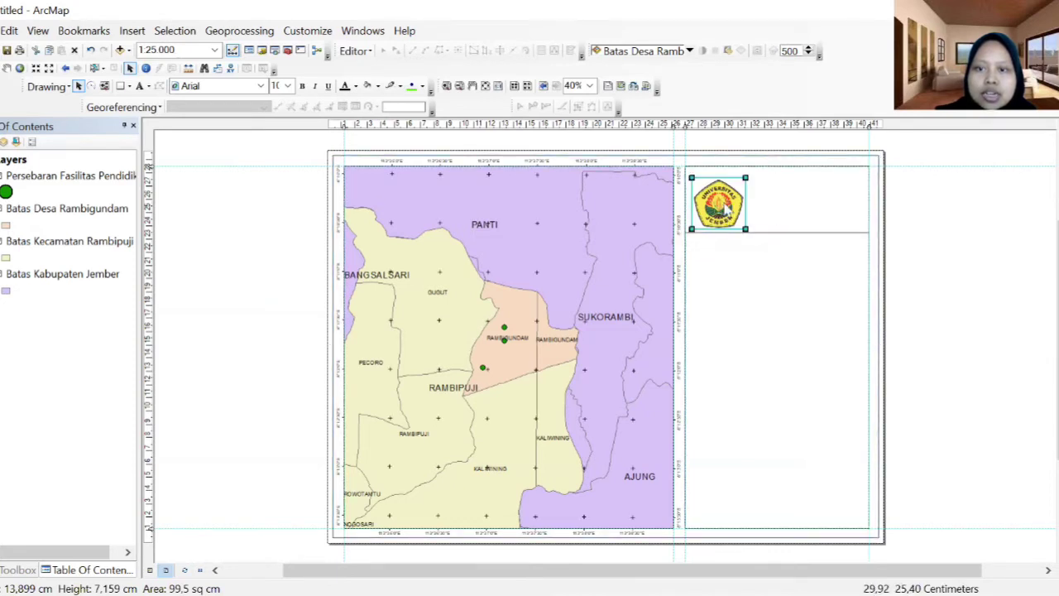
pyautogui.doubleClick(724, 211)
pyautogui.press('Escape')
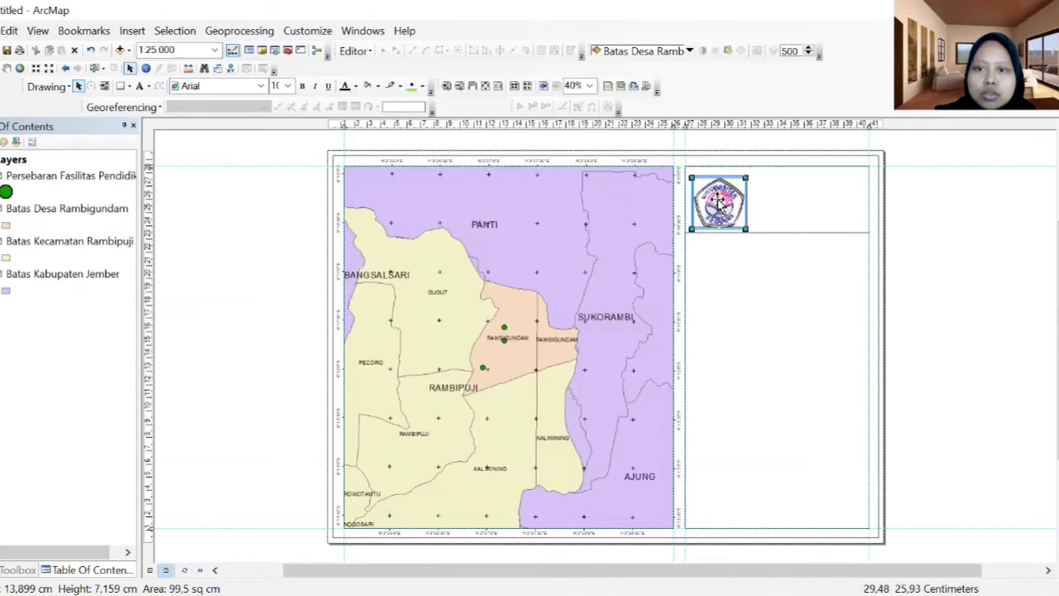
pyautogui.moveTo(720, 203); pyautogui.dragTo(720, 192)
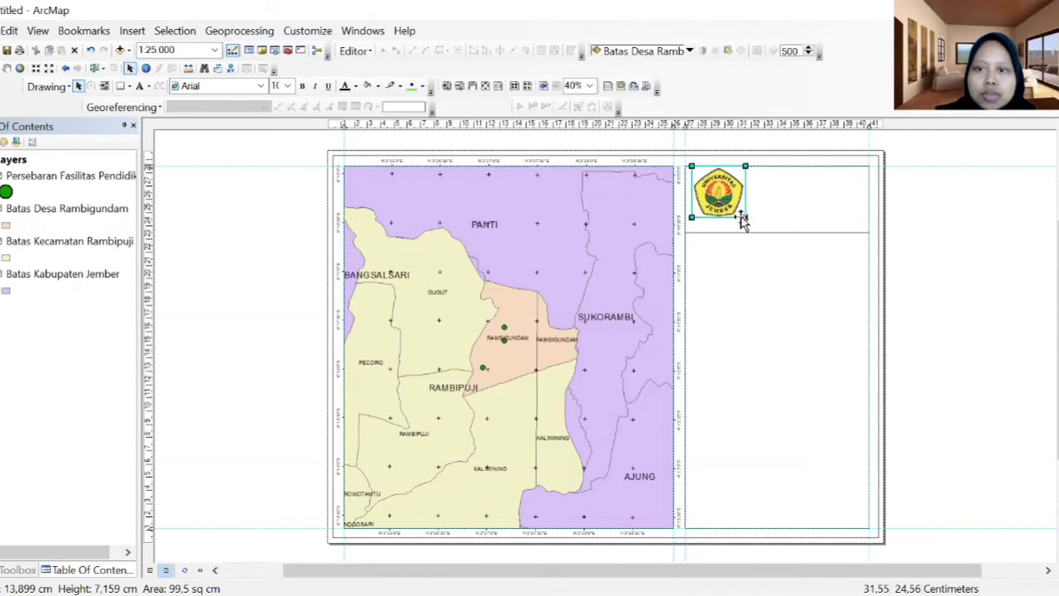
pyautogui.moveTo(744, 219); pyautogui.dragTo(738, 211)
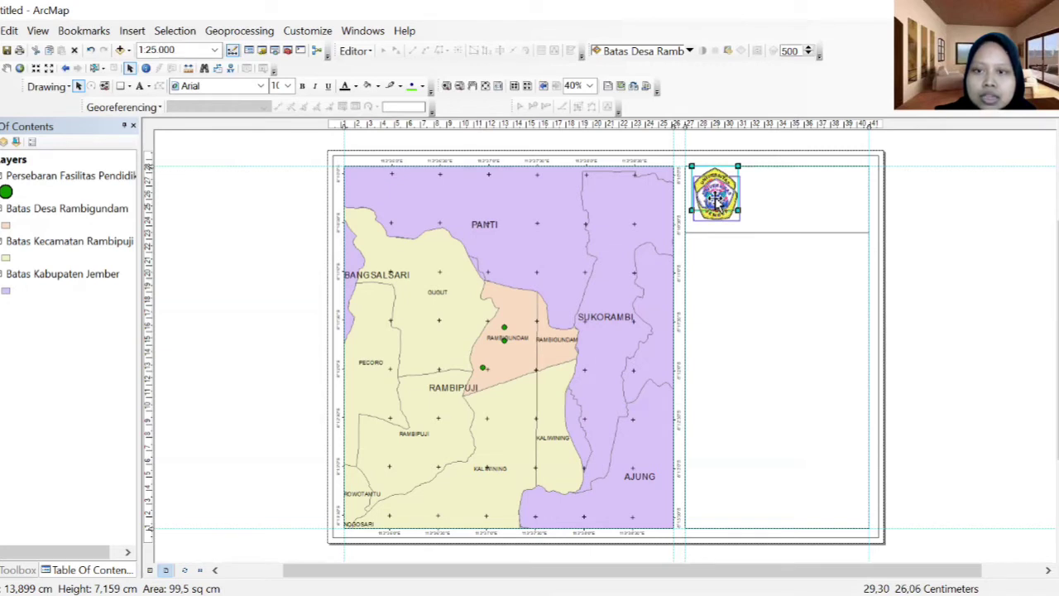
pyautogui.moveTo(716, 199); pyautogui.dragTo(720, 208)
# Trim the header box's height slightly so it fits the logo, and deselect it.
pyautogui.click(764, 217)
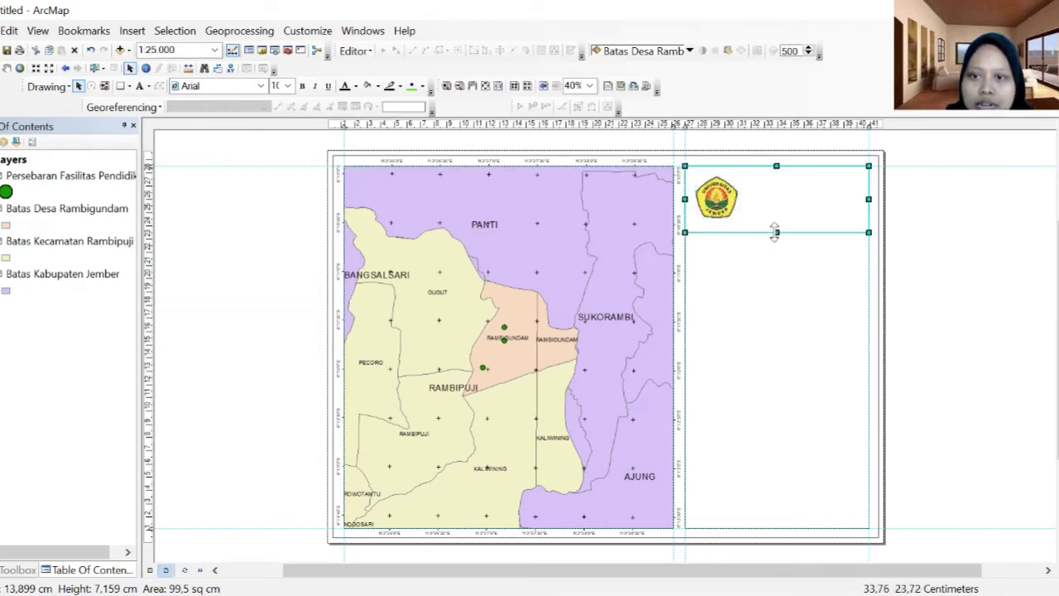
pyautogui.moveTo(776, 232); pyautogui.dragTo(776, 230)
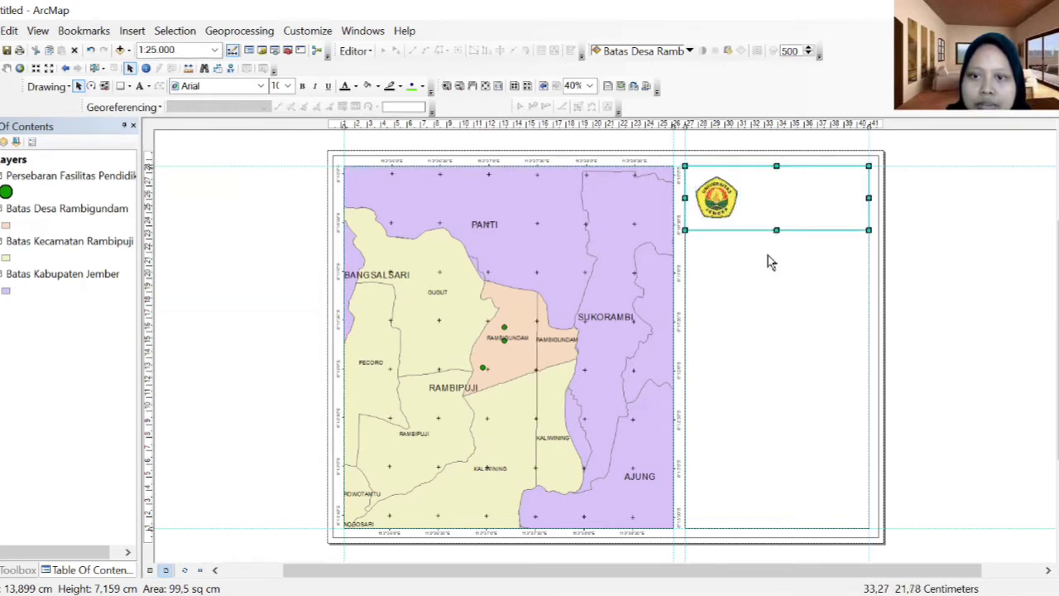
pyautogui.click(798, 271)
pyautogui.click(970, 265)
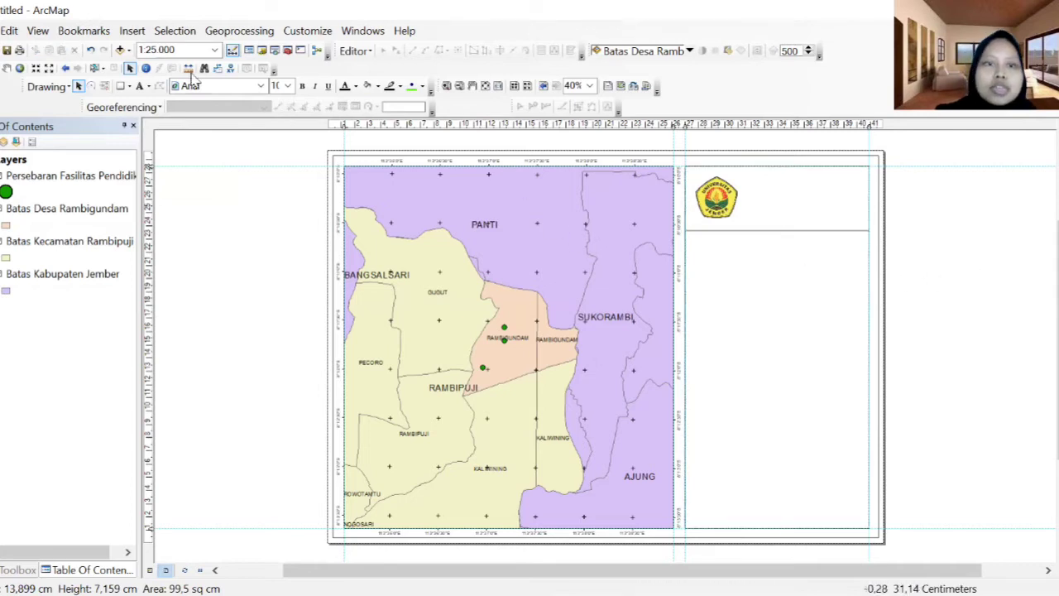
# Insert a text element and move it into the header box beside the logo.
pyautogui.click(139, 33)
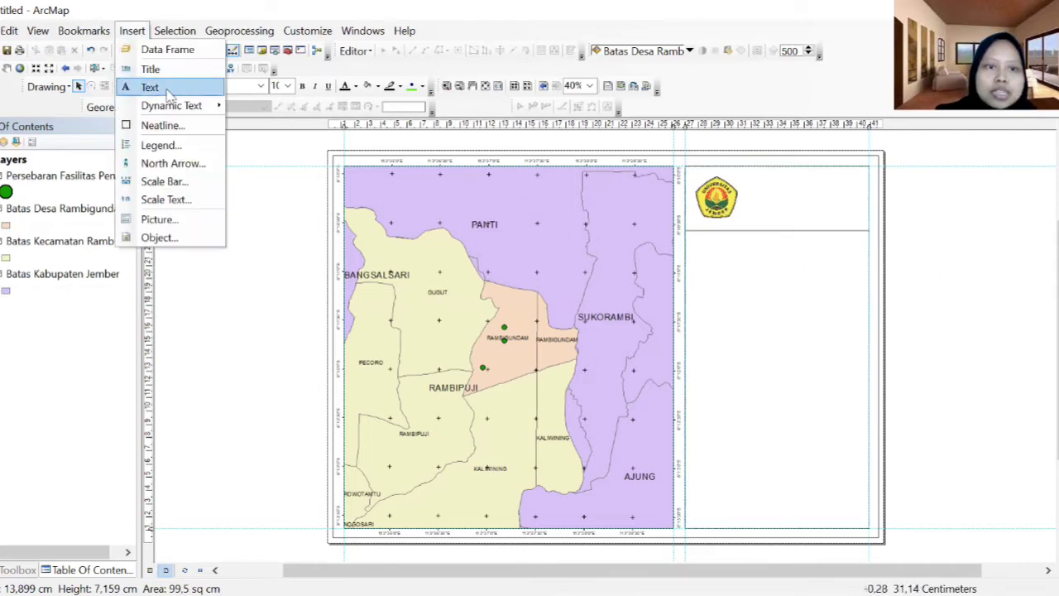
pyautogui.click(982, 329)
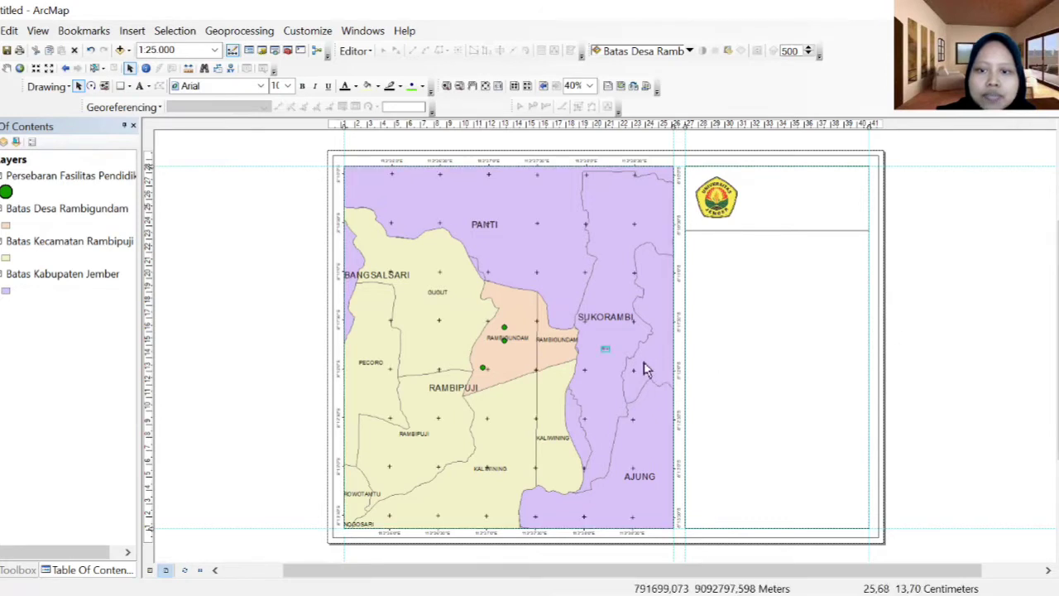
pyautogui.click(607, 350)
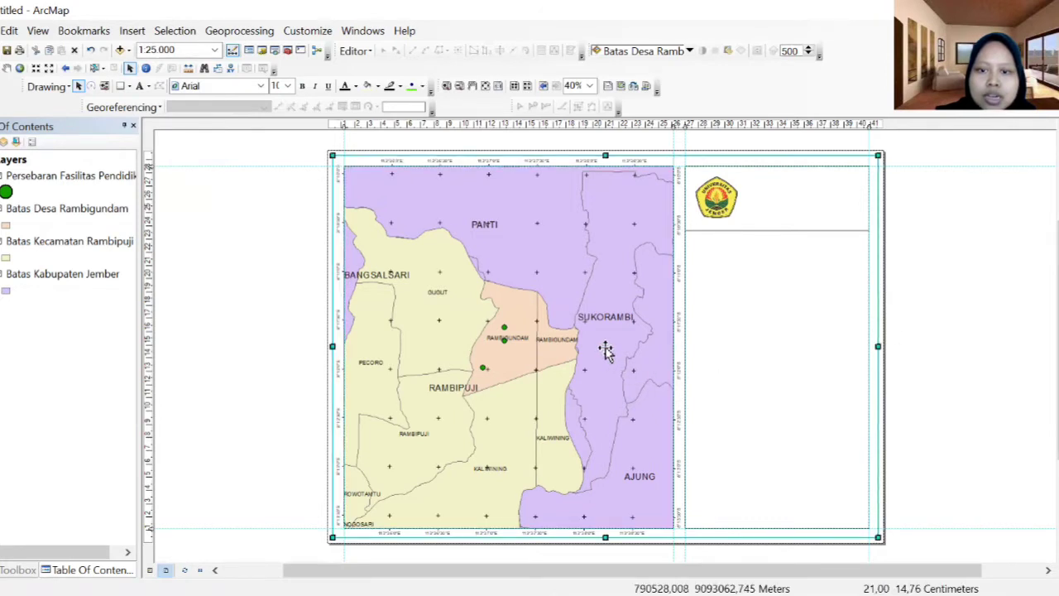
pyautogui.click(605, 350)
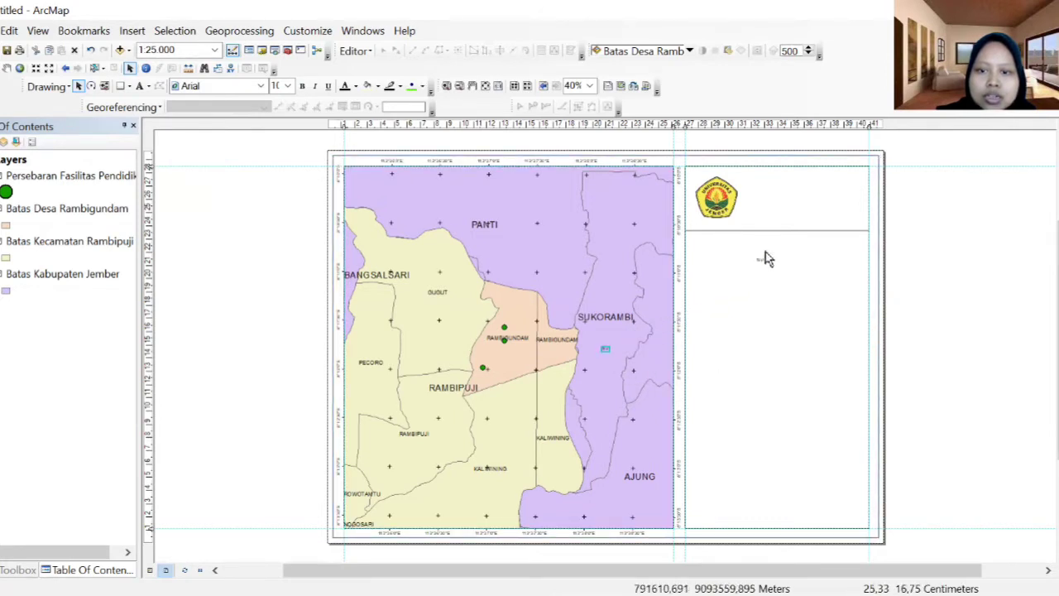
pyautogui.click(786, 207)
# Set the header text to four lines: "Prodi Teknik Lingkungan", "Jurusan Teknik Sipil", "Fakultas Teknik" and "Universitas Jember".
pyautogui.doubleClick(787, 204)
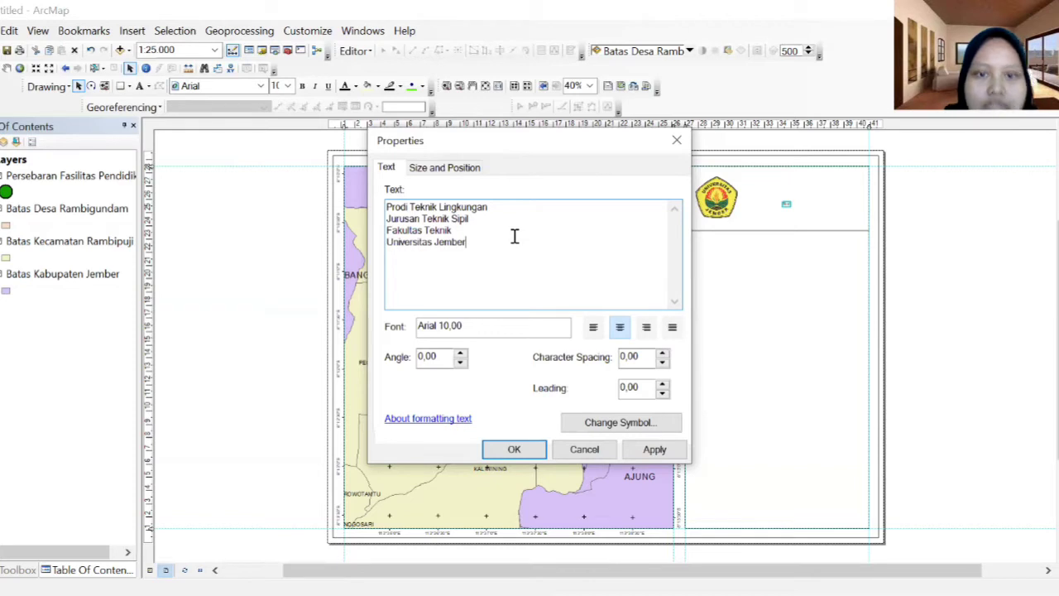
pyautogui.click(651, 449)
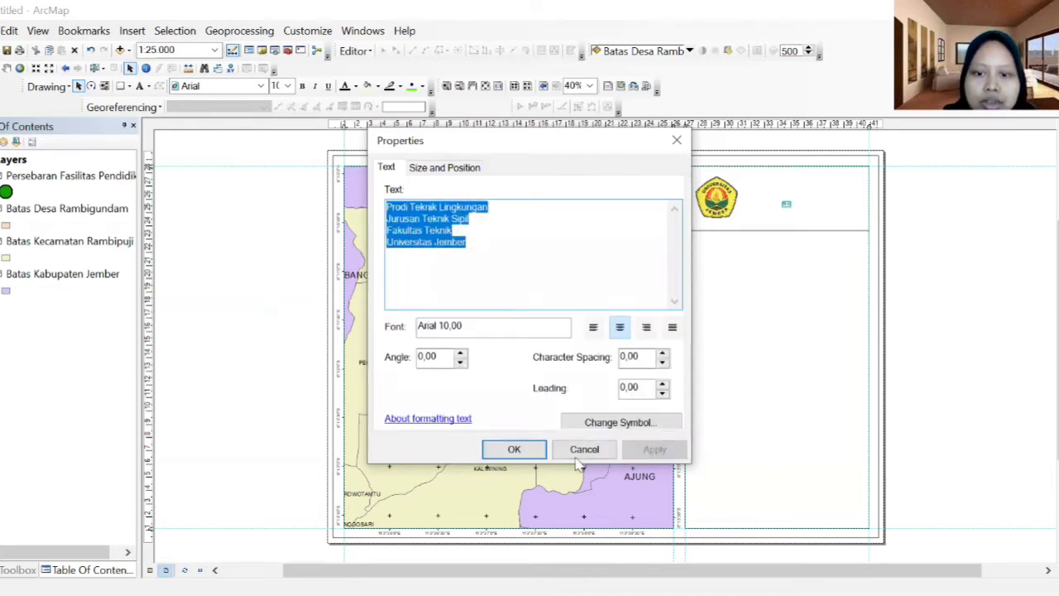
pyautogui.click(515, 450)
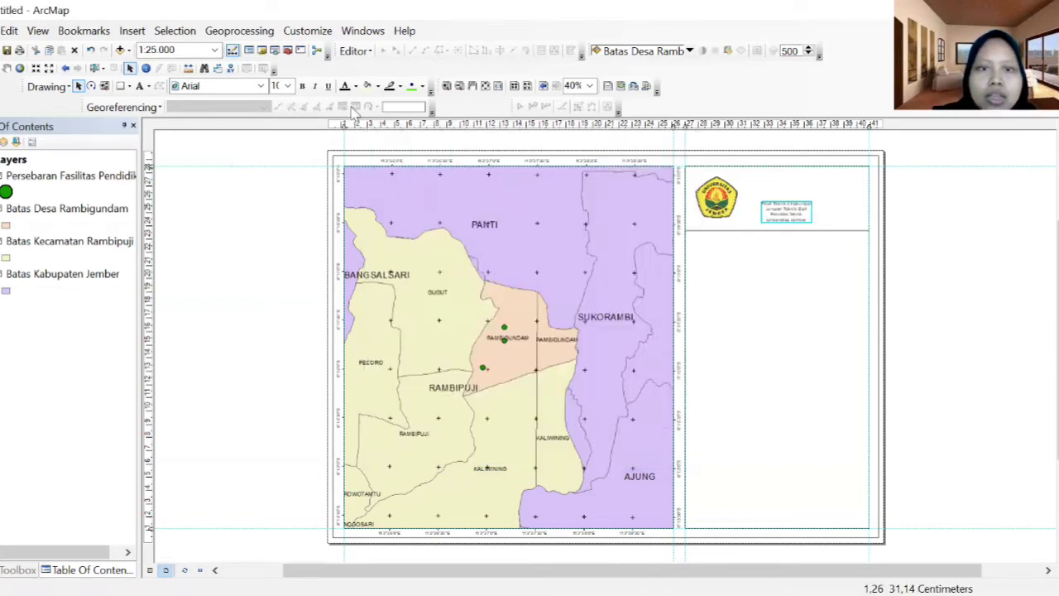
# Set the header text's font size to 16 and move it up inside the box beside the logo.
pyautogui.click(288, 87)
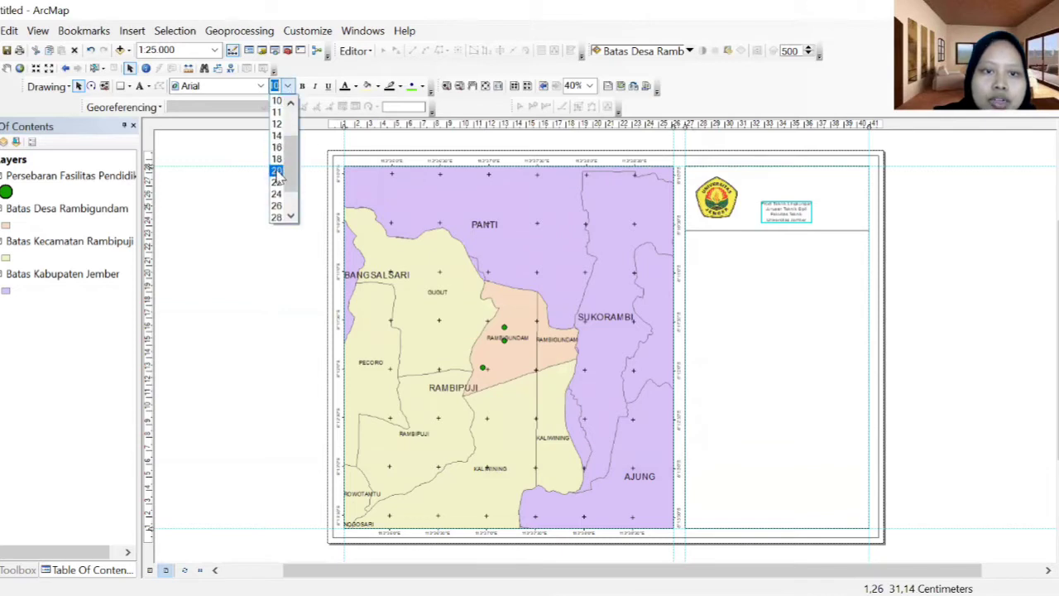
pyautogui.click(279, 147)
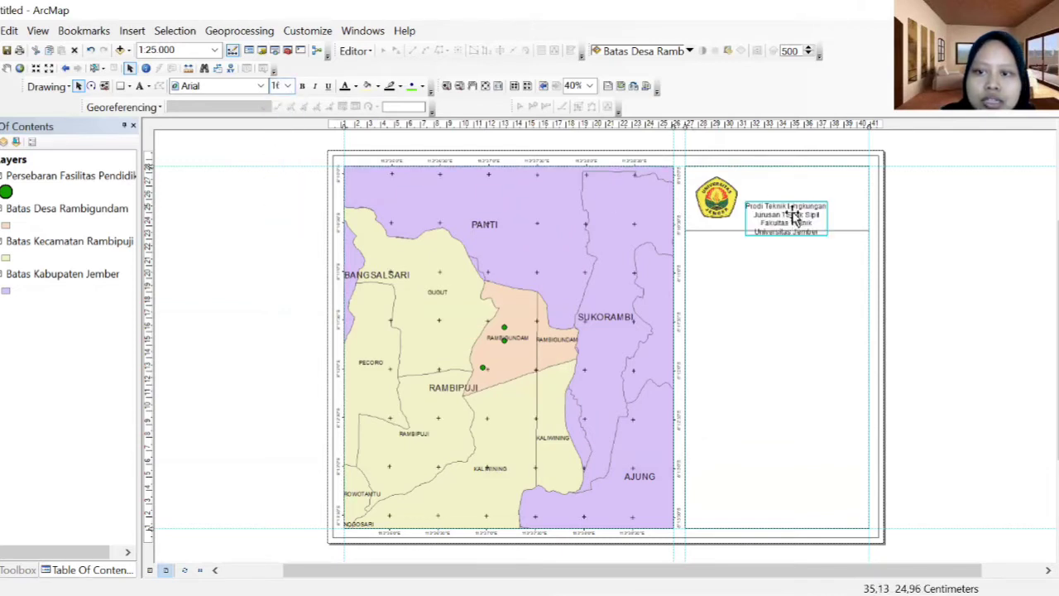
pyautogui.moveTo(790, 222); pyautogui.dragTo(797, 204)
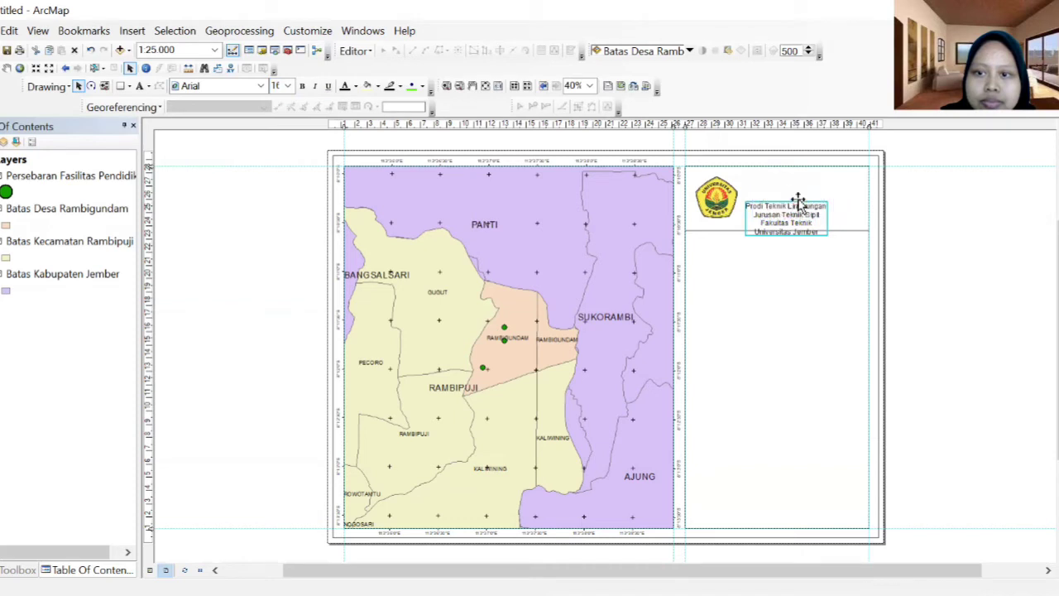
# Make the header text bold and nudge the logo and the text slightly within the header box.
pyautogui.click(305, 88)
pyautogui.click(287, 86)
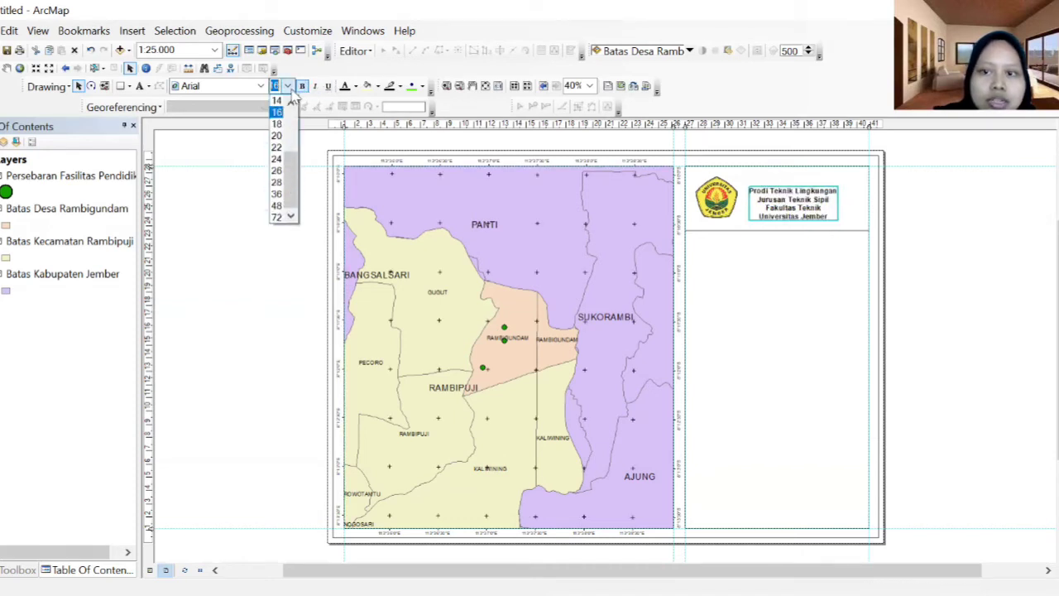
pyautogui.click(752, 257)
pyautogui.click(716, 207)
pyautogui.moveTo(740, 173); pyautogui.dragTo(716, 199)
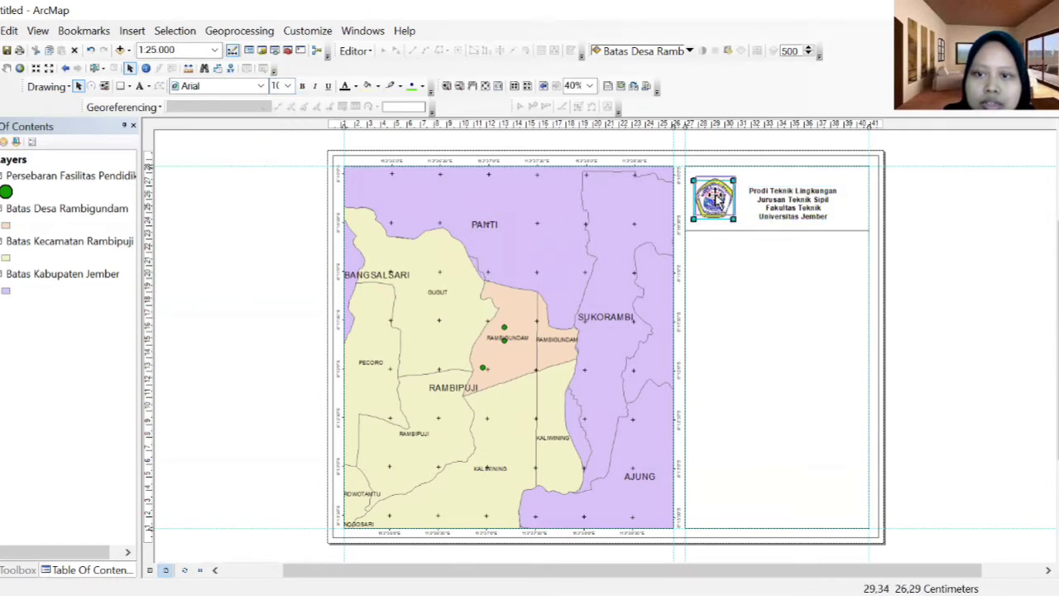
pyautogui.moveTo(781, 201); pyautogui.dragTo(781, 193)
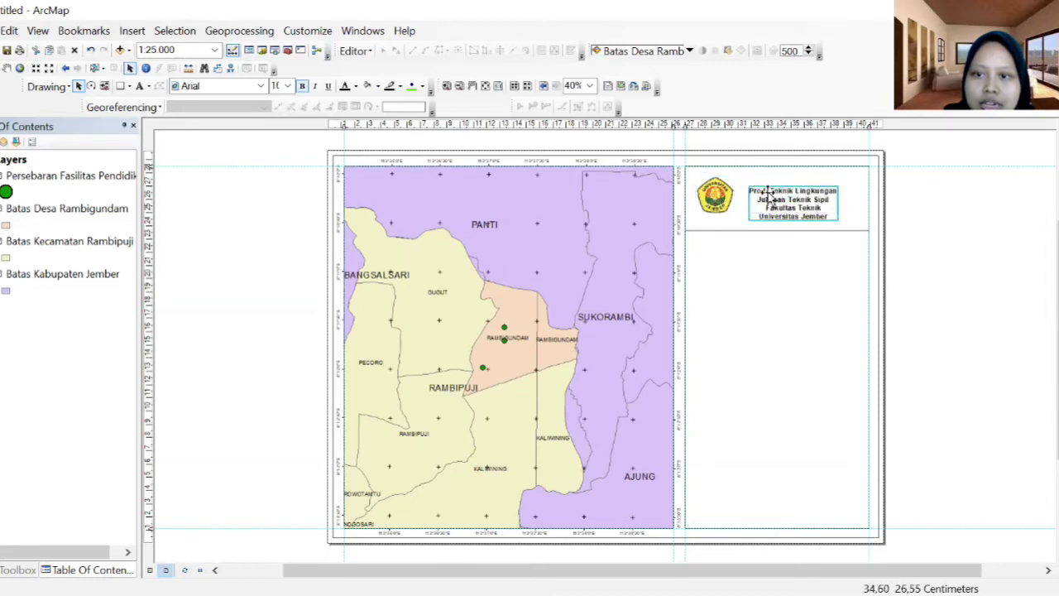
# Set the header text's font size to 18 and nudge the logo closer to the text.
pyautogui.click(288, 86)
pyautogui.click(281, 125)
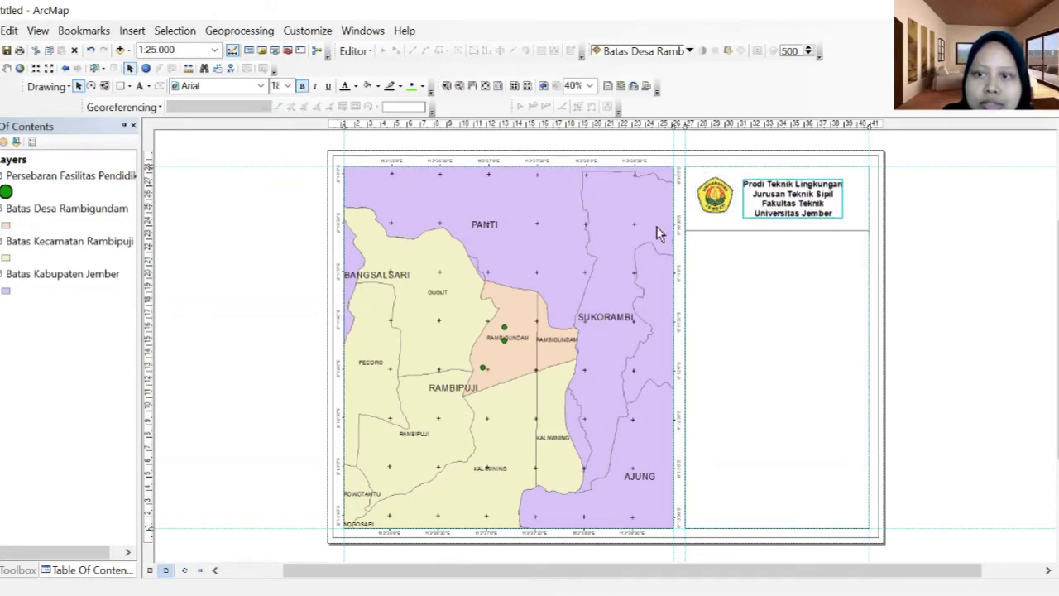
pyautogui.click(722, 265)
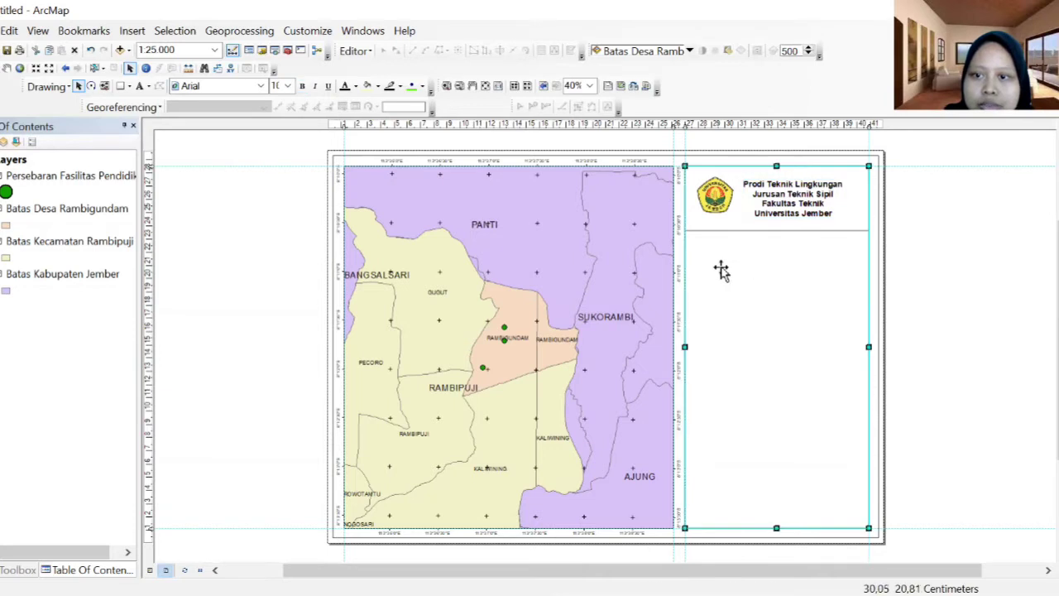
pyautogui.click(717, 199)
pyautogui.moveTo(718, 200); pyautogui.dragTo(721, 202)
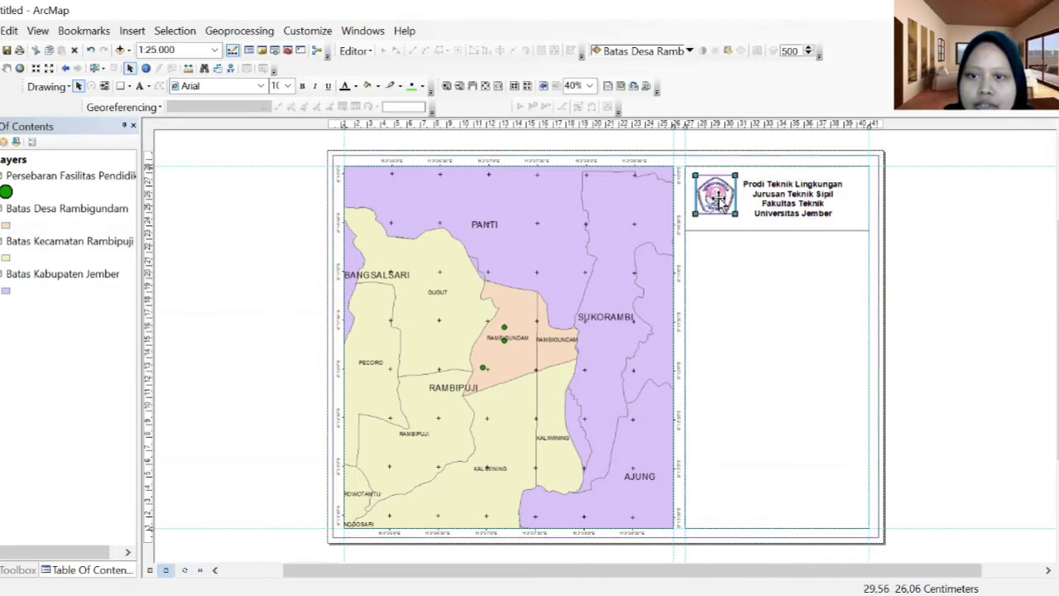
pyautogui.click(932, 243)
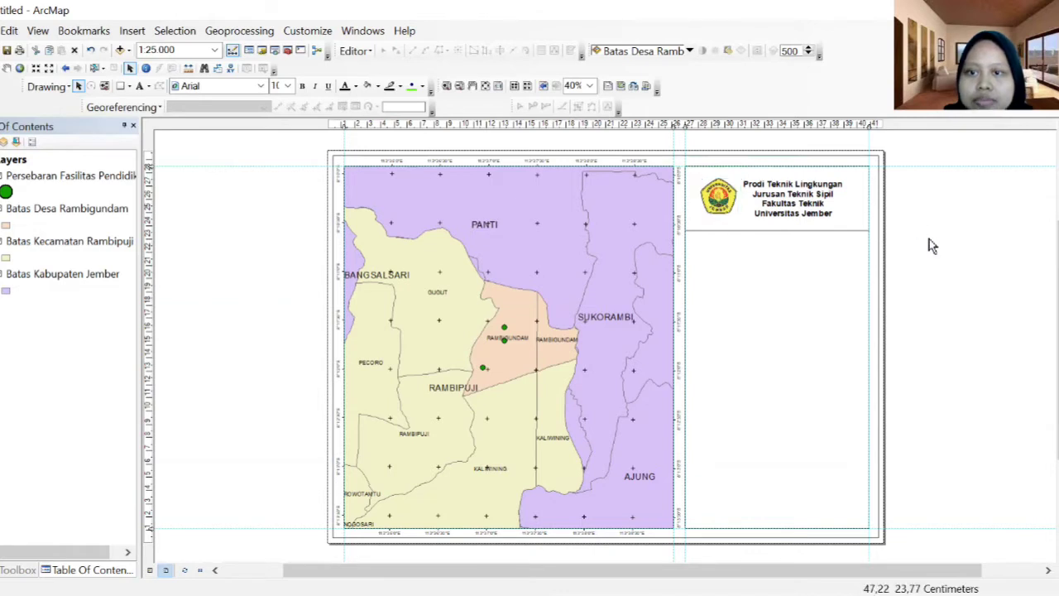
# Reduce the header box's height slightly by raising its lower edge, and deselect it.
pyautogui.click(805, 232)
pyautogui.click(769, 236)
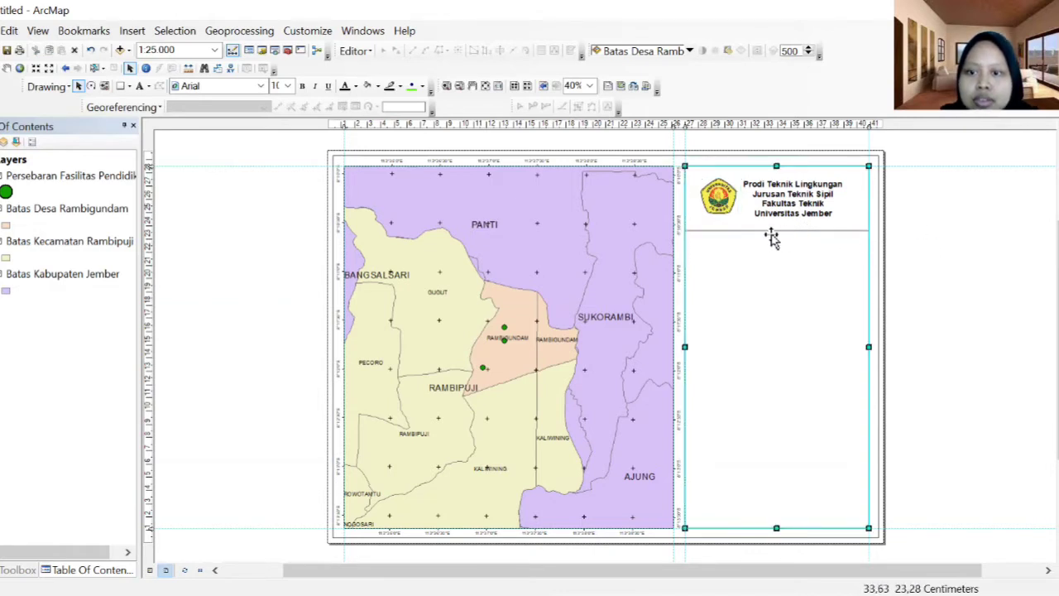
pyautogui.click(773, 234)
pyautogui.click(776, 236)
pyautogui.click(828, 225)
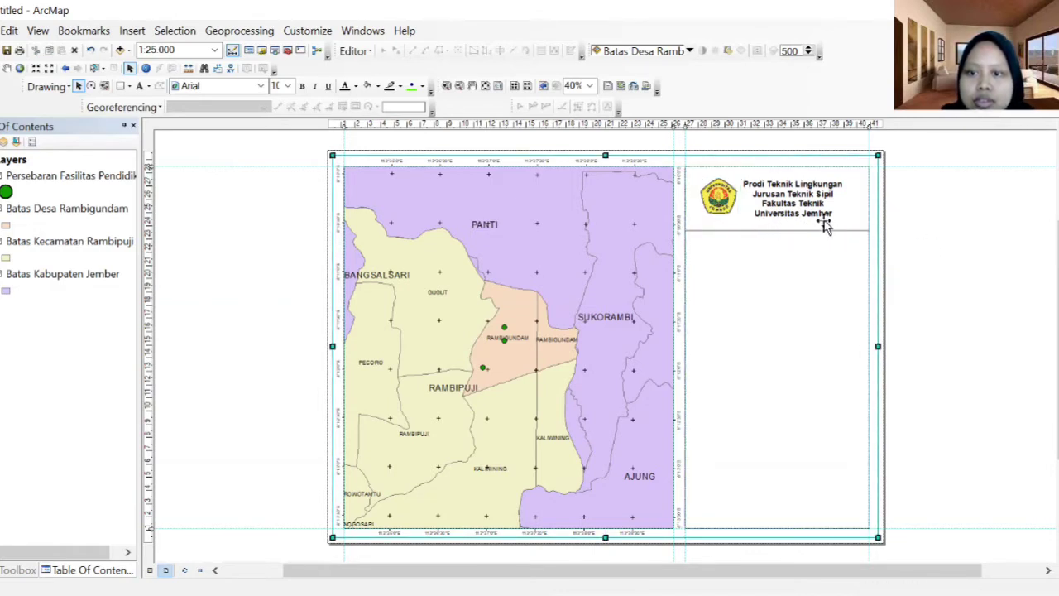
pyautogui.click(829, 217)
pyautogui.click(785, 231)
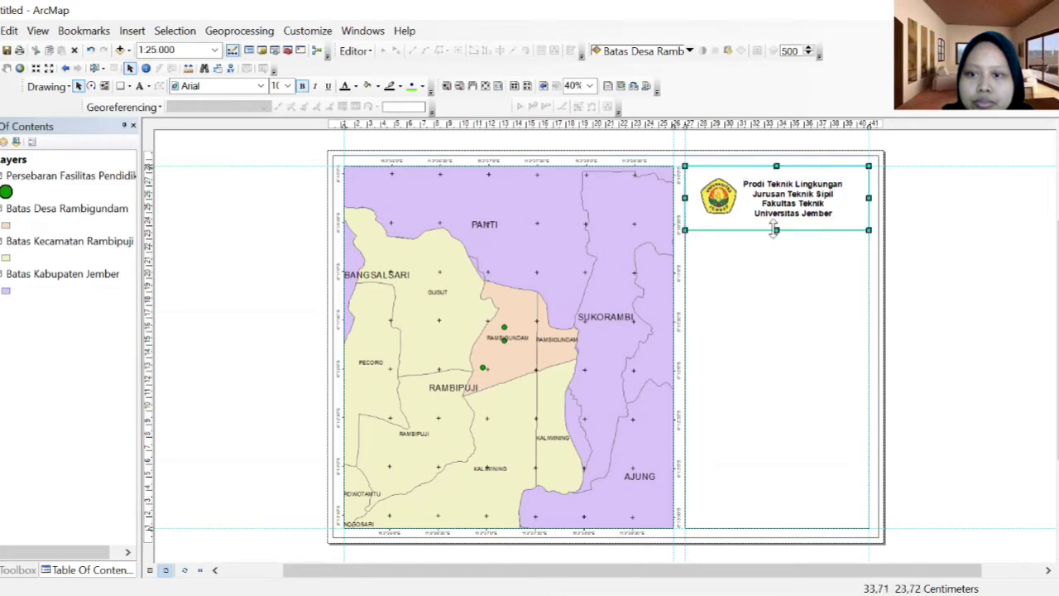
pyautogui.moveTo(776, 231); pyautogui.dragTo(777, 224)
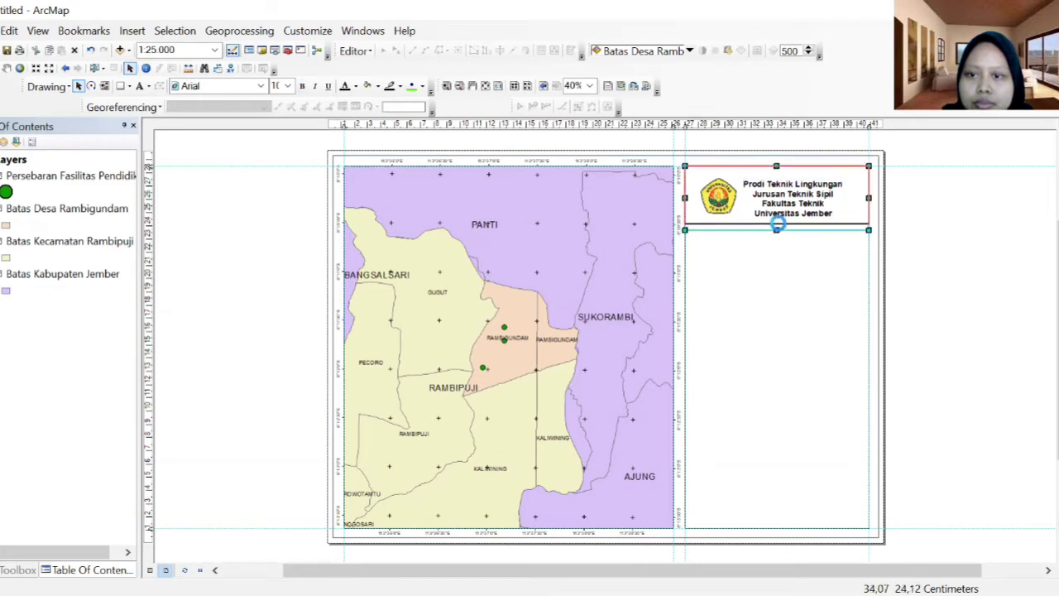
pyautogui.click(956, 246)
# Nudge the header text slightly so it sits centred in the shortened header box.
pyautogui.click(787, 199)
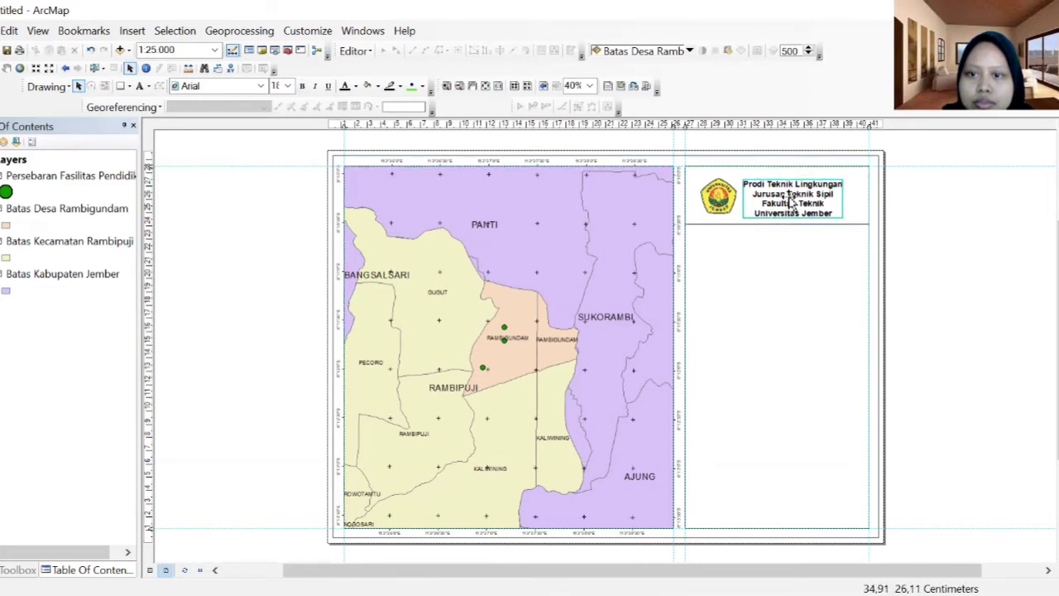
pyautogui.moveTo(790, 195); pyautogui.dragTo(793, 204)
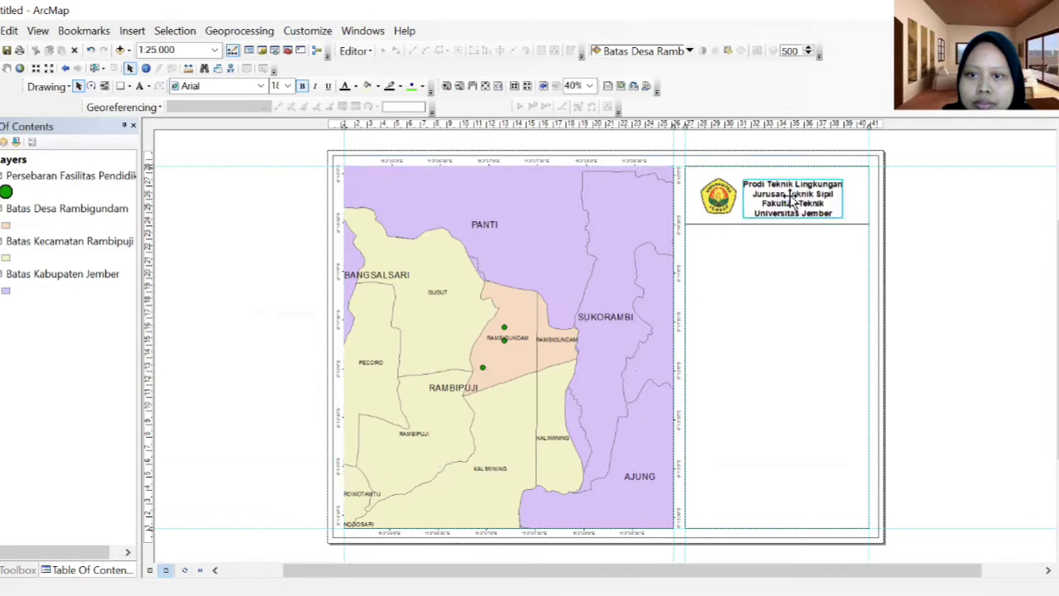
pyautogui.click(951, 225)
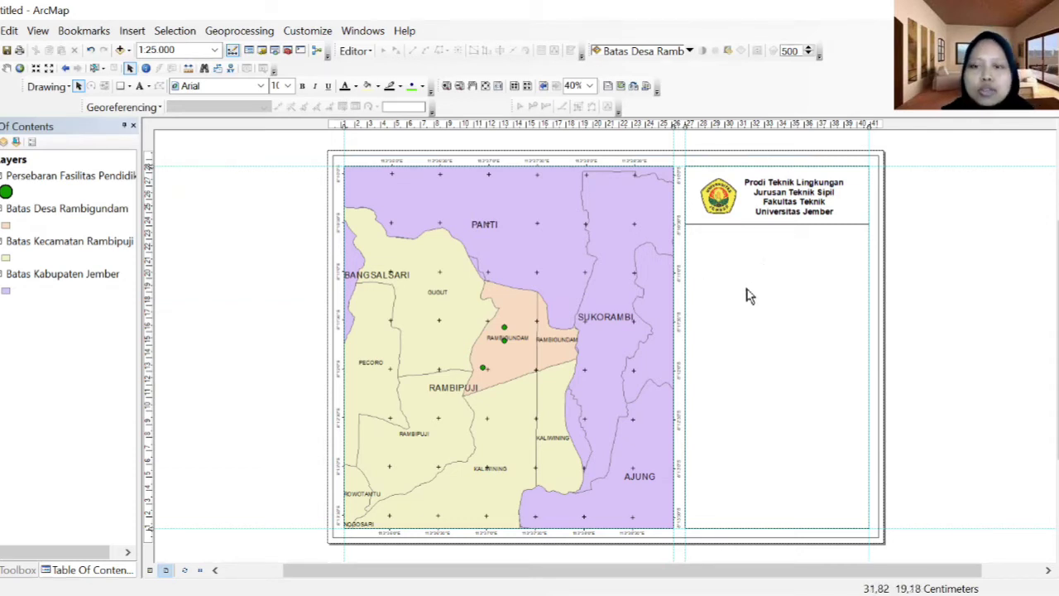
pyautogui.click(857, 213)
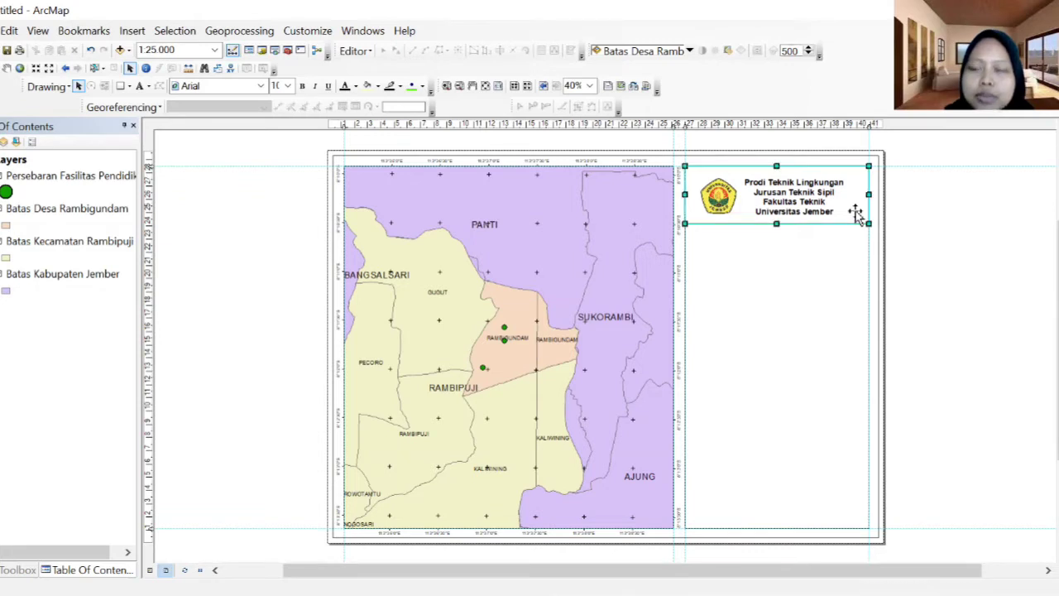
pyautogui.click(828, 267)
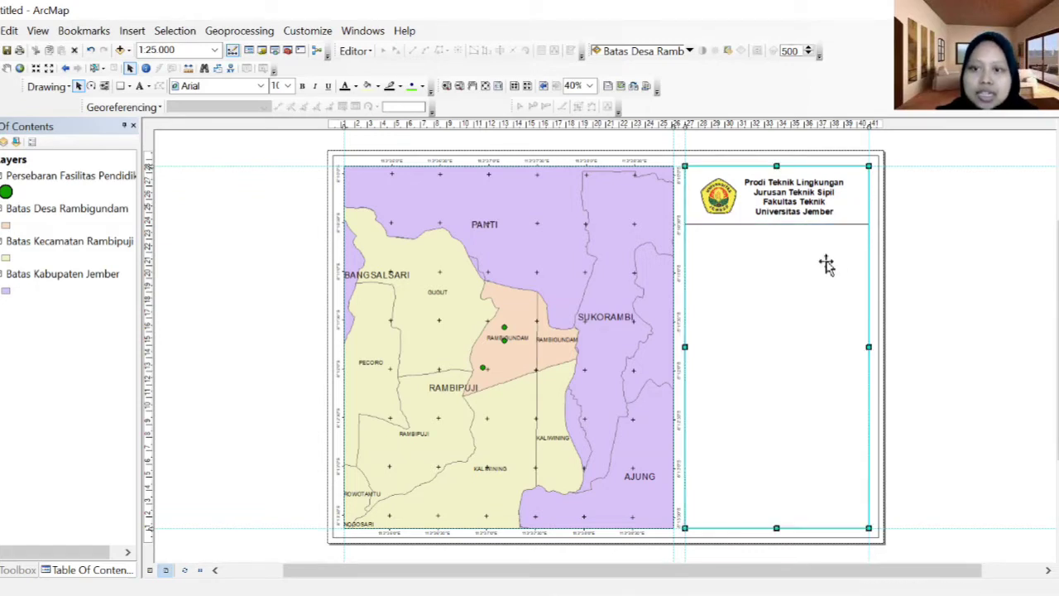
pyautogui.click(993, 248)
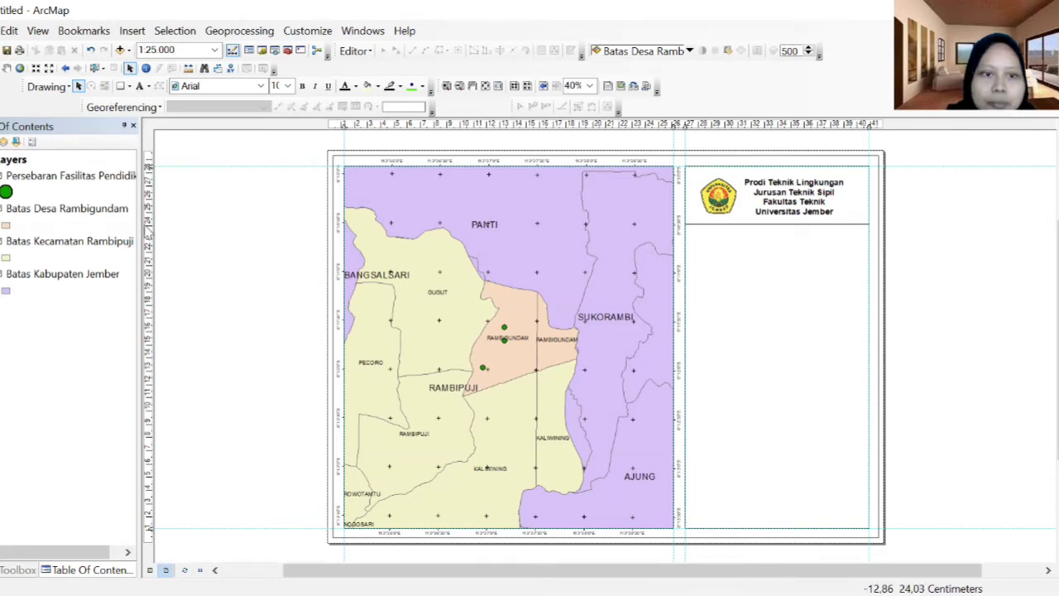
# Add a horizontal guide below the header box at about 20 cm on the vertical ruler.
pyautogui.click(149, 221)
pyautogui.moveTo(149, 221); pyautogui.dragTo(140, 265)
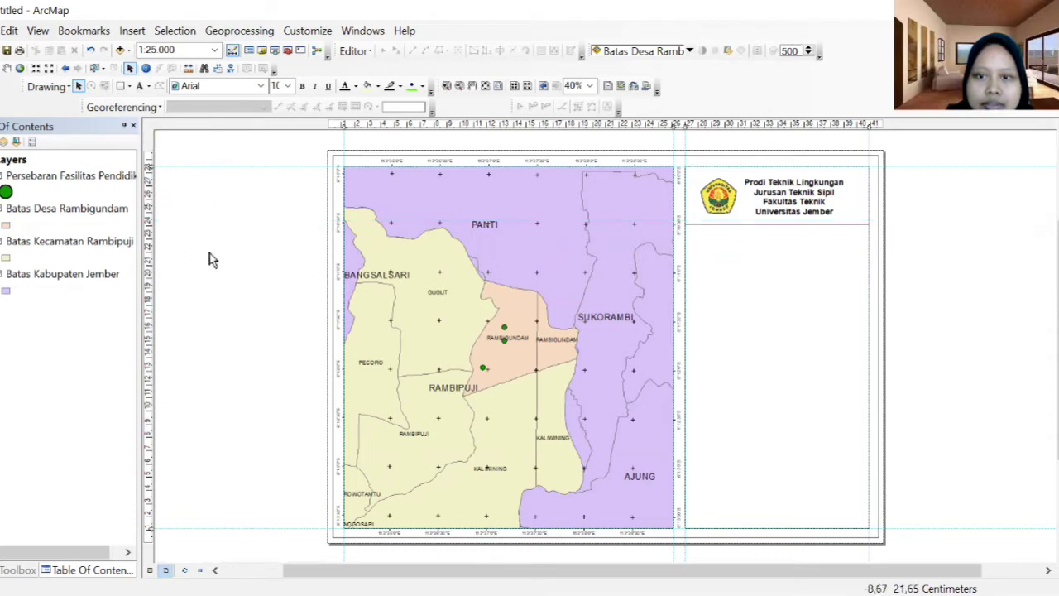
pyautogui.click(150, 226)
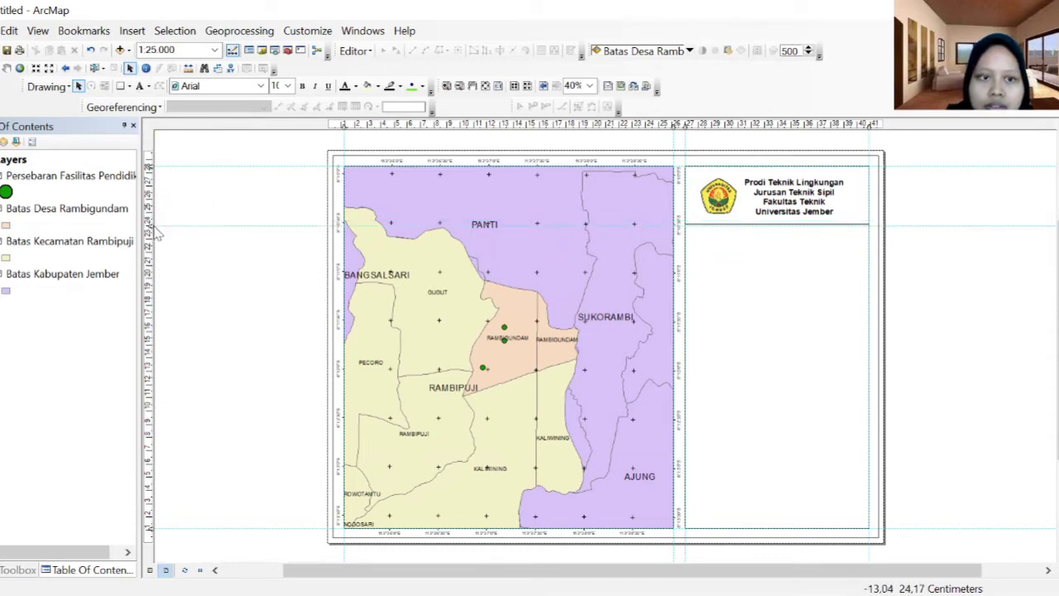
pyautogui.moveTo(150, 226); pyautogui.dragTo(149, 274)
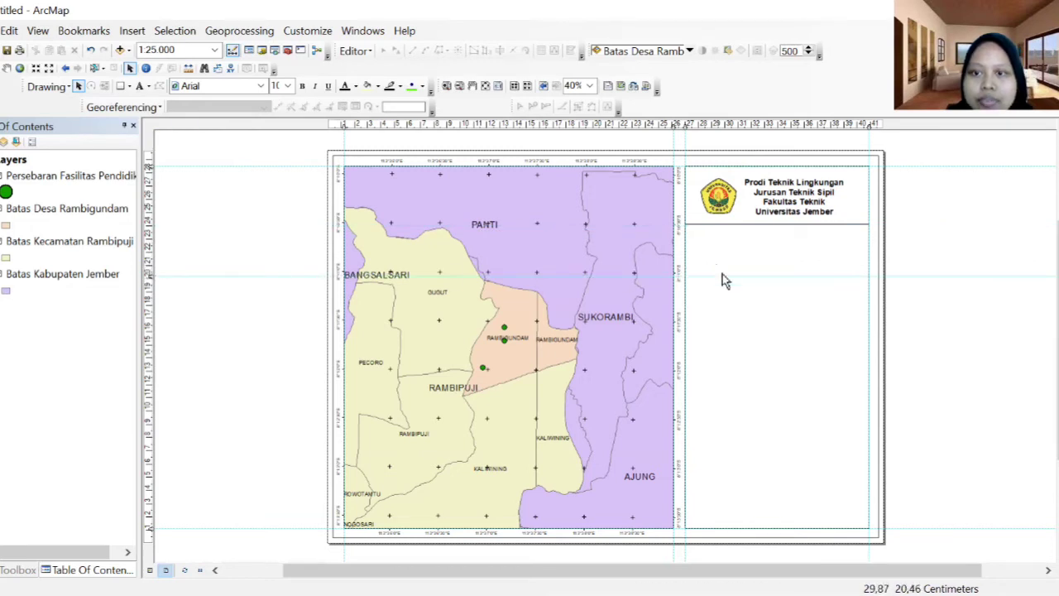
# Draw a horizontal line about 13.9 cm long along the guide, spanning the full width of the side panel.
pyautogui.click(129, 86)
pyautogui.click(149, 174)
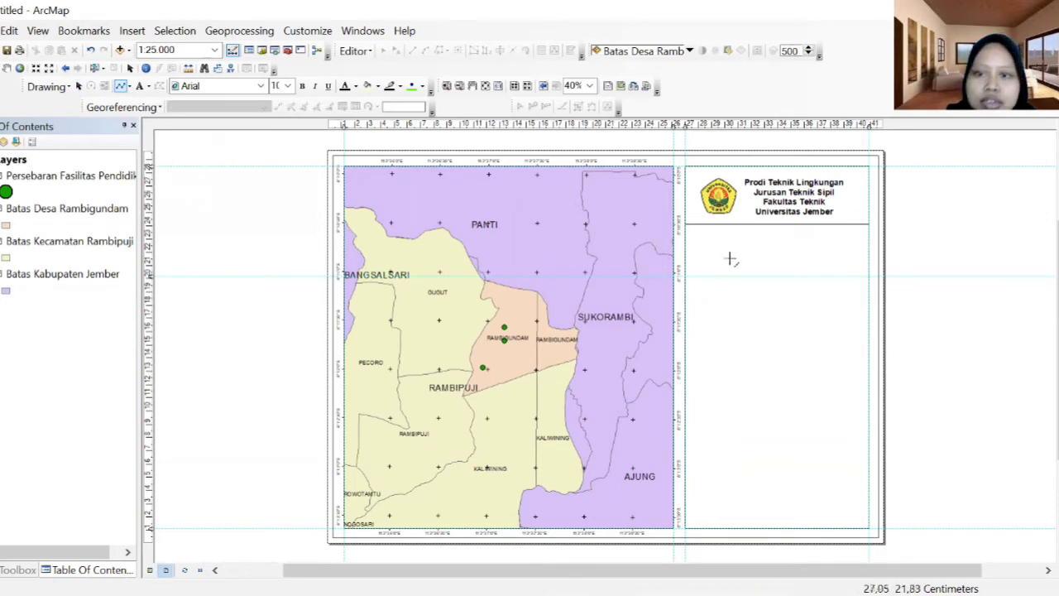
pyautogui.scroll(2, 750, 281)
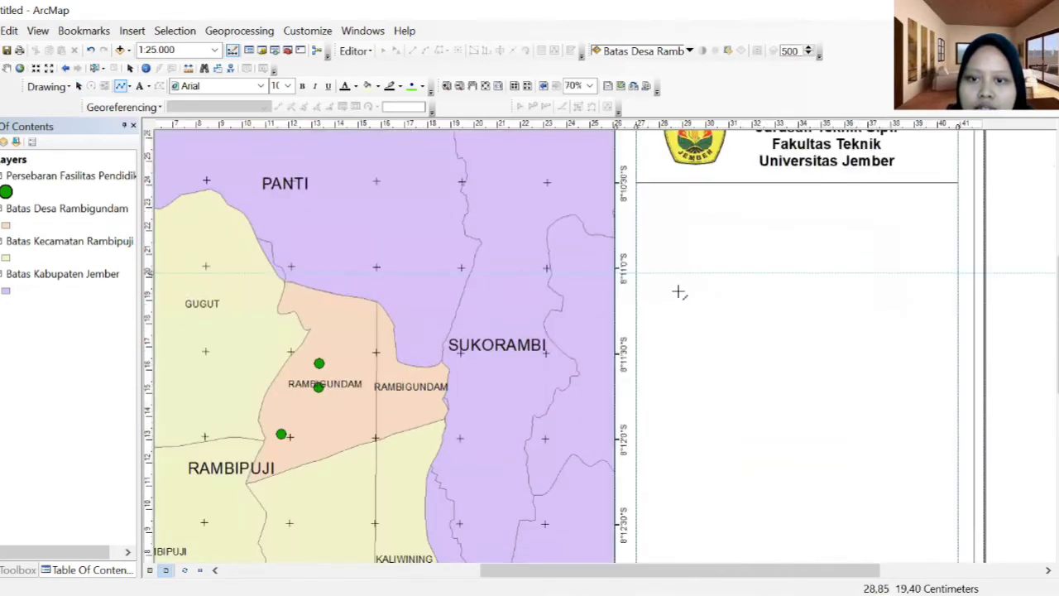
pyautogui.click(636, 274)
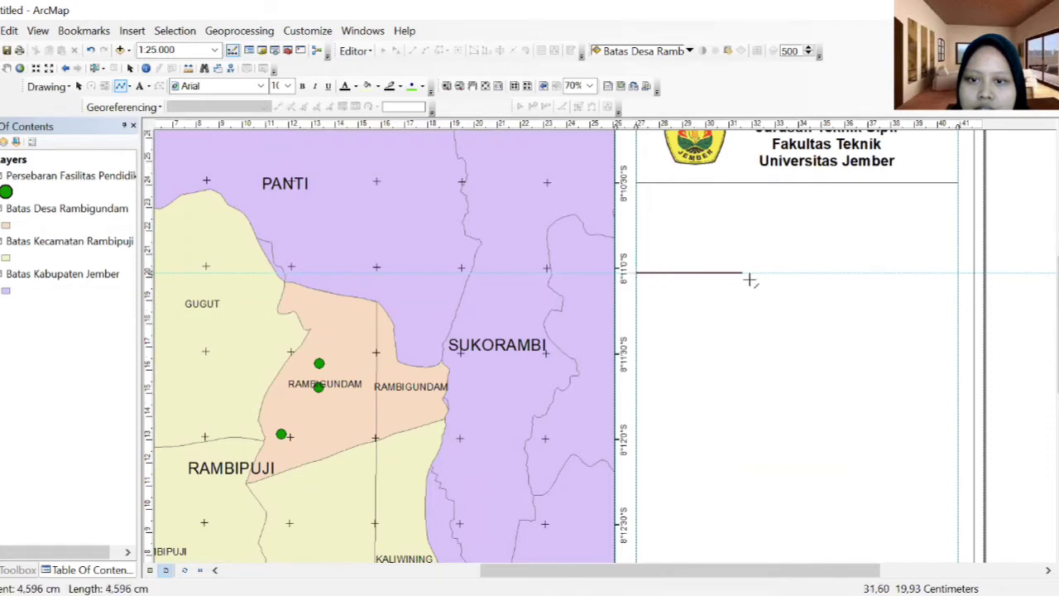
pyautogui.doubleClick(956, 273)
pyautogui.click(908, 306)
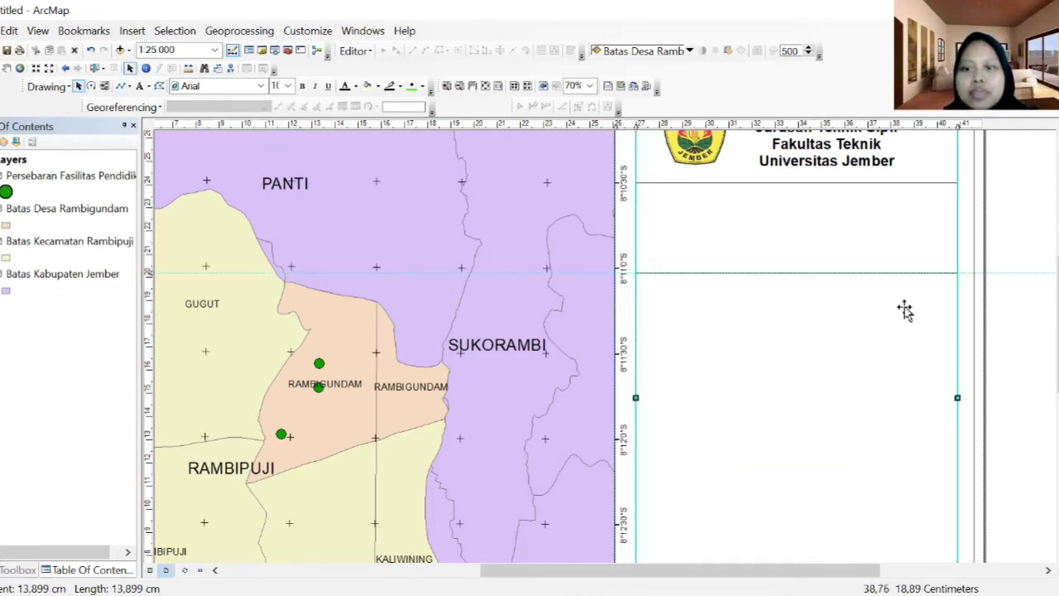
# Move the horizontal divider line up slightly above the guide to narrow the row beneath the header.
pyautogui.click(825, 278)
pyautogui.click(820, 275)
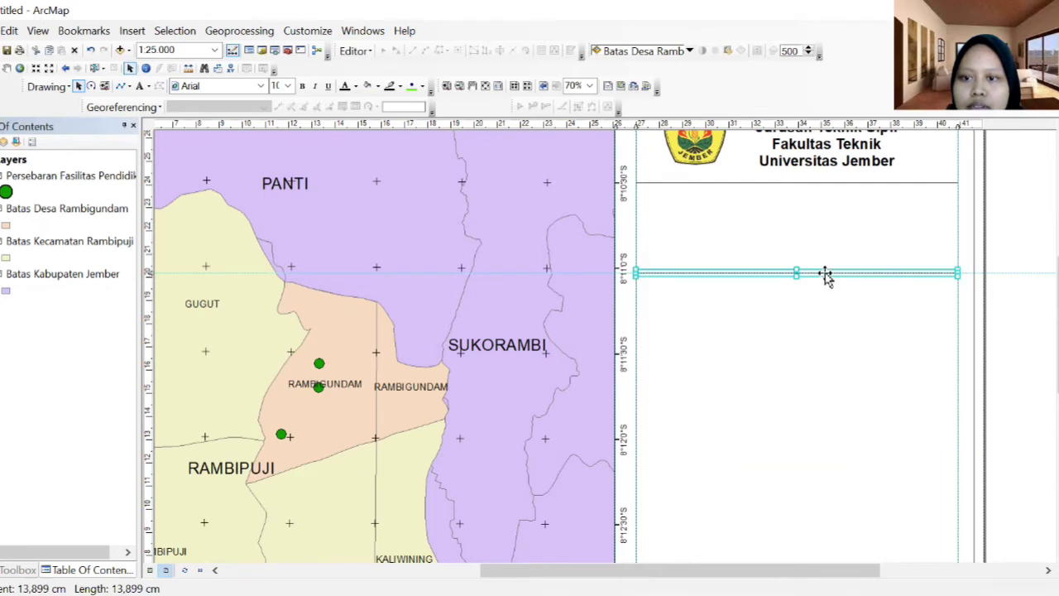
pyautogui.moveTo(820, 276); pyautogui.dragTo(820, 262)
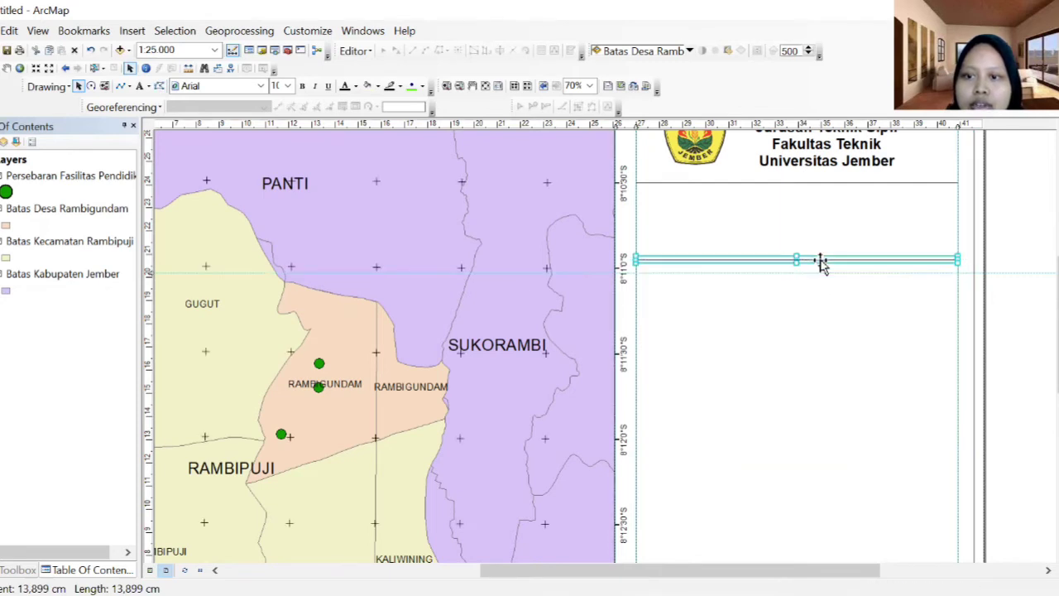
pyautogui.click(844, 306)
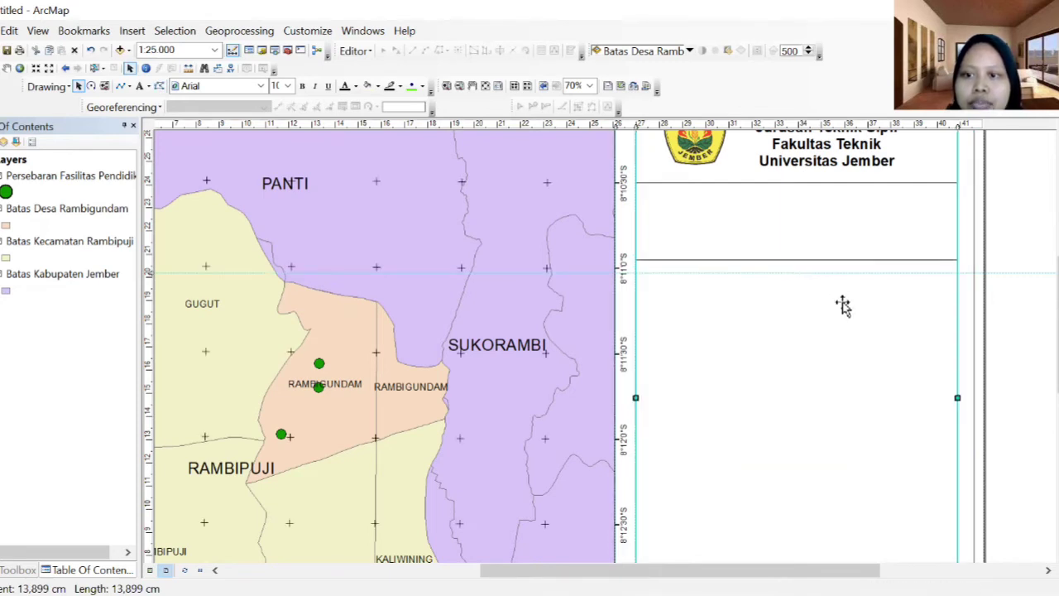
pyautogui.click(835, 259)
pyautogui.click(835, 260)
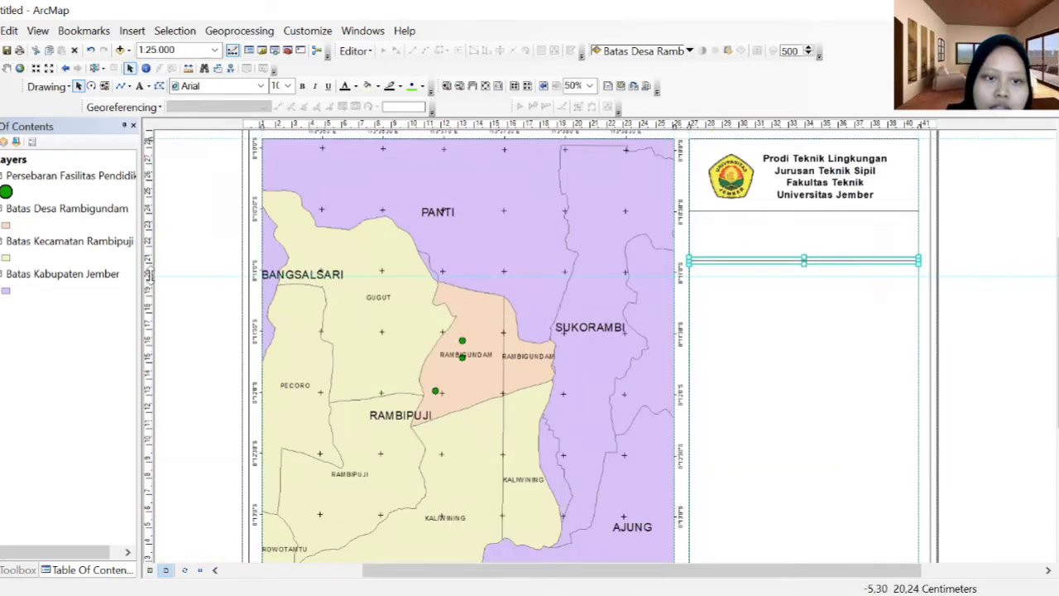
pyautogui.rightClick(149, 279)
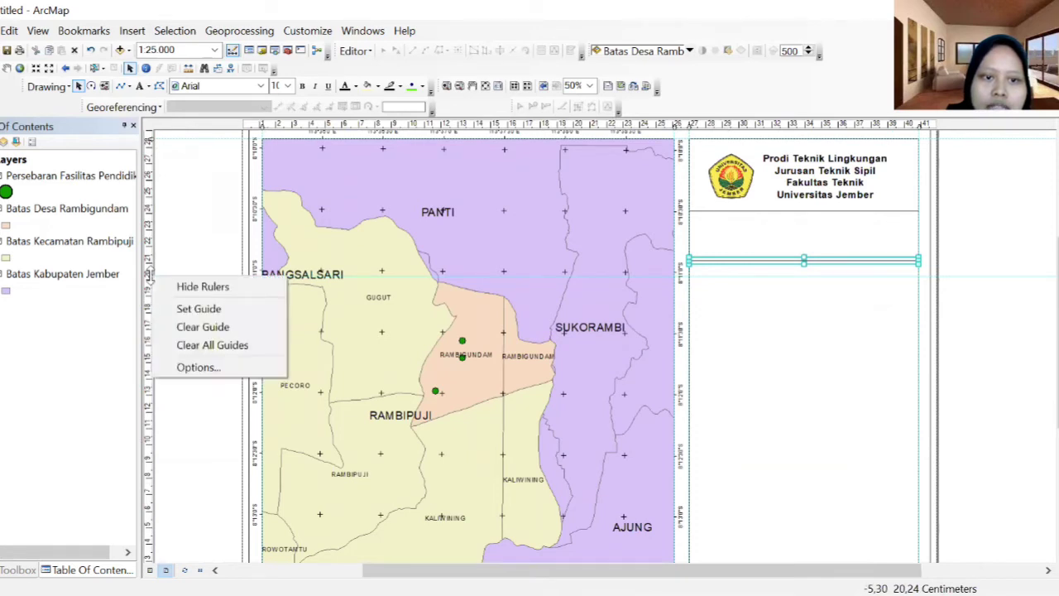
pyautogui.click(214, 229)
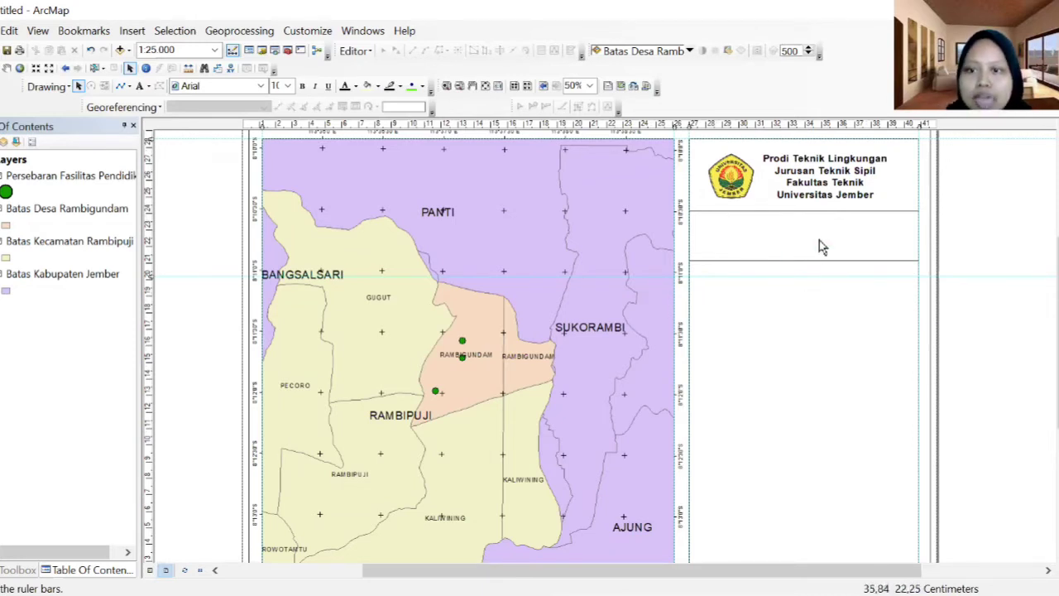
# Duplicate the header text and place the copy in the row below the header box.
pyautogui.click(836, 184)
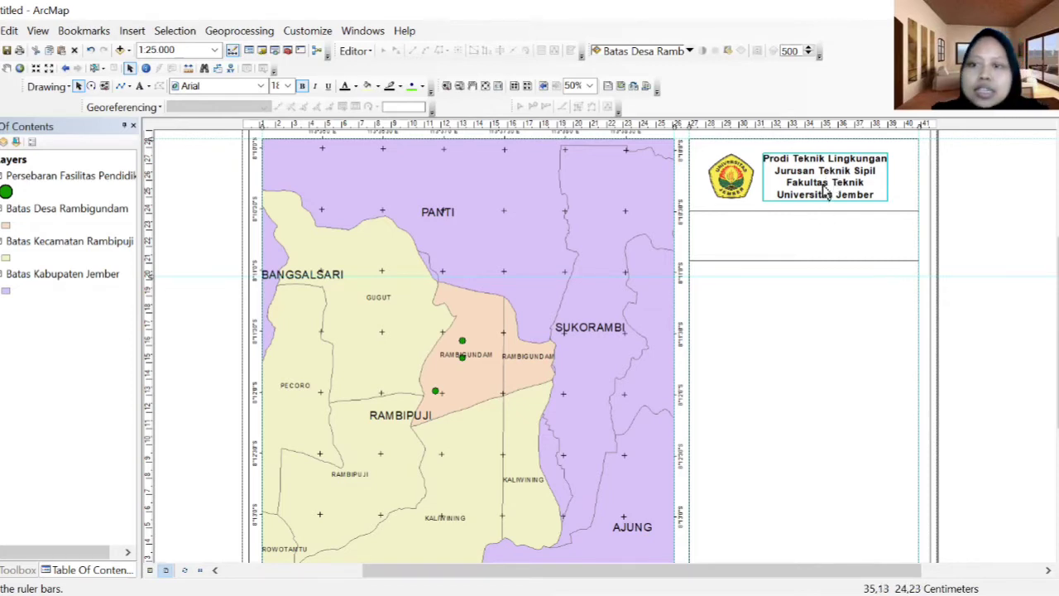
pyautogui.hotkey('ctrl', 'v')
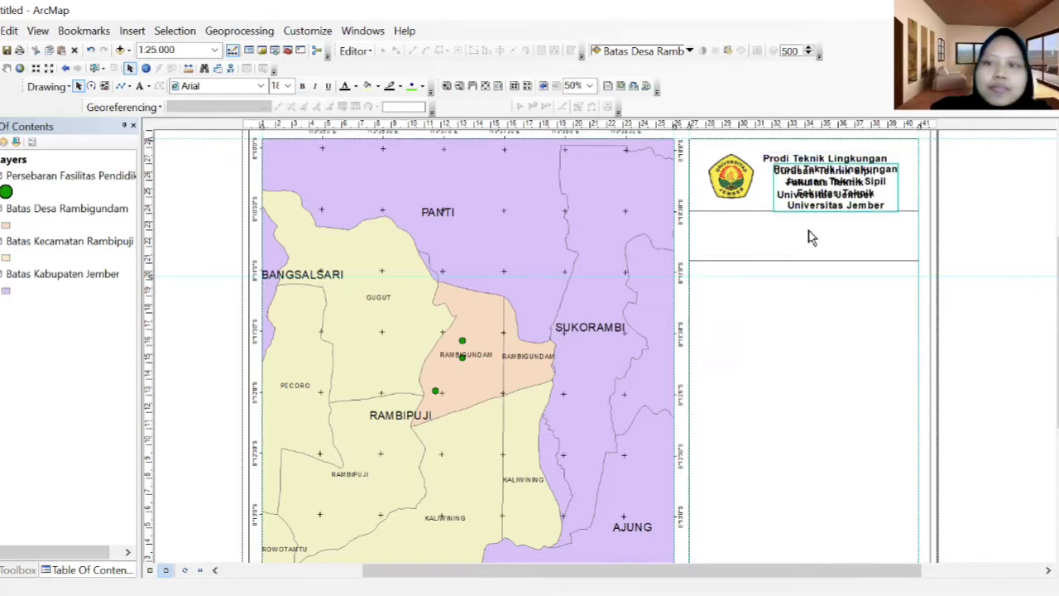
pyautogui.moveTo(819, 192); pyautogui.dragTo(796, 241)
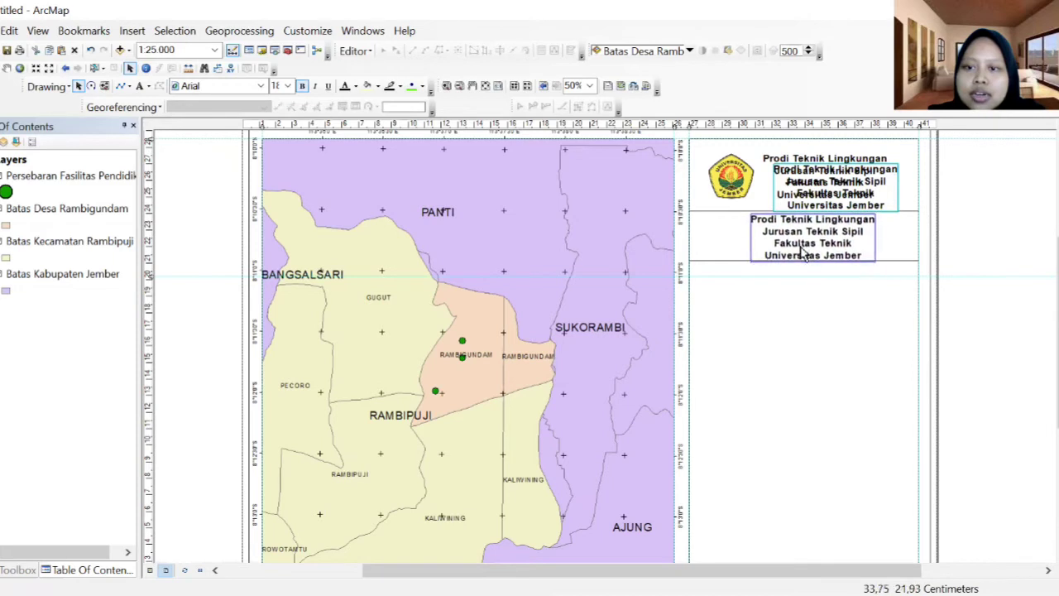
# Replace the copied header text with two lines: "Peta Persebaran Fasilitas Pendidikan" and "Desa Rambigundam Kecamatan Rambipuji".
pyautogui.click(815, 232)
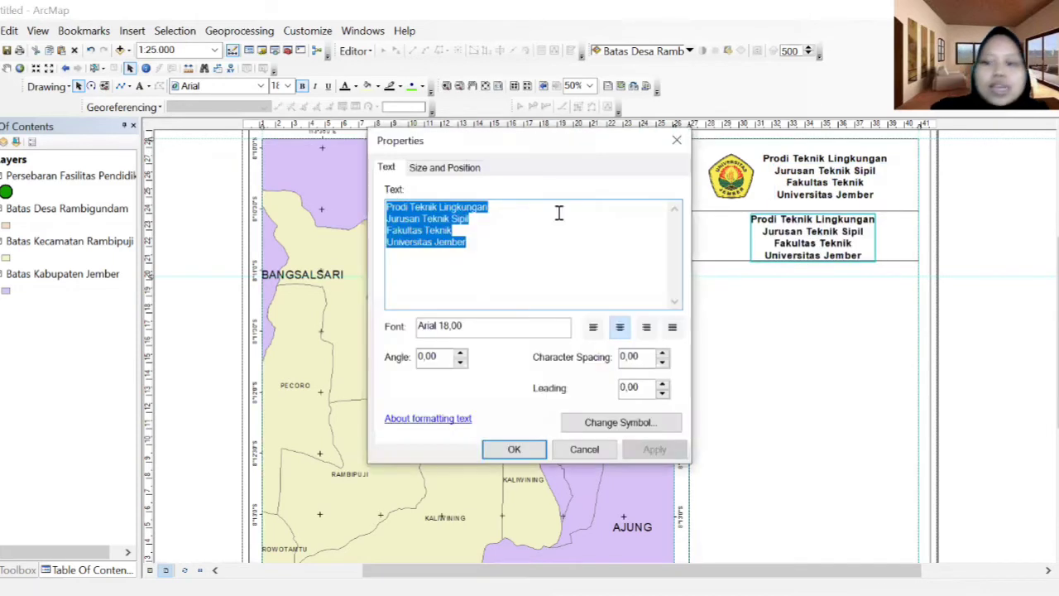
pyautogui.press('Delete')
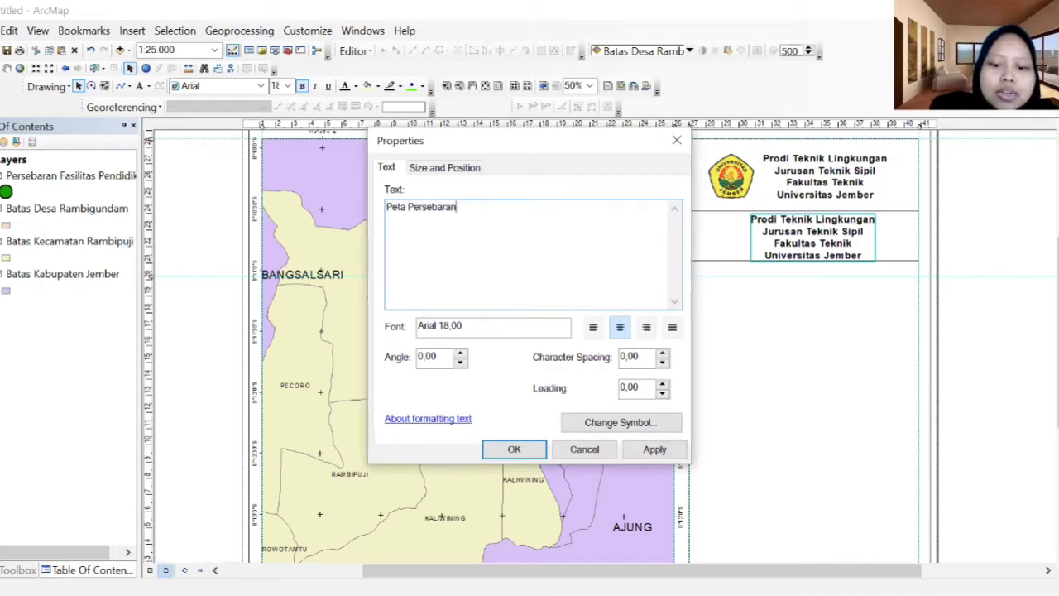
pyautogui.write('Peta Persebaran Fasilitas')
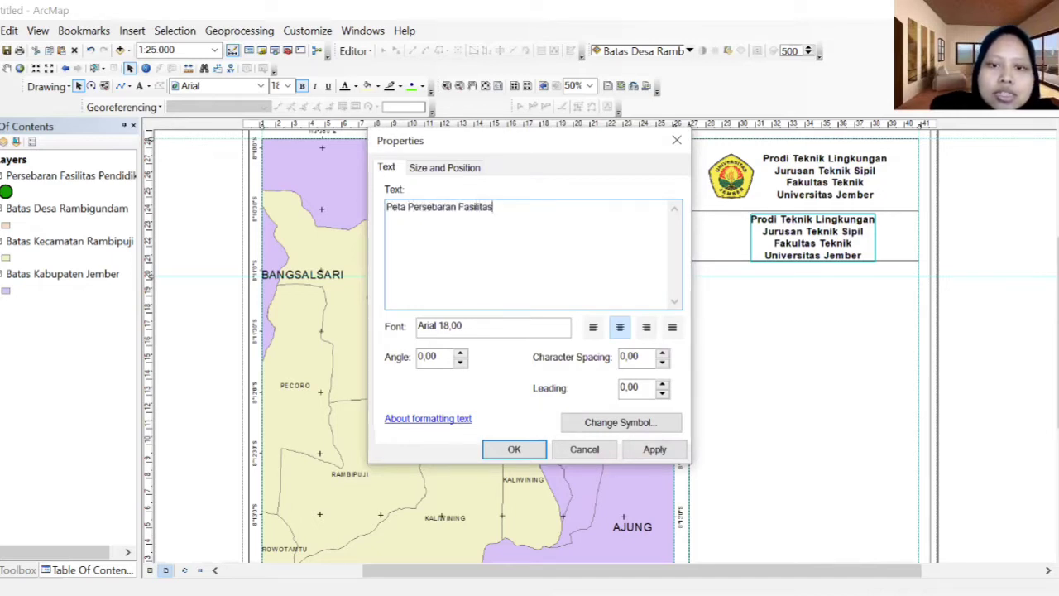
pyautogui.write(' Pendidikan')
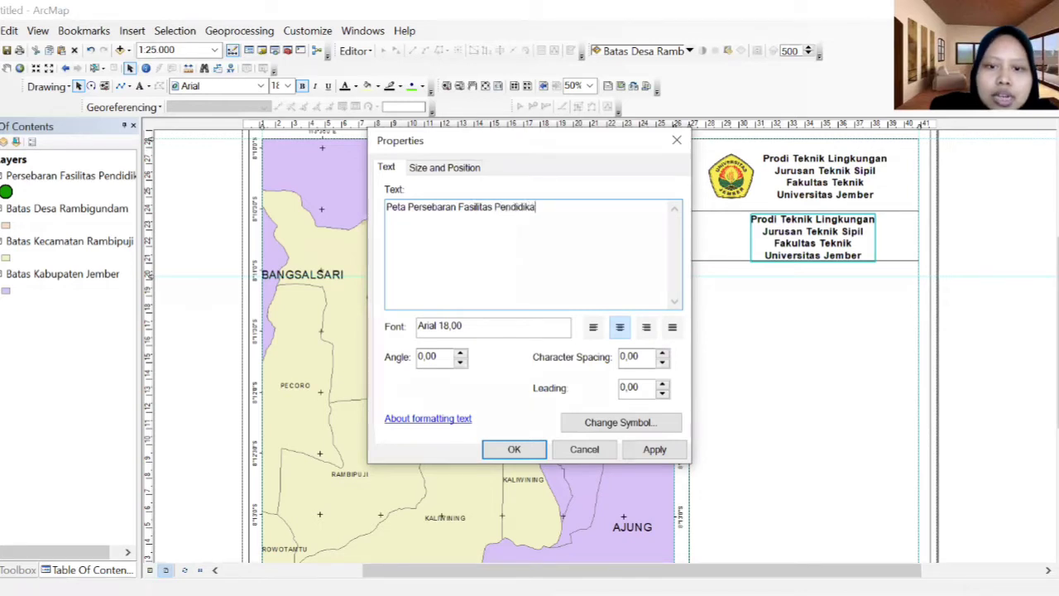
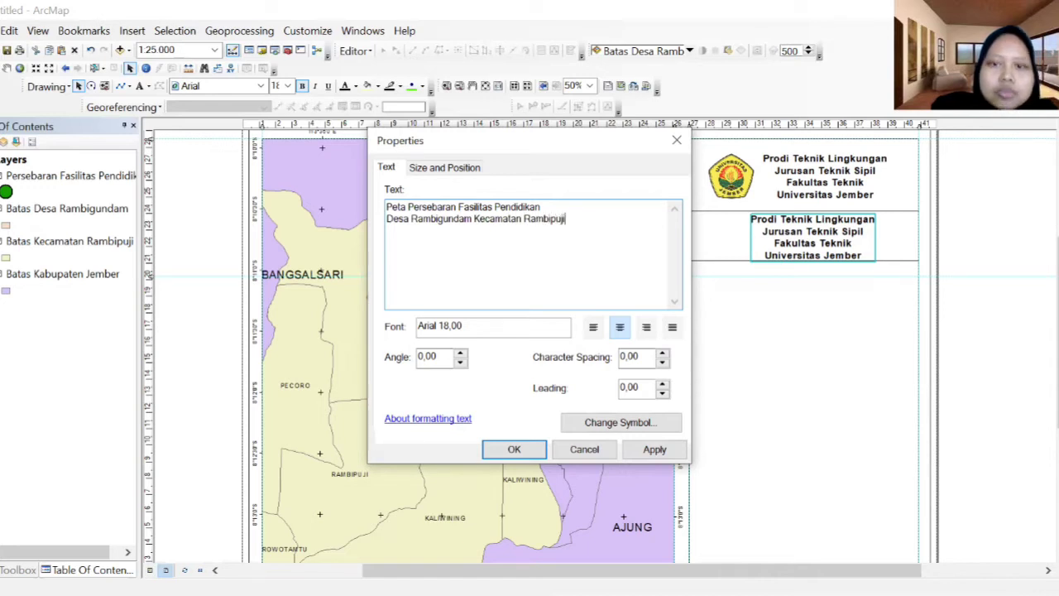
pyautogui.click(655, 450)
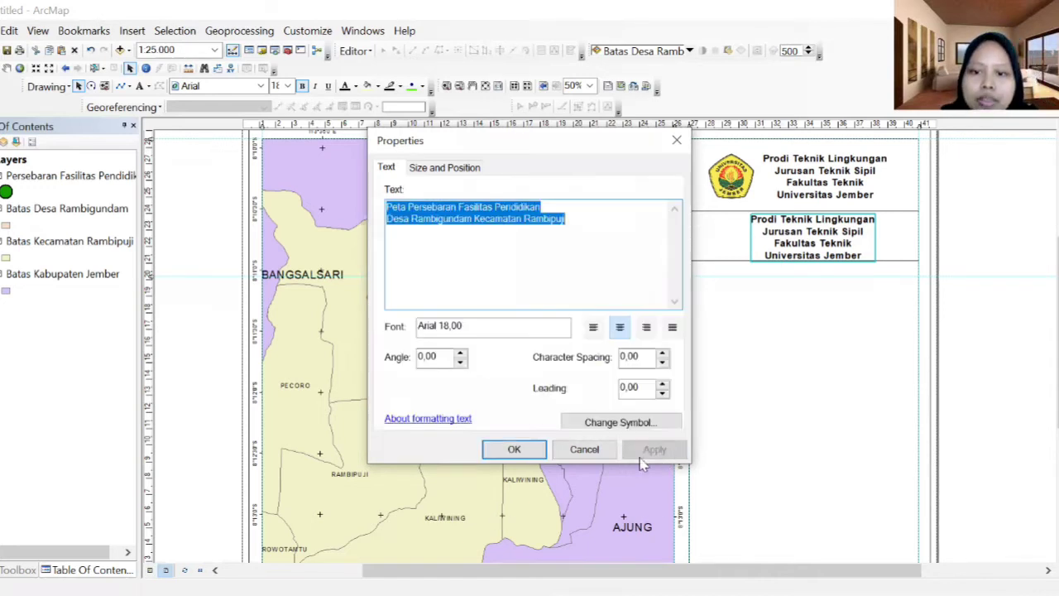
pyautogui.click(515, 450)
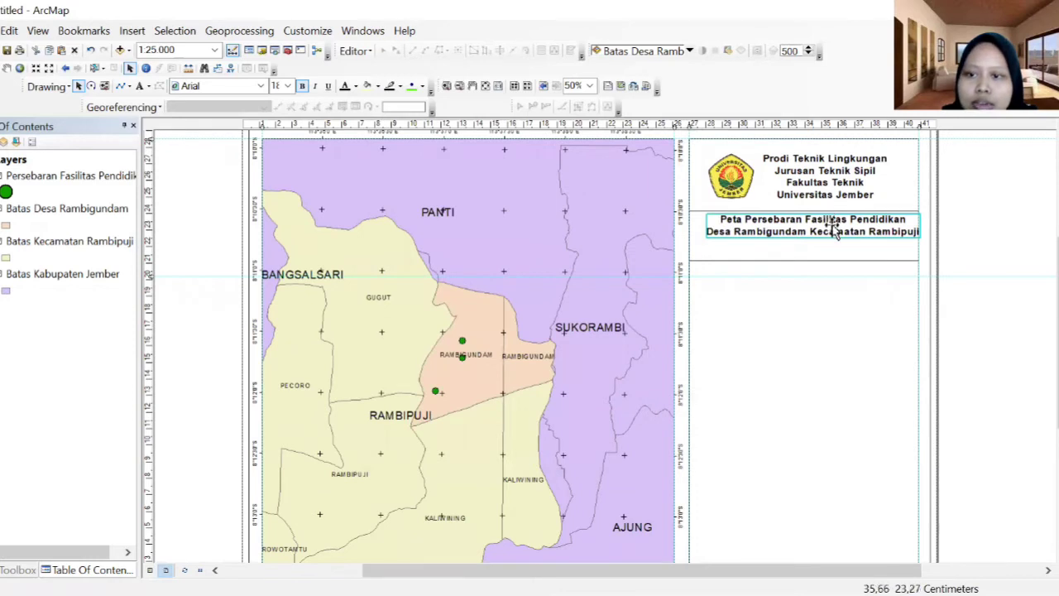
# Position the two-line map title vertically centred within the row beneath the university header.
pyautogui.moveTo(829, 235); pyautogui.dragTo(814, 242)
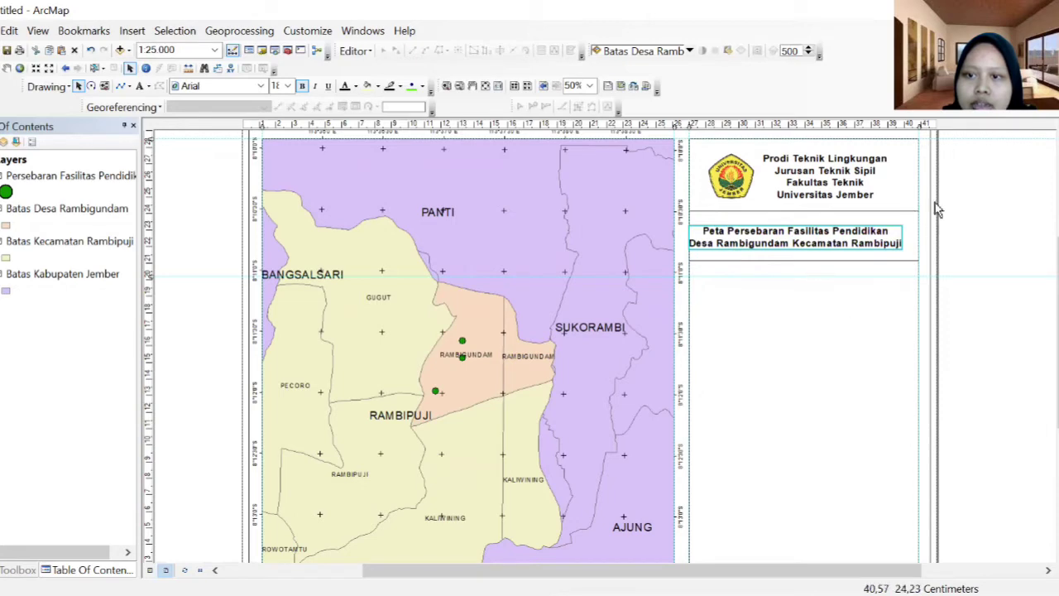
pyautogui.scroll(1, 846, 244)
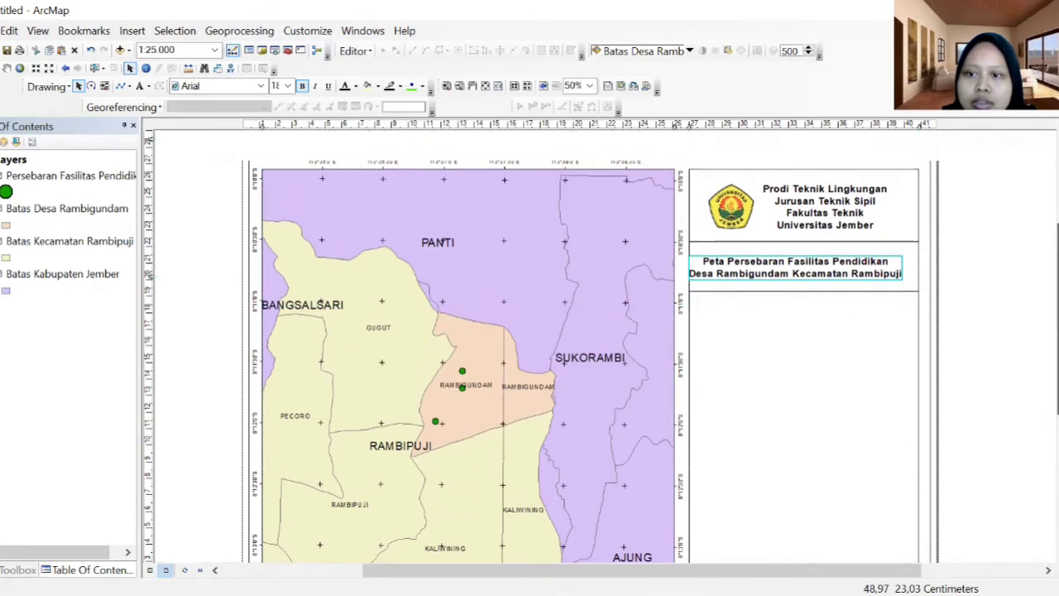
pyautogui.scroll(2, 870, 263)
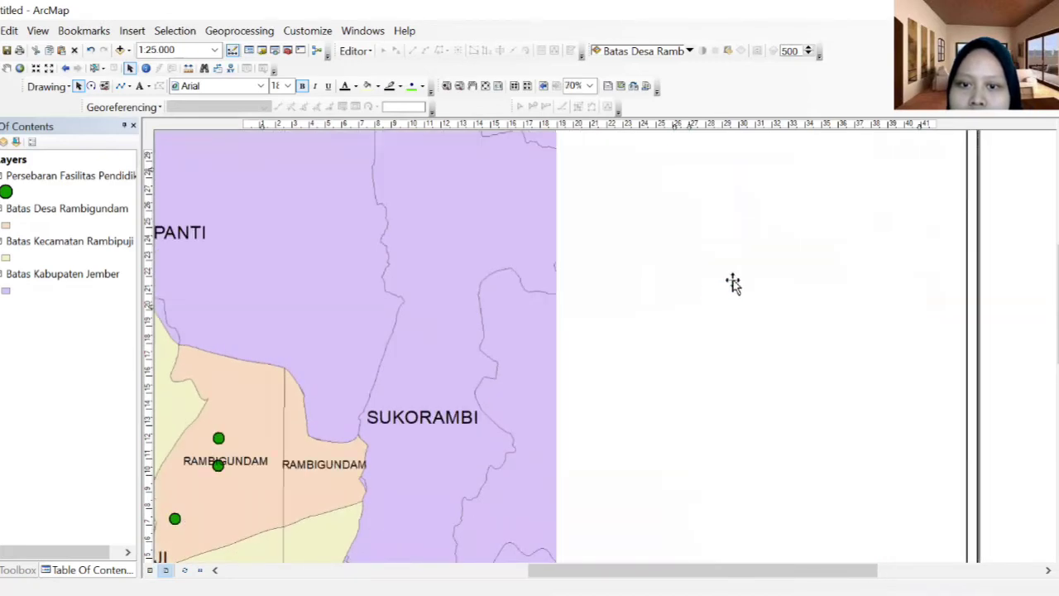
pyautogui.moveTo(723, 280)
pyautogui.mouseDown()
pyautogui.moveTo(742, 260)
pyautogui.moveTo(720, 267)
pyautogui.moveTo(737, 276)
pyautogui.mouseUp()
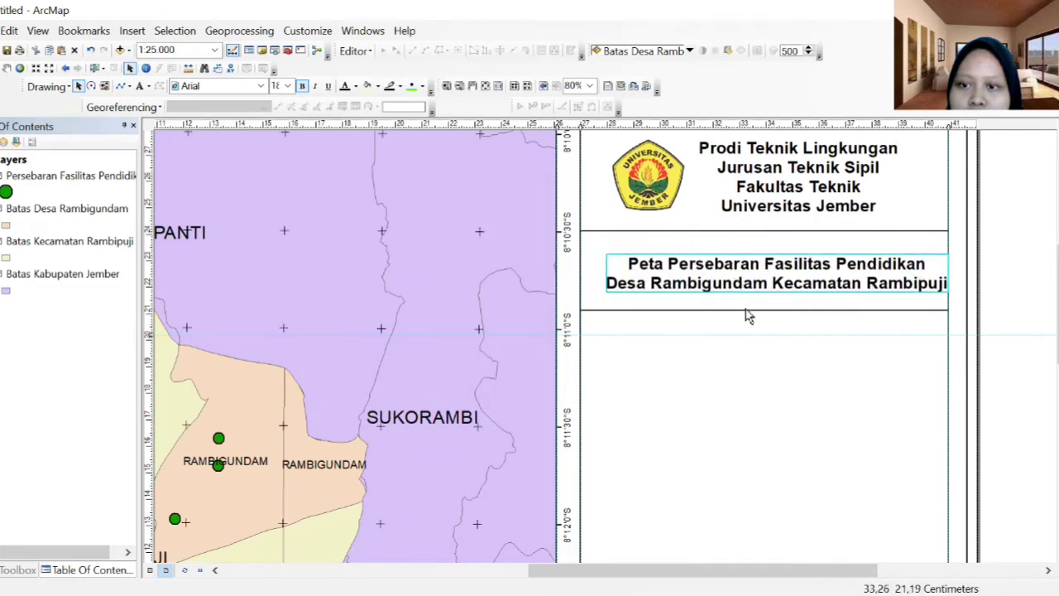
pyautogui.click(778, 396)
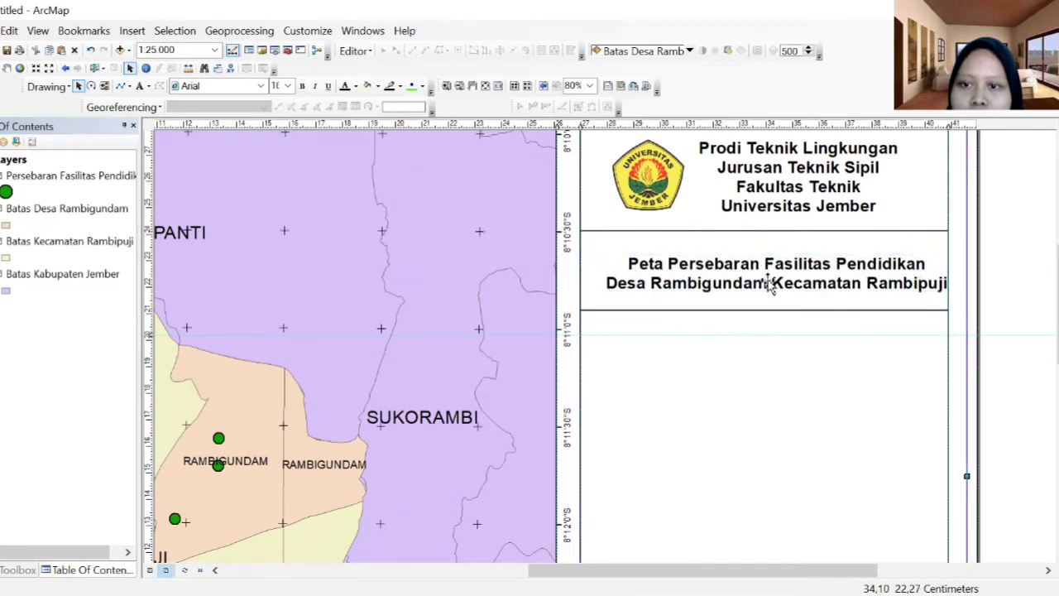
pyautogui.click(771, 284)
pyautogui.moveTo(782, 255); pyautogui.dragTo(783, 252)
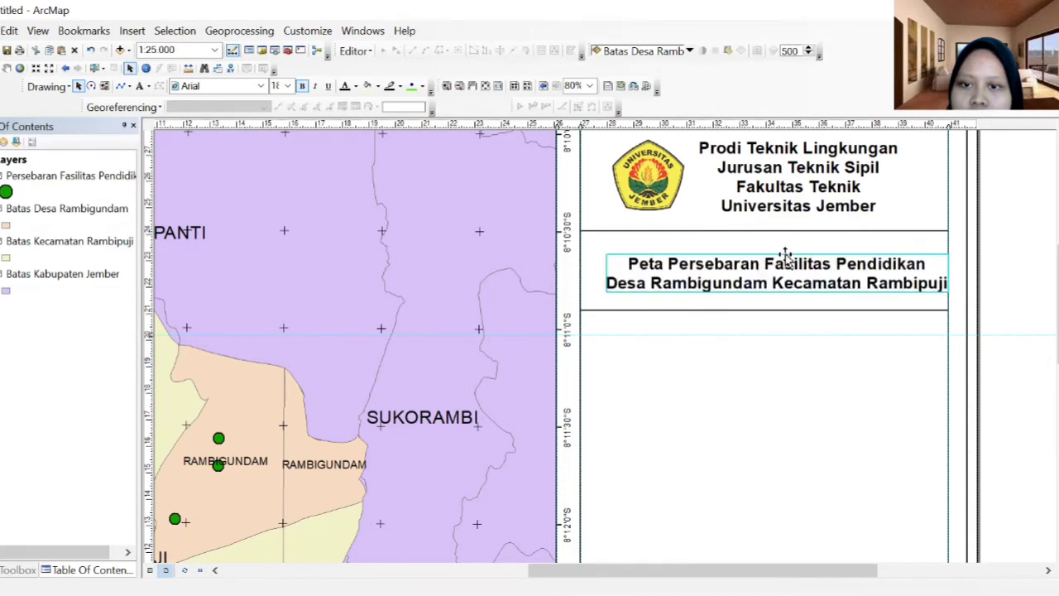
# Move the horizontal guide down to about 18 cm and place a copy of the title row's lower divider line on it.
pyautogui.scroll(-4, 815, 217)
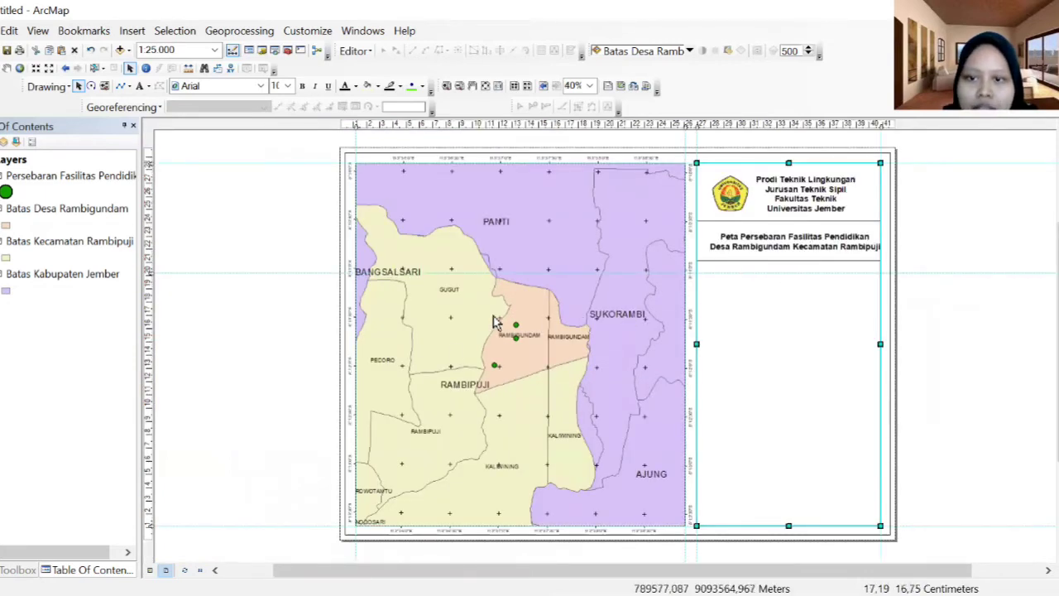
pyautogui.moveTo(146, 274); pyautogui.dragTo(144, 299)
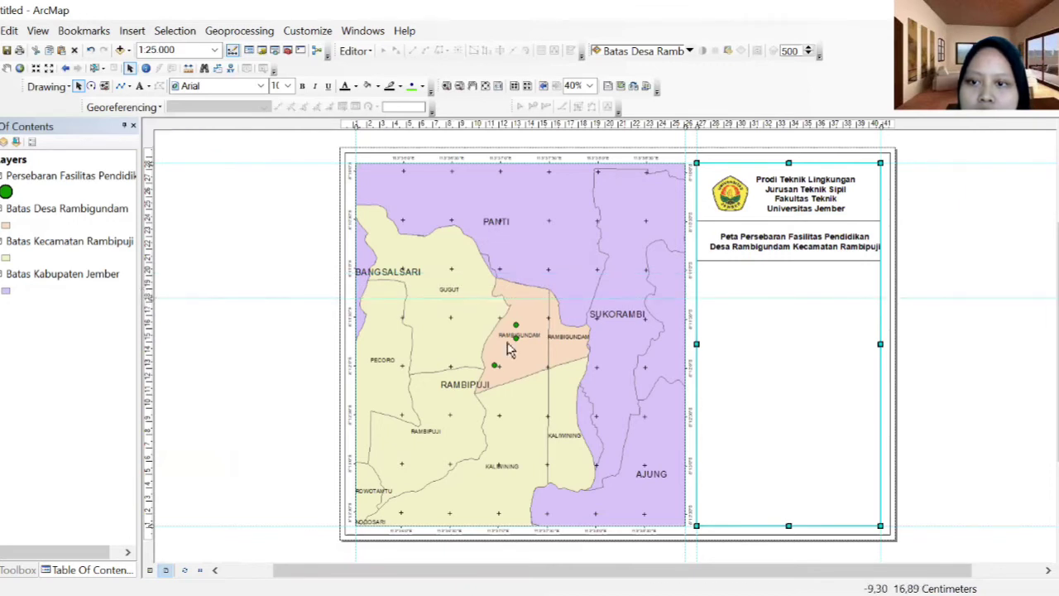
pyautogui.click(767, 261)
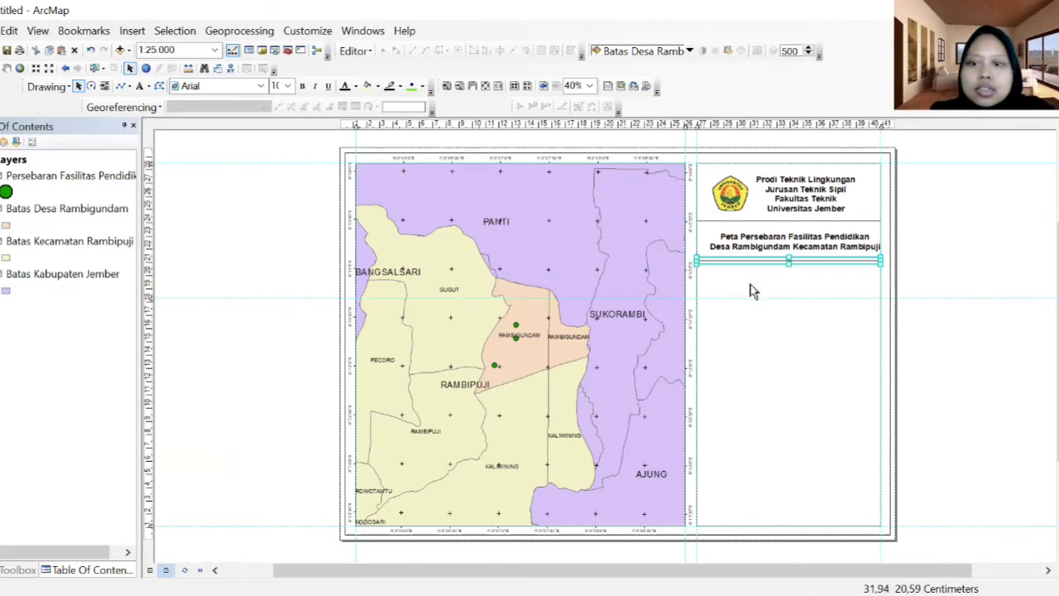
pyautogui.click(774, 325)
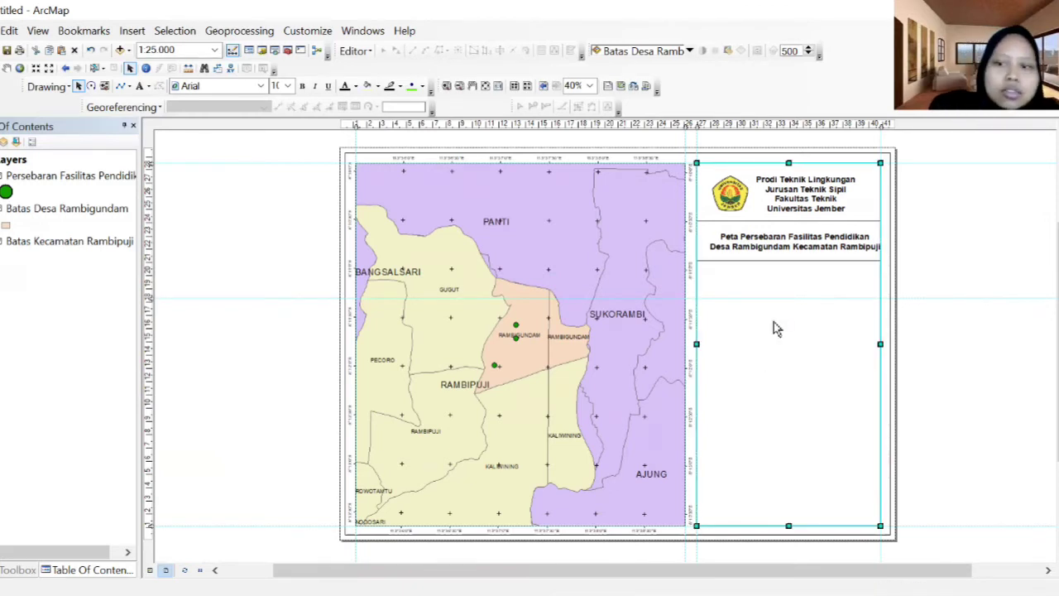
pyautogui.hotkey('ctrl', 'v')
pyautogui.moveTo(826, 273); pyautogui.dragTo(815, 299)
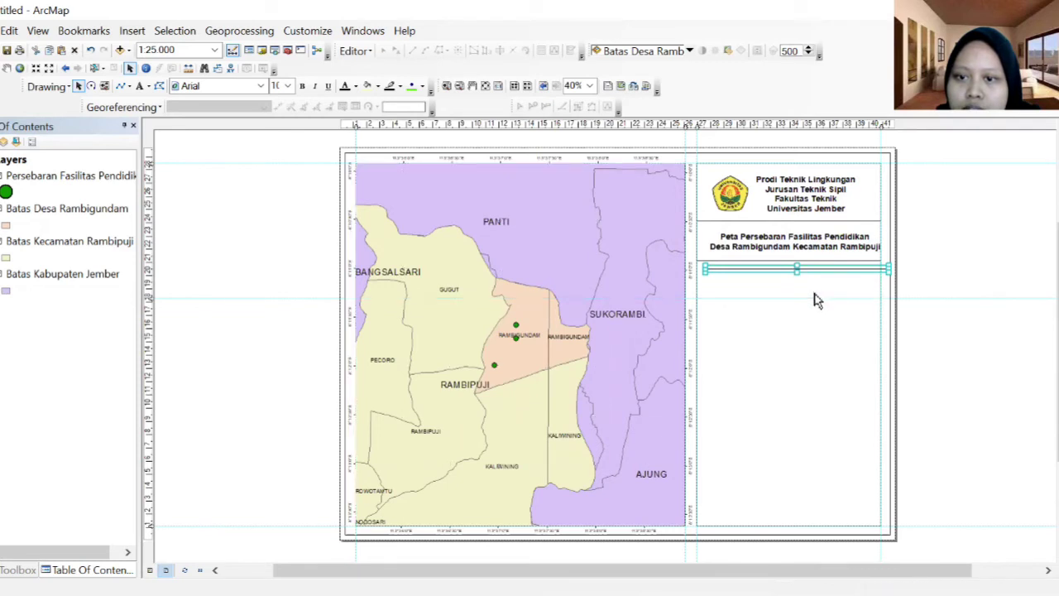
# Duplicate the map title text and place the copy in the new row beneath the title row.
pyautogui.click(811, 249)
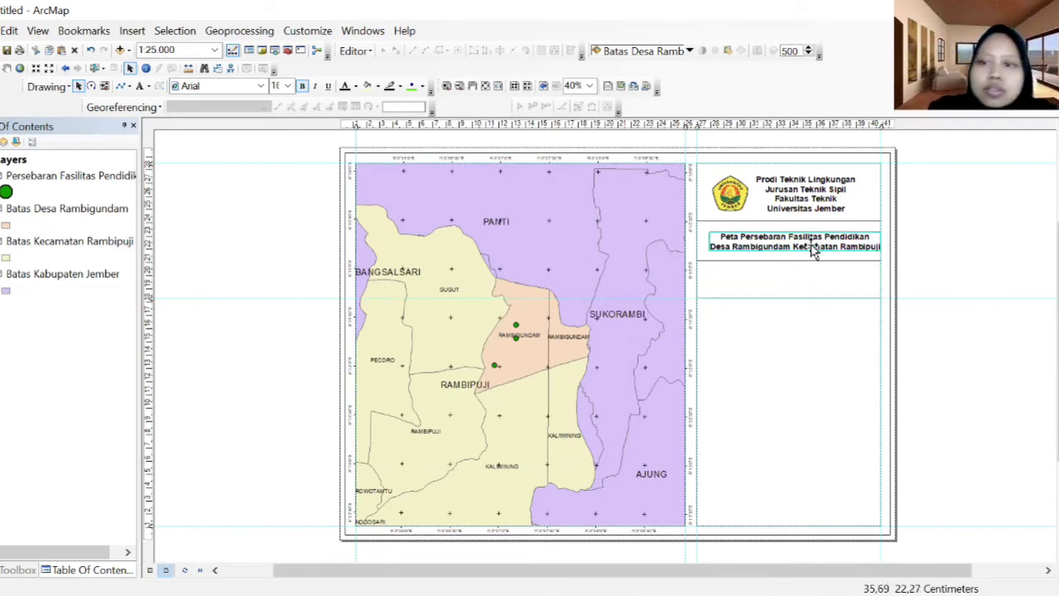
pyautogui.click(804, 284)
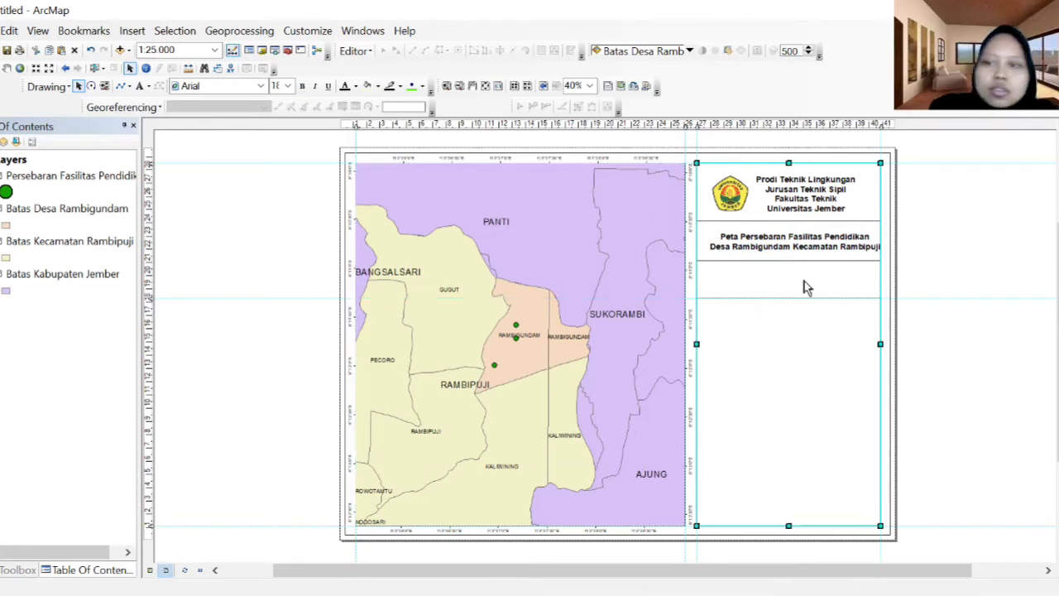
pyautogui.hotkey('ctrl', 'v')
pyautogui.moveTo(821, 249); pyautogui.dragTo(819, 286)
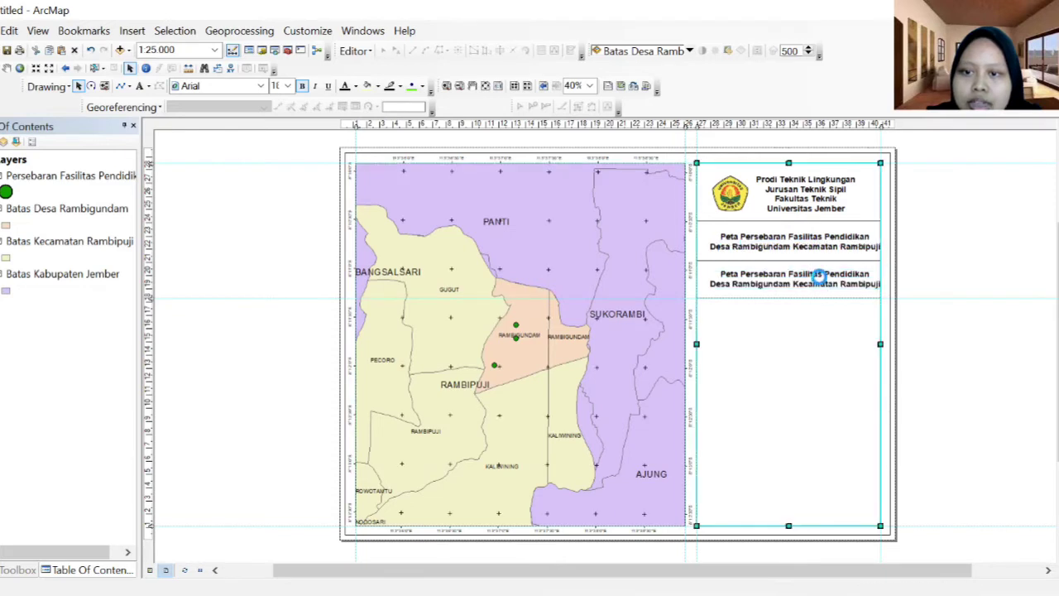
# Replace the duplicated title with the author's full name, student number and "Kelas B" on three lines, and move it up within its row.
pyautogui.doubleClick(816, 280)
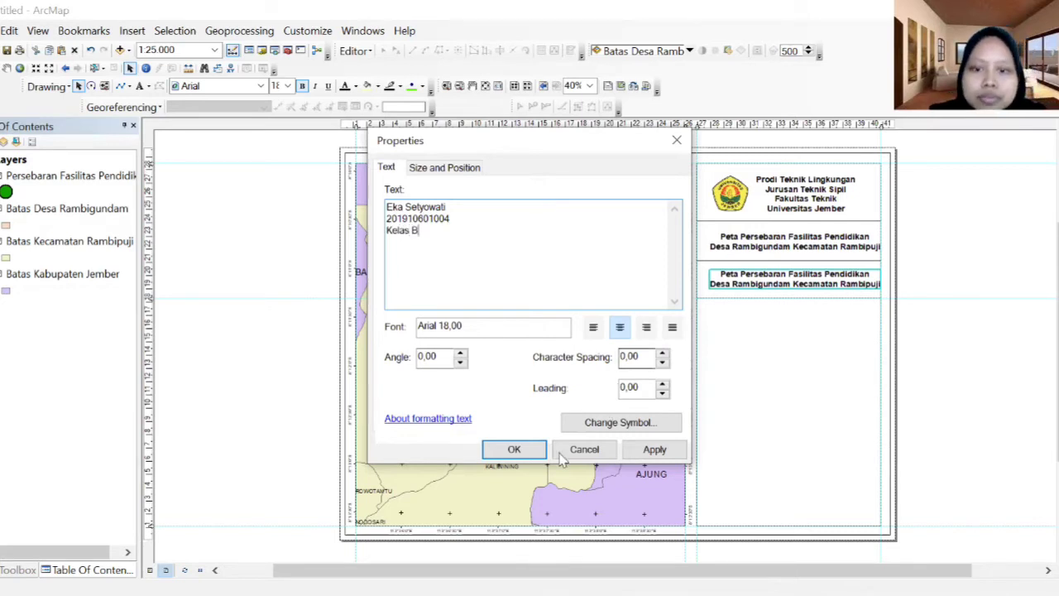
pyautogui.click(653, 453)
pyautogui.click(515, 449)
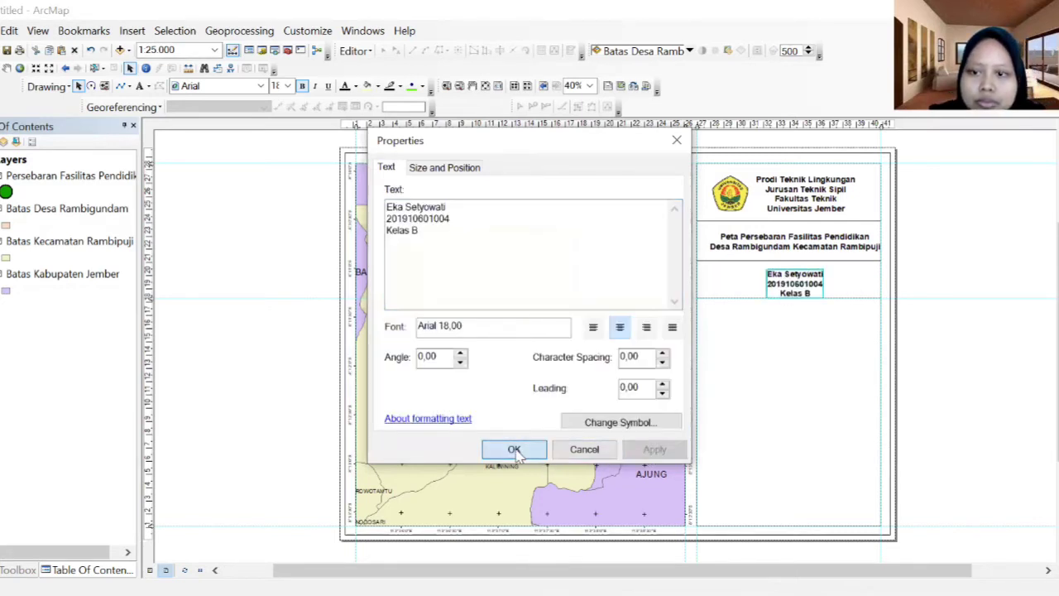
pyautogui.moveTo(796, 284); pyautogui.dragTo(768, 278)
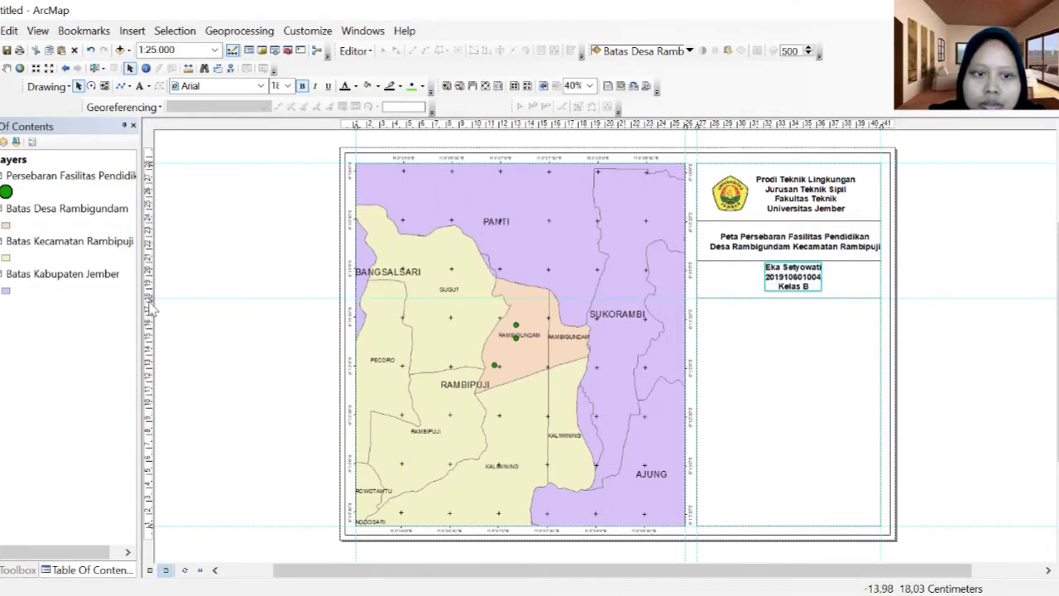
# Move the horizontal guide down to 12.5 cm and fine-tune the author text so it sits centred in its row.
pyautogui.moveTo(151, 308); pyautogui.dragTo(152, 374)
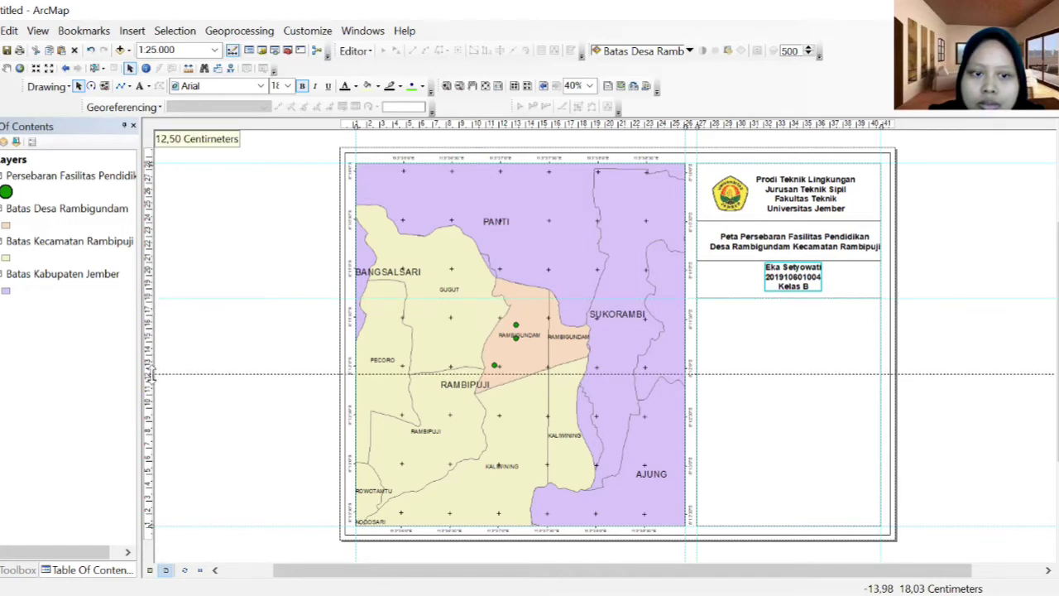
pyautogui.scroll(2, 850, 285)
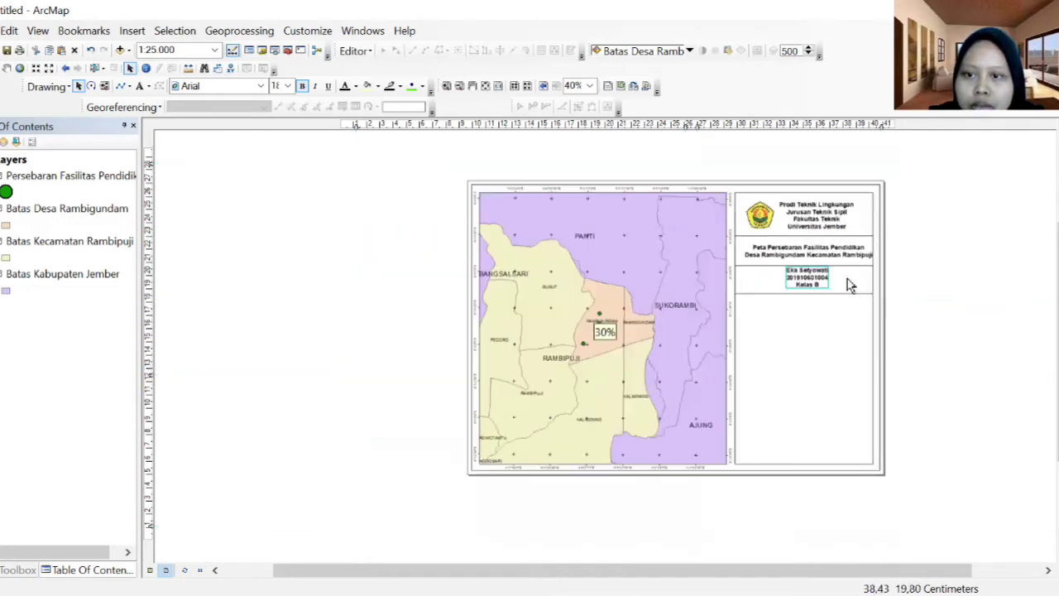
pyautogui.scroll(-4, 850, 285)
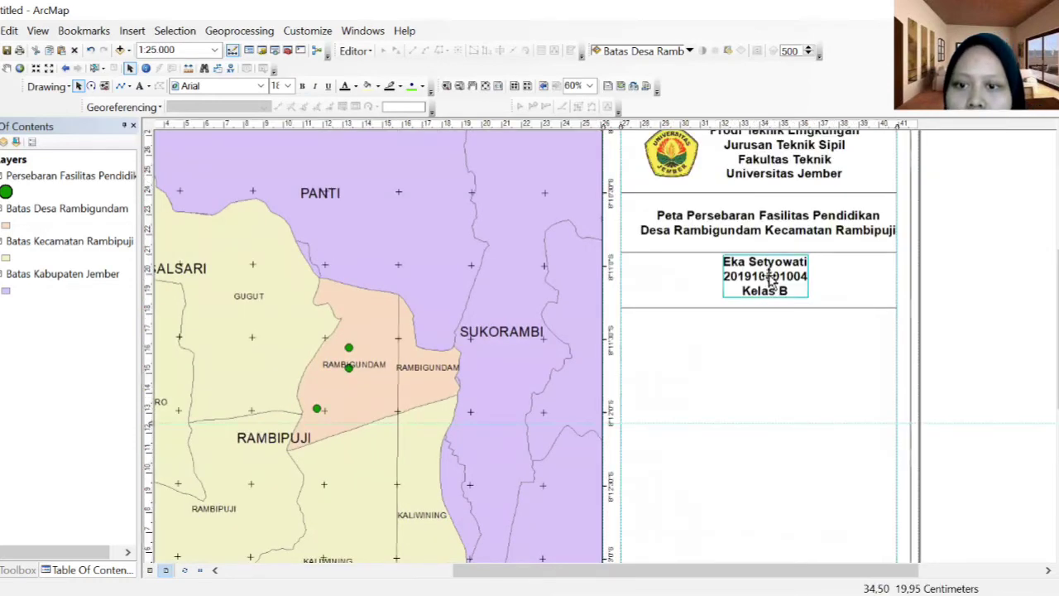
pyautogui.moveTo(770, 281); pyautogui.dragTo(773, 283)
pyautogui.click(771, 280)
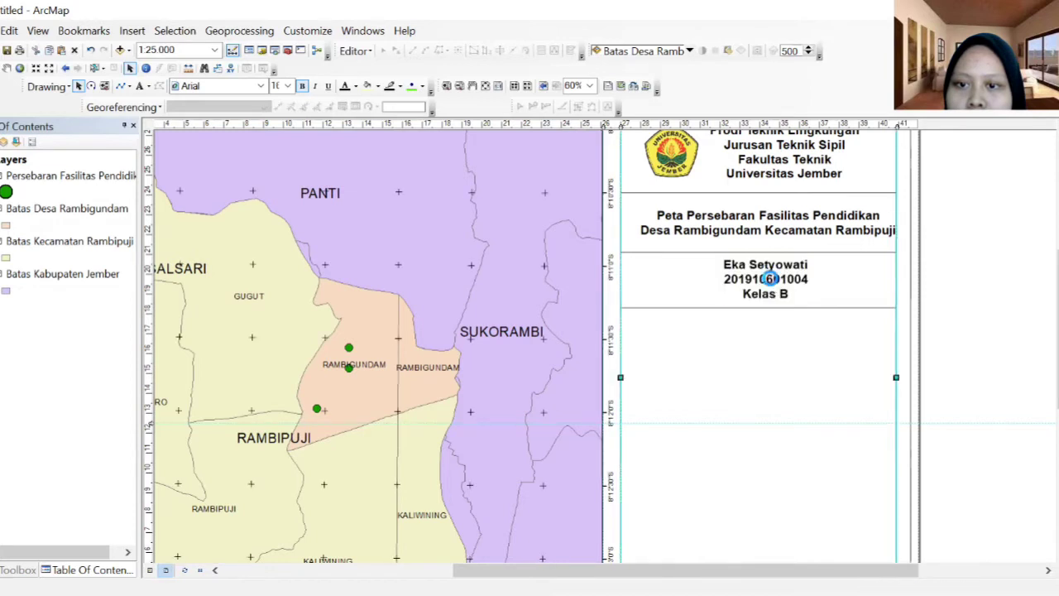
pyautogui.doubleClick(771, 283)
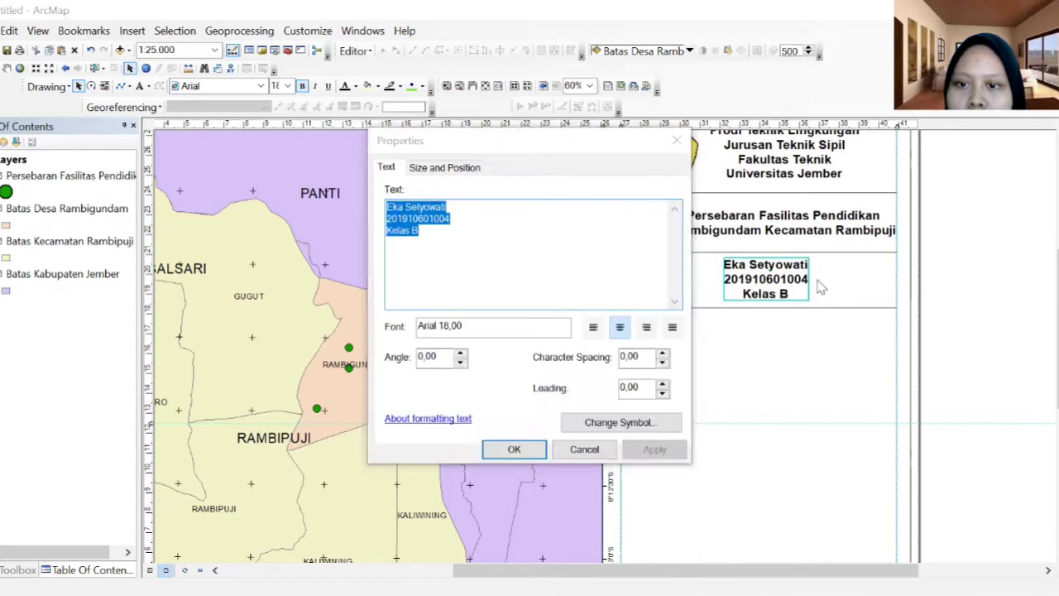
pyautogui.click(563, 454)
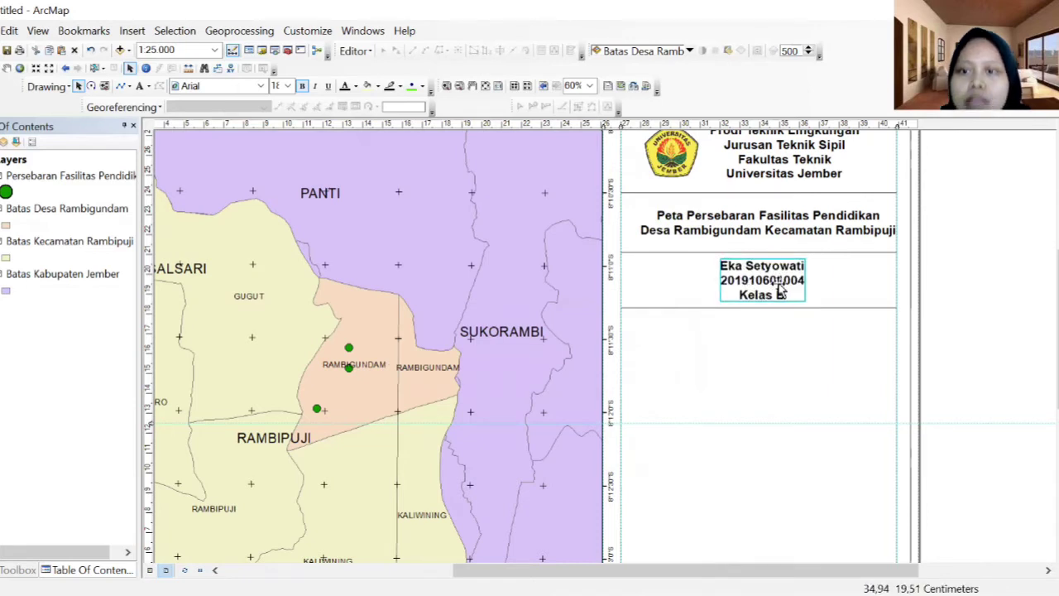
pyautogui.moveTo(779, 283); pyautogui.dragTo(781, 282)
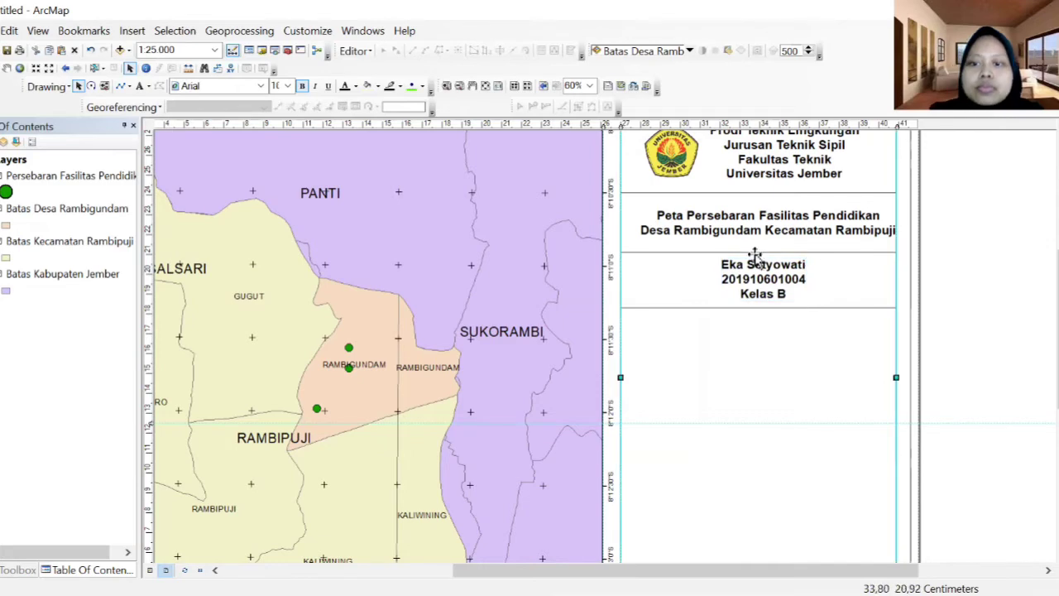
# Move the horizontal guide below the author row up to about 15 cm on the vertical ruler.
pyautogui.scroll(3, 750, 254)
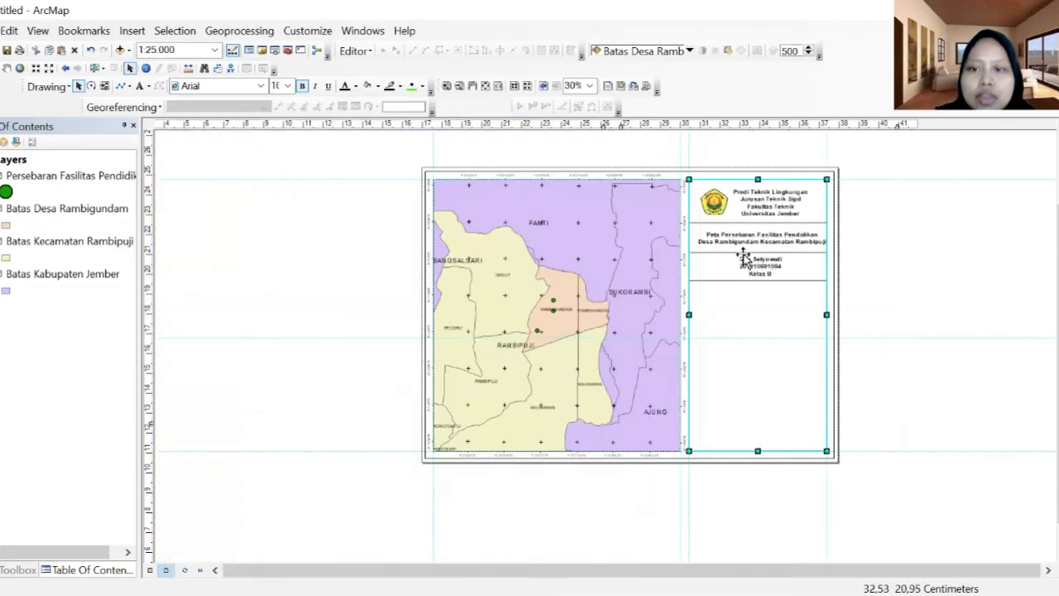
pyautogui.scroll(-1, 819, 225)
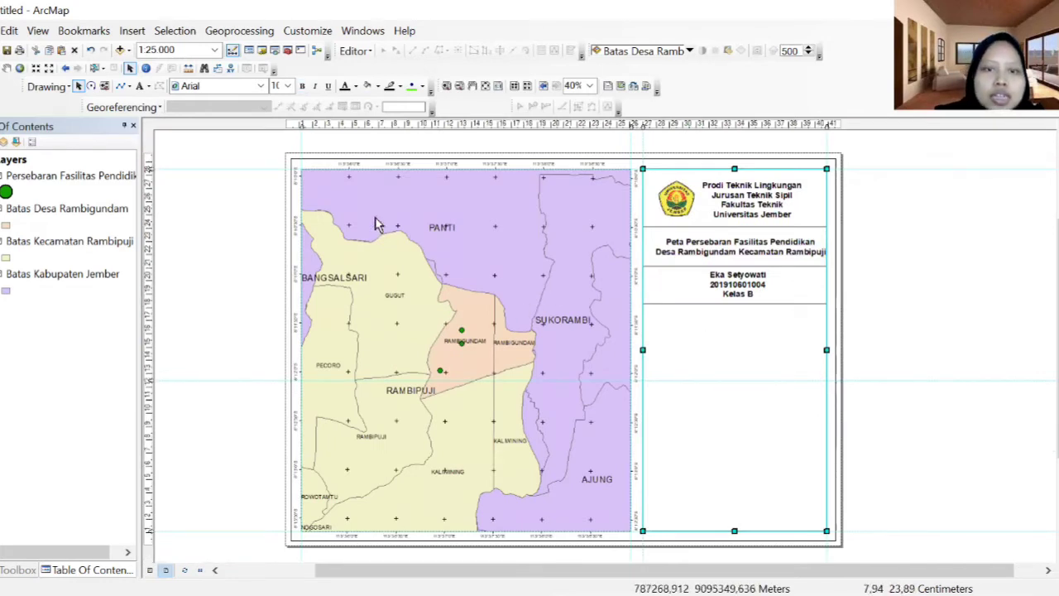
pyautogui.moveTo(152, 381); pyautogui.dragTo(150, 346)
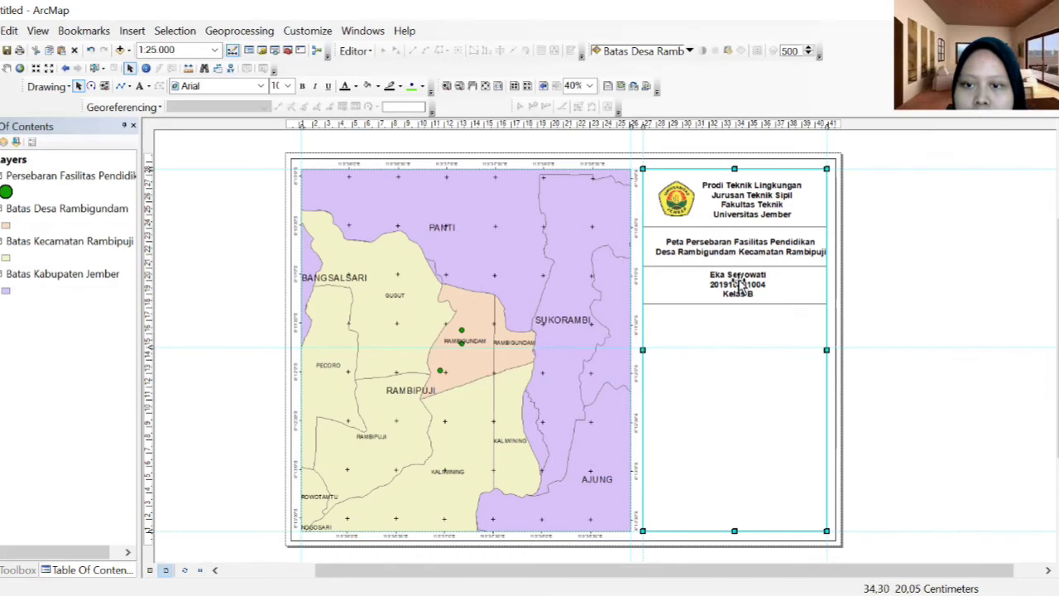
# Move the map title text up slightly within its box and raise the divider line beneath it close to the text.
pyautogui.scroll(3, 741, 284)
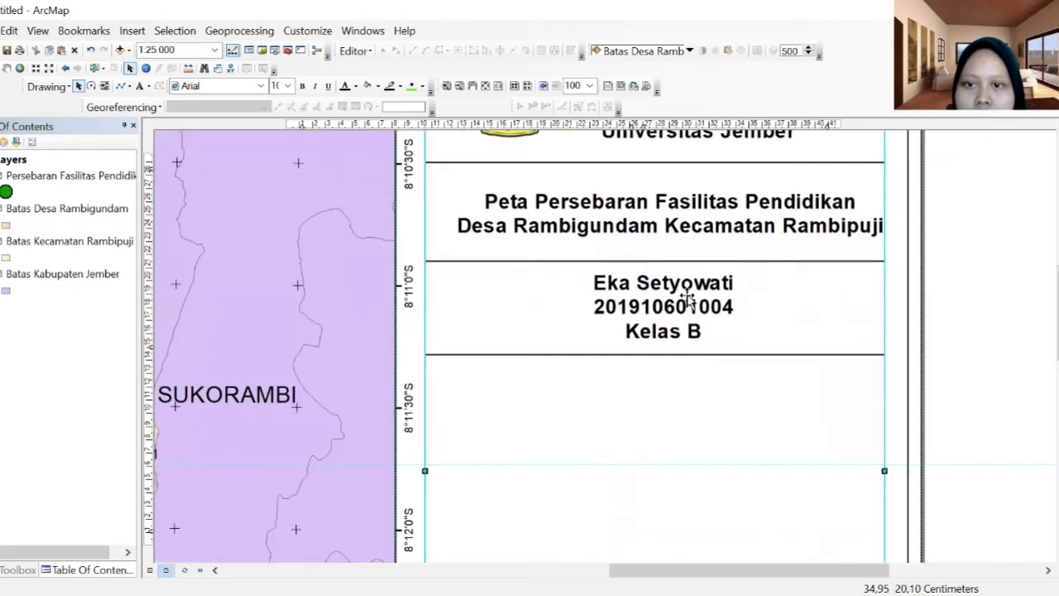
pyautogui.doubleClick(710, 212)
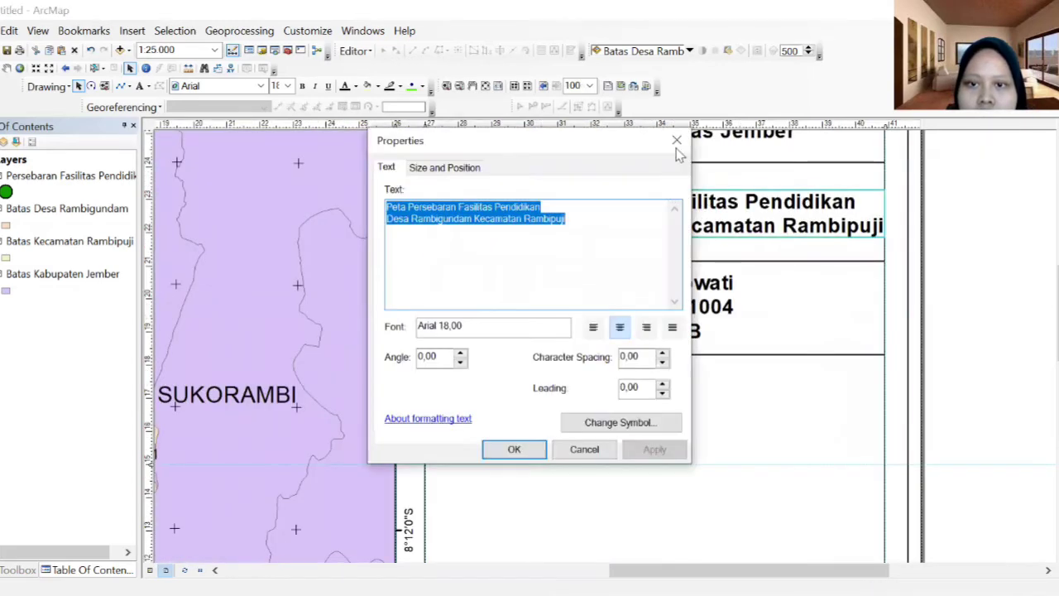
pyautogui.click(679, 144)
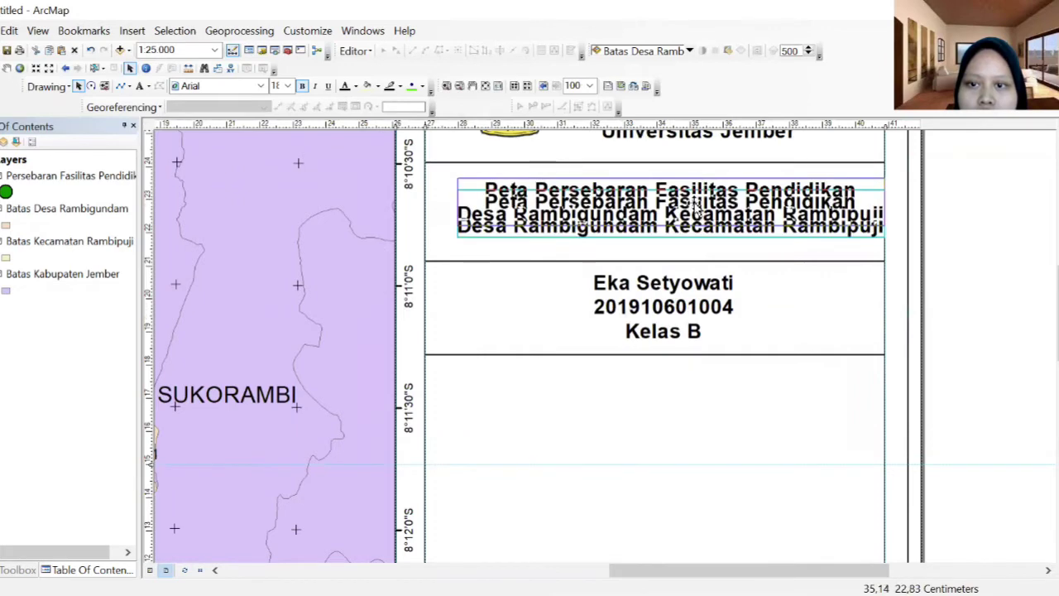
pyautogui.click(709, 262)
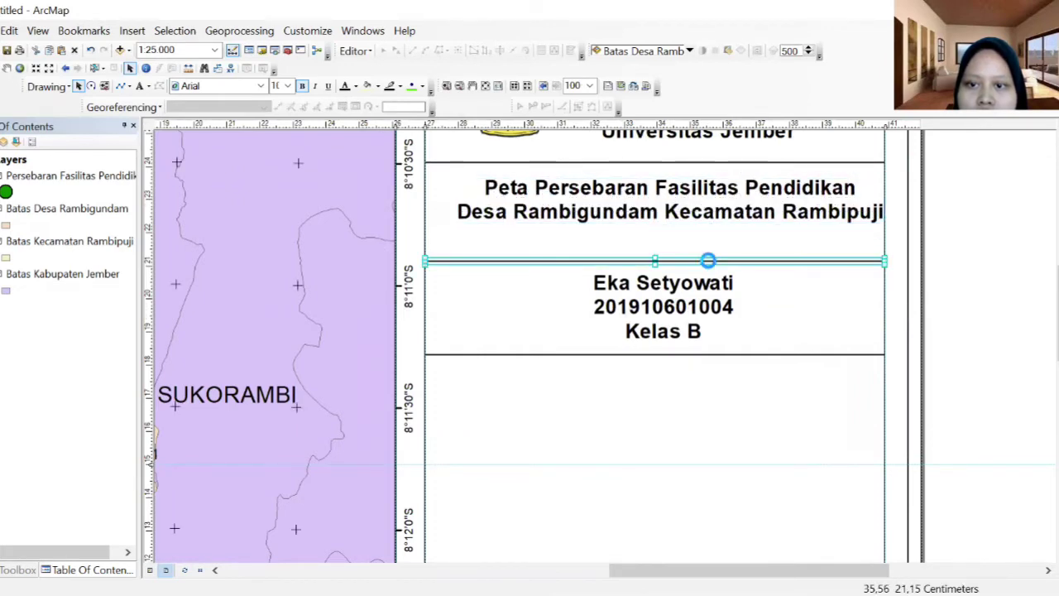
pyautogui.doubleClick(709, 262)
pyautogui.click(676, 157)
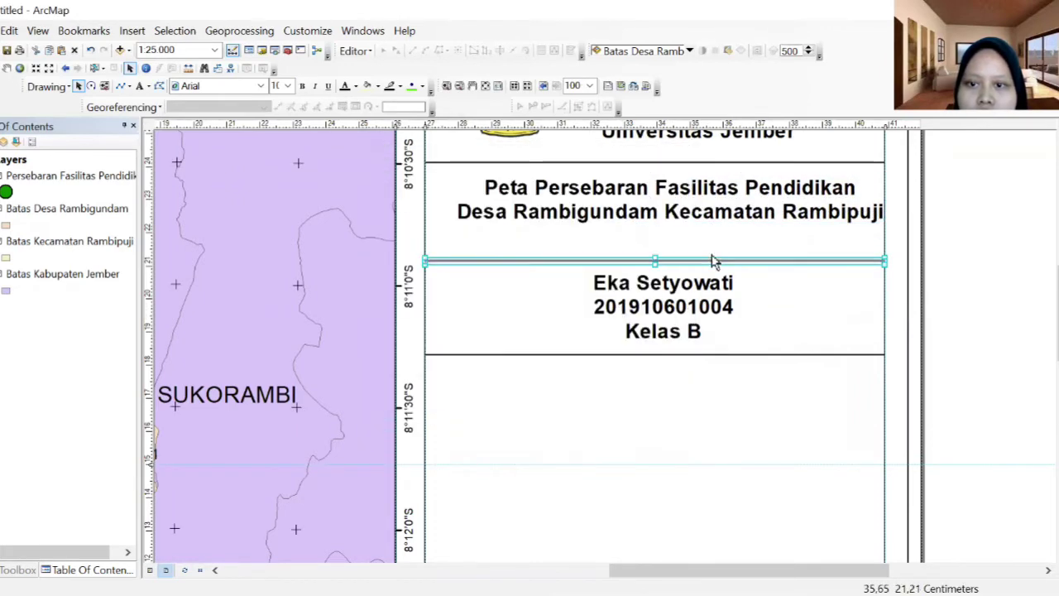
pyautogui.moveTo(715, 261); pyautogui.dragTo(717, 239)
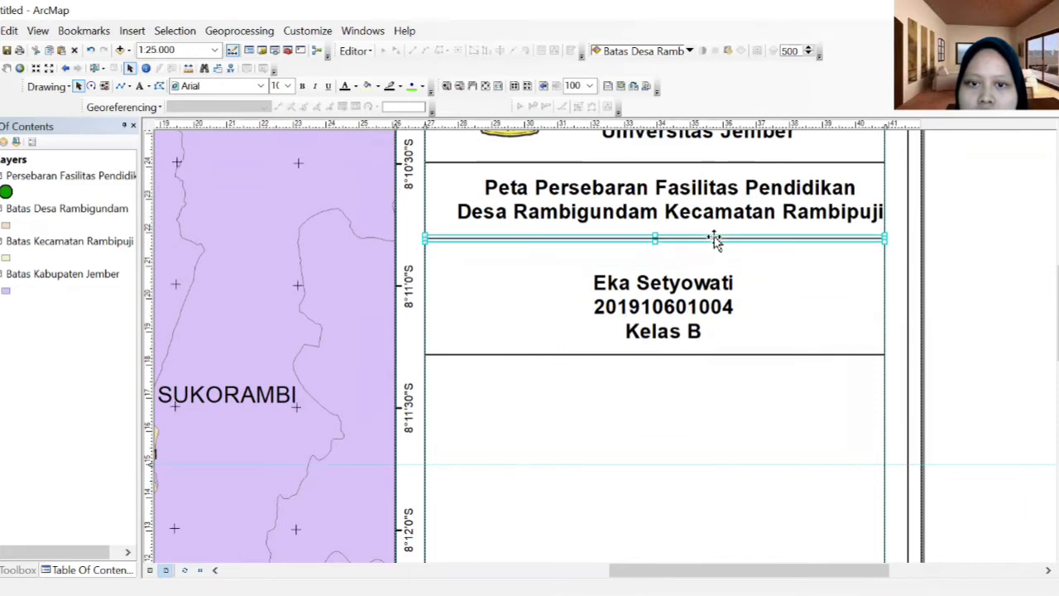
# Shift the author details text block up below the title divider and raise the line beneath it to tighten the box.
pyautogui.moveTo(700, 303); pyautogui.dragTo(692, 277)
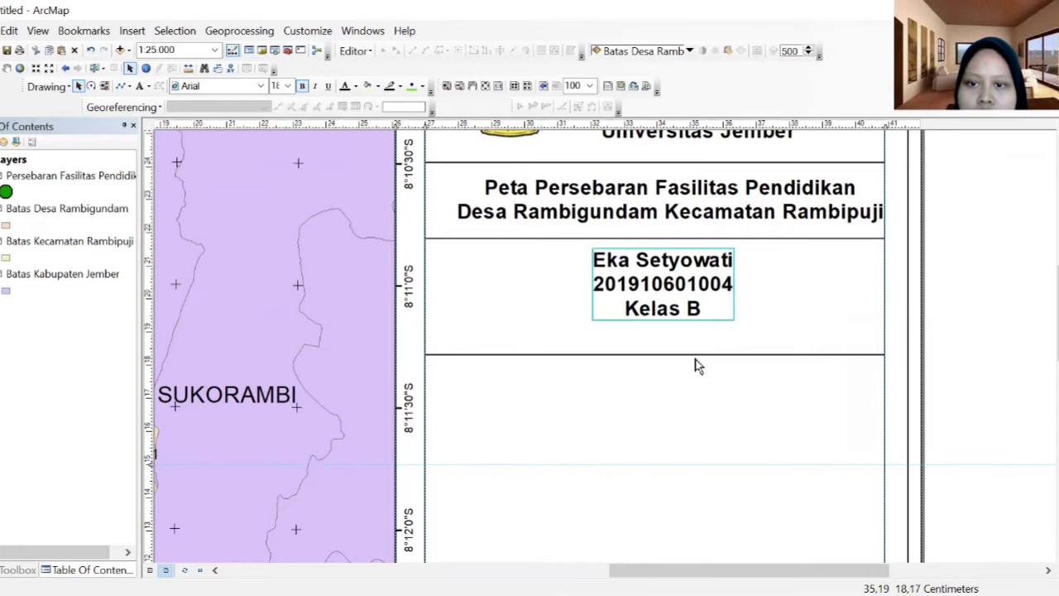
pyautogui.click(698, 355)
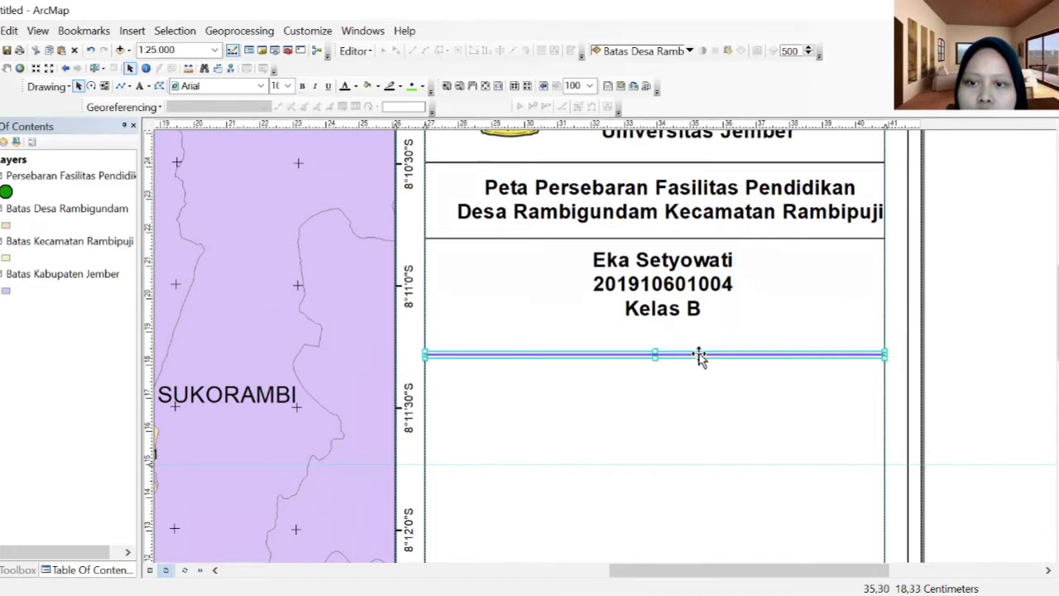
pyautogui.moveTo(700, 355); pyautogui.dragTo(703, 328)
pyautogui.scroll(1, 722, 268)
pyautogui.scroll(1, 722, 266)
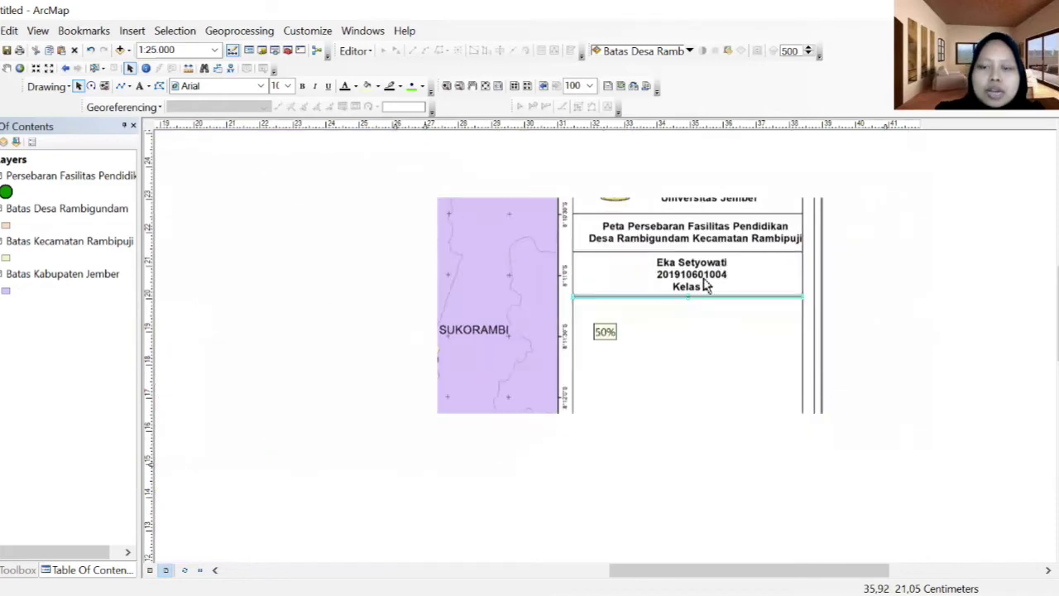
pyautogui.click(923, 300)
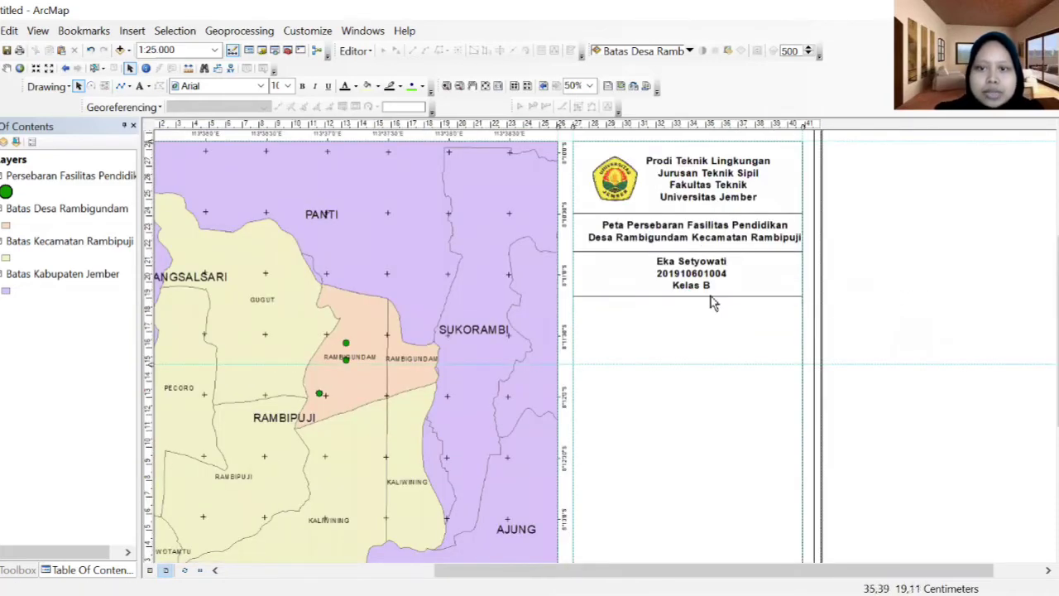
# Duplicate the divider line under the author details and place the copy about 3 cm below it, aligned with the information column.
pyautogui.scroll(1, 733, 269)
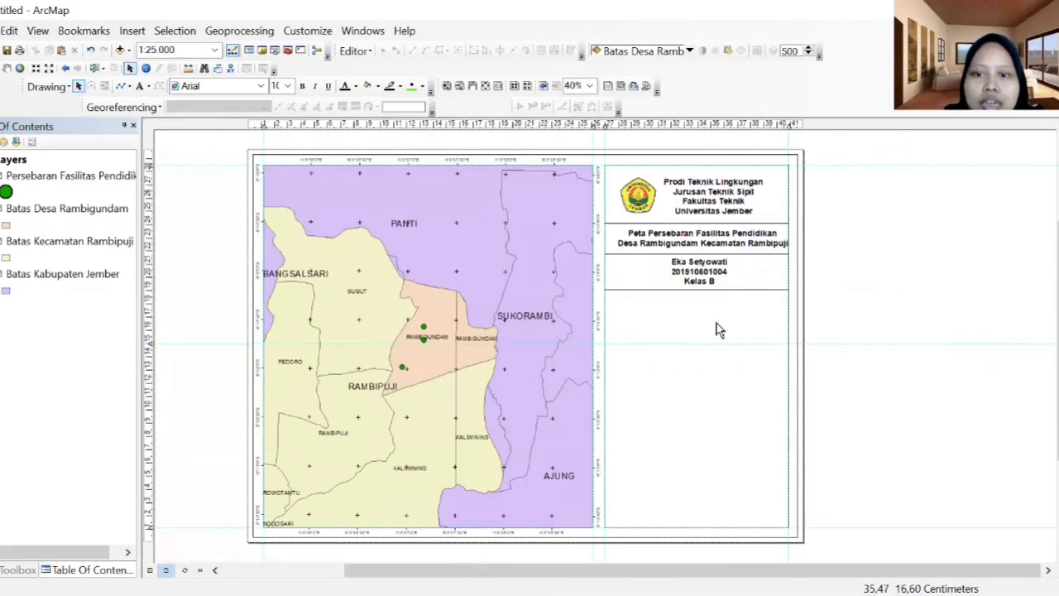
pyautogui.scroll(-1, 718, 329)
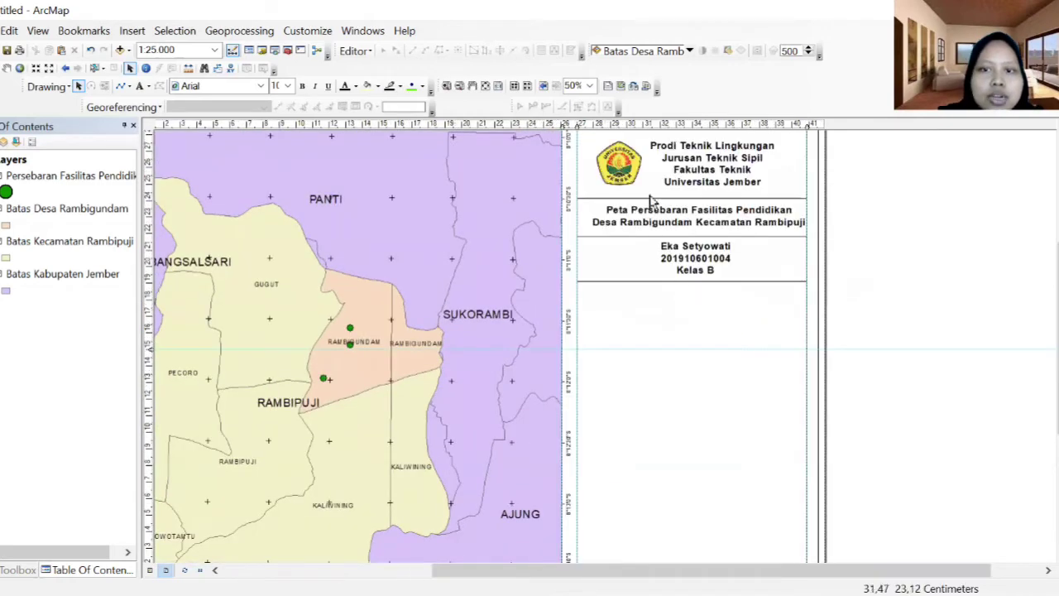
pyautogui.click(728, 282)
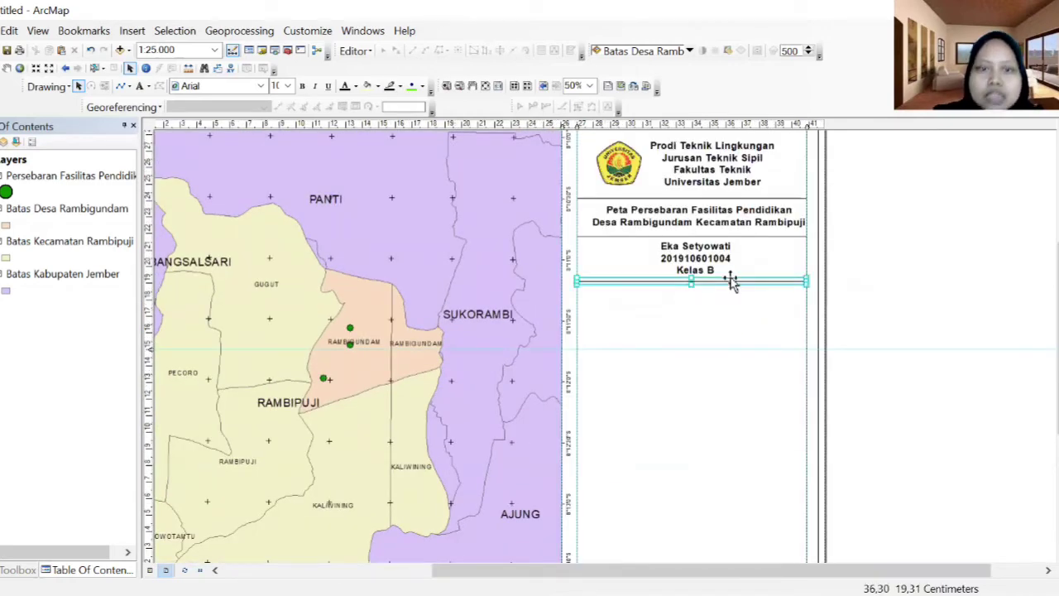
pyautogui.click(719, 329)
pyautogui.press('Tab')
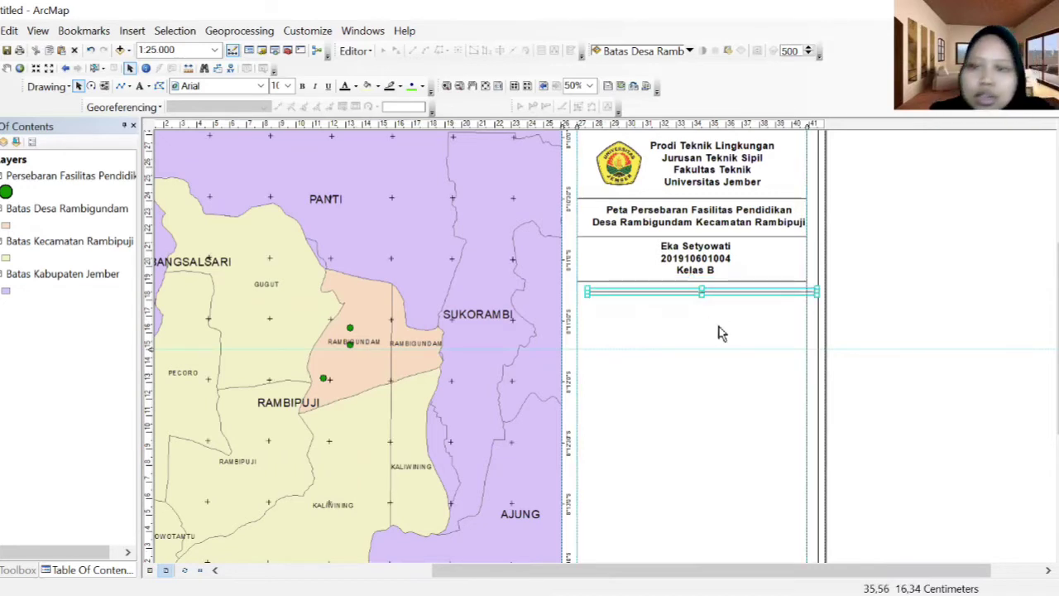
pyautogui.moveTo(741, 293); pyautogui.dragTo(731, 326)
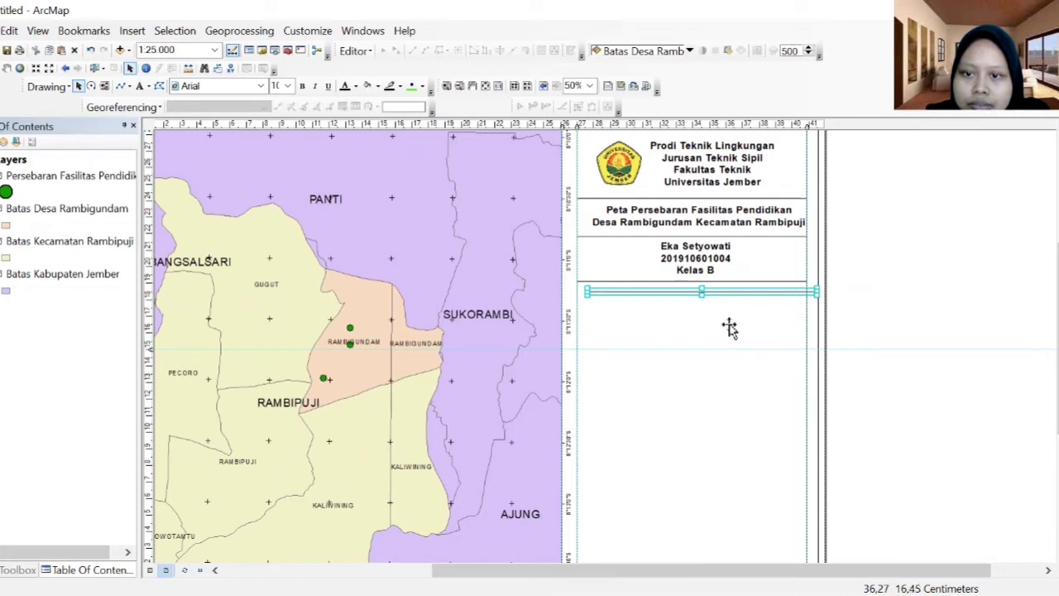
pyautogui.click(885, 308)
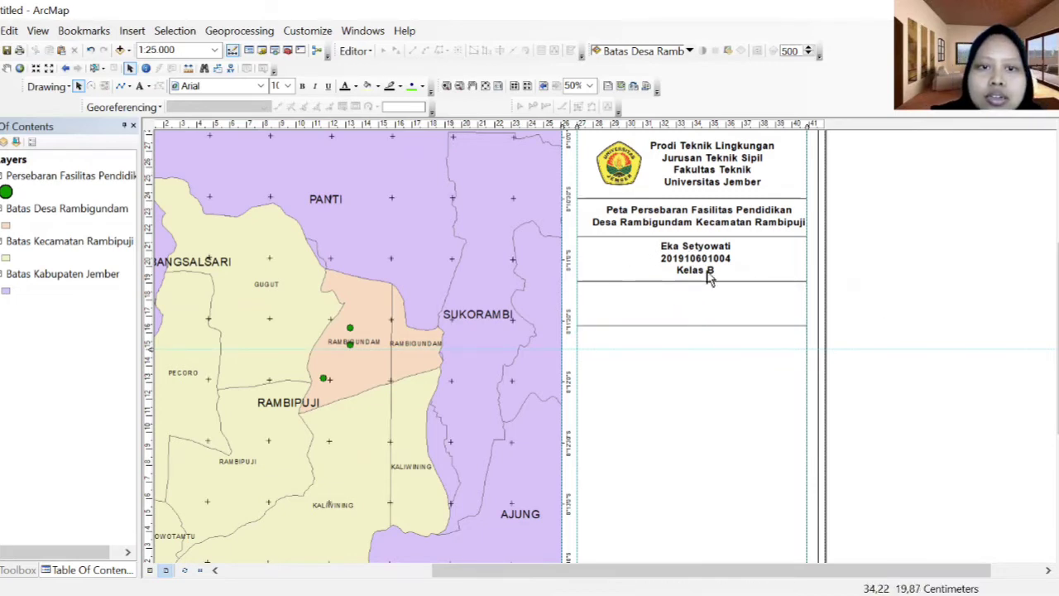
# Insert an alternating scale bar with the selector's default settings into the layout.
pyautogui.click(131, 33)
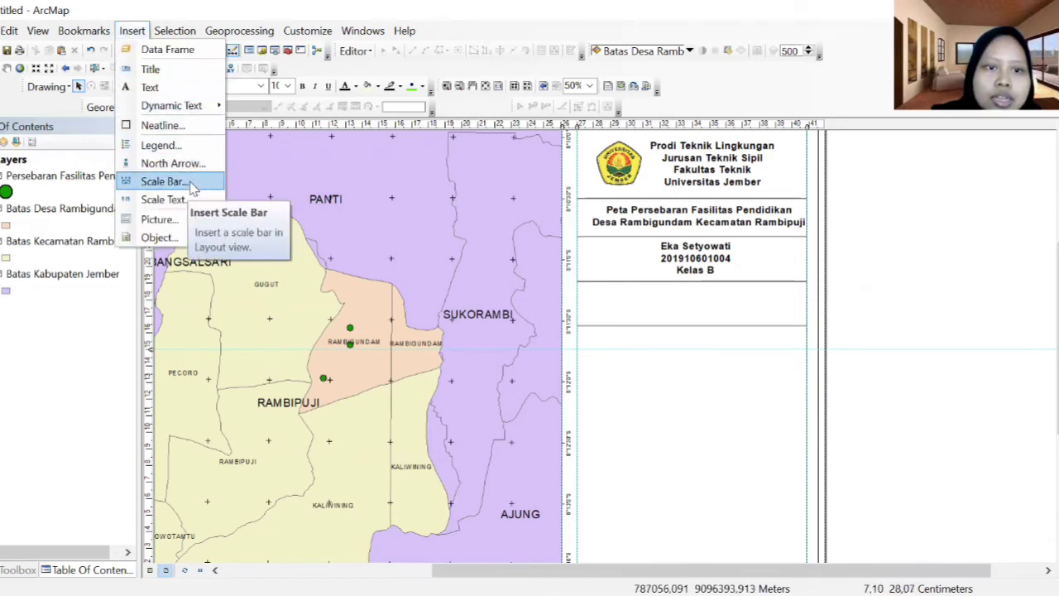
pyautogui.click(163, 181)
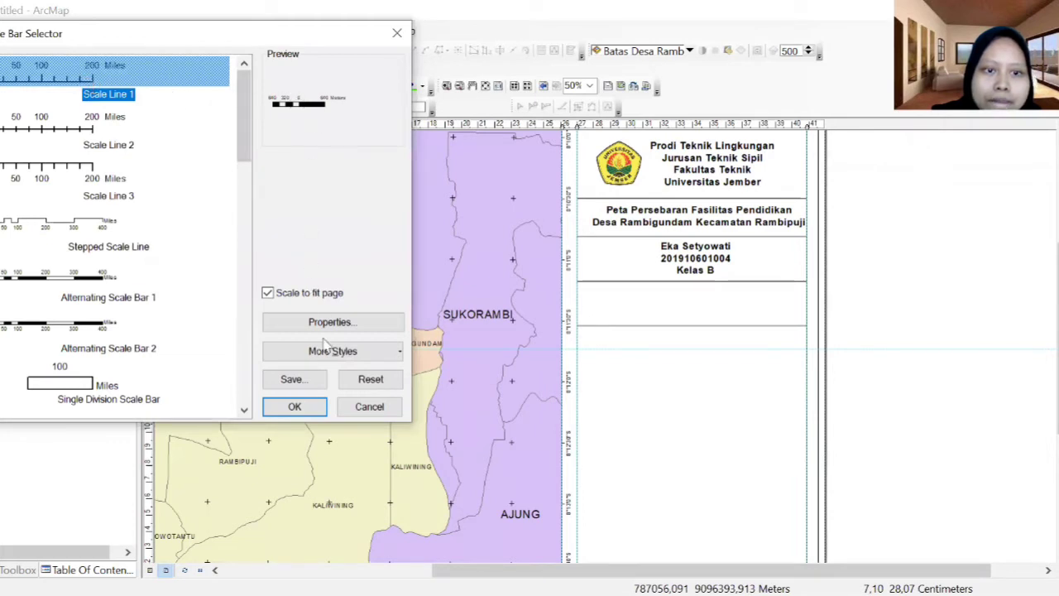
pyautogui.click(298, 409)
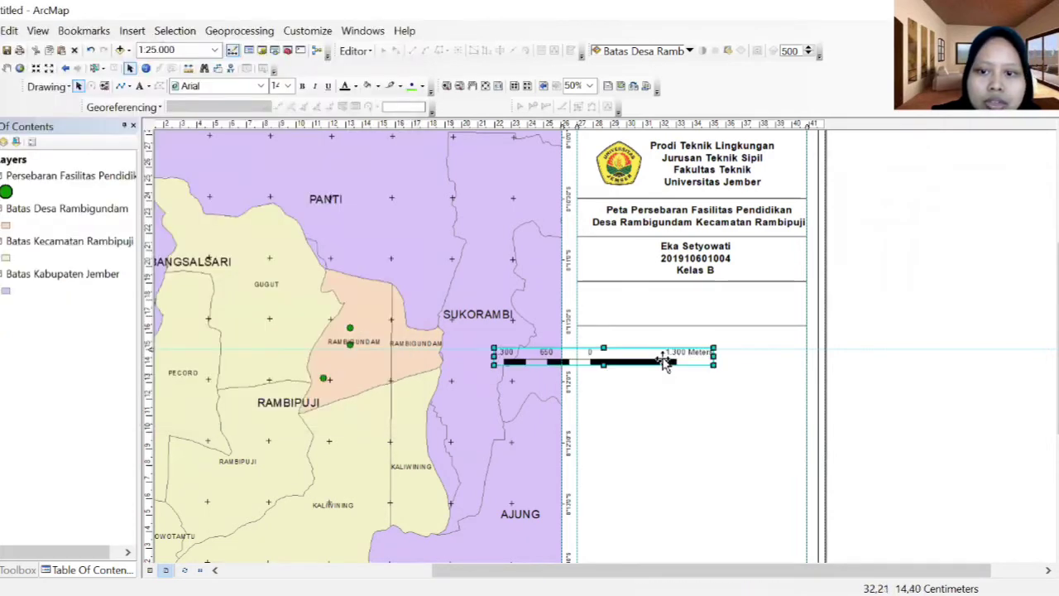
# Set the scale bar's division units to Kilometers.
pyautogui.rightClick(662, 364)
pyautogui.click(695, 348)
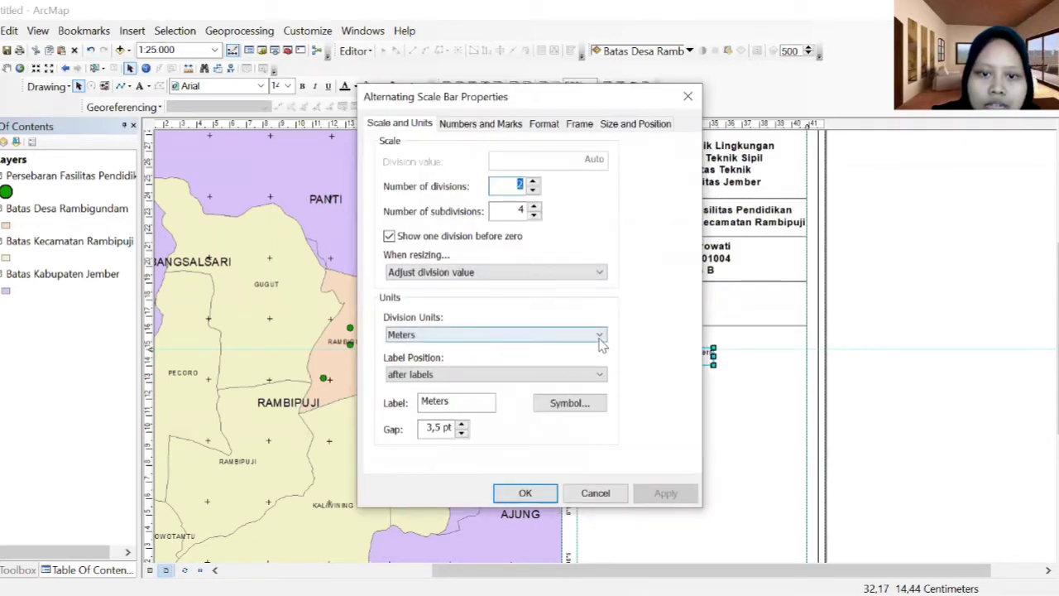
pyautogui.click(600, 334)
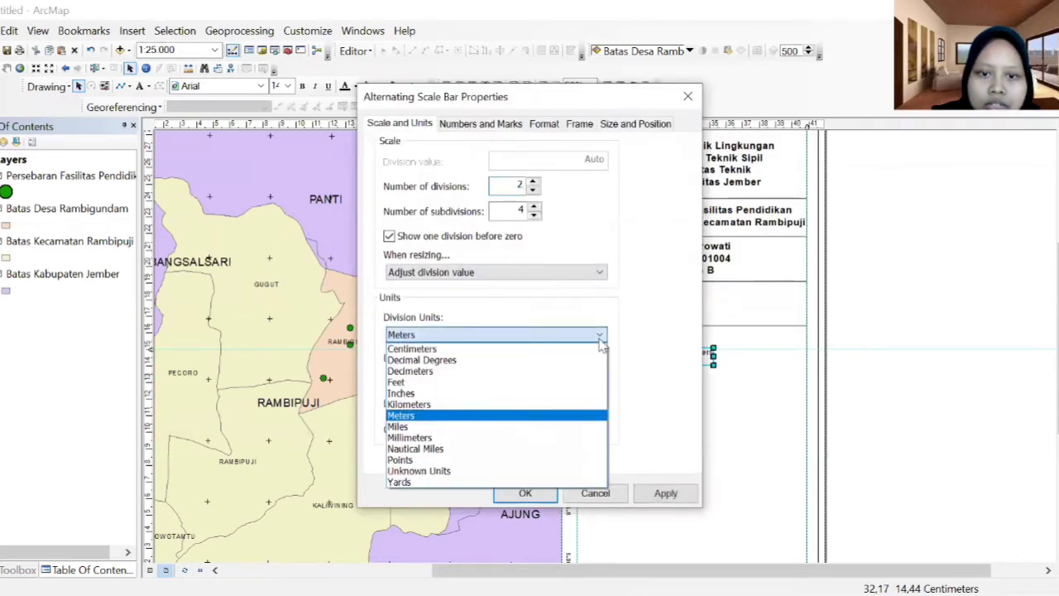
pyautogui.click(532, 404)
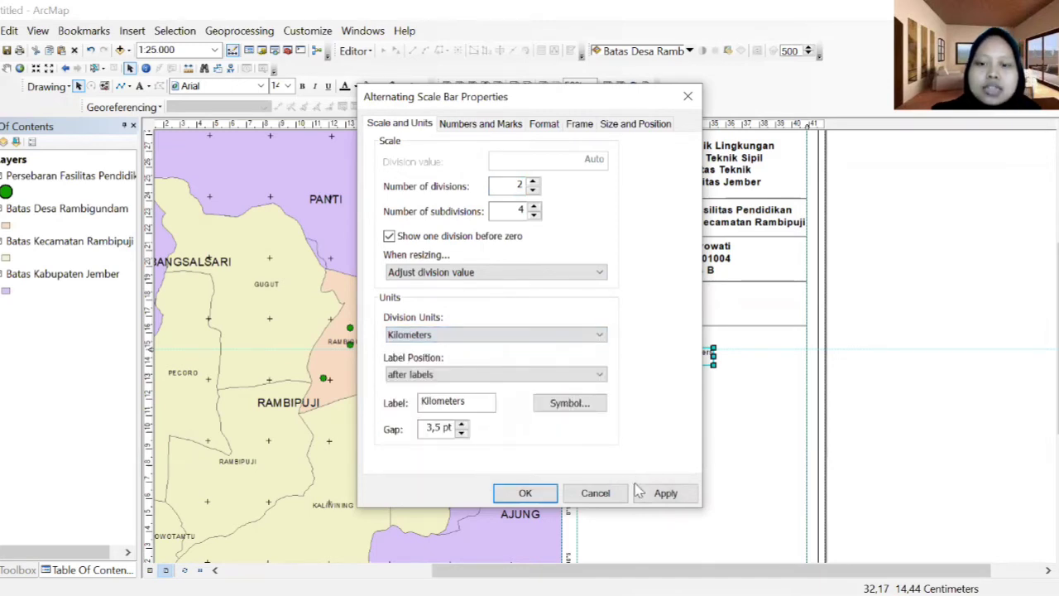
pyautogui.click(660, 495)
pyautogui.click(525, 492)
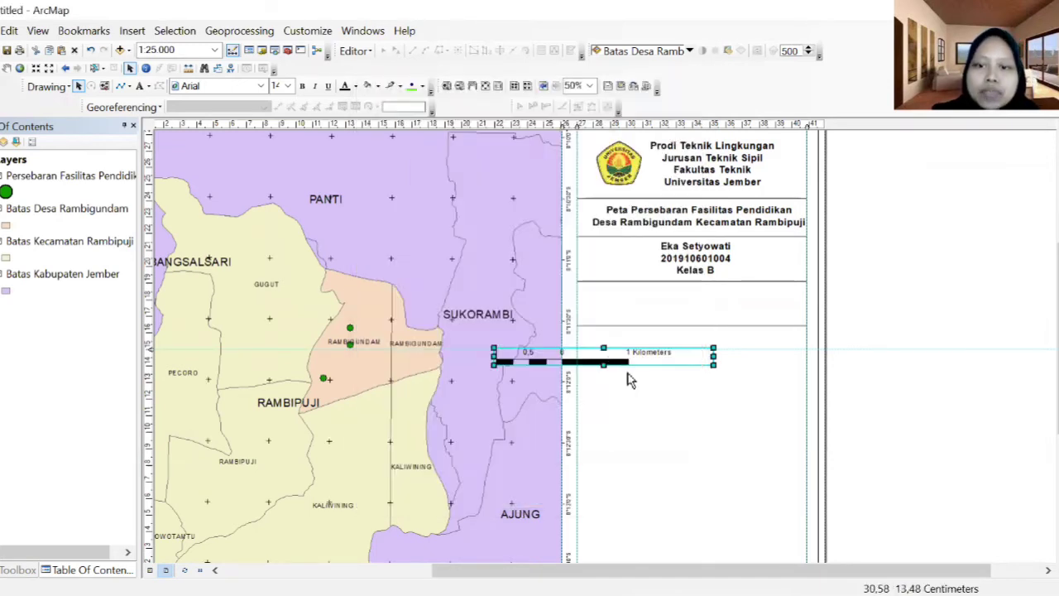
# Shrink the scale bar and position it inside the empty box below the author details.
pyautogui.moveTo(616, 358); pyautogui.dragTo(735, 359)
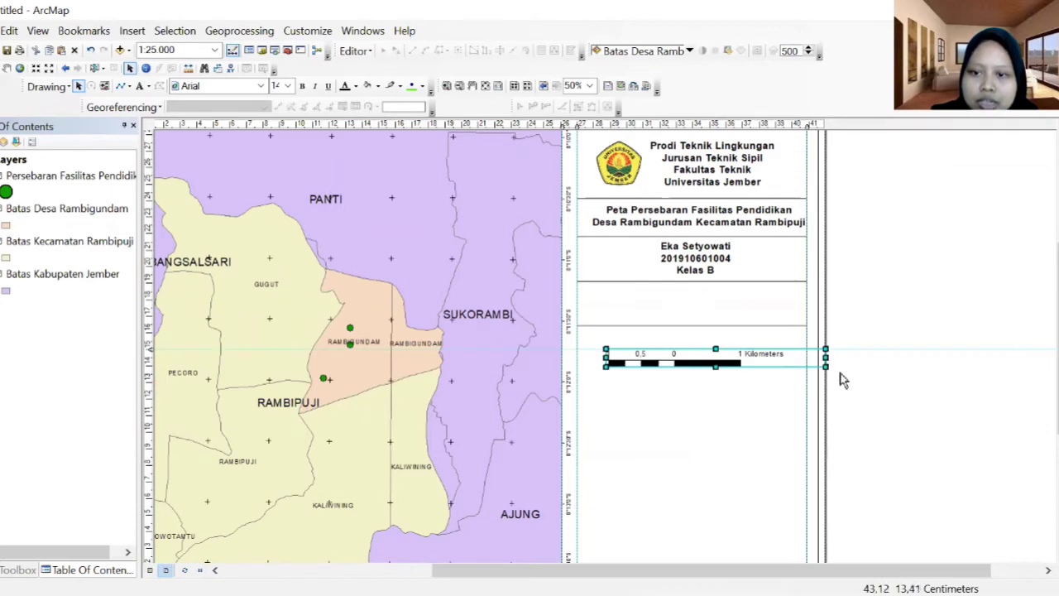
pyautogui.moveTo(826, 366); pyautogui.dragTo(734, 323)
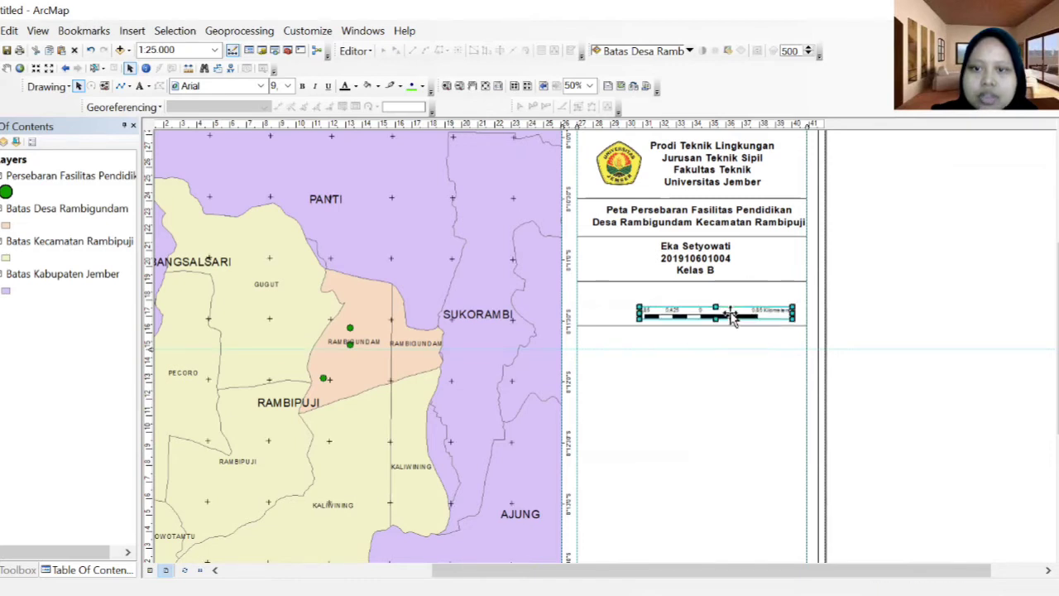
pyautogui.click(740, 371)
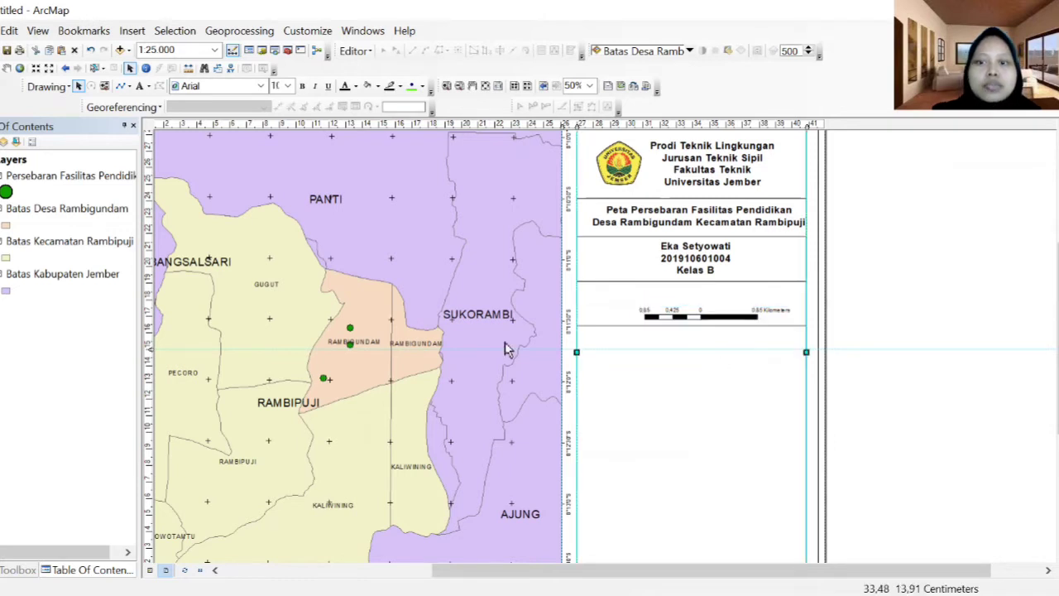
# Insert an Absolute Scale text and place it above the scale bar in the information column.
pyautogui.click(130, 30)
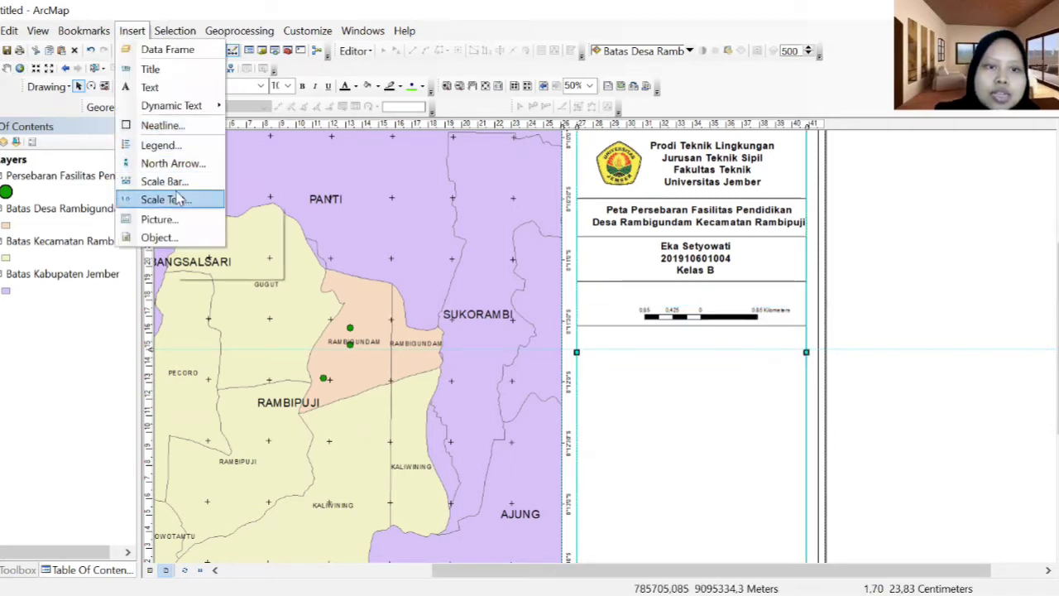
pyautogui.click(176, 200)
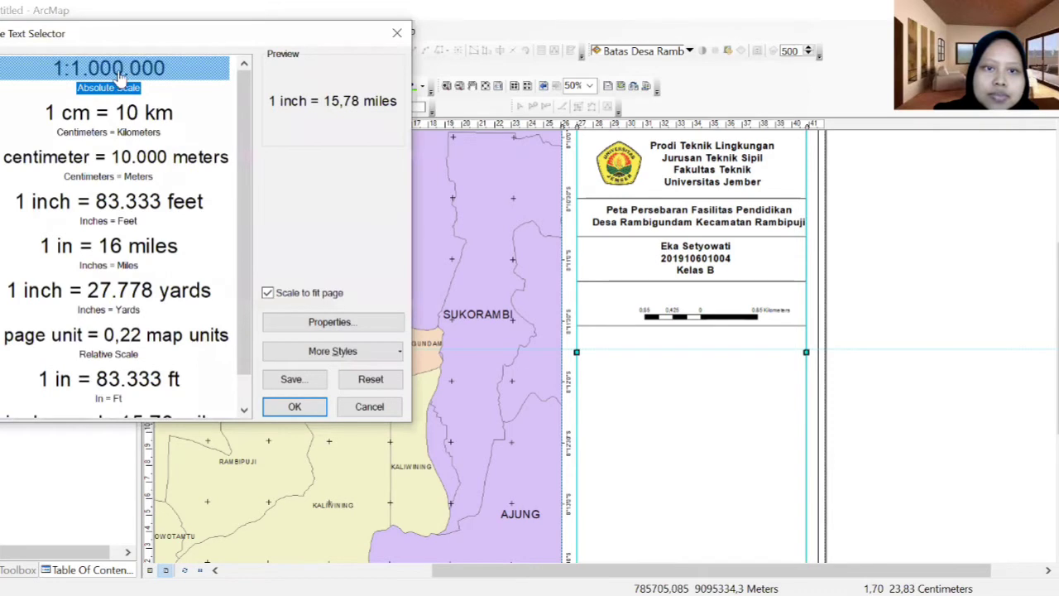
pyautogui.click(116, 73)
pyautogui.click(291, 407)
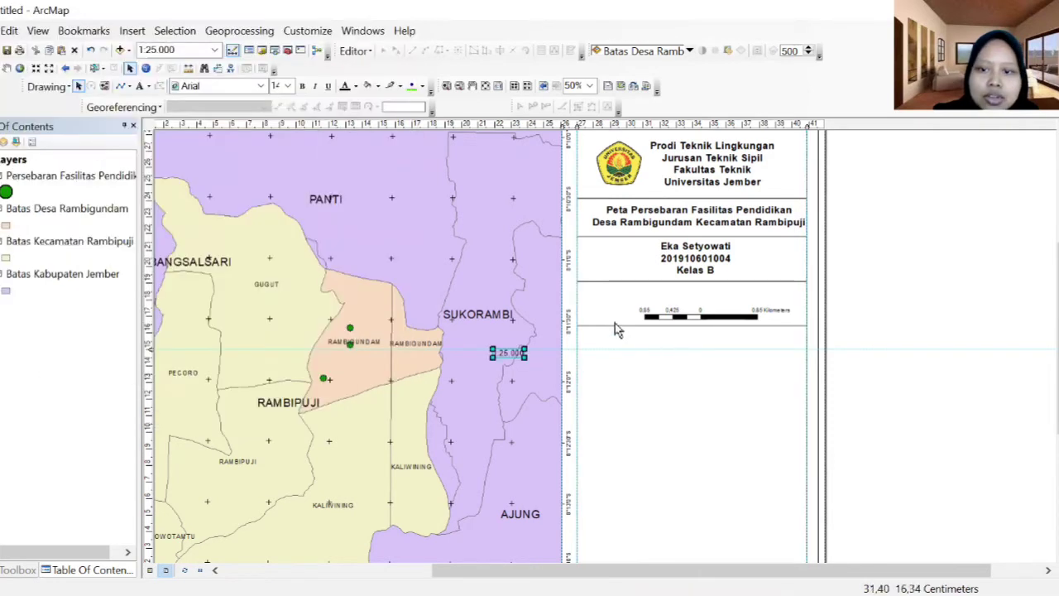
pyautogui.moveTo(508, 356); pyautogui.dragTo(718, 306)
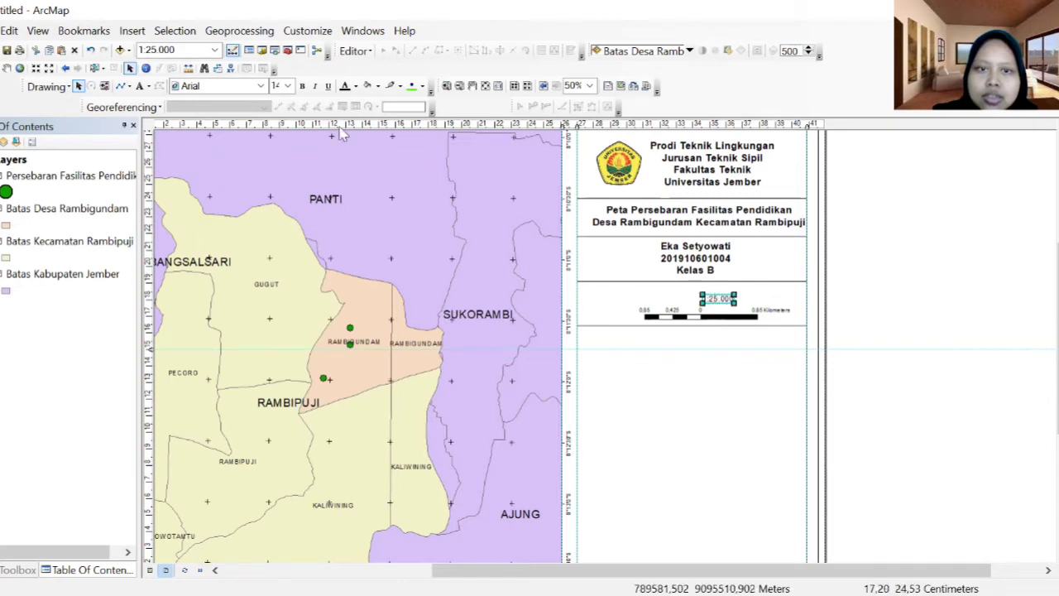
# Set the scale text's font size to 20 and nudge it up to clear the scale bar.
pyautogui.click(287, 86)
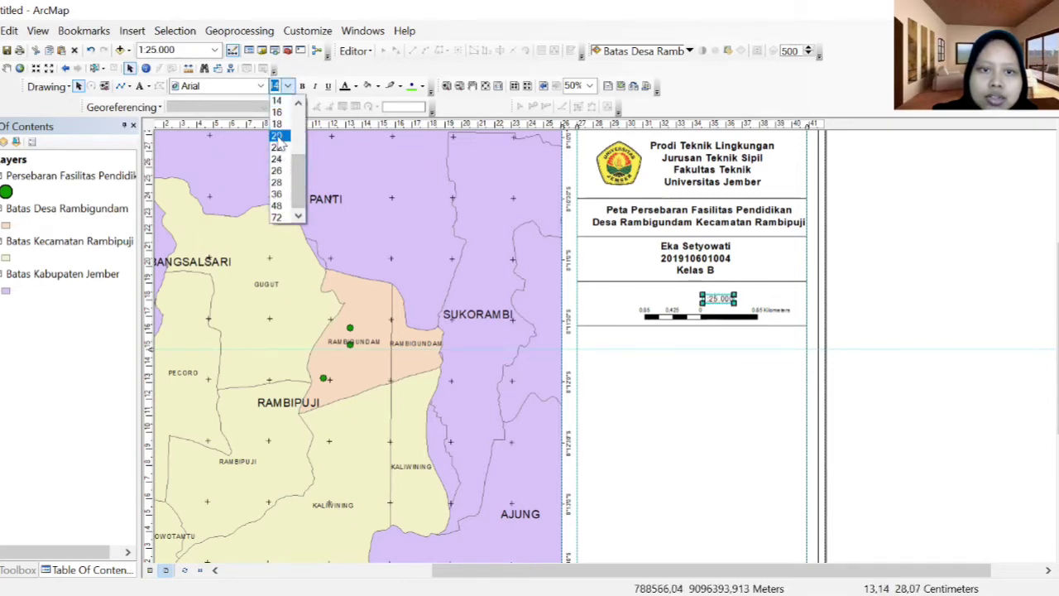
pyautogui.click(280, 166)
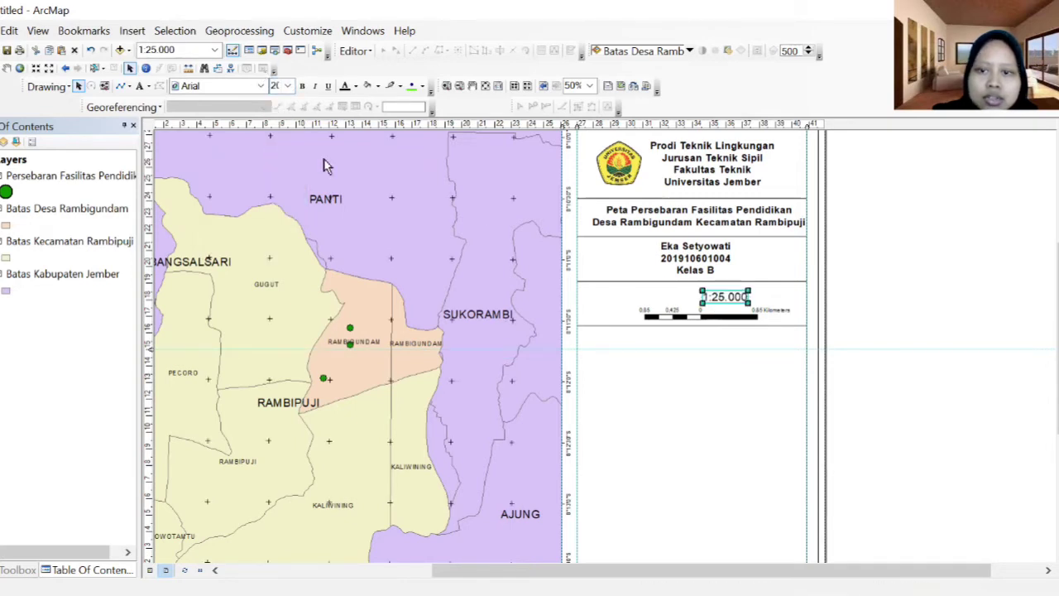
pyautogui.click(729, 303)
pyautogui.press('Return')
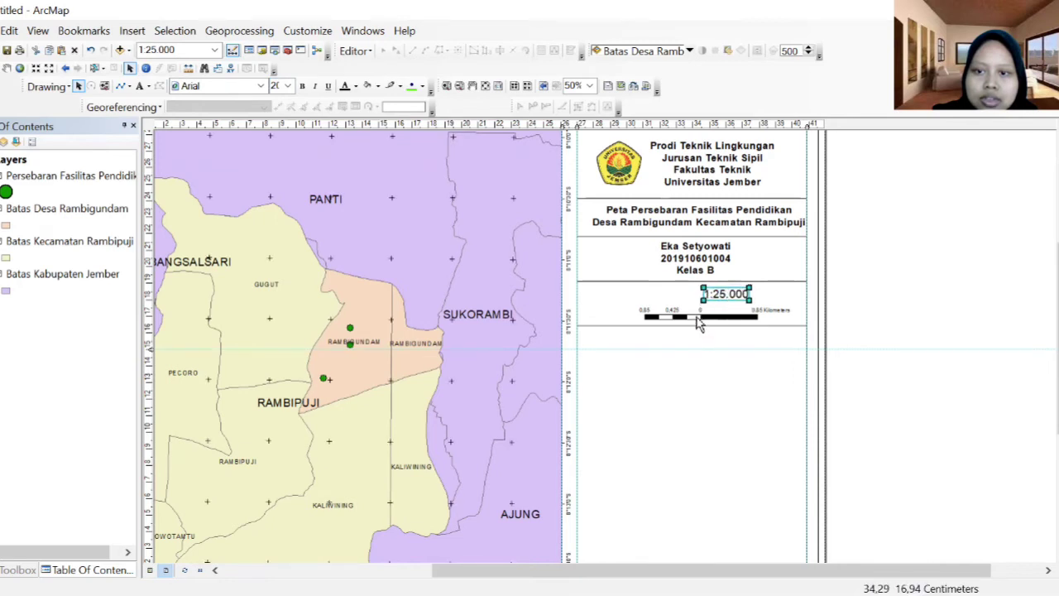
pyautogui.click(730, 361)
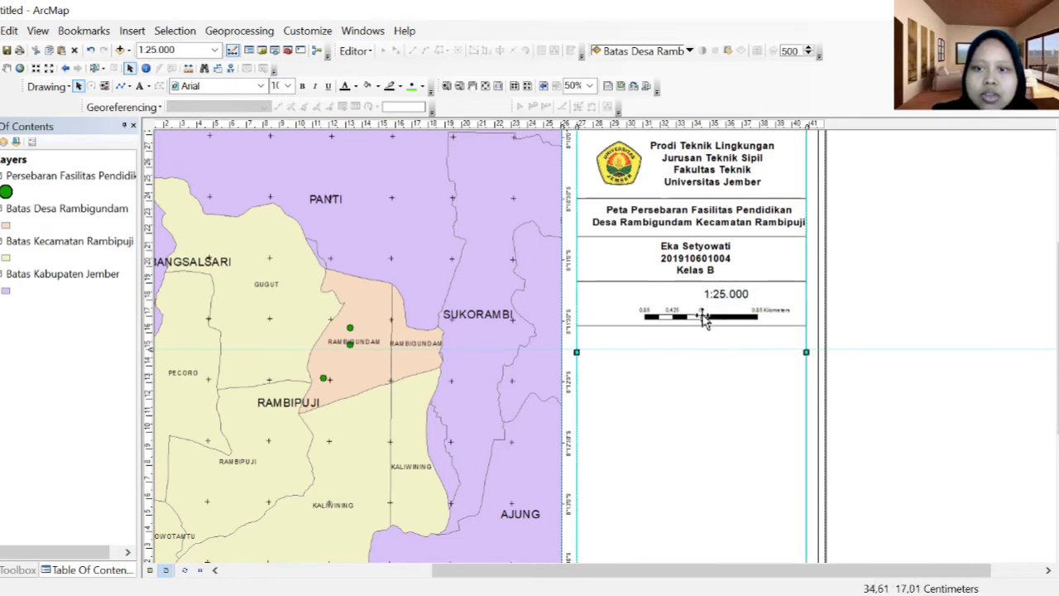
pyautogui.click(951, 282)
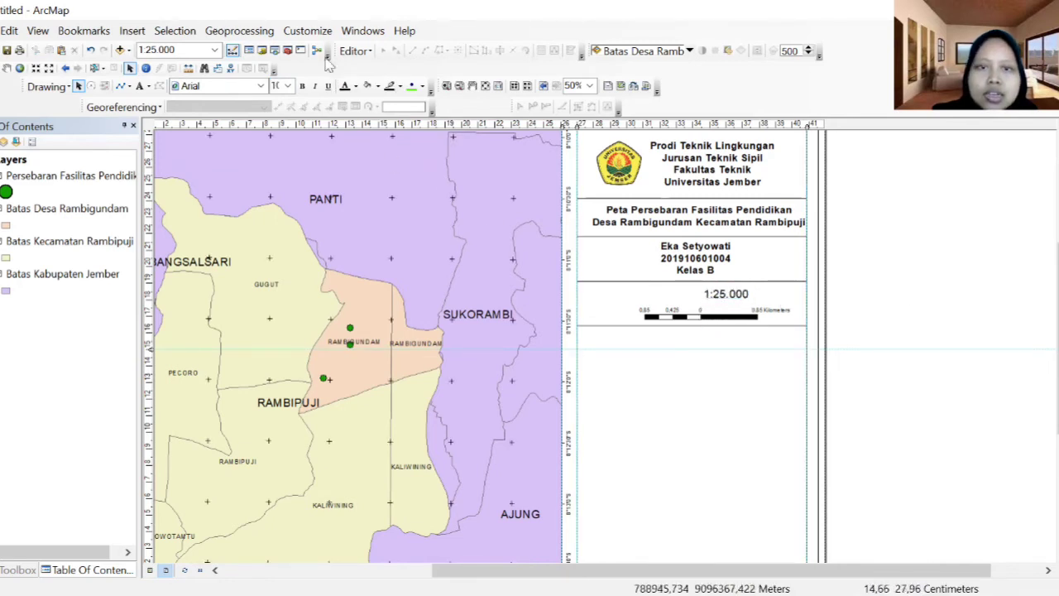
# Insert a text element reading SKALA and place it beside the 1:25.000 scale text.
pyautogui.click(132, 32)
pyautogui.click(158, 89)
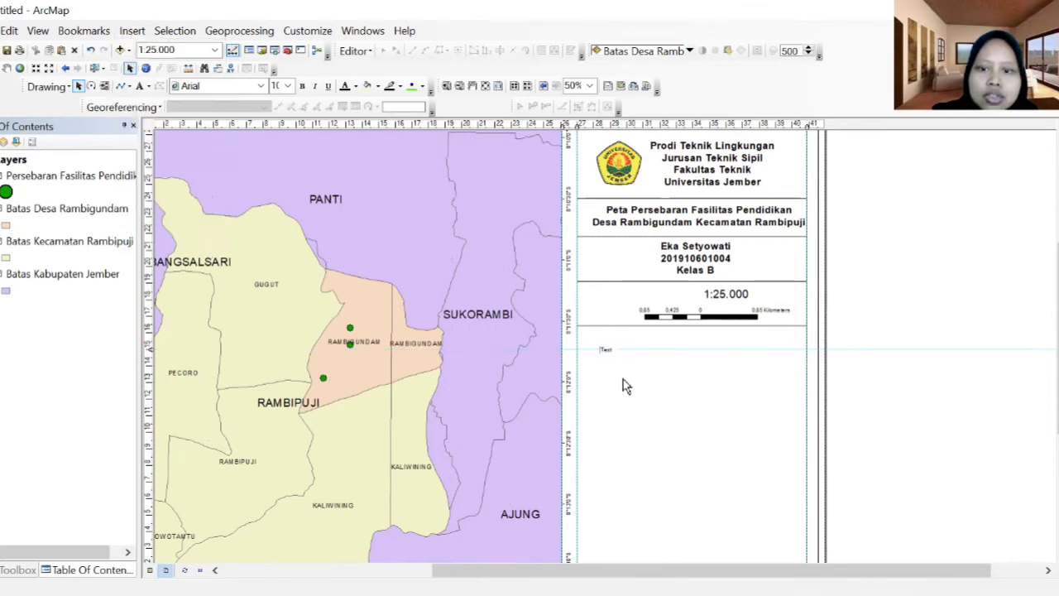
pyautogui.moveTo(614, 346); pyautogui.dragTo(675, 294)
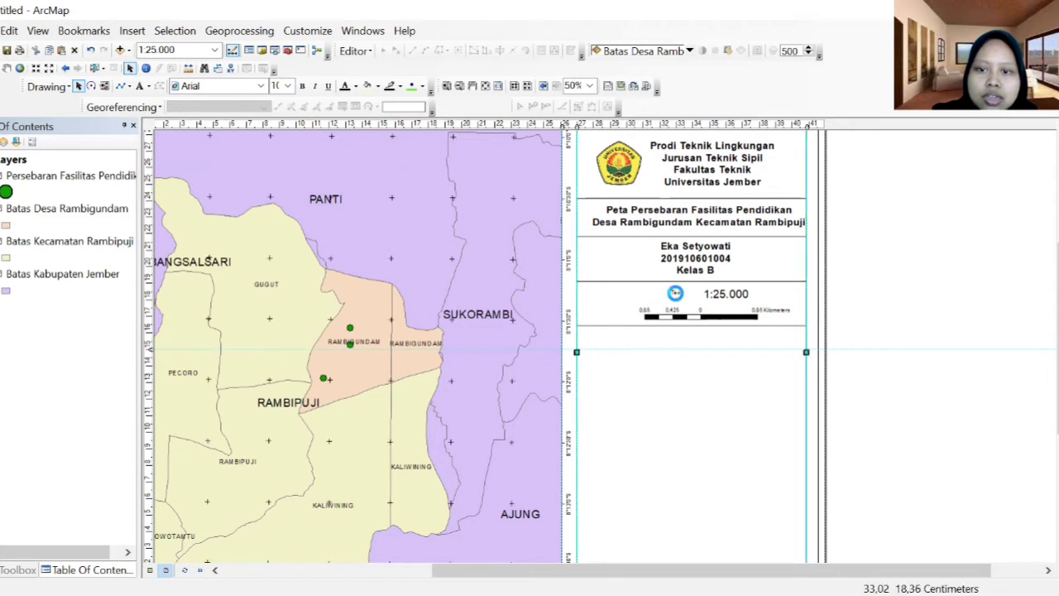
pyautogui.write('SKALA')
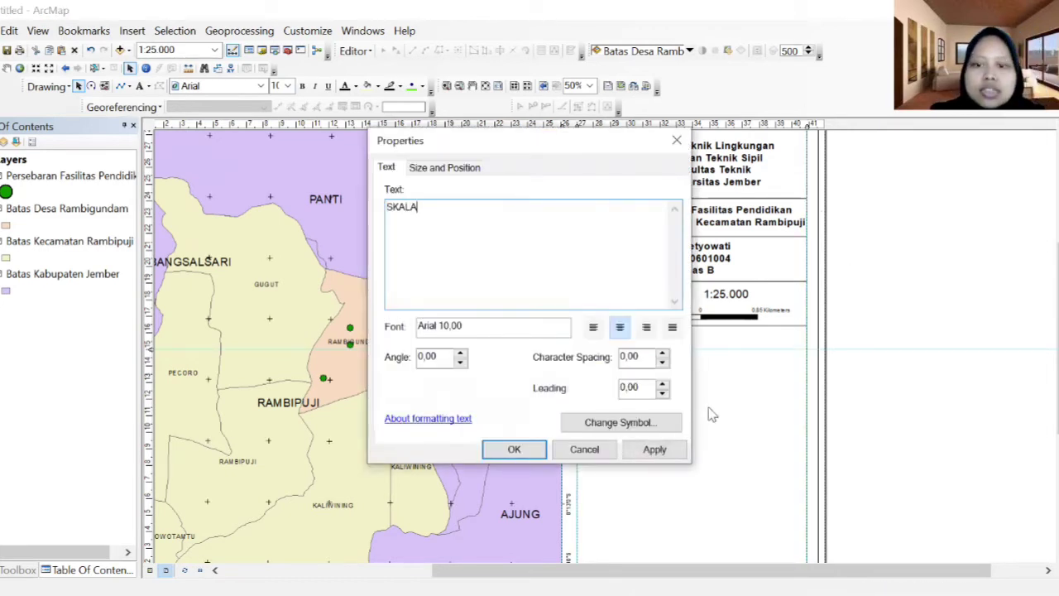
pyautogui.click(667, 452)
pyautogui.click(513, 448)
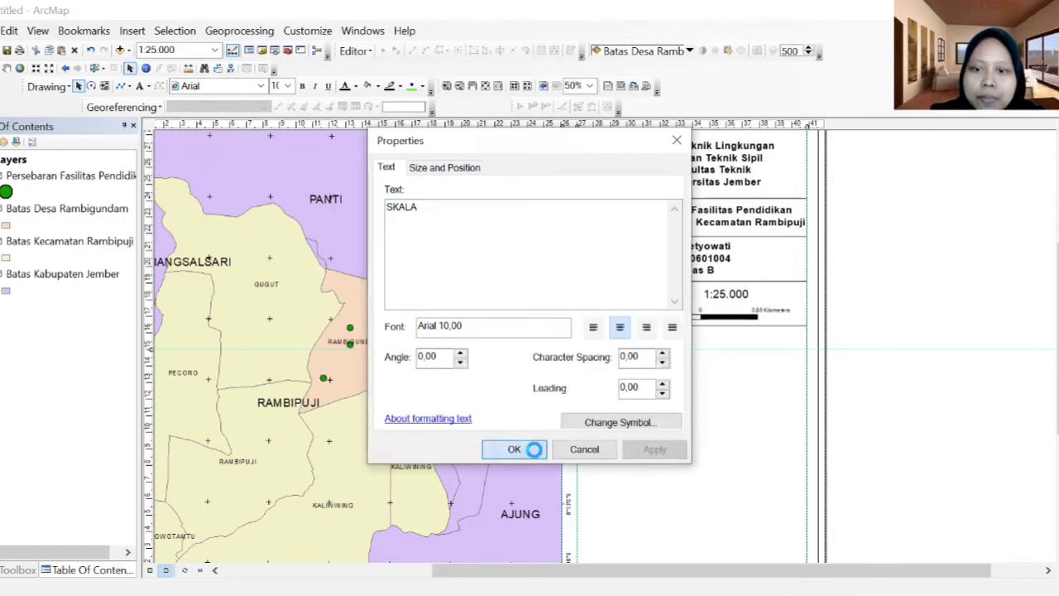
# Set the SKALA label's font size to 18 and nudge it into line with the 1:25.000 text.
pyautogui.click(287, 86)
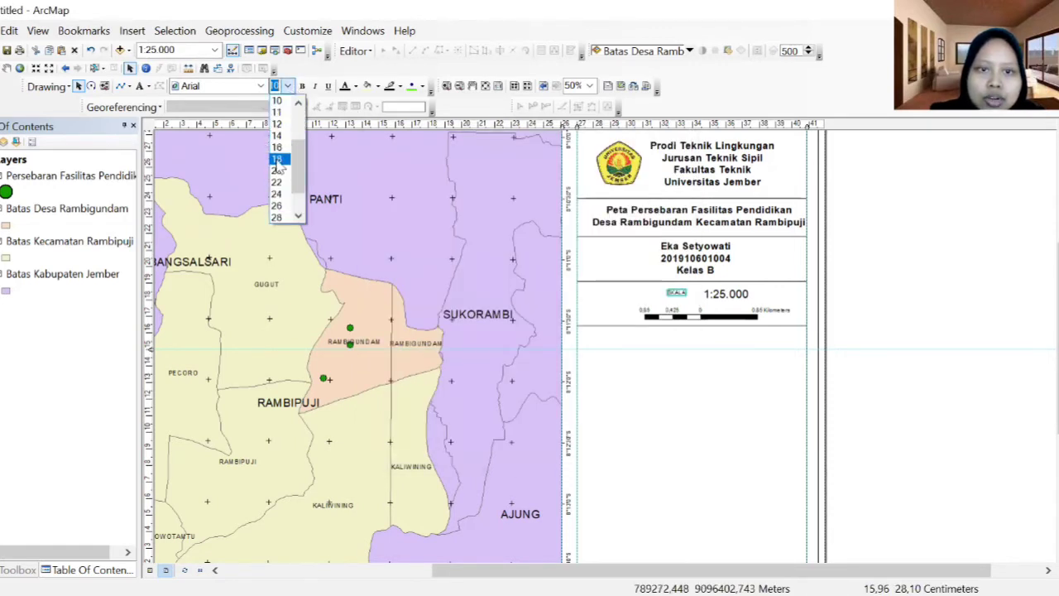
pyautogui.click(276, 159)
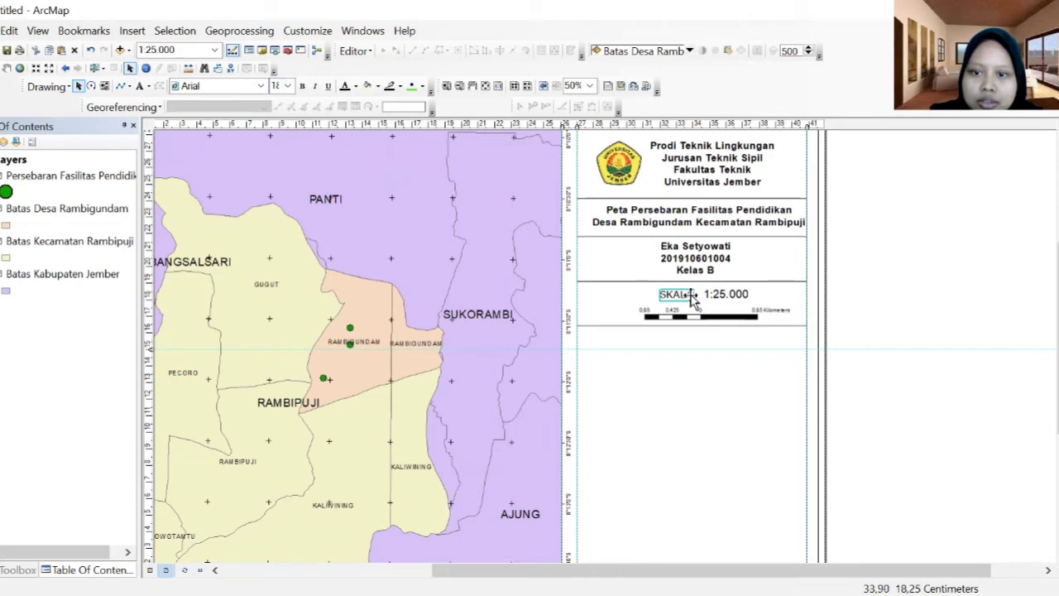
pyautogui.moveTo(686, 299); pyautogui.dragTo(683, 296)
pyautogui.click(720, 383)
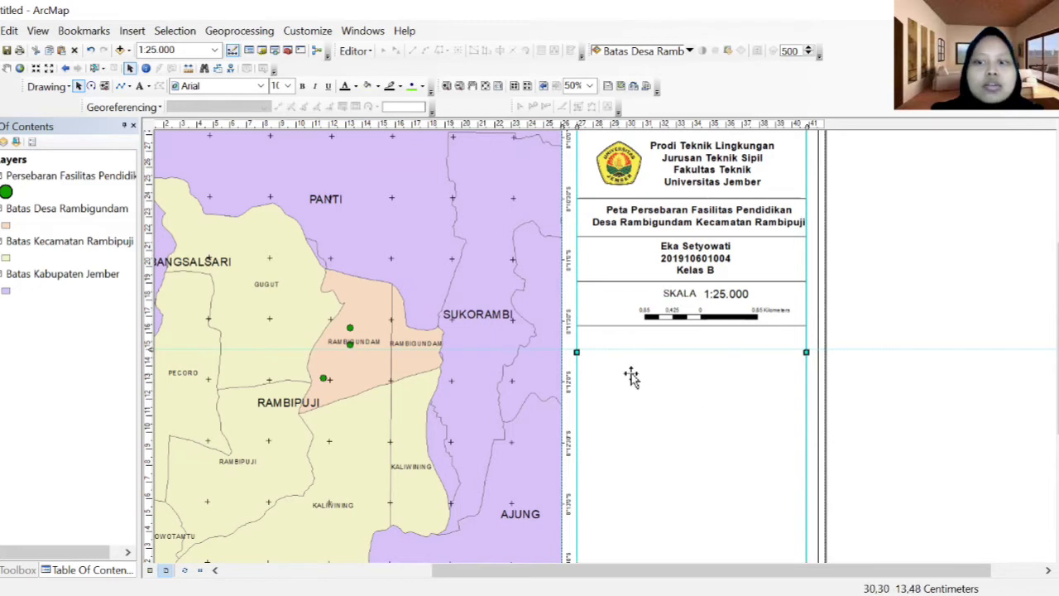
# Insert the ESRI North 8 north arrow and place it beside the scale bar in the information column.
pyautogui.click(137, 38)
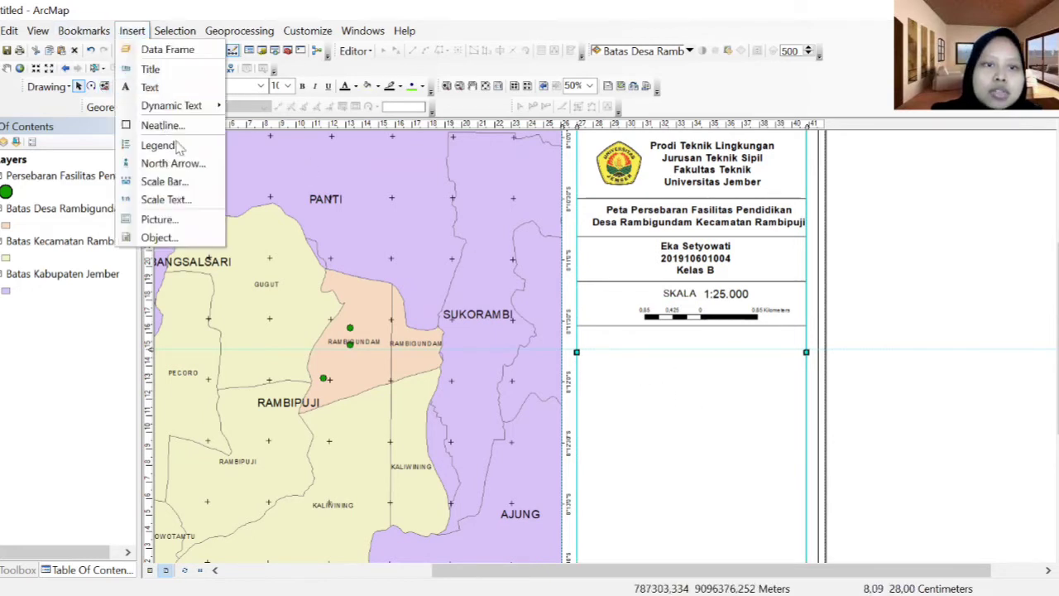
pyautogui.click(180, 163)
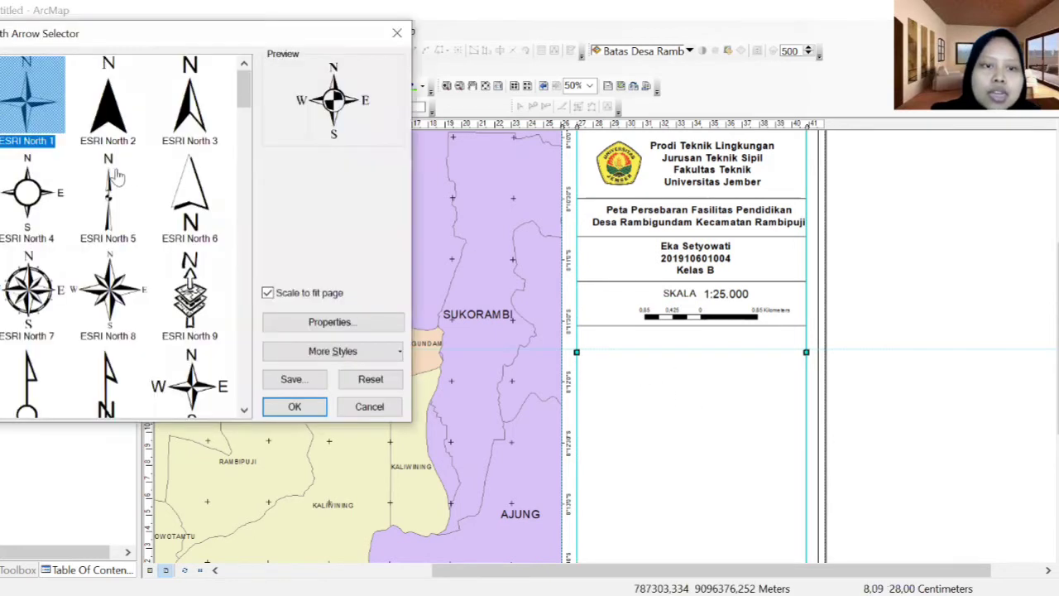
pyautogui.click(104, 292)
pyautogui.scroll(-1, 86, 172)
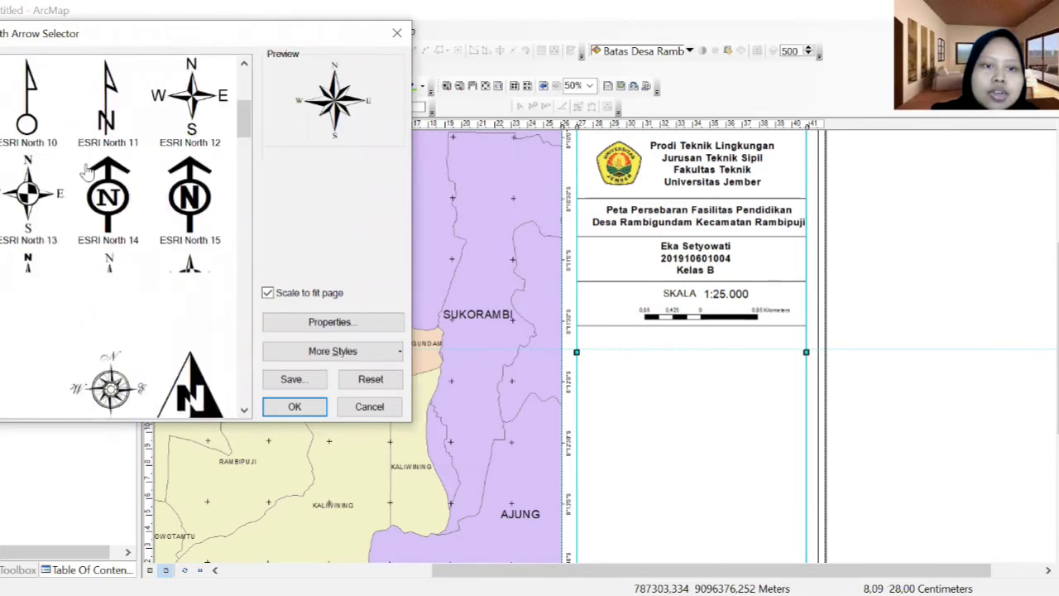
pyautogui.scroll(1, 89, 171)
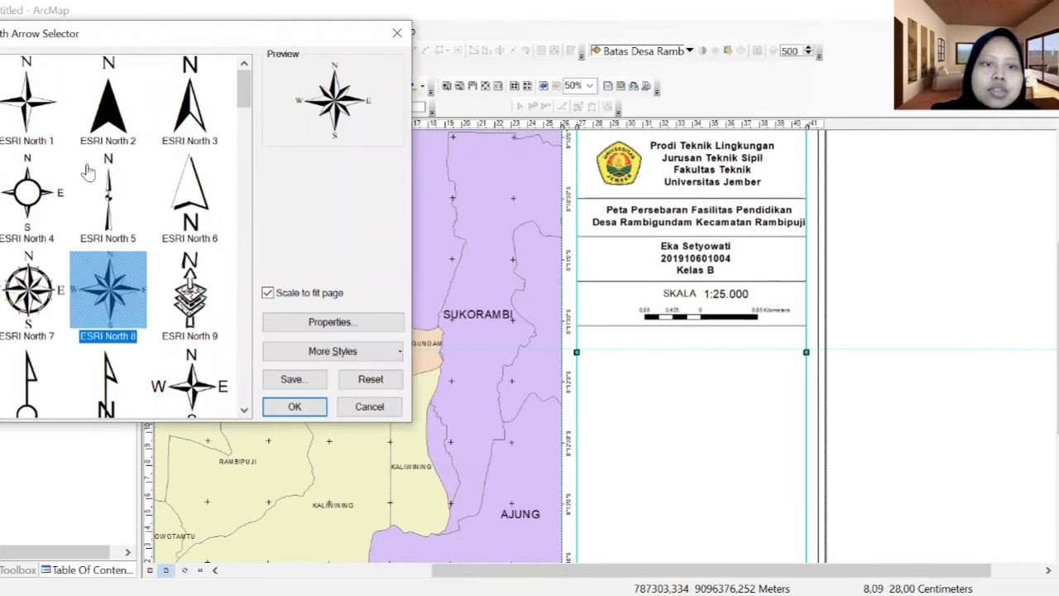
pyautogui.click(294, 407)
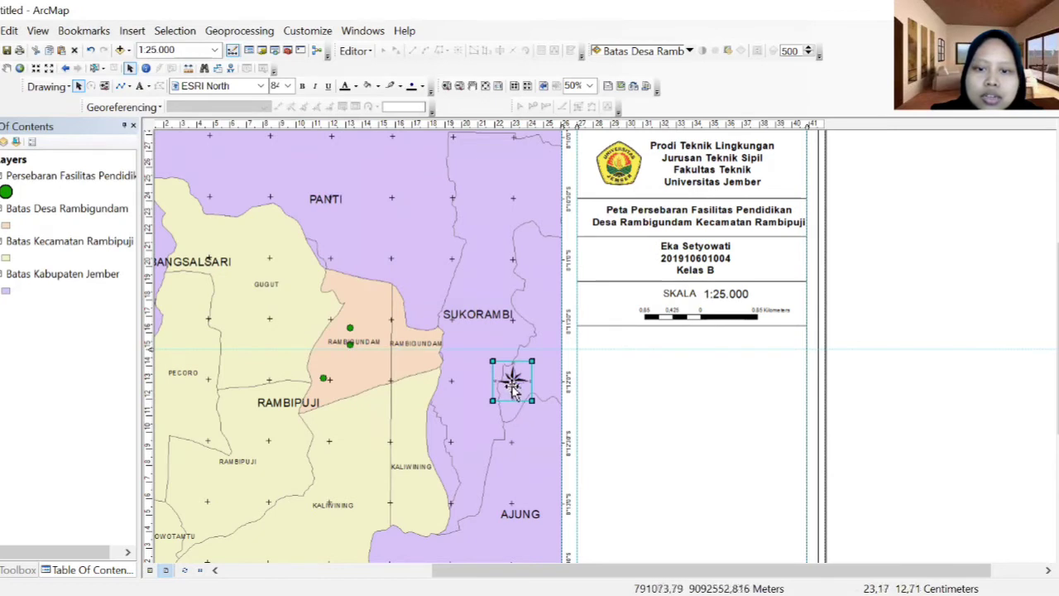
pyautogui.moveTo(518, 392); pyautogui.dragTo(614, 316)
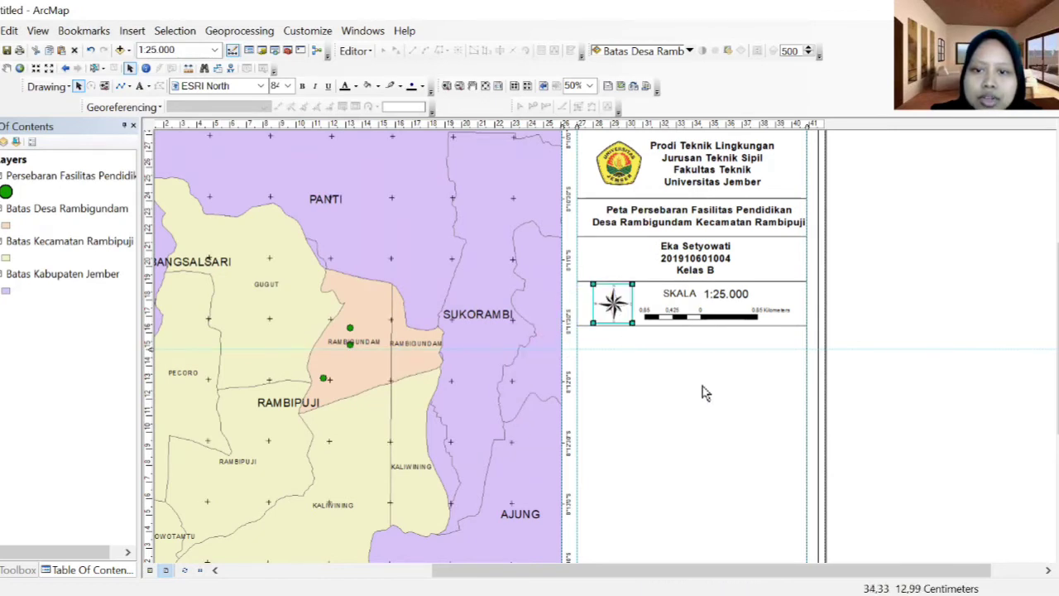
pyautogui.click(700, 406)
pyautogui.click(933, 306)
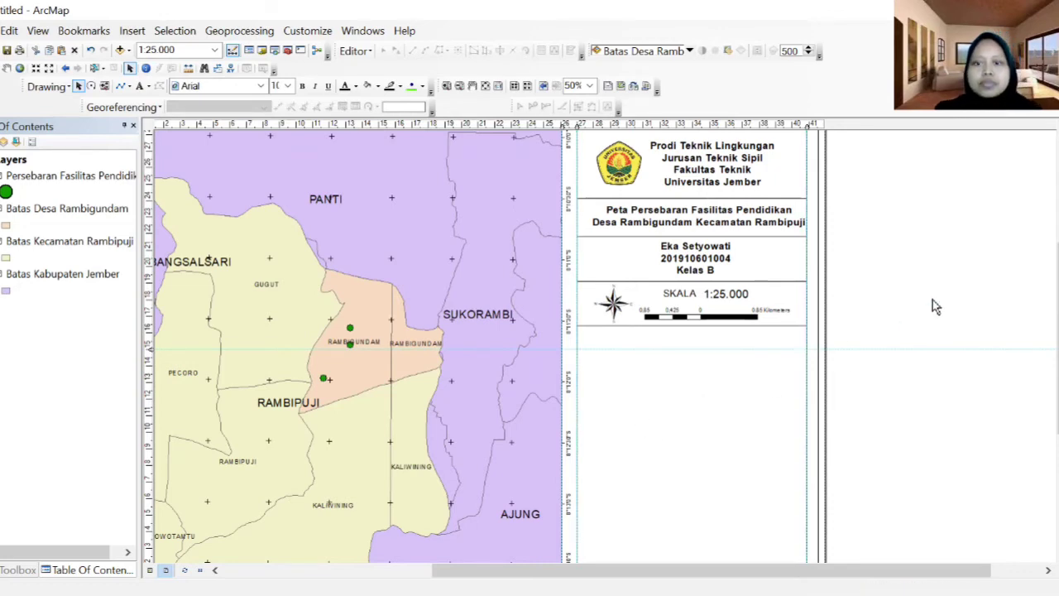
# Move the middle horizontal guide down to mark out space below the scale box.
pyautogui.scroll(-1, 917, 303)
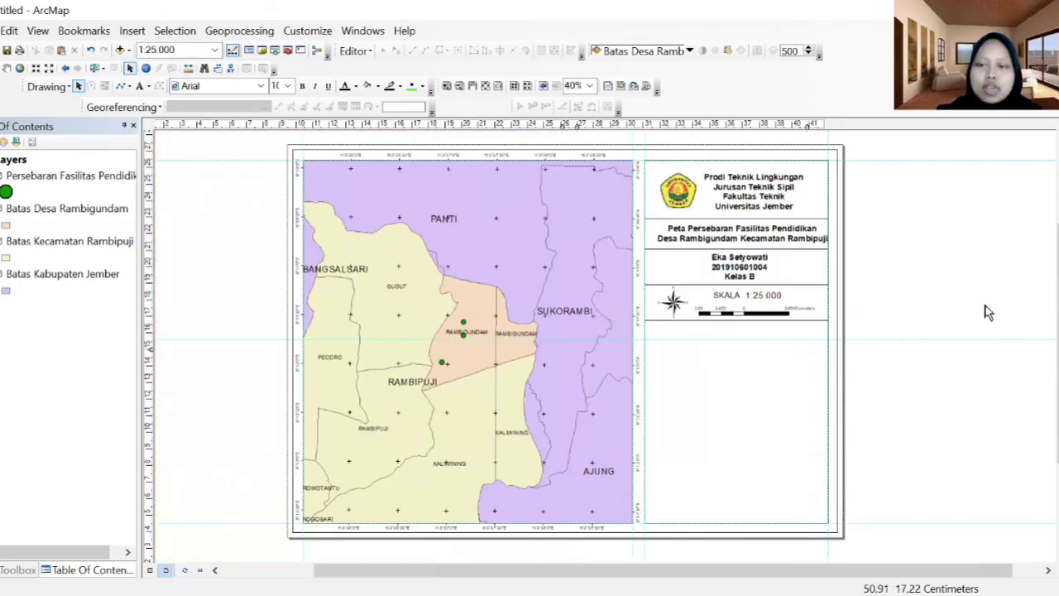
pyautogui.click(735, 362)
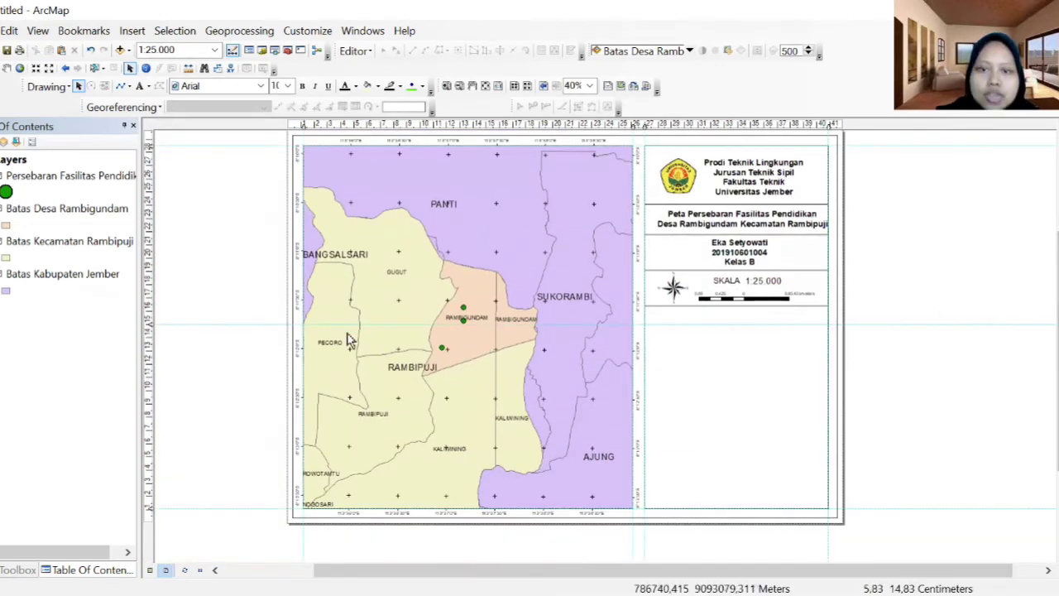
pyautogui.moveTo(150, 326); pyautogui.dragTo(149, 372)
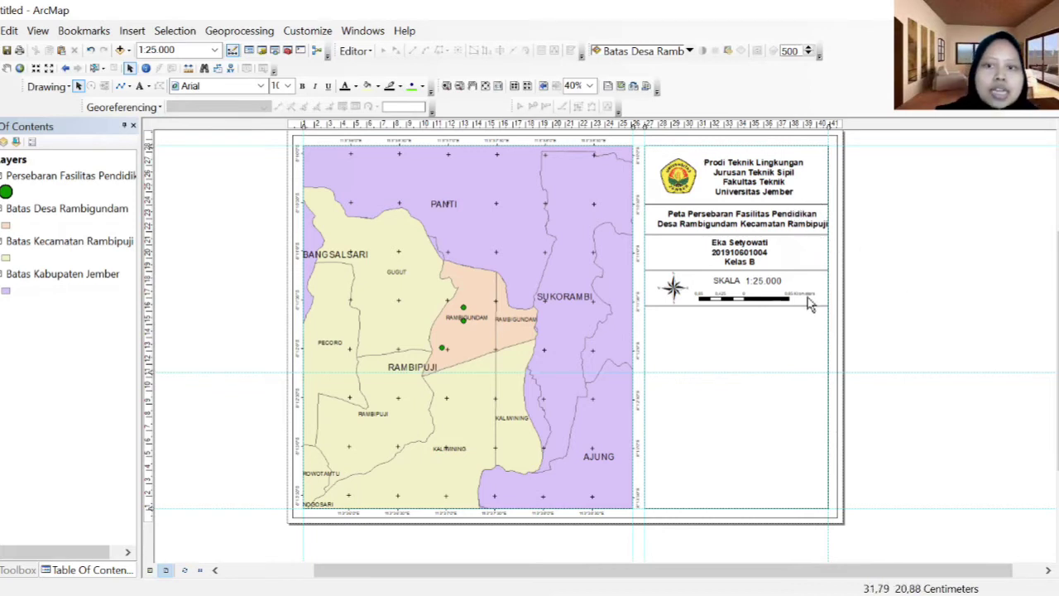
# Duplicate the author details text and place the copy just below the scale box.
pyautogui.click(751, 259)
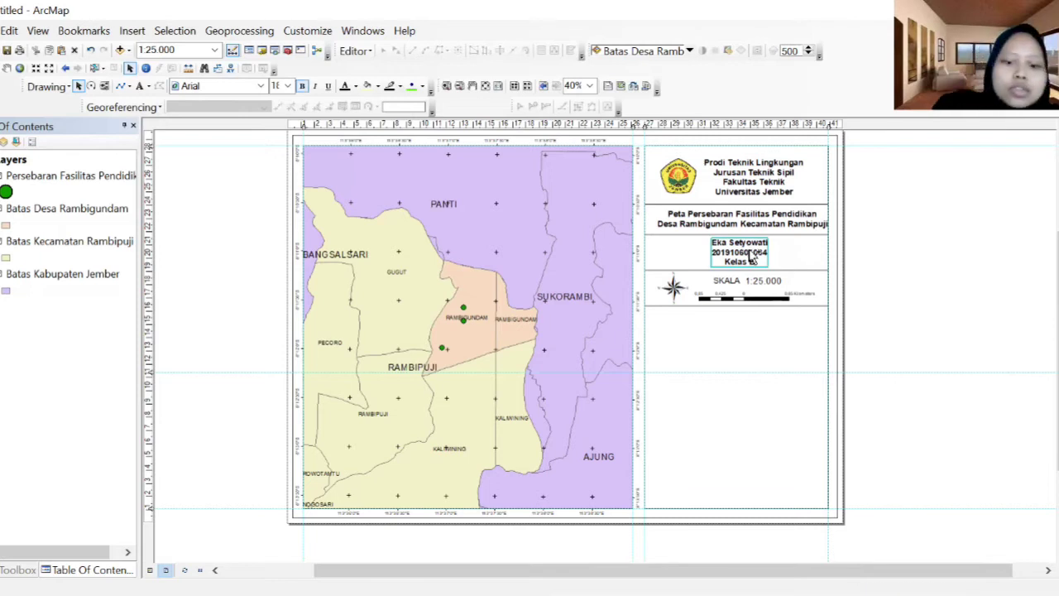
pyautogui.click(755, 336)
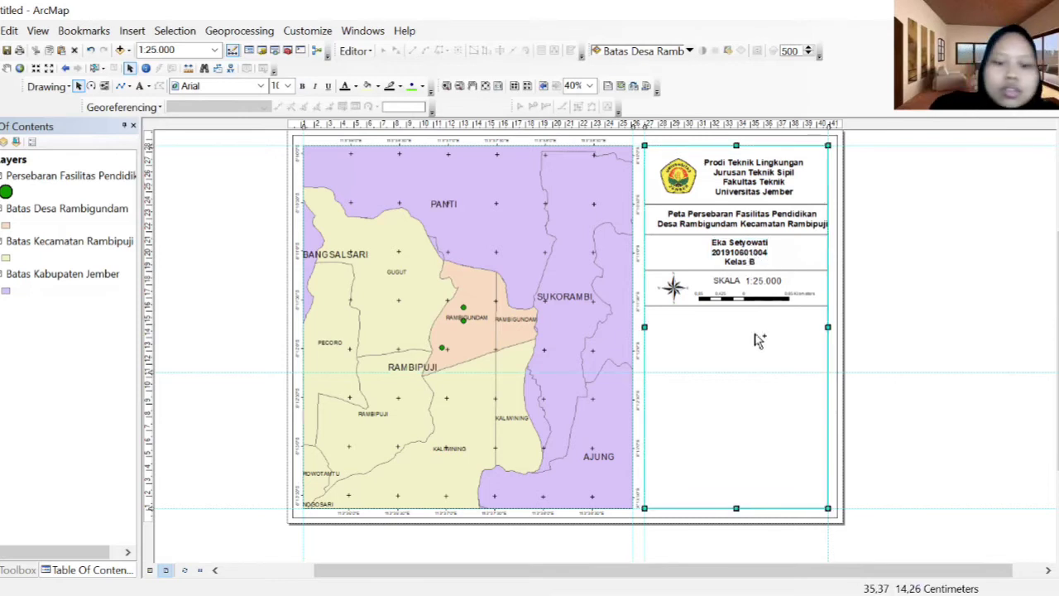
pyautogui.hotkey('ctrl', 'v')
pyautogui.moveTo(755, 261); pyautogui.dragTo(743, 322)
# Change the copied text below the scale box to Peta Orientasi.
pyautogui.click(742, 323)
pyautogui.doubleClick(743, 323)
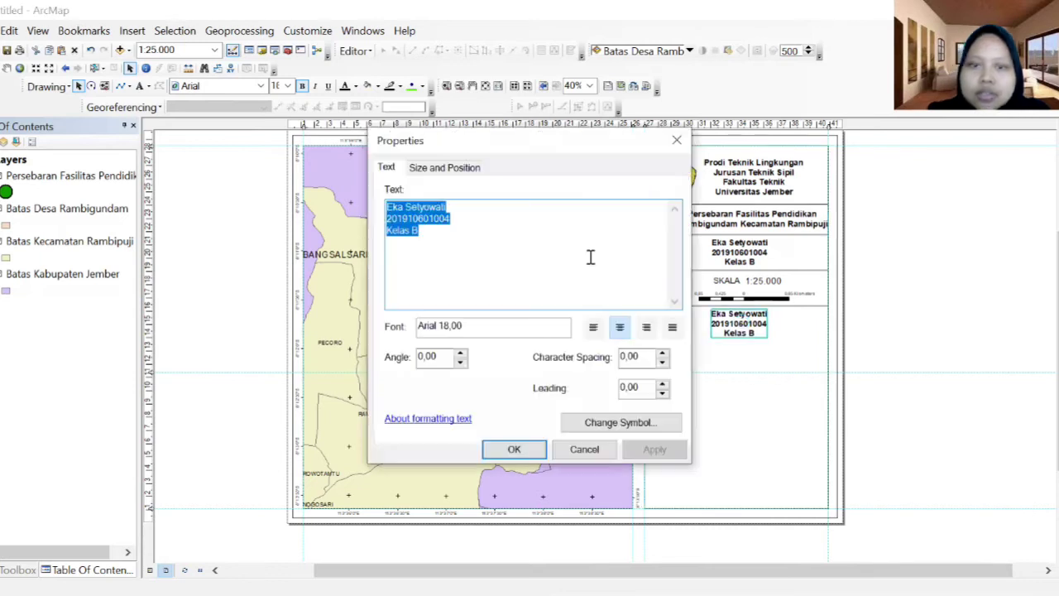
pyautogui.press('Delete')
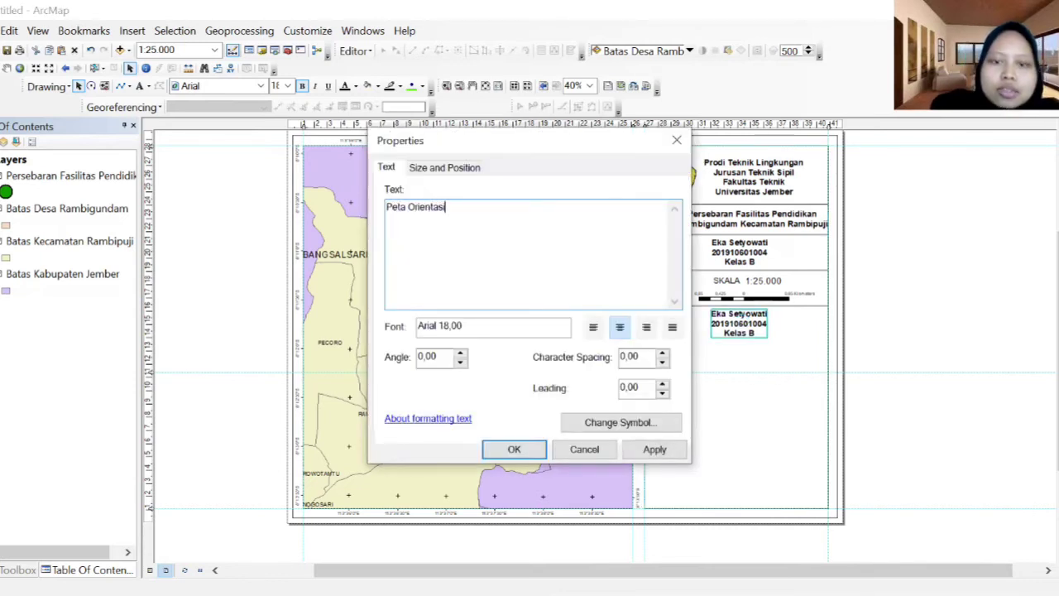
pyautogui.click(653, 448)
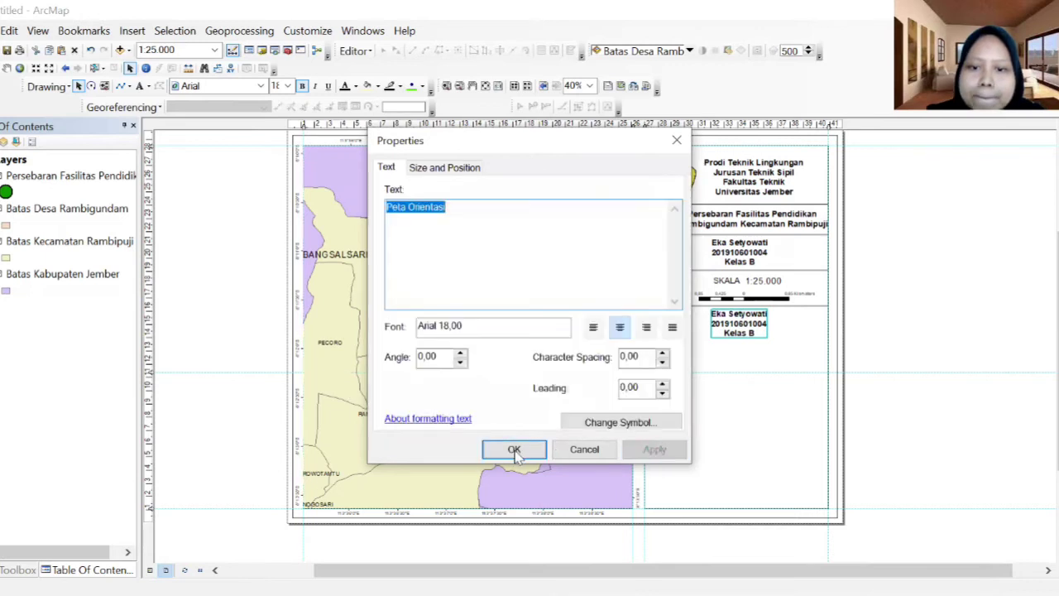
pyautogui.click(514, 449)
pyautogui.click(906, 336)
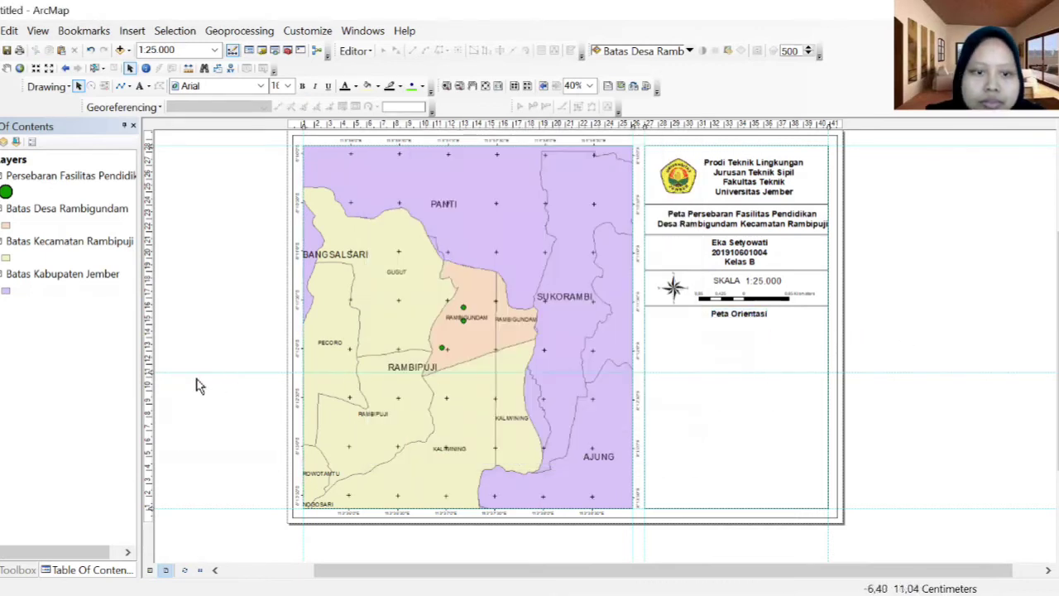
# Lower the middle horizontal guide slightly and insert a new data frame, moving it over the area beneath the scale box.
pyautogui.moveTo(149, 372); pyautogui.dragTo(150, 385)
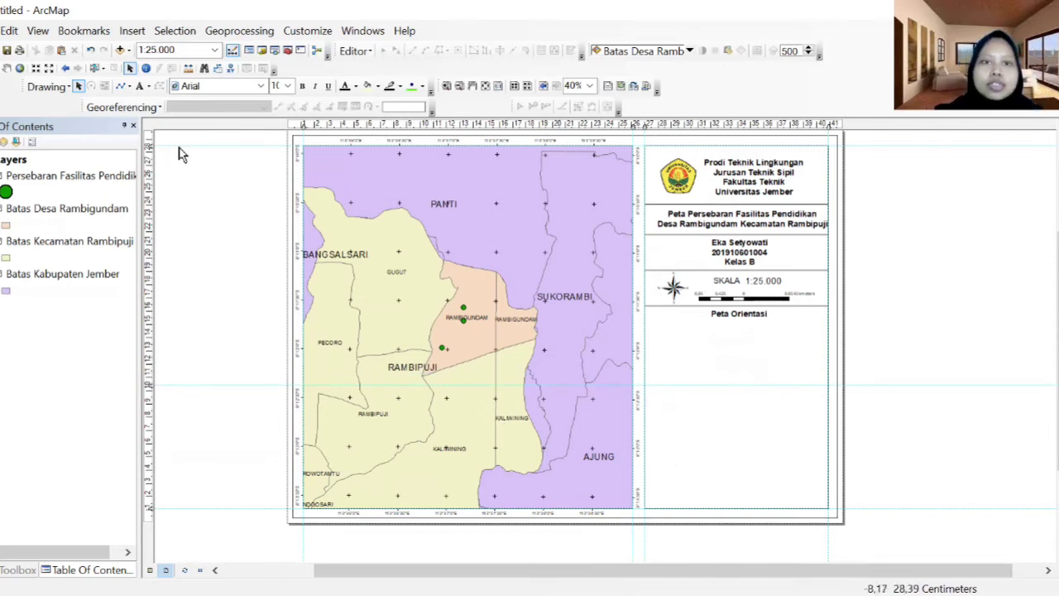
pyautogui.click(133, 31)
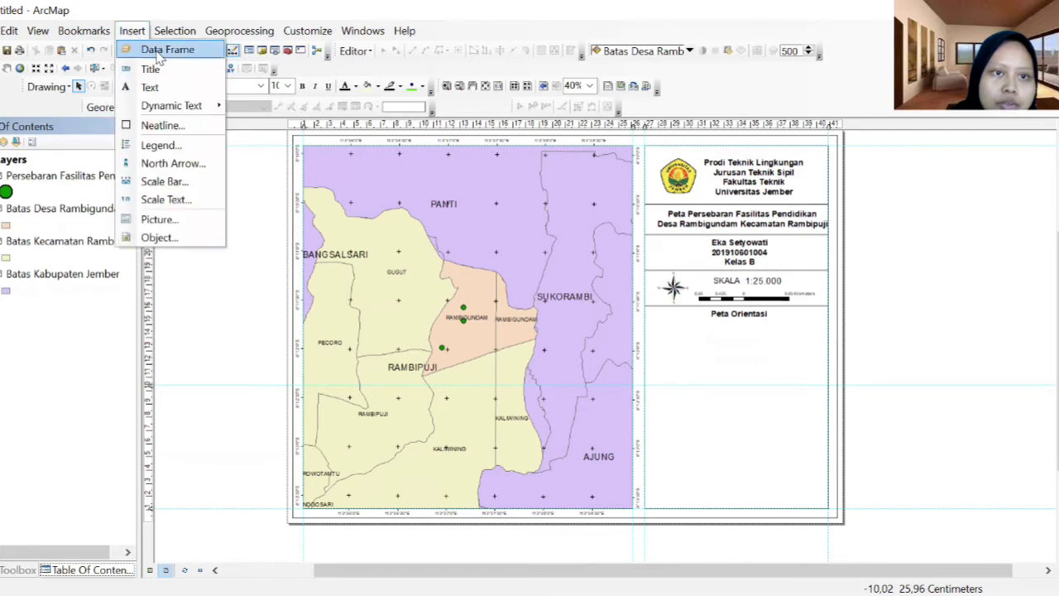
pyautogui.click(159, 51)
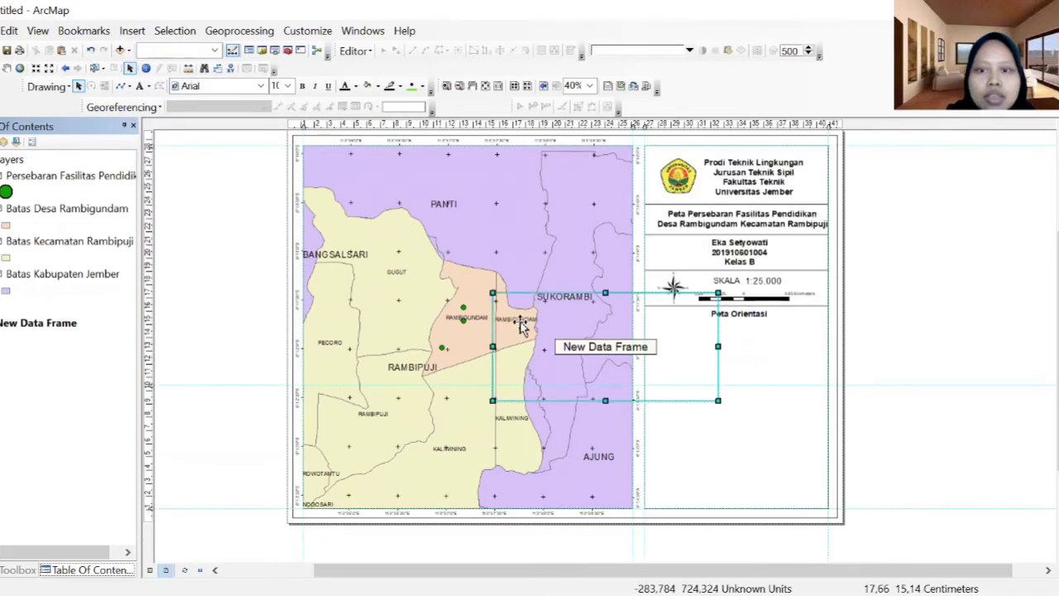
pyautogui.moveTo(599, 348); pyautogui.dragTo(739, 360)
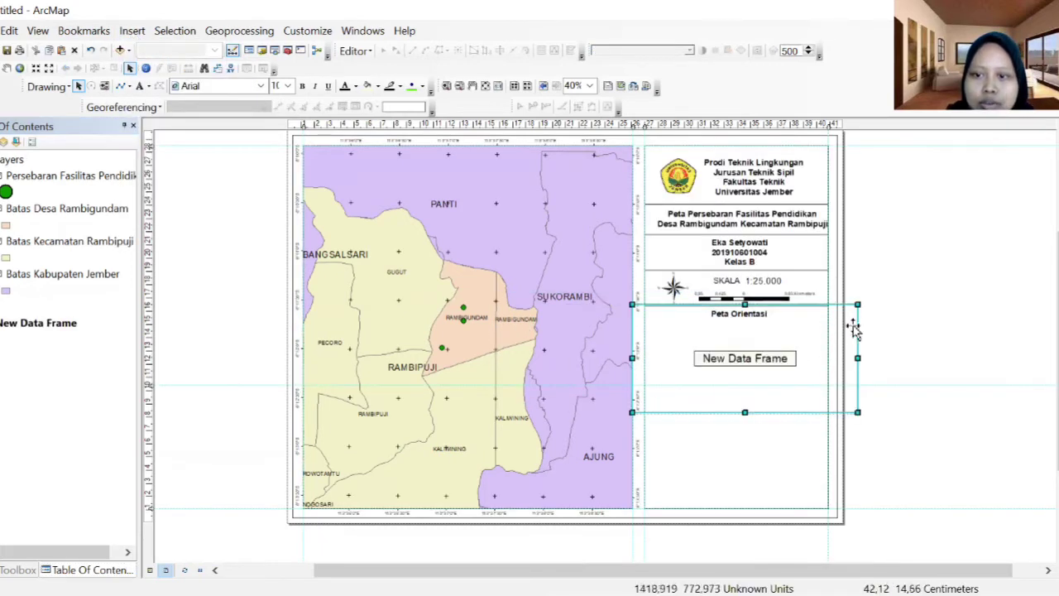
# Shrink the new data frame to fit inside the information column, directly under the Peta Orientasi heading.
pyautogui.moveTo(858, 304); pyautogui.dragTo(816, 326)
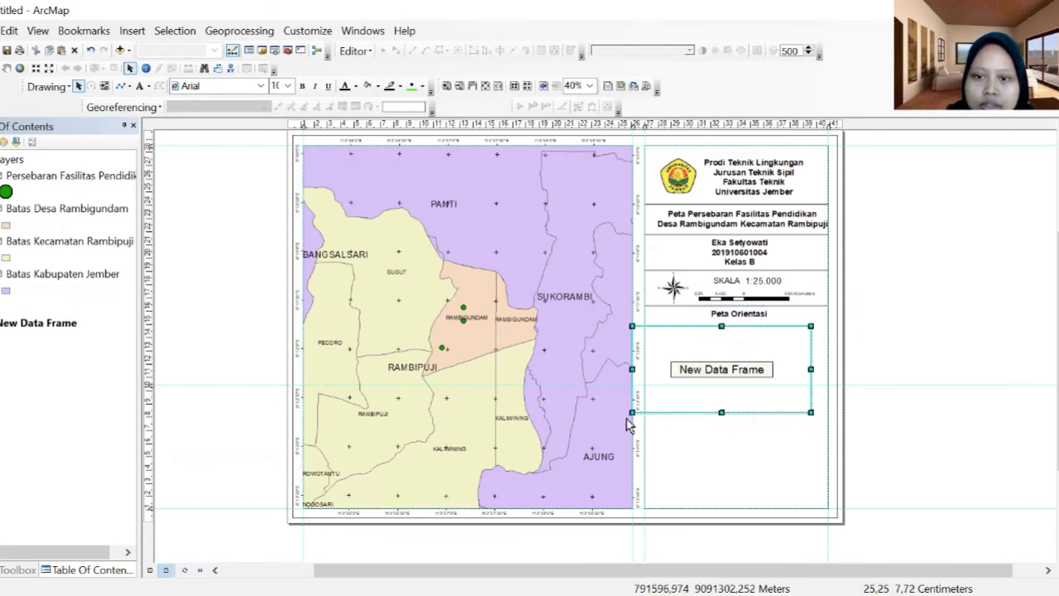
pyautogui.moveTo(630, 412); pyautogui.dragTo(661, 398)
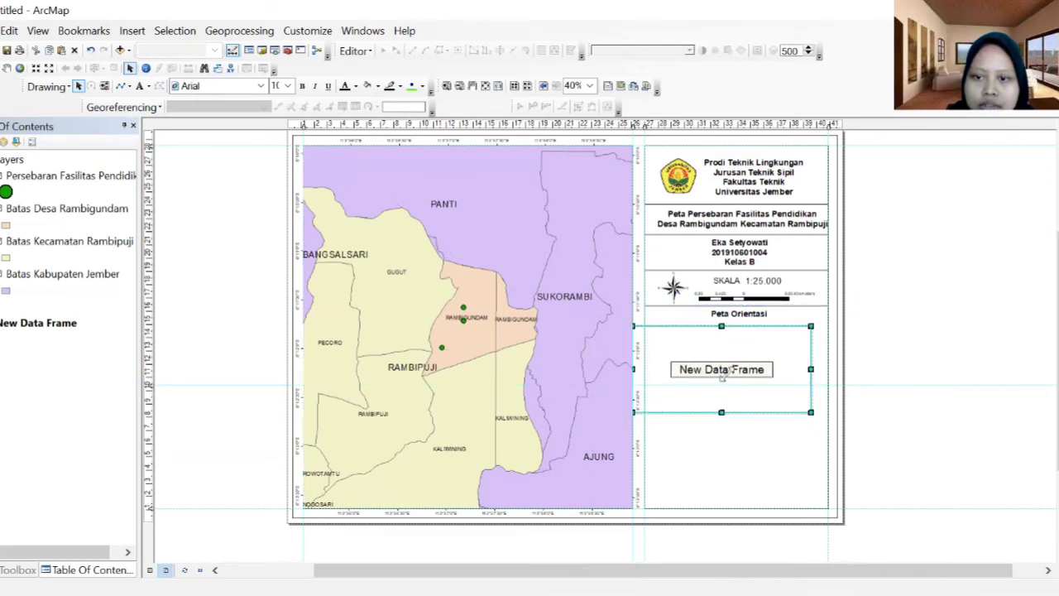
pyautogui.moveTo(737, 398); pyautogui.dragTo(737, 373)
pyautogui.moveTo(736, 327); pyautogui.dragTo(737, 323)
pyautogui.moveTo(811, 349); pyautogui.dragTo(812, 354)
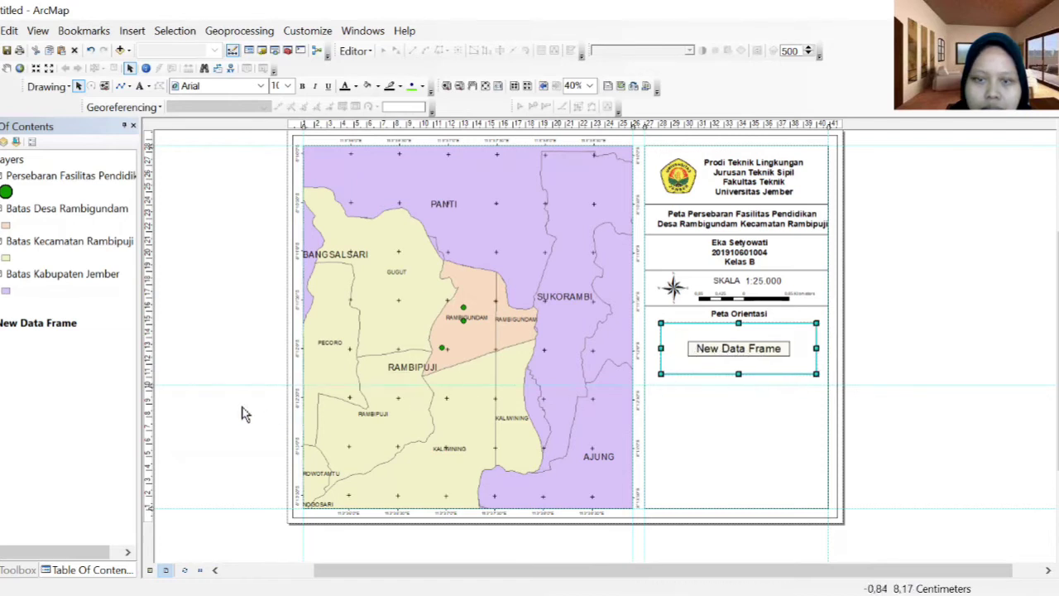
# Lower the middle horizontal guide further and enlarge the new data frame slightly upward, downward and sideways within the column.
pyautogui.moveTo(150, 385); pyautogui.dragTo(150, 402)
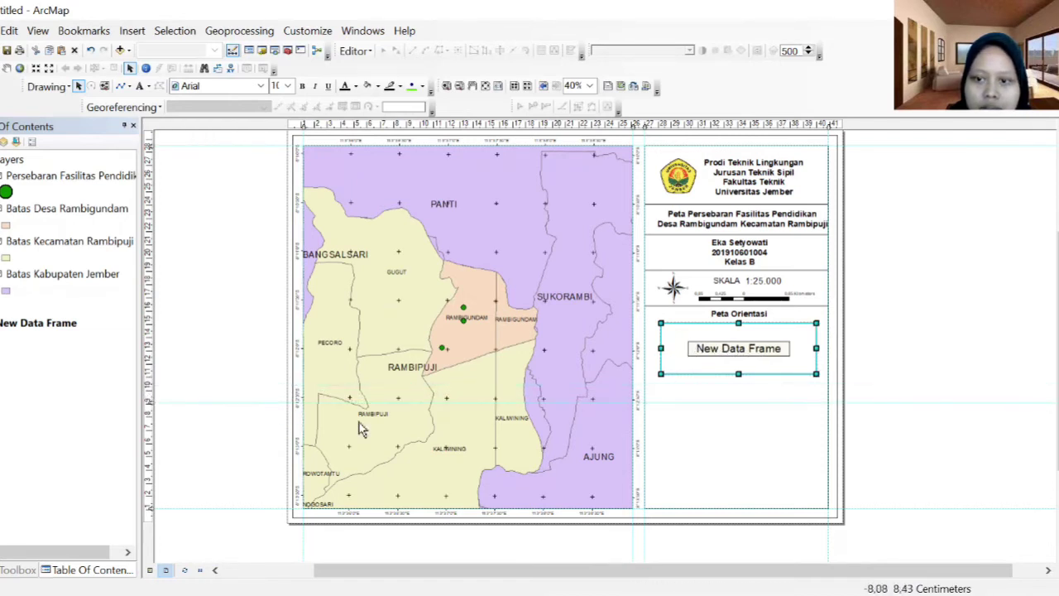
pyautogui.moveTo(737, 373)
pyautogui.mouseDown()
pyautogui.moveTo(737, 398)
pyautogui.moveTo(737, 386)
pyautogui.mouseUp()
pyautogui.click(729, 331)
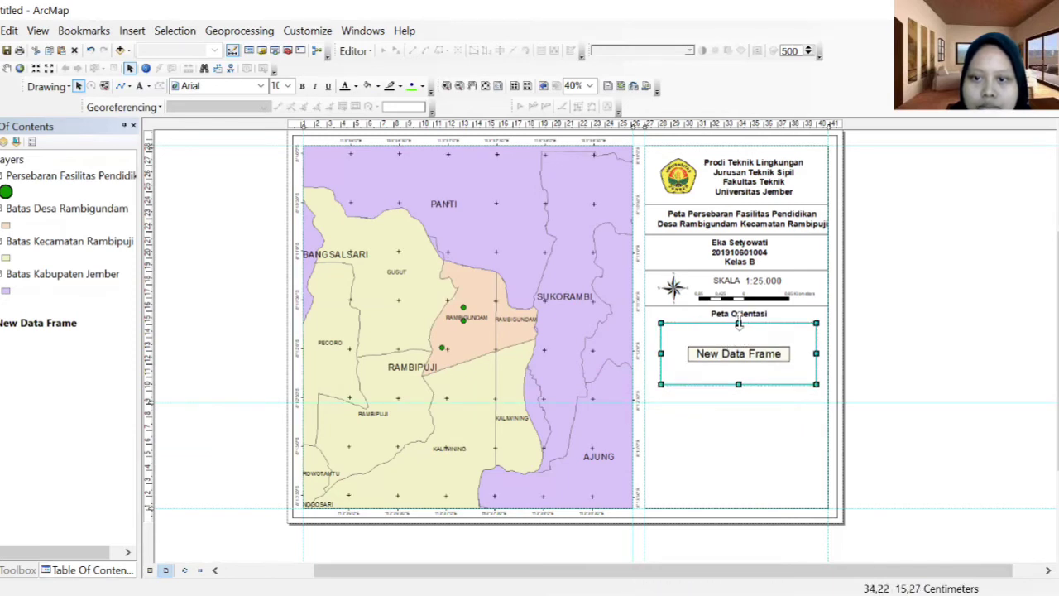
pyautogui.moveTo(738, 323); pyautogui.dragTo(739, 320)
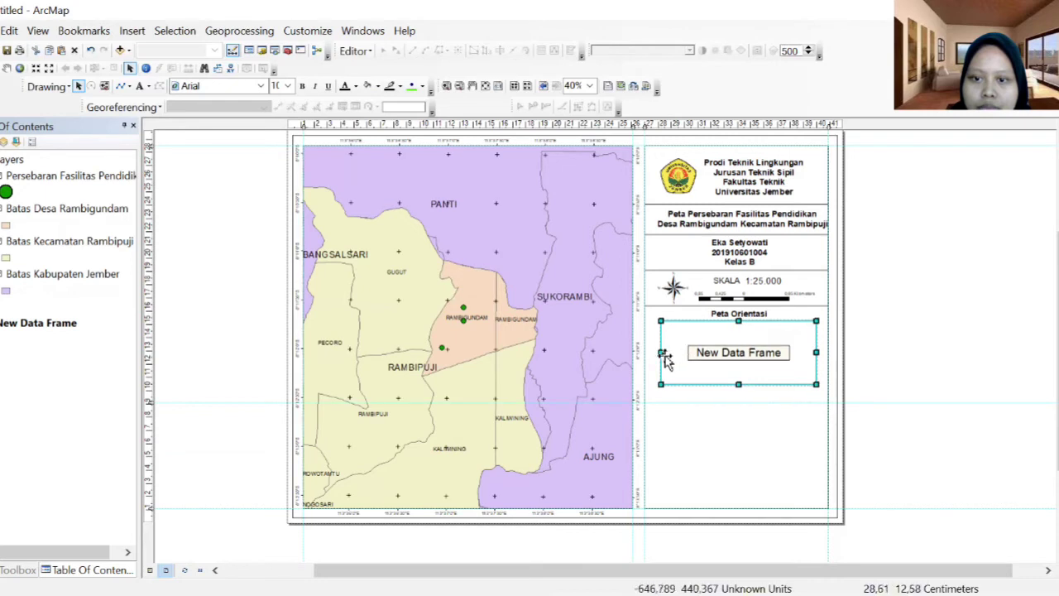
pyautogui.moveTo(661, 352); pyautogui.dragTo(658, 352)
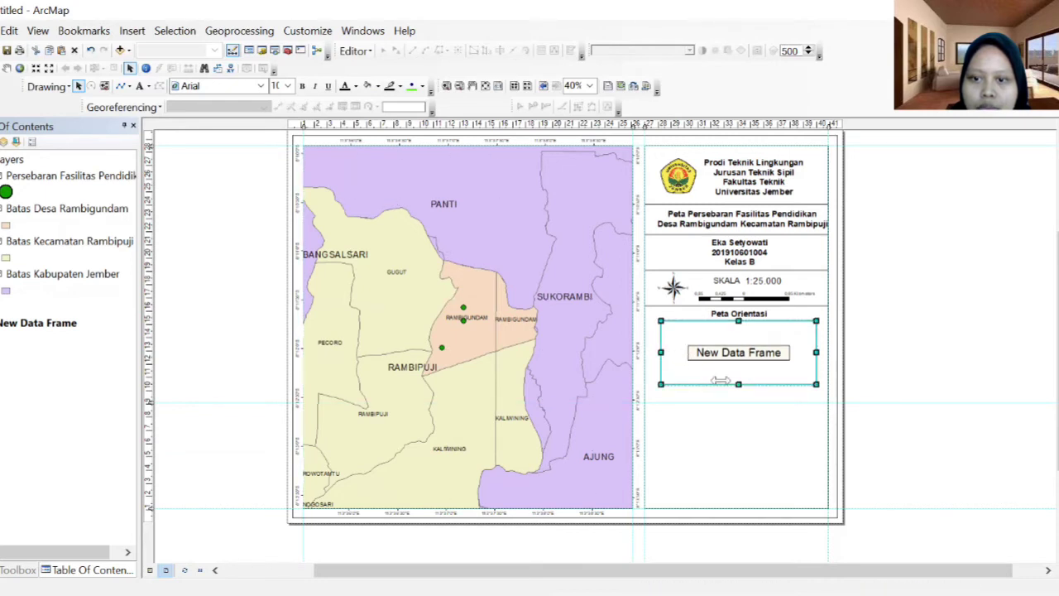
pyautogui.moveTo(736, 385); pyautogui.dragTo(739, 398)
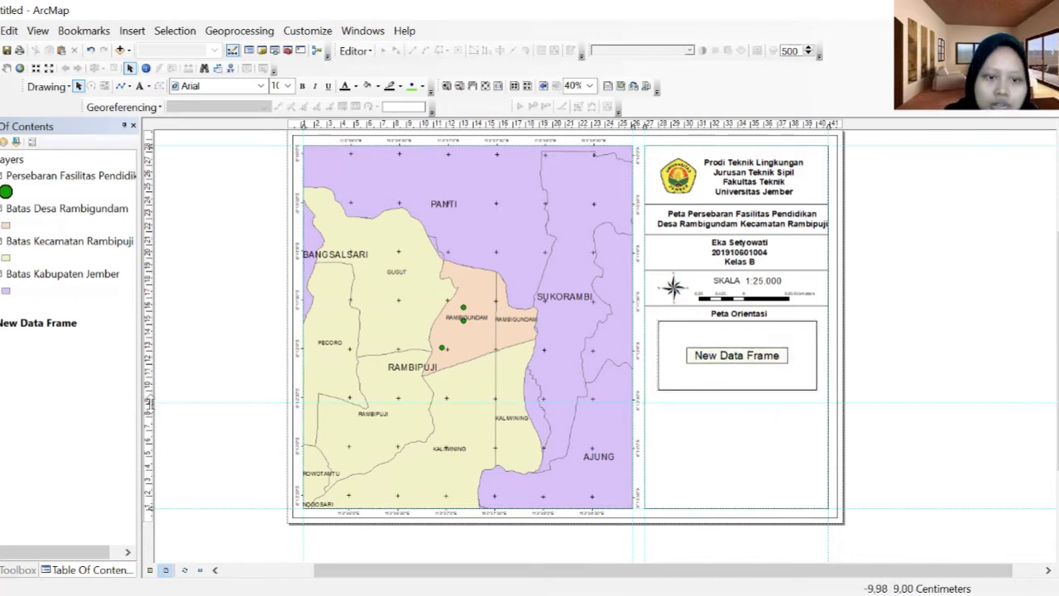
# Lower the middle horizontal guide and copy the divider line under the scale box to just beneath the new data frame.
pyautogui.moveTo(149, 403); pyautogui.dragTo(151, 427)
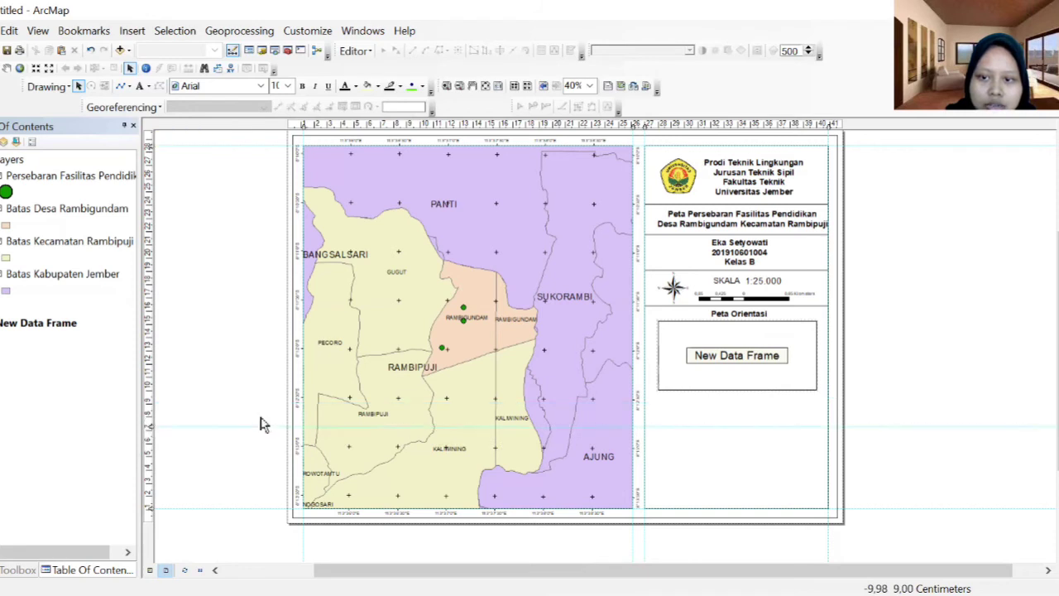
pyautogui.click(793, 309)
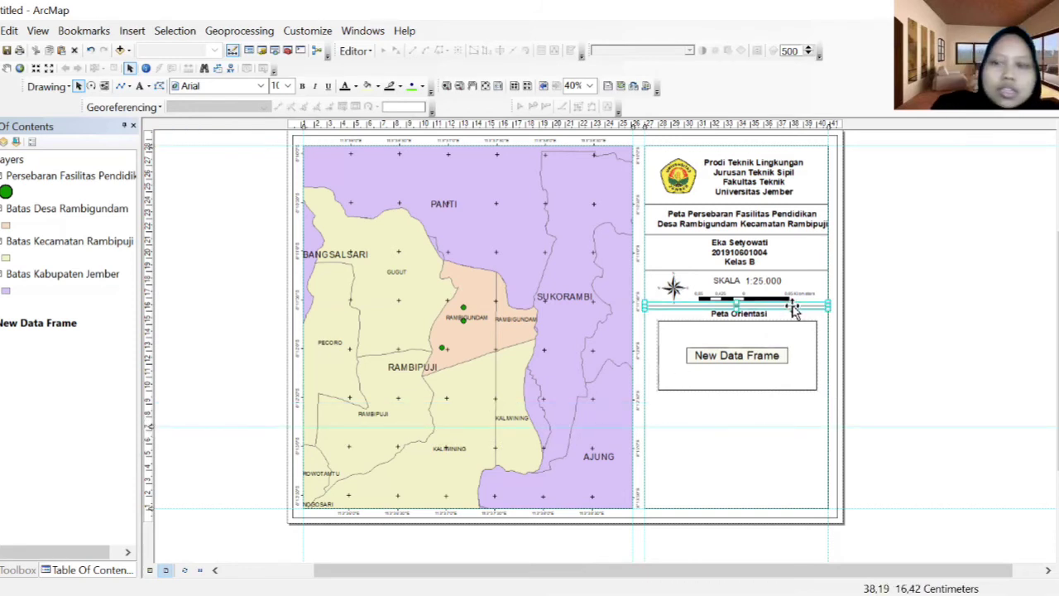
pyautogui.click(768, 412)
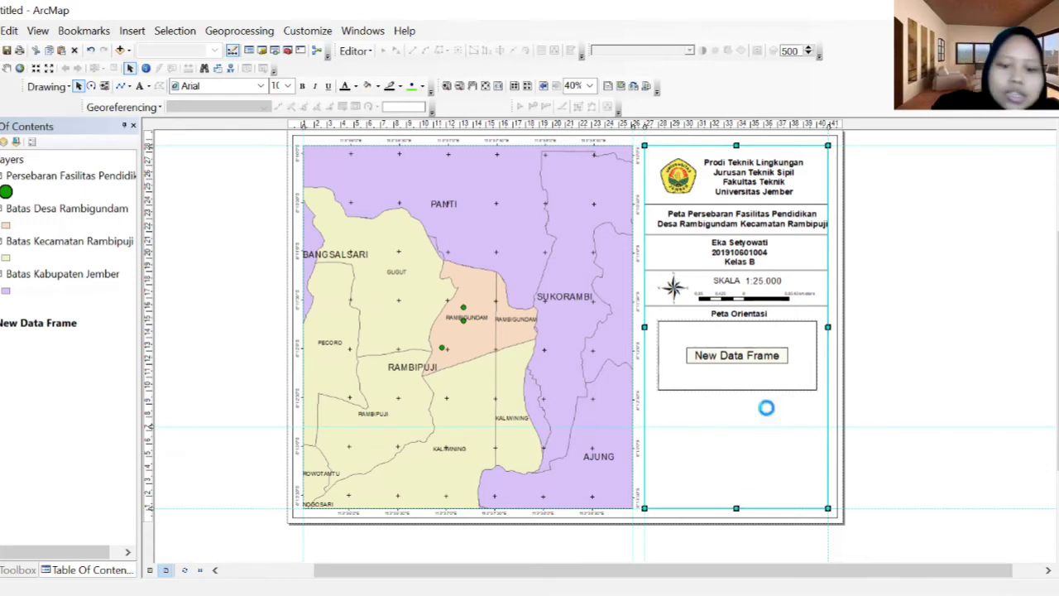
pyautogui.press('Tab')
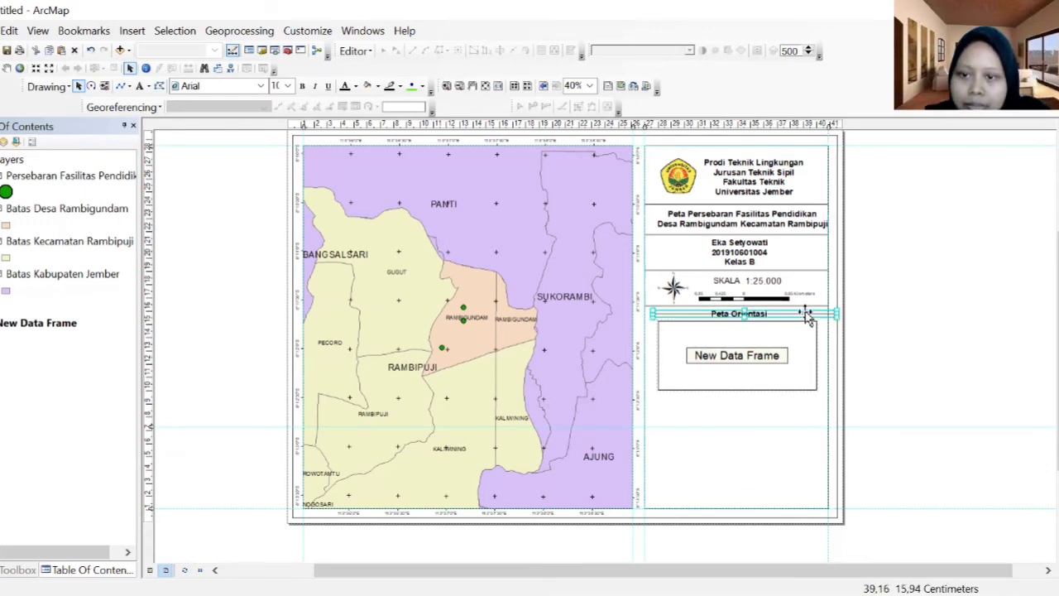
pyautogui.moveTo(807, 316); pyautogui.dragTo(799, 402)
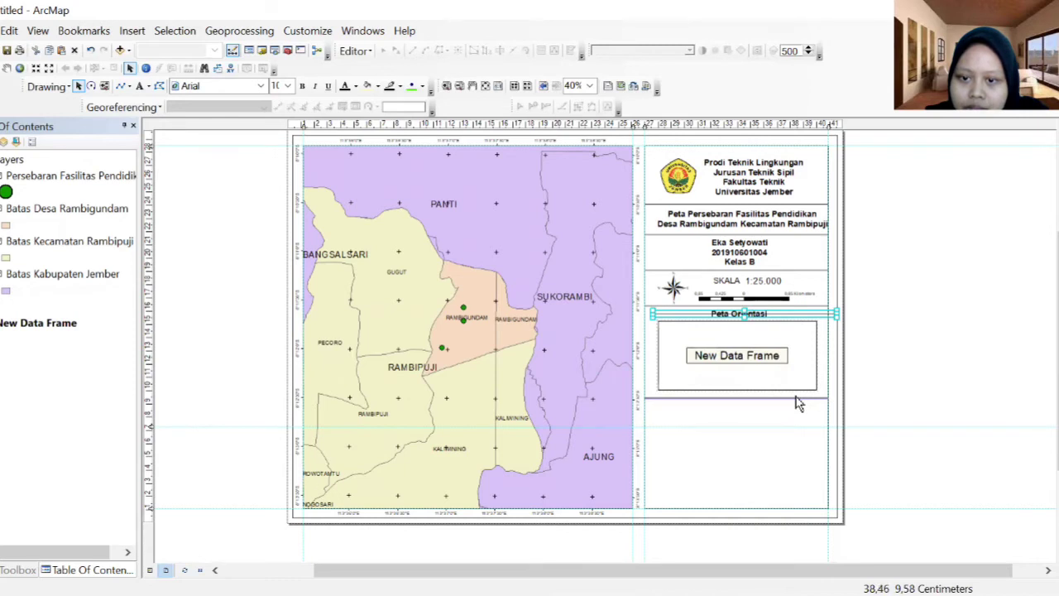
pyautogui.moveTo(797, 399); pyautogui.dragTo(796, 399)
pyautogui.click(962, 348)
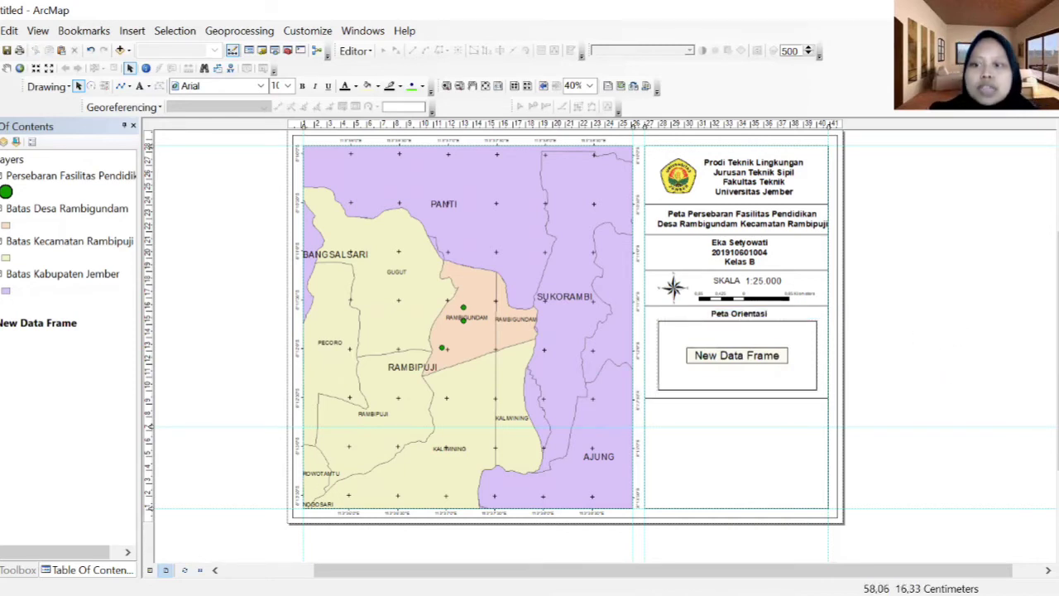
# Lower the middle horizontal guide further and activate the main Layers data frame.
pyautogui.scroll(-3, 608, 389)
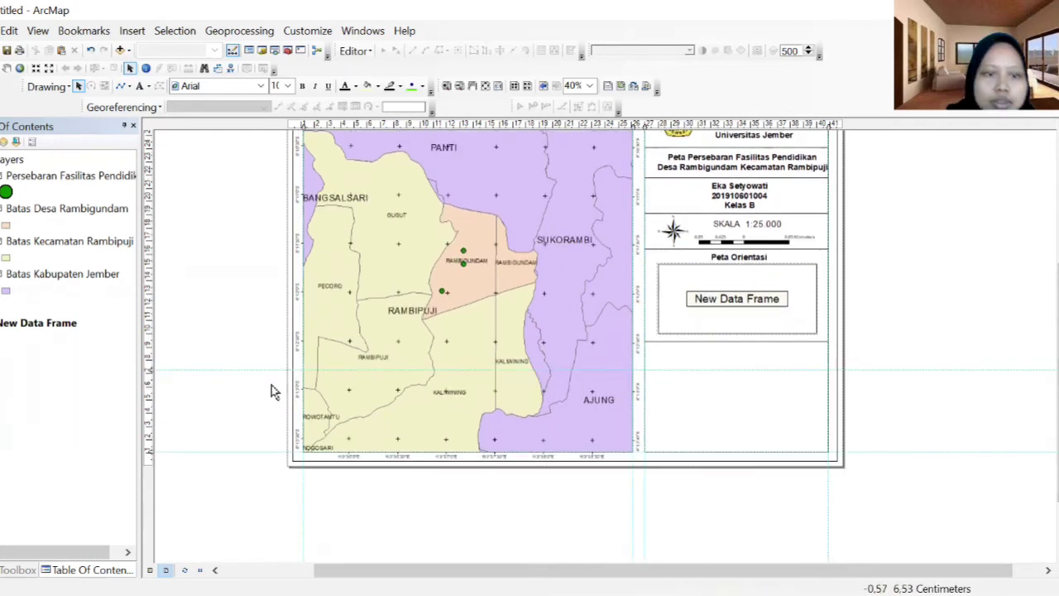
pyautogui.moveTo(149, 372); pyautogui.dragTo(150, 395)
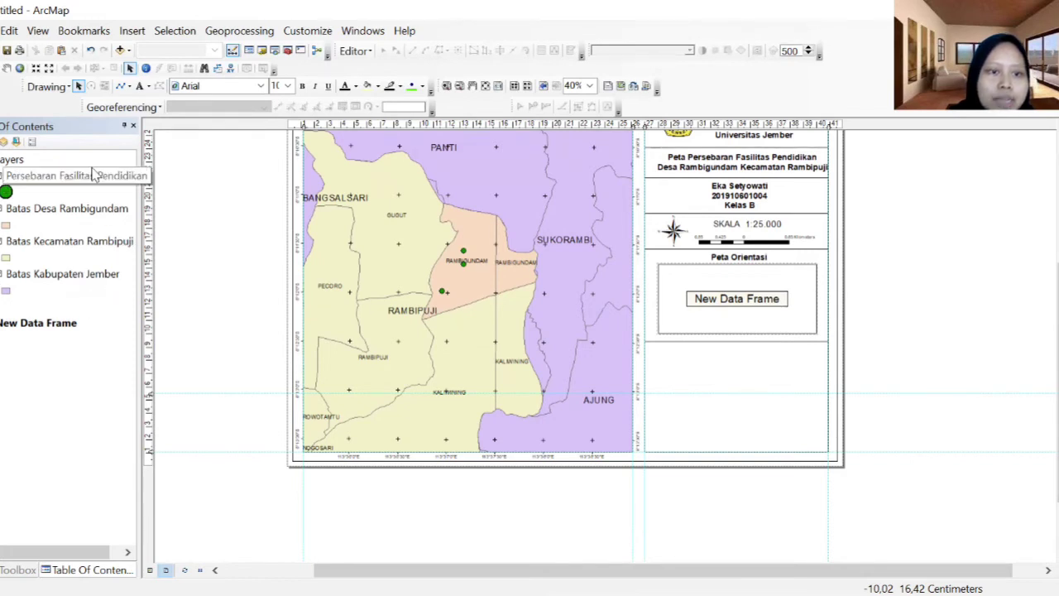
pyautogui.rightClick(10, 163)
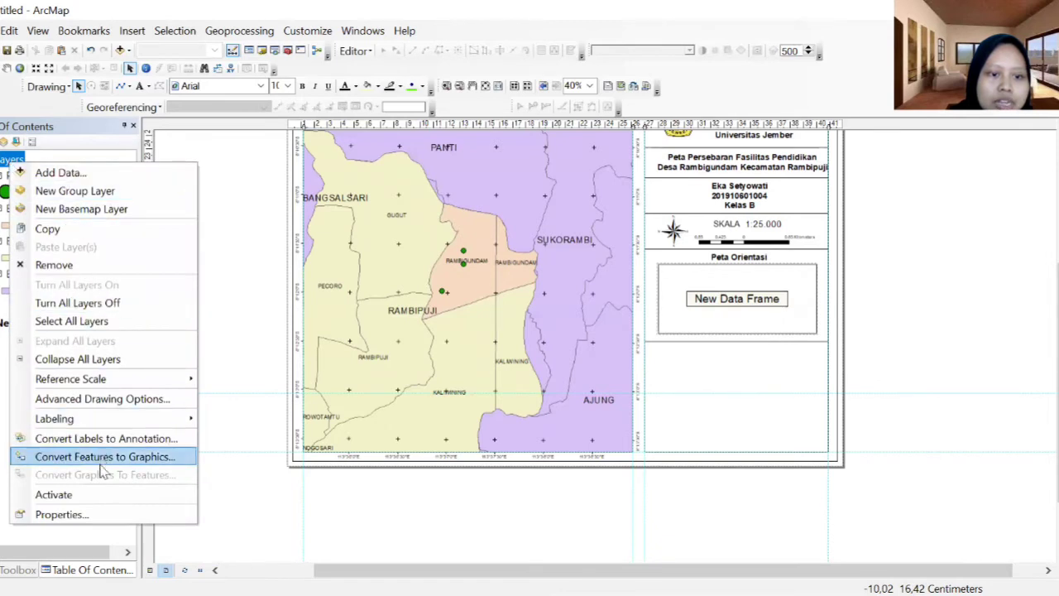
pyautogui.click(100, 495)
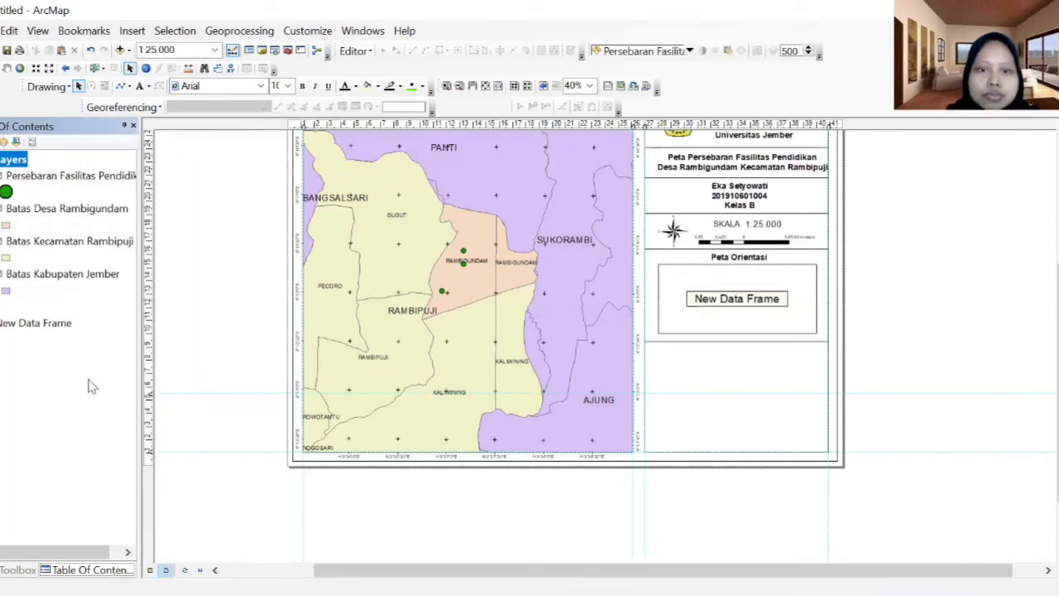
pyautogui.click(47, 433)
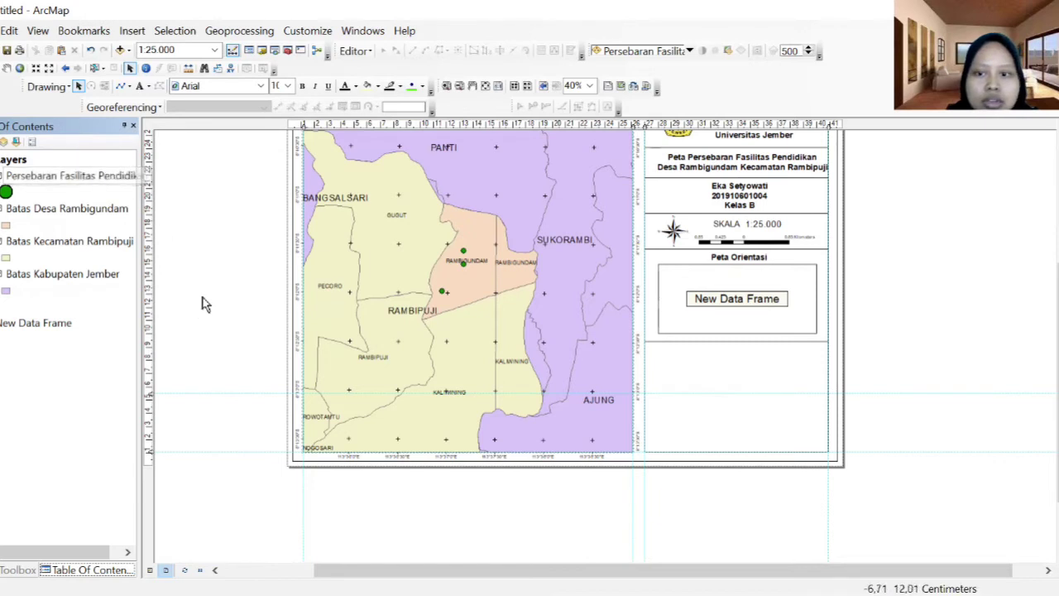
# Insert a one-column legend of all four map layers with default patches and spacing, and move it outside the page beside the information column.
pyautogui.click(132, 31)
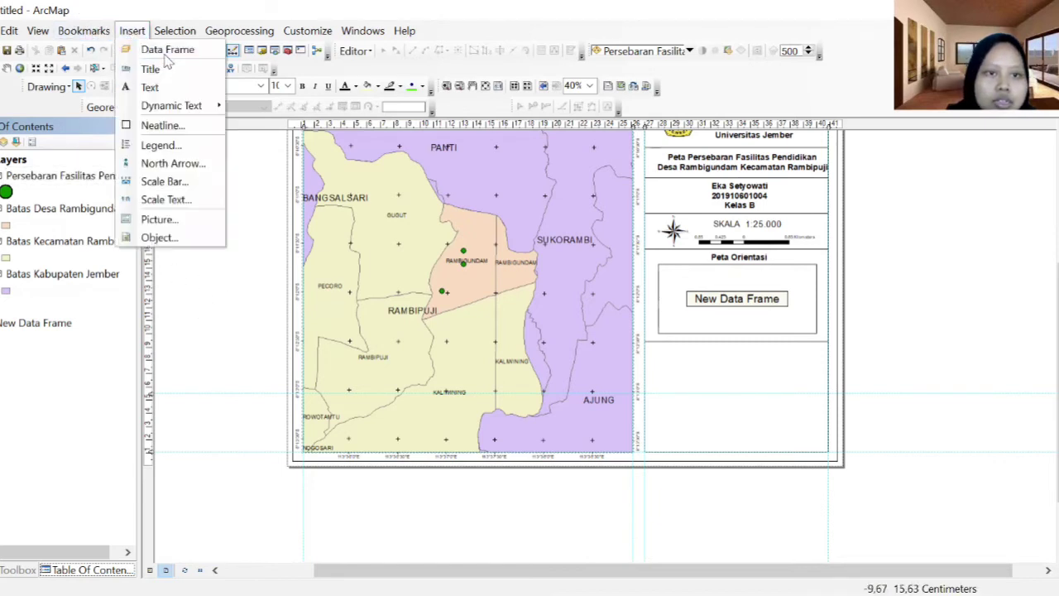
pyautogui.click(175, 146)
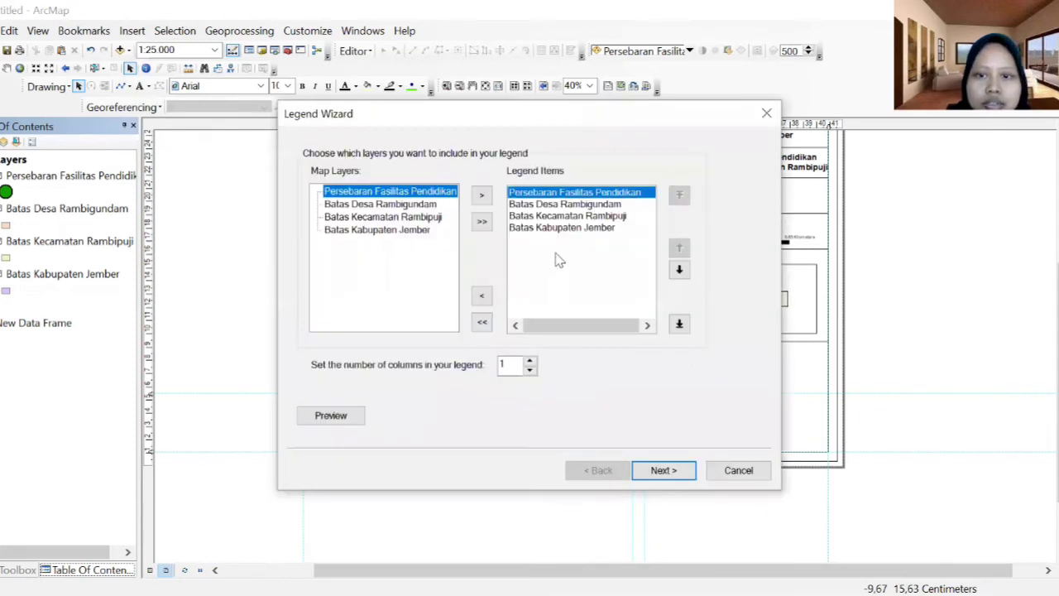
pyautogui.click(677, 471)
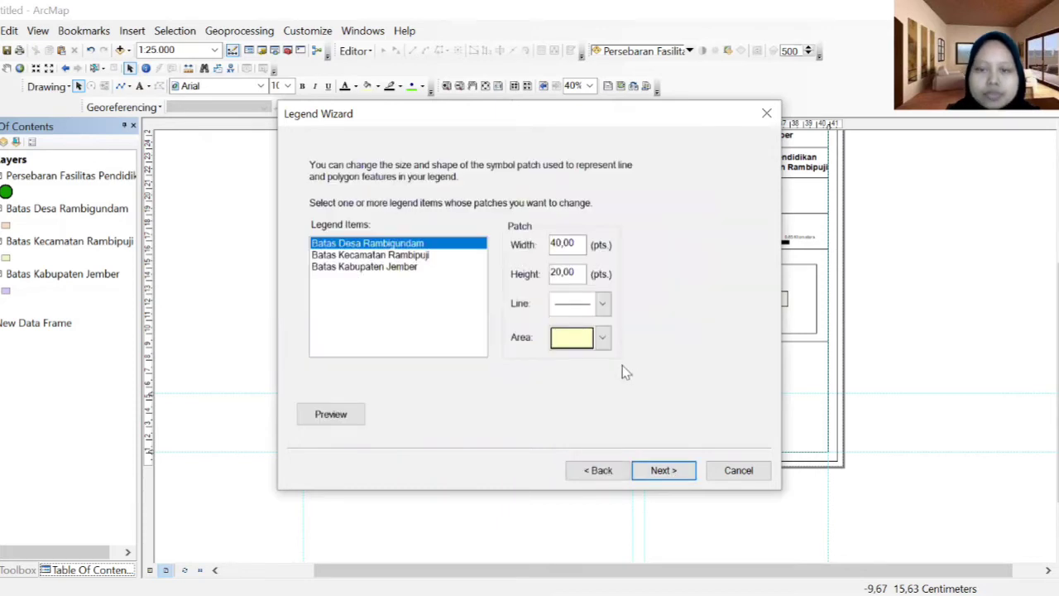
pyautogui.click(670, 476)
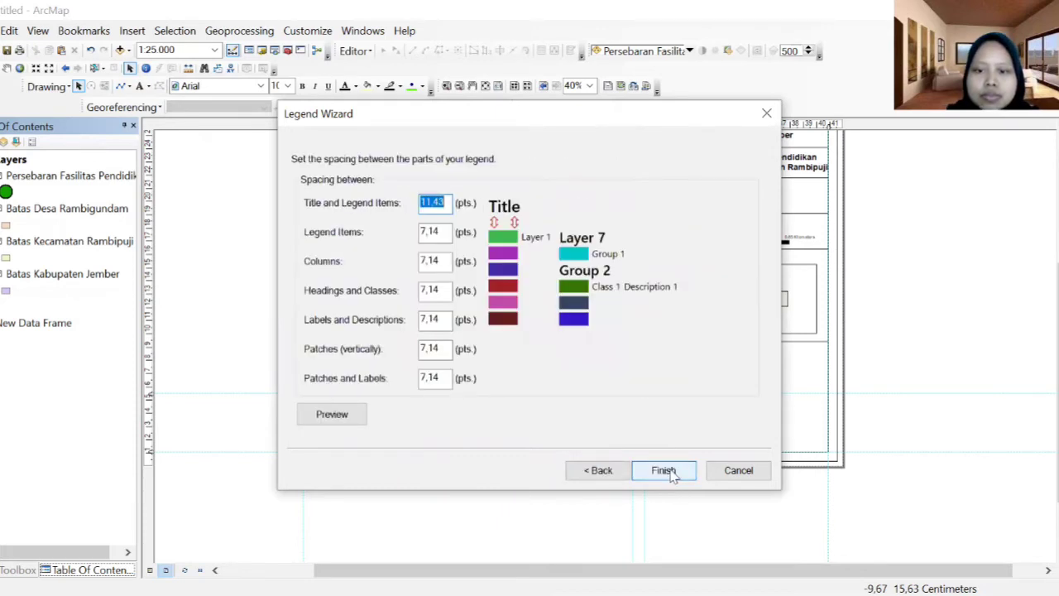
pyautogui.click(670, 471)
pyautogui.moveTo(507, 375); pyautogui.dragTo(888, 273)
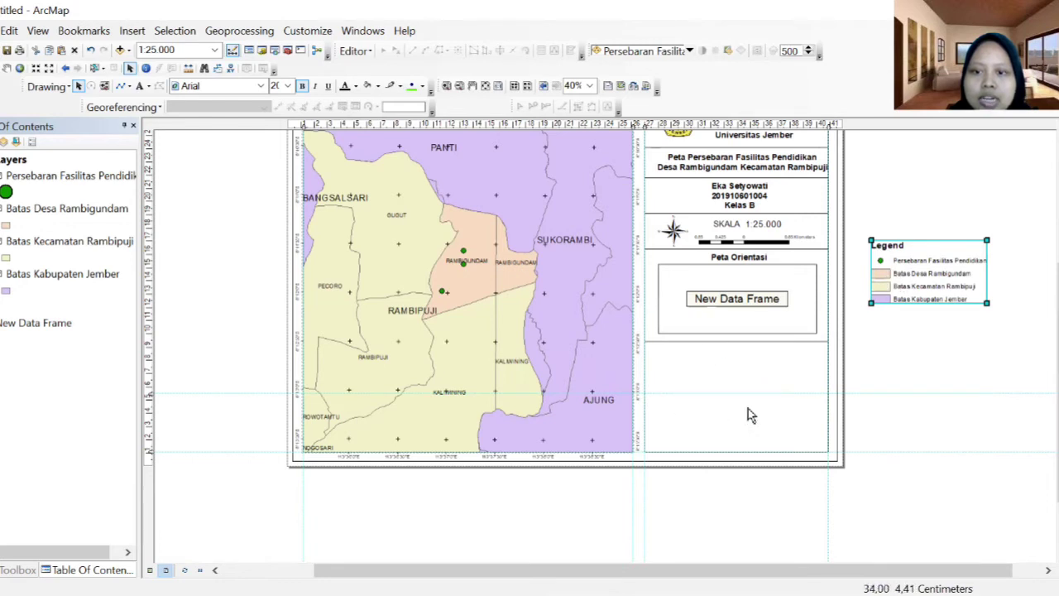
# Lower the middle horizontal guide slightly, and break the legend into separate elements by converting it to graphics and ungrouping it.
pyautogui.click(149, 400)
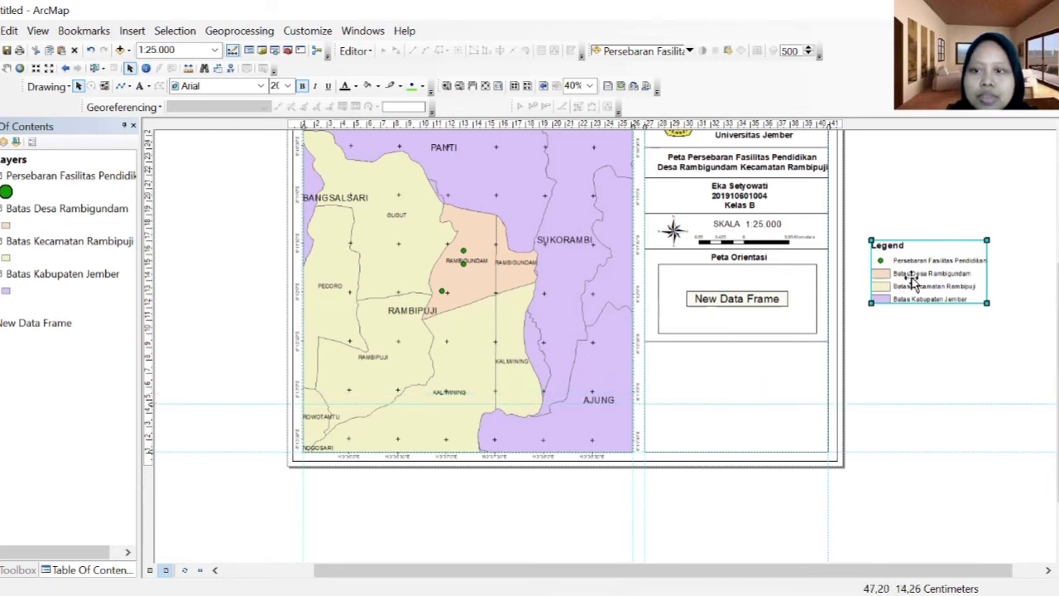
pyautogui.rightClick(911, 280)
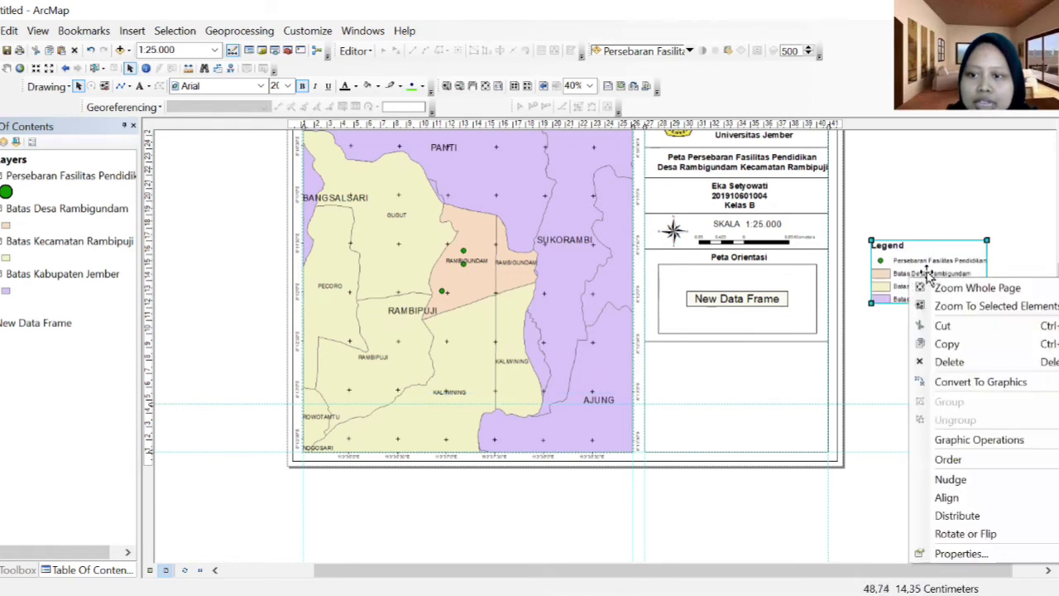
pyautogui.click(975, 384)
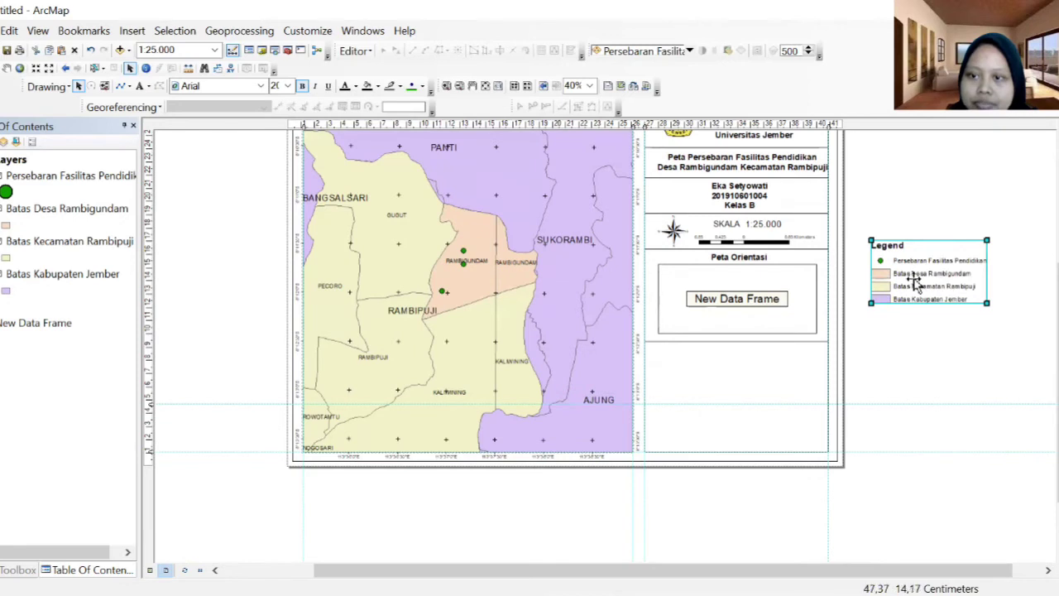
pyautogui.rightClick(915, 282)
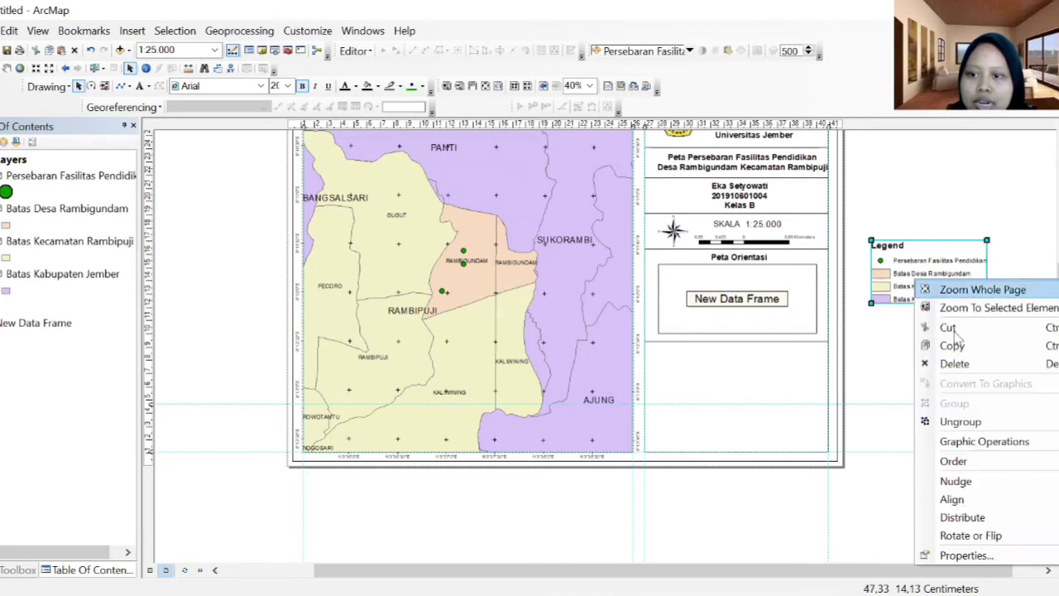
pyautogui.click(960, 423)
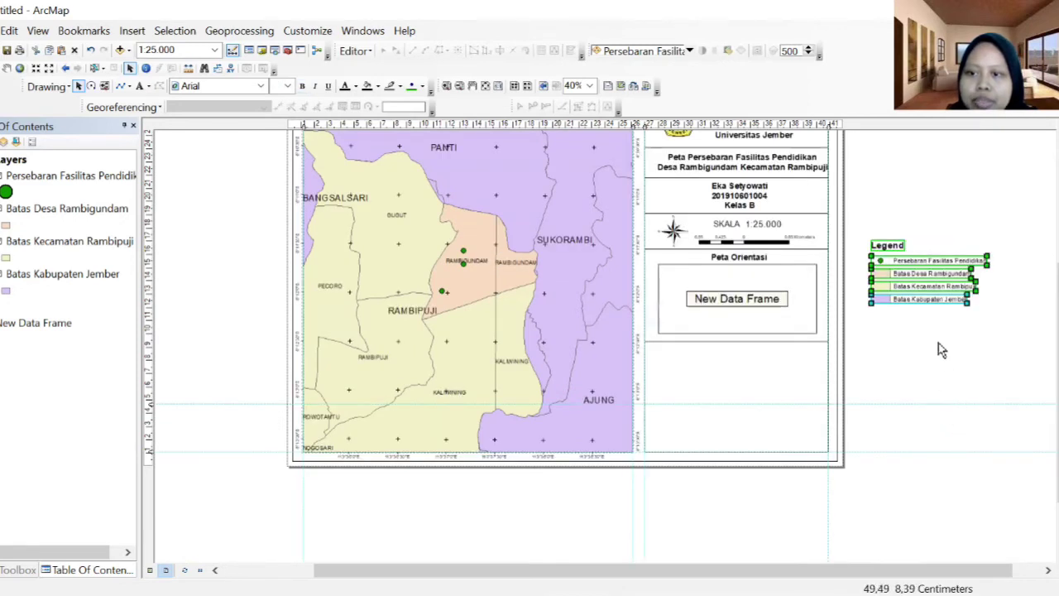
pyautogui.click(919, 351)
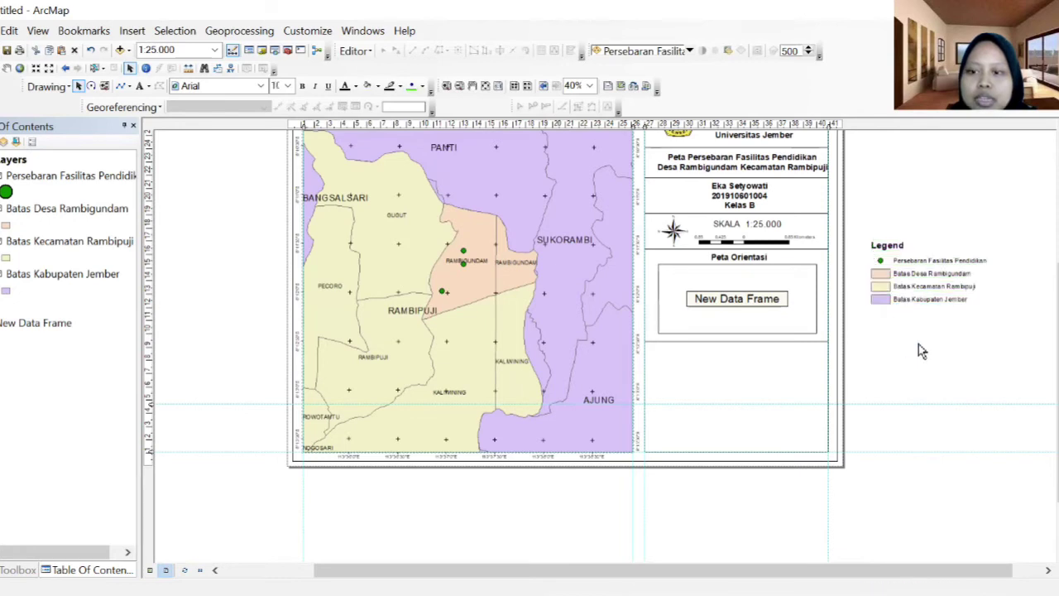
# Change the legend's heading text to Legenda.
pyautogui.click(887, 247)
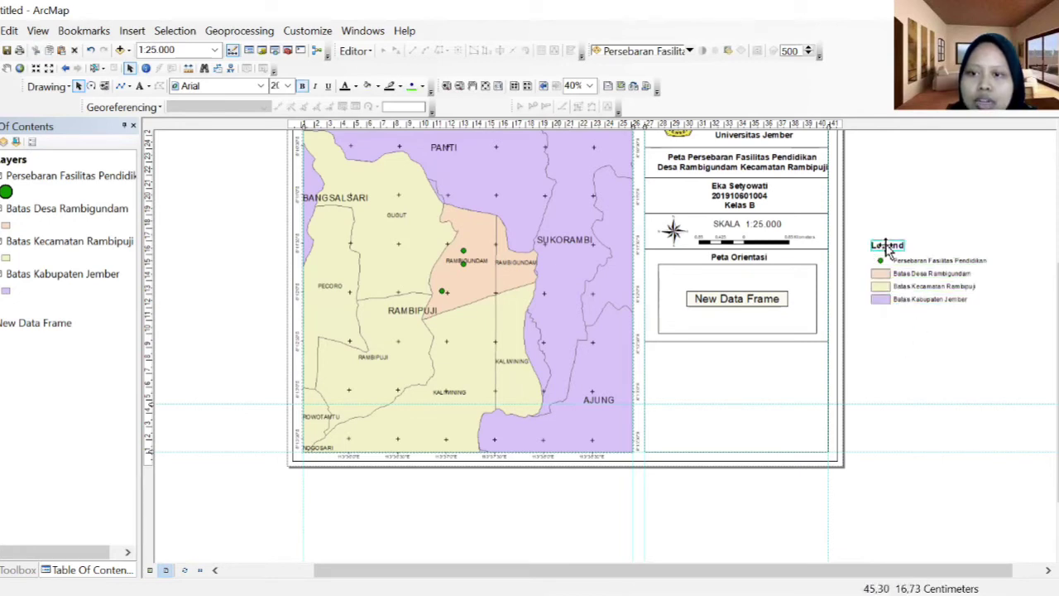
pyautogui.doubleClick(890, 247)
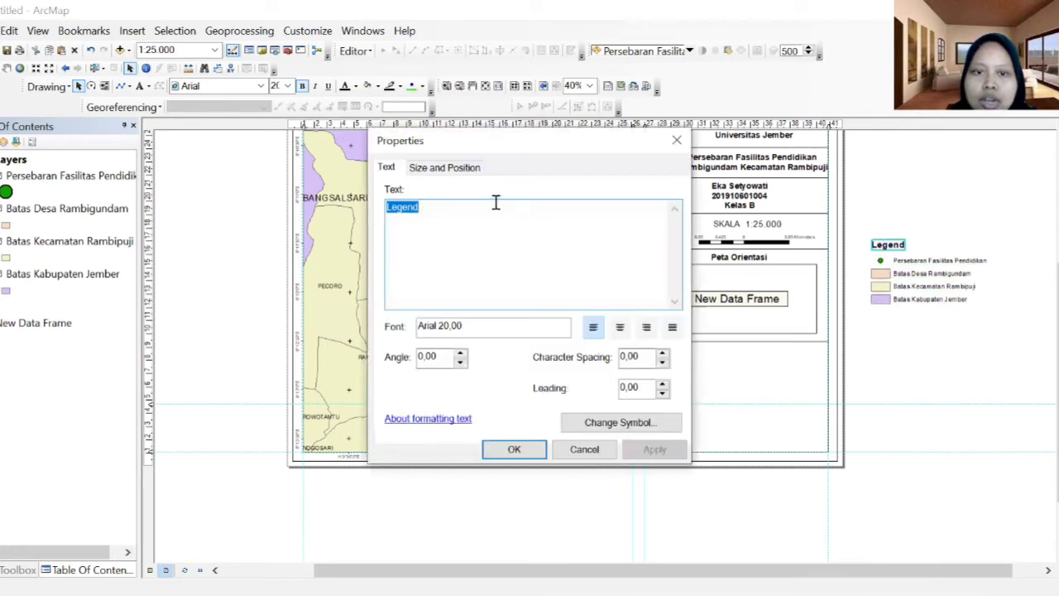
pyautogui.click(496, 210)
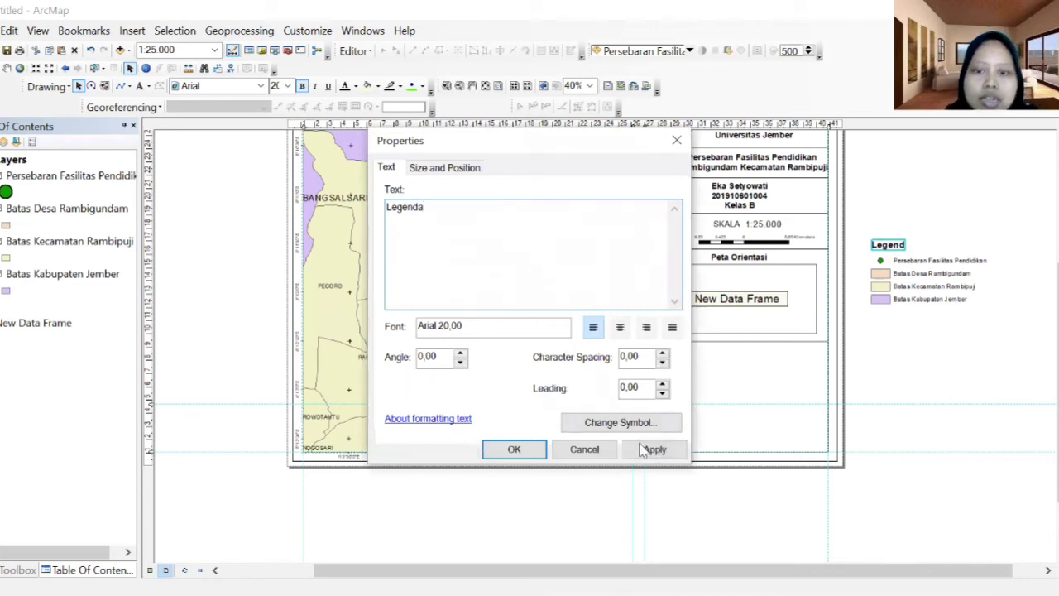
pyautogui.click(650, 450)
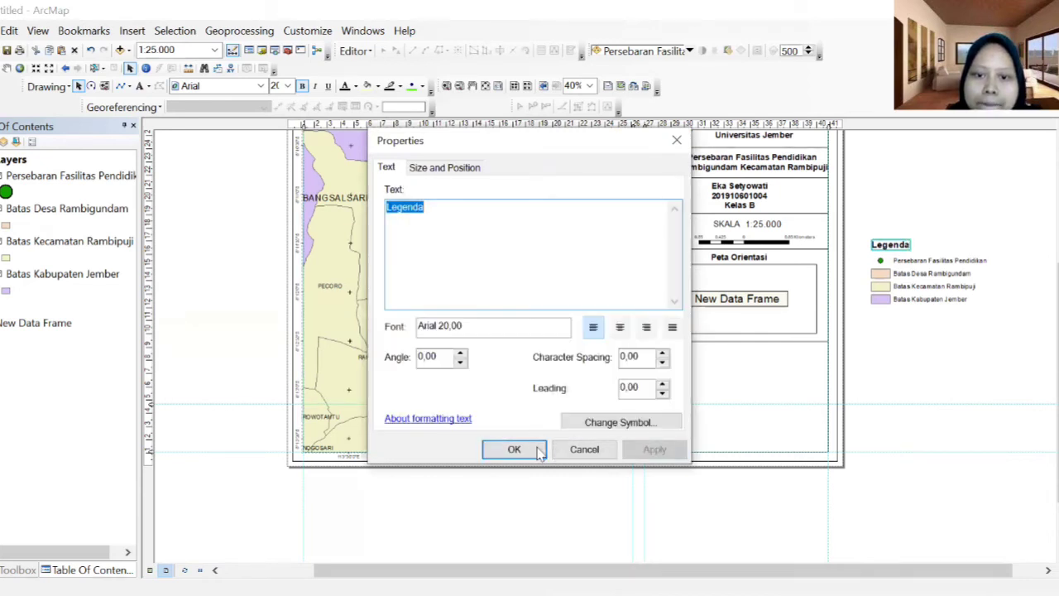
pyautogui.press('Return')
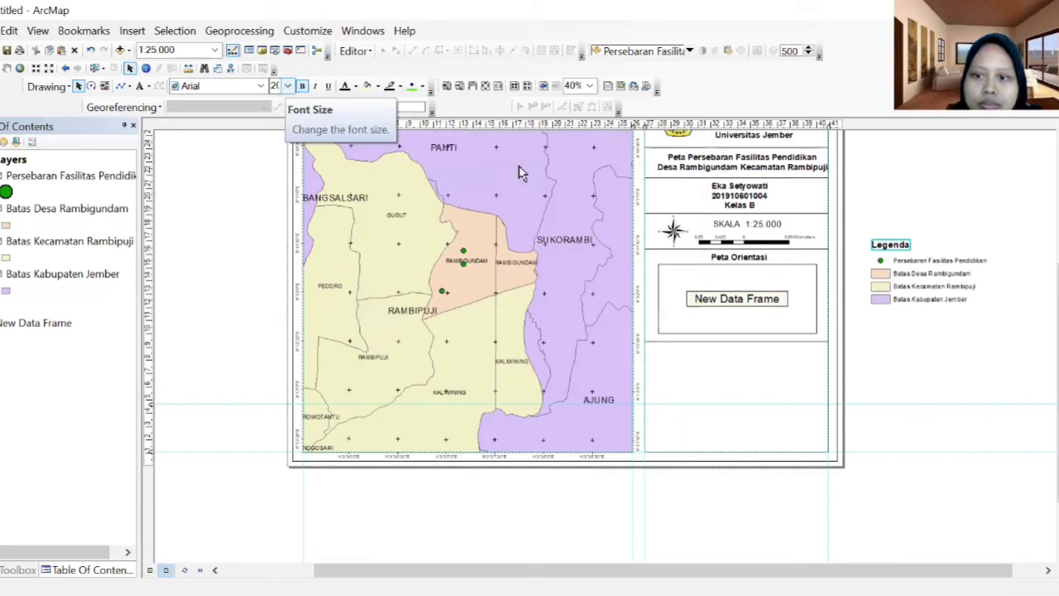
pyautogui.click(936, 336)
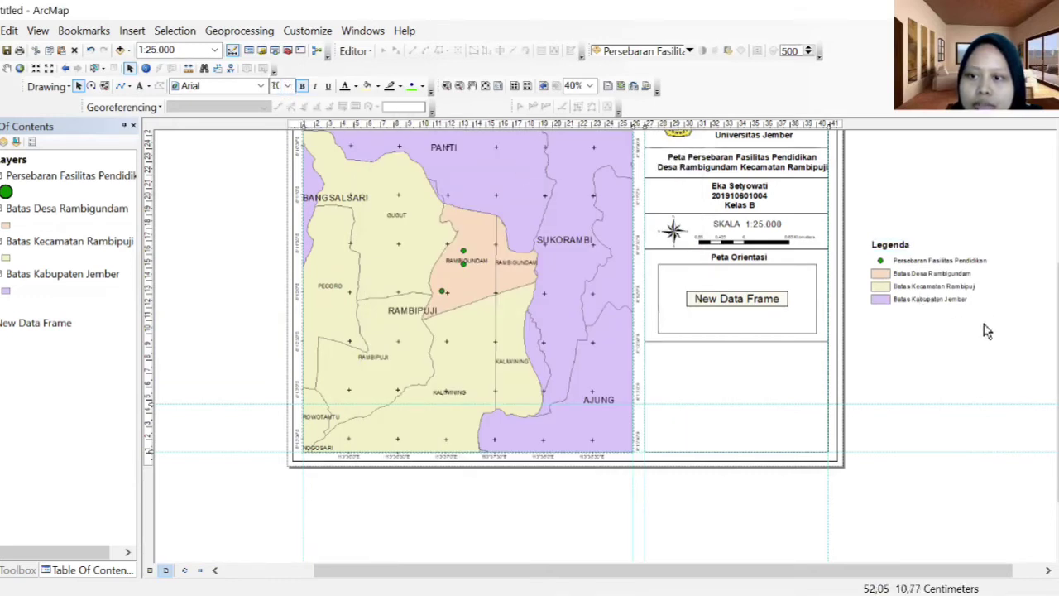
# Group the Batas Kecamatan Rambipuji and Batas Kabupaten Jember legend items and move them beside the other two items as a second column.
pyautogui.moveTo(991, 317); pyautogui.dragTo(862, 286)
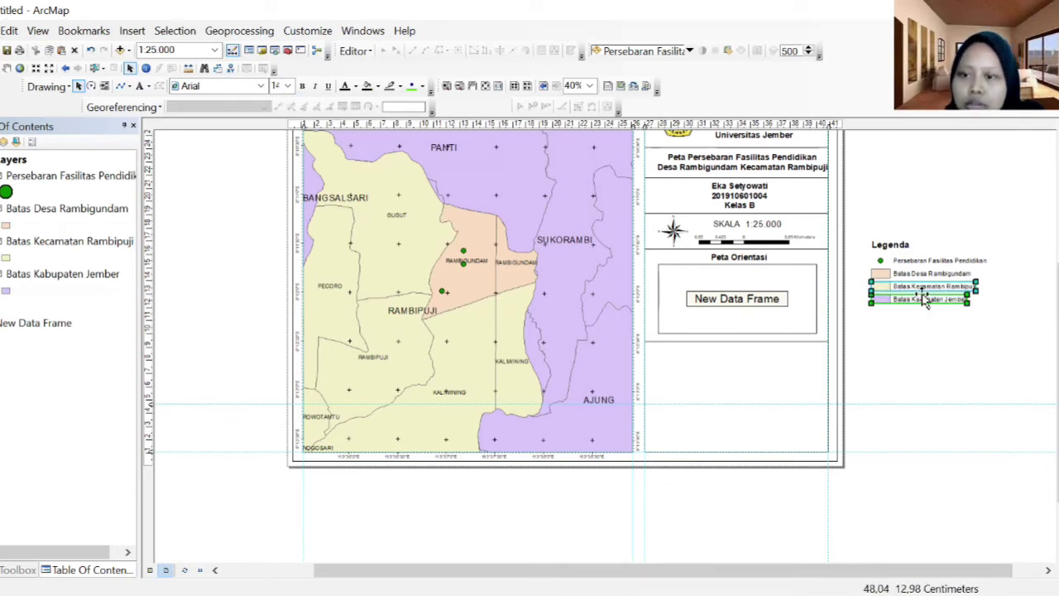
pyautogui.rightClick(925, 301)
pyautogui.click(944, 421)
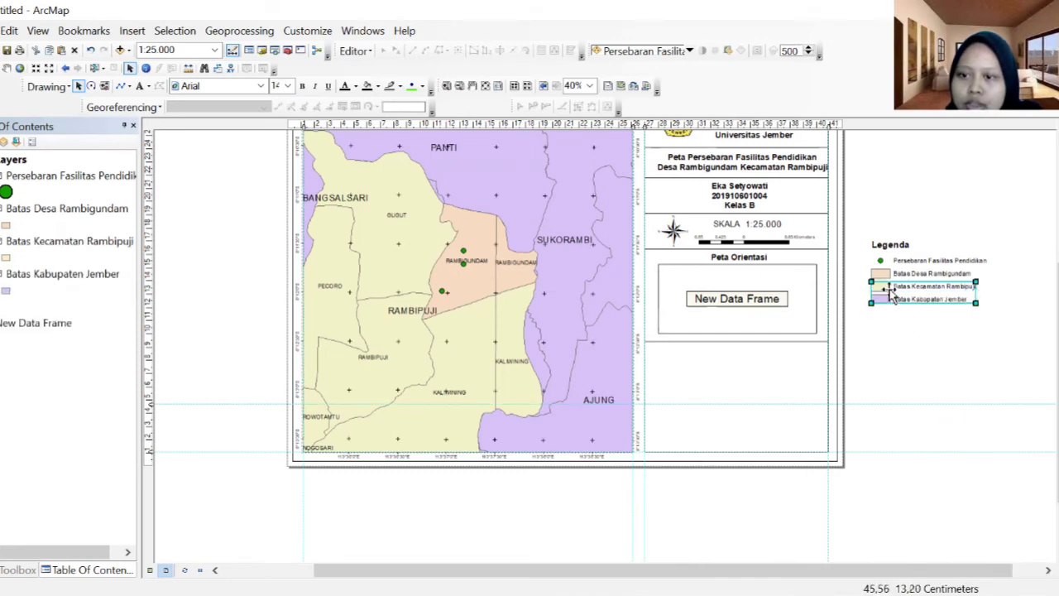
pyautogui.moveTo(877, 571); pyautogui.dragTo(906, 570)
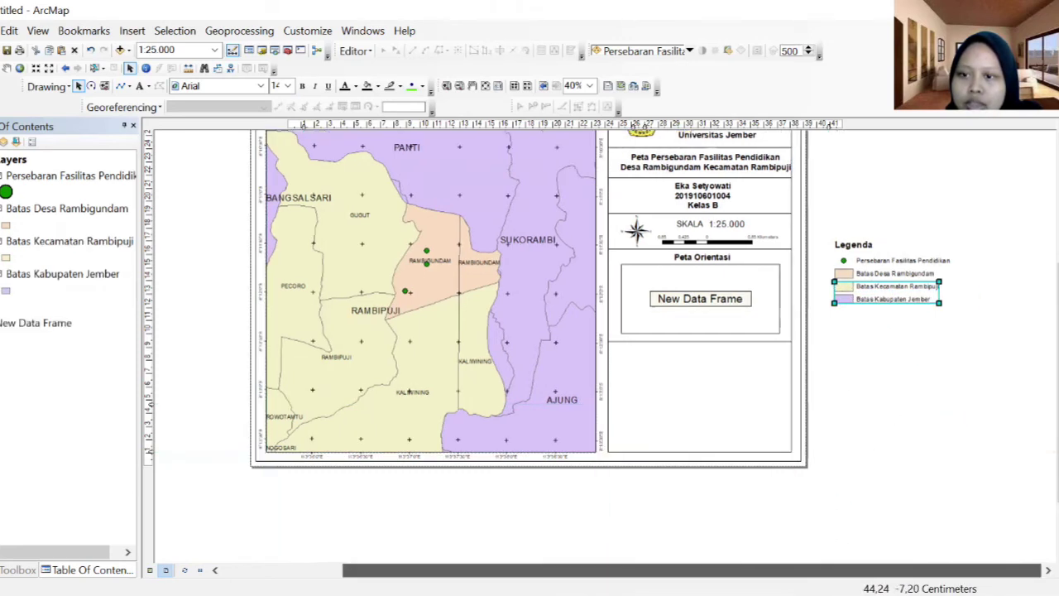
pyautogui.moveTo(851, 297); pyautogui.dragTo(975, 274)
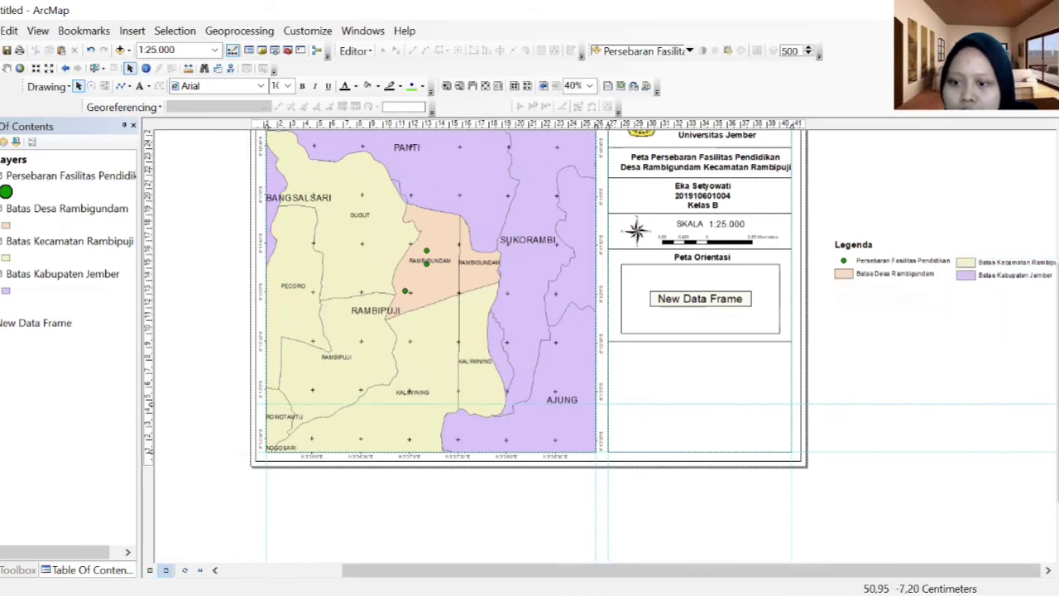
pyautogui.click(970, 269)
pyautogui.moveTo(971, 263); pyautogui.dragTo(970, 263)
pyautogui.click(978, 297)
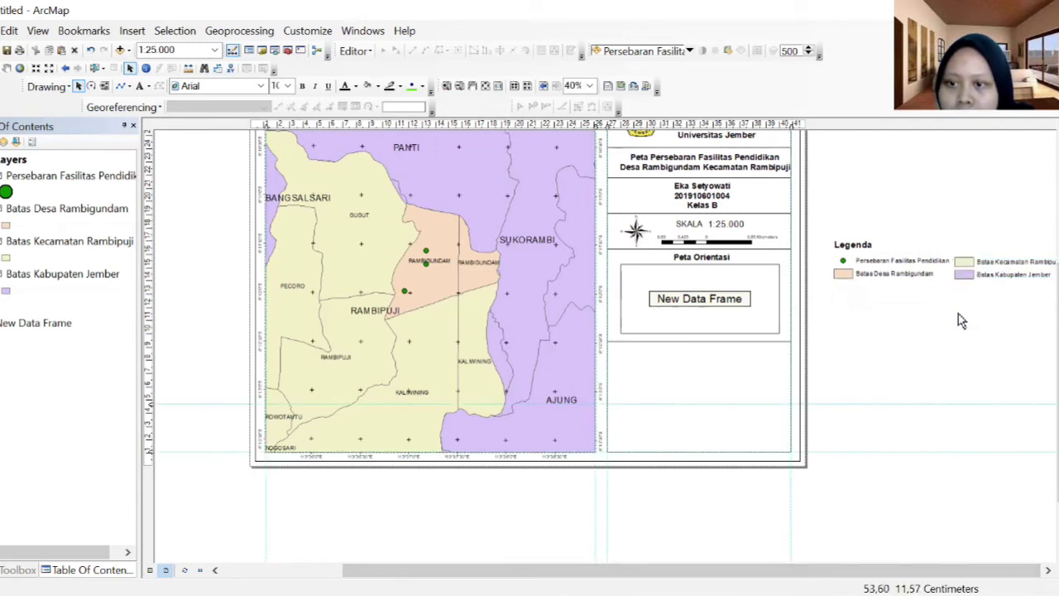
# Select the Legenda heading together with all legend items and group them into a single element.
pyautogui.moveTo(1051, 305); pyautogui.dragTo(820, 214)
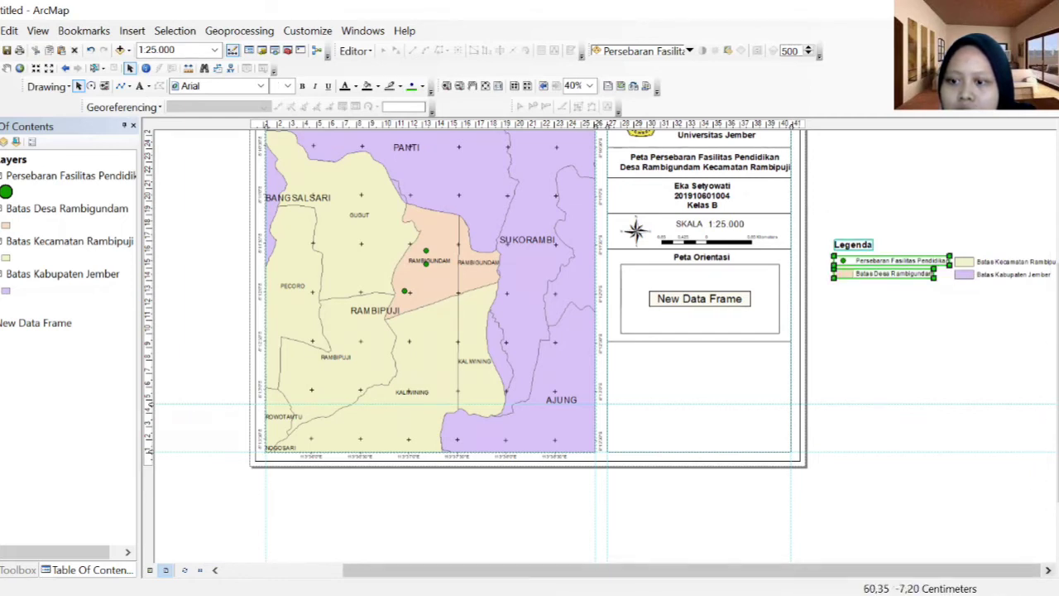
pyautogui.click(1049, 569)
pyautogui.moveTo(992, 320); pyautogui.dragTo(729, 212)
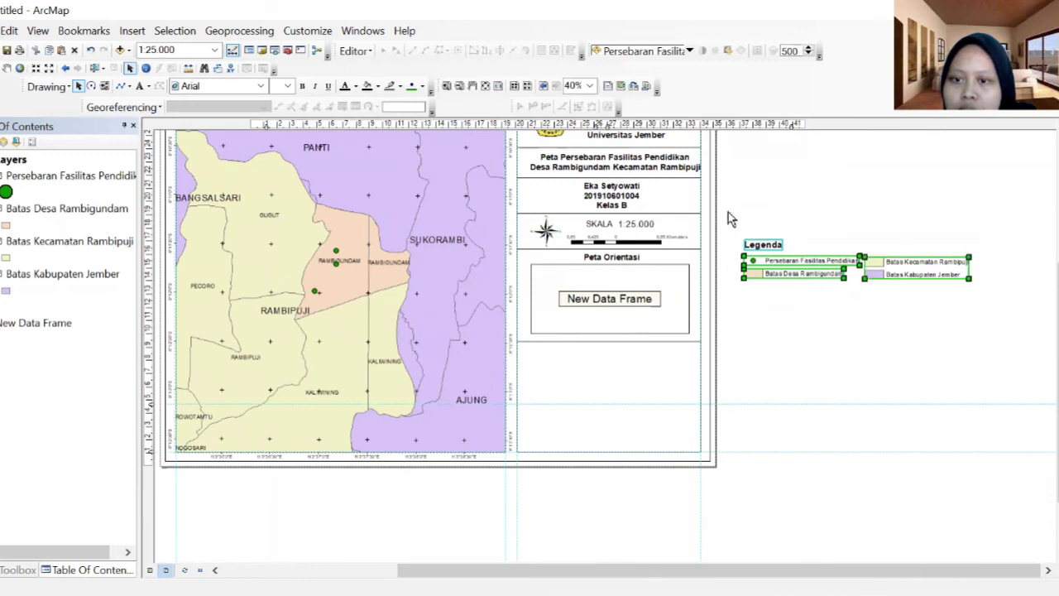
pyautogui.rightClick(822, 278)
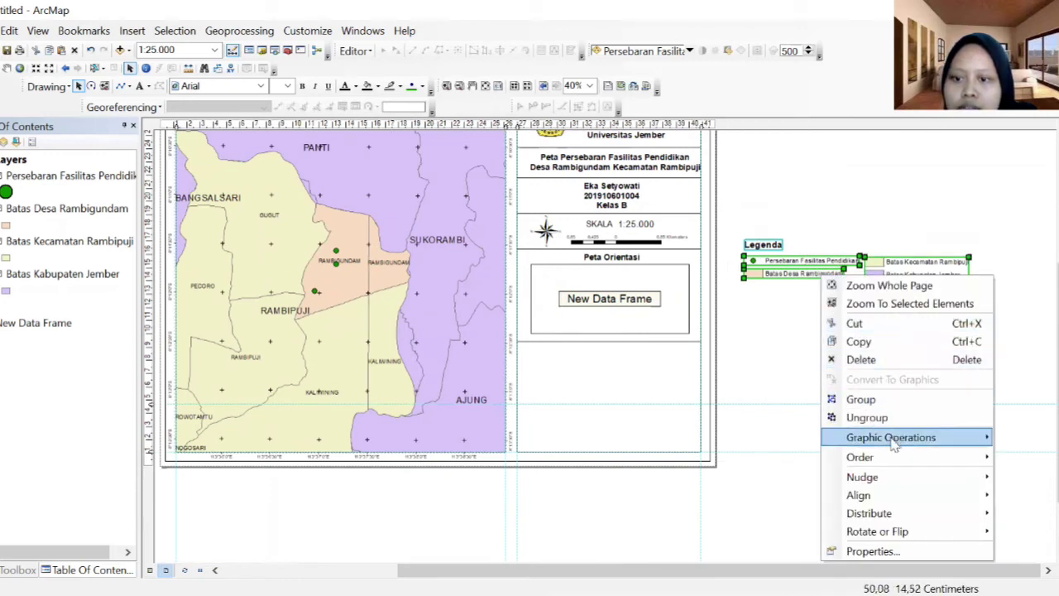
pyautogui.click(860, 399)
# Move the grouped legend farther from the page edge and shrink it to about three quarters of its size.
pyautogui.moveTo(783, 268); pyautogui.dragTo(604, 369)
pyautogui.click(791, 274)
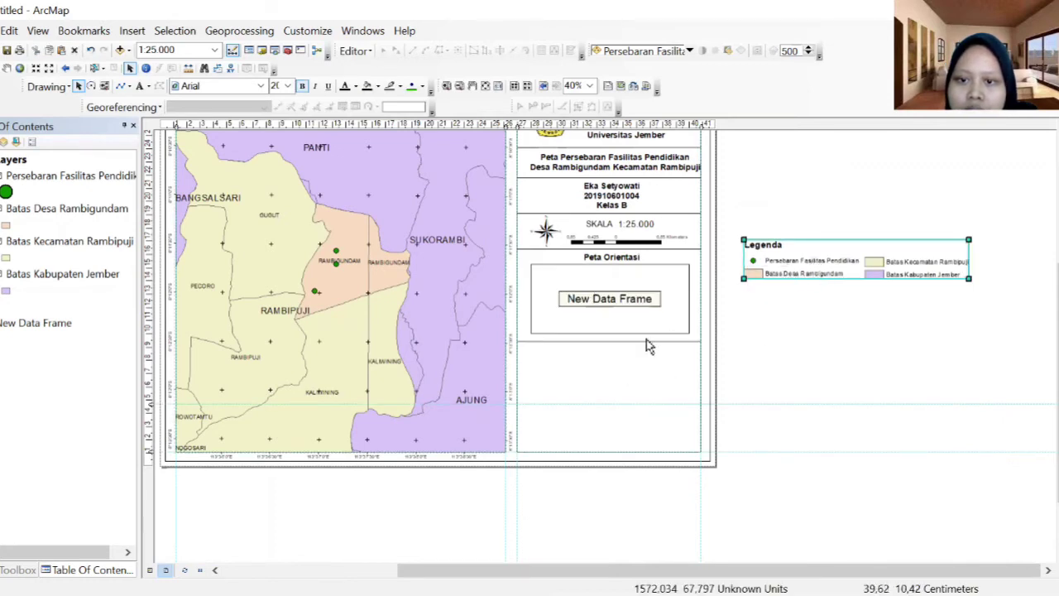
pyautogui.moveTo(792, 280); pyautogui.dragTo(641, 359)
pyautogui.click(804, 269)
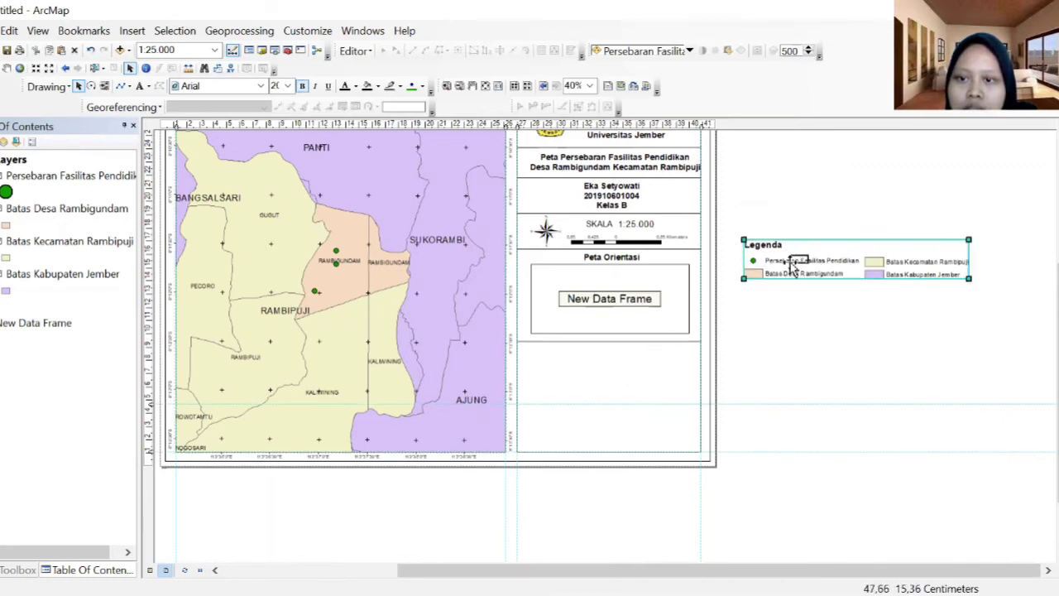
pyautogui.moveTo(757, 275); pyautogui.dragTo(800, 332)
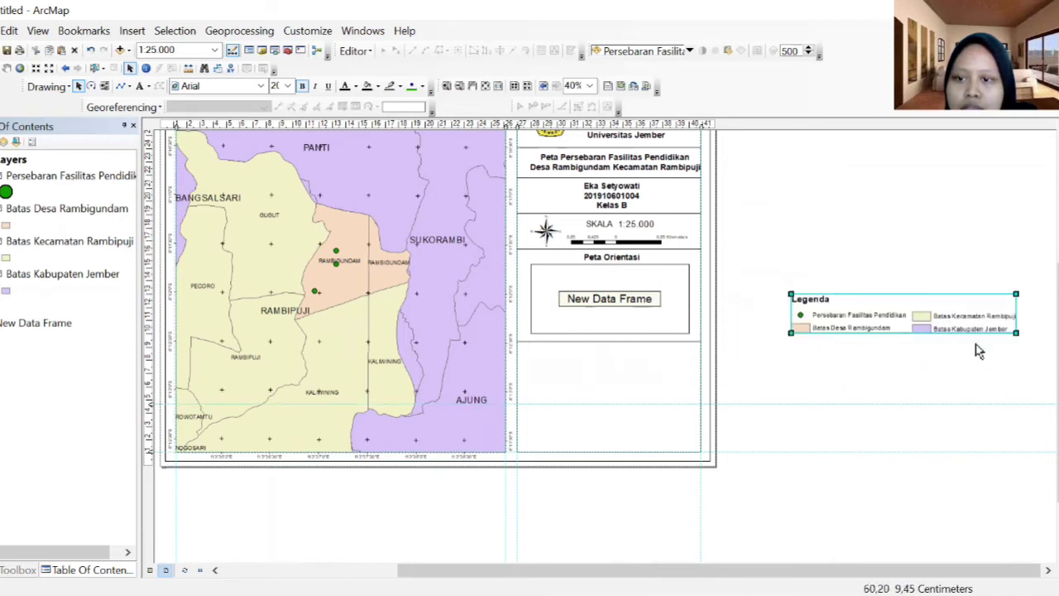
pyautogui.moveTo(1016, 332); pyautogui.dragTo(957, 343)
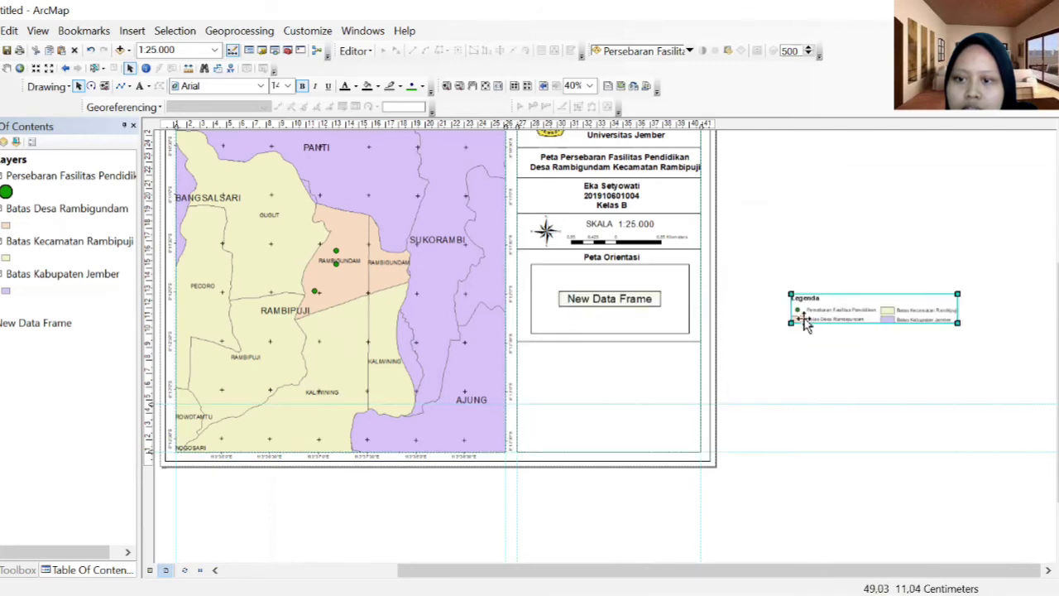
pyautogui.moveTo(804, 323); pyautogui.dragTo(828, 321)
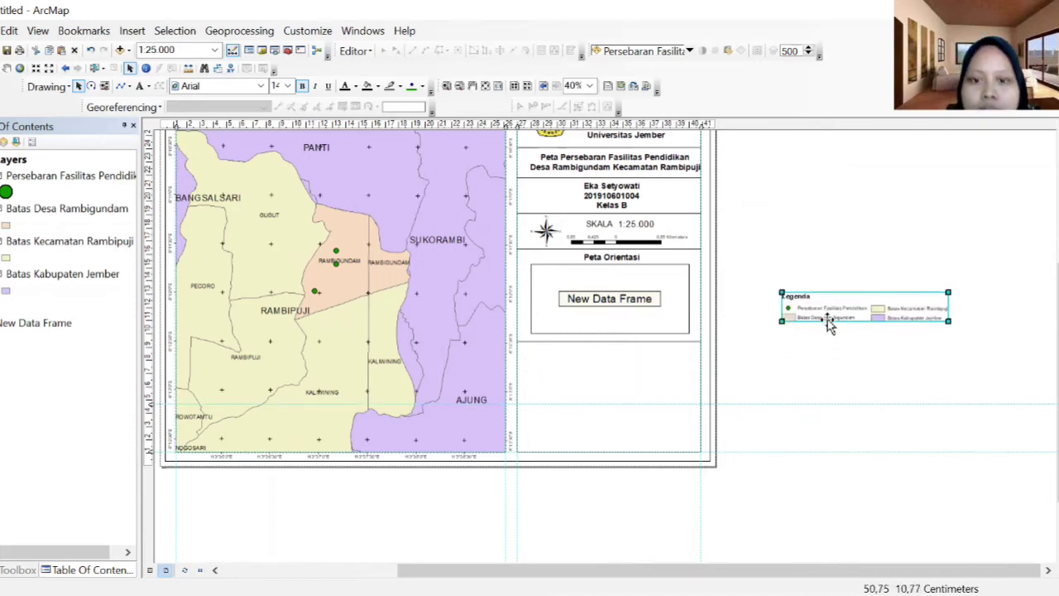
# Ungroup the resized legend into its separate heading and items.
pyautogui.click(954, 332)
pyautogui.click(915, 315)
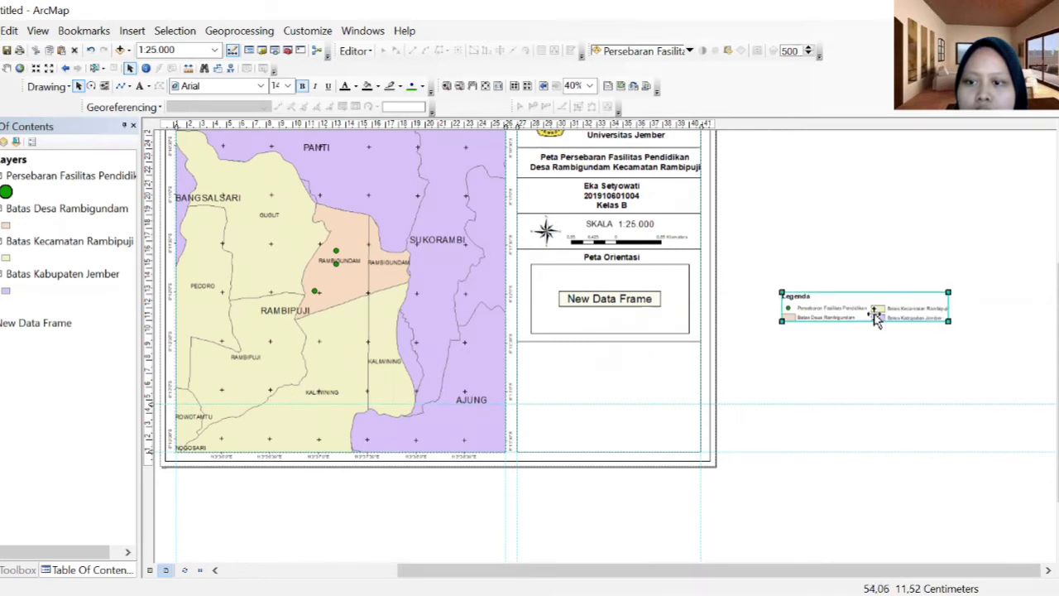
pyautogui.doubleClick(875, 313)
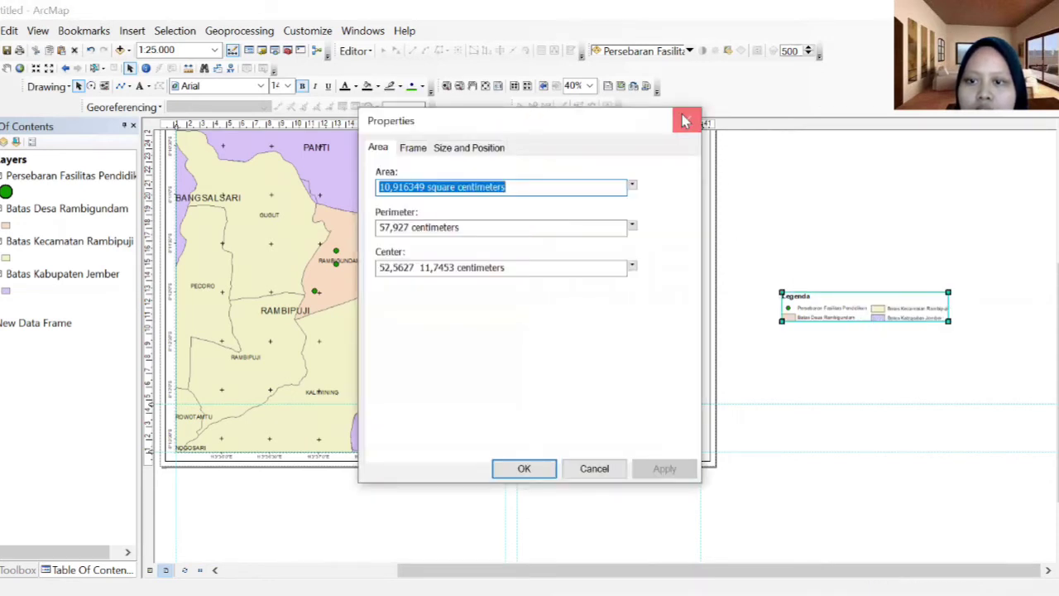
pyautogui.click(688, 119)
pyautogui.rightClick(836, 306)
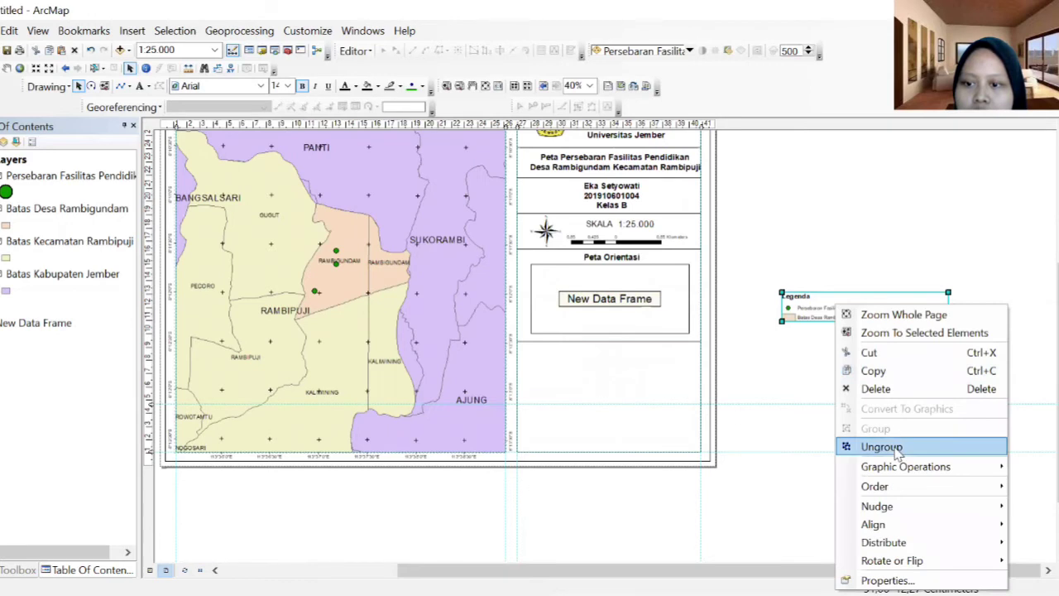
pyautogui.click(876, 446)
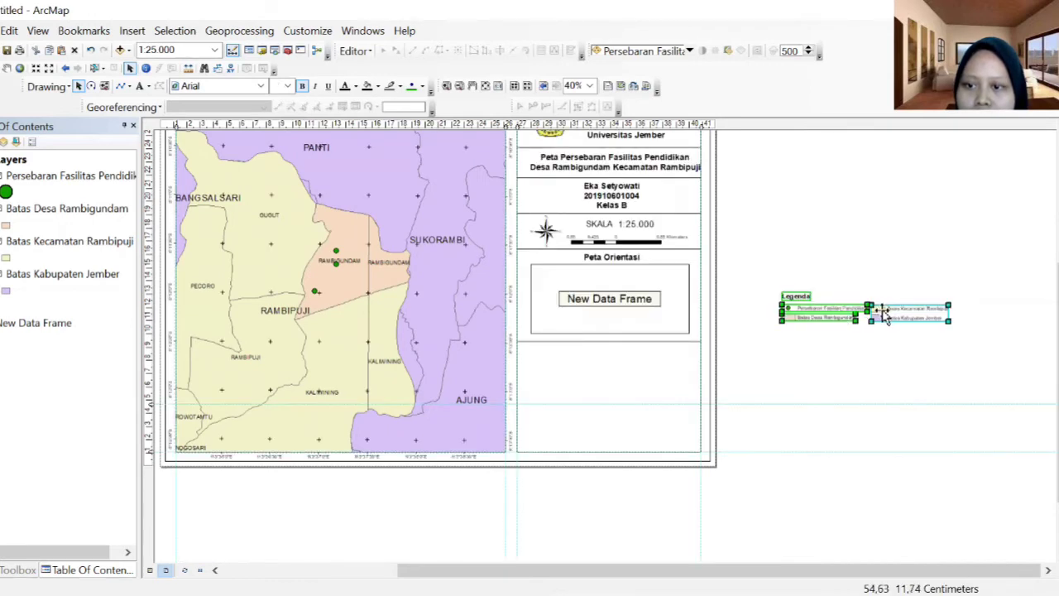
# Move the Batas Kecamatan Rambipuji and Batas Kabupaten Jember pair below the Batas Desa Rambigundam item to form one column.
pyautogui.click(884, 312)
pyautogui.click(883, 354)
pyautogui.click(884, 313)
pyautogui.moveTo(880, 315); pyautogui.dragTo(793, 339)
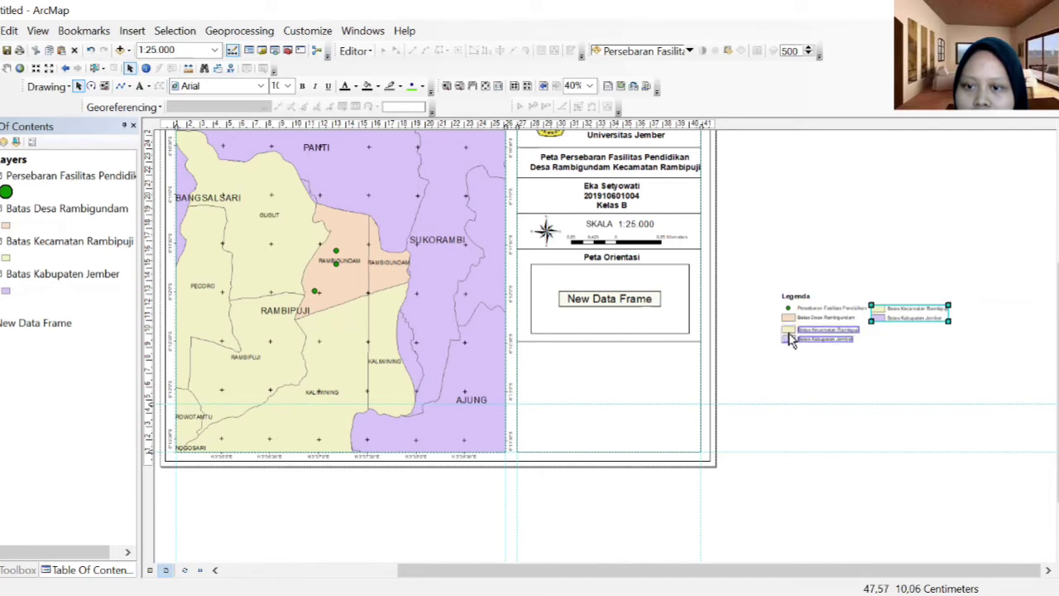
pyautogui.moveTo(790, 340); pyautogui.dragTo(793, 340)
pyautogui.click(892, 357)
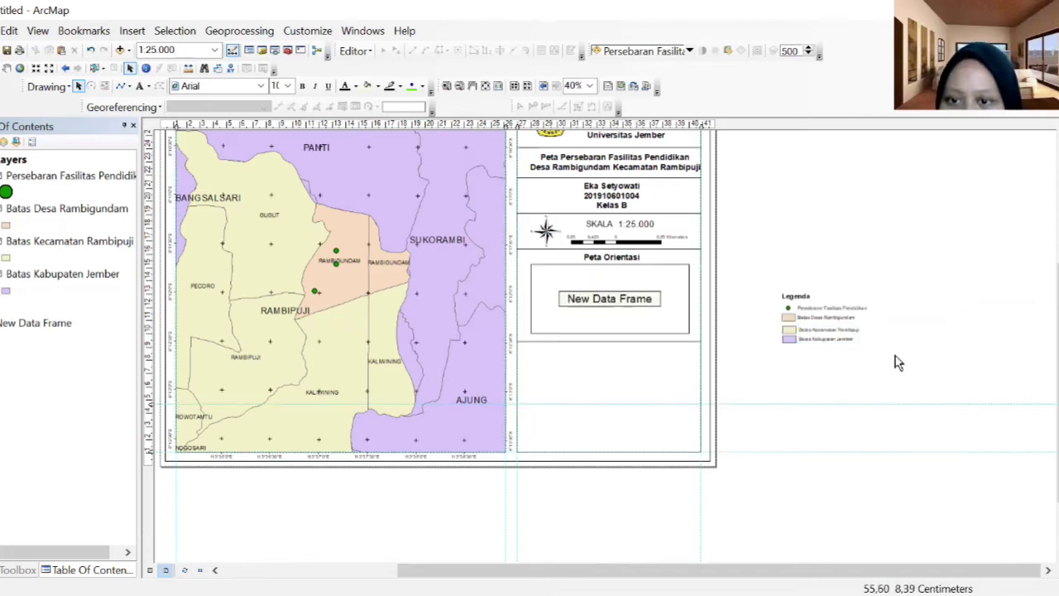
# Fine-tune the position of the Batas Kecamatan Rambipuji and Batas Kabupaten Jember pair so its patches align with the Batas Desa Rambigundam patch.
pyautogui.scroll(-3, 842, 348)
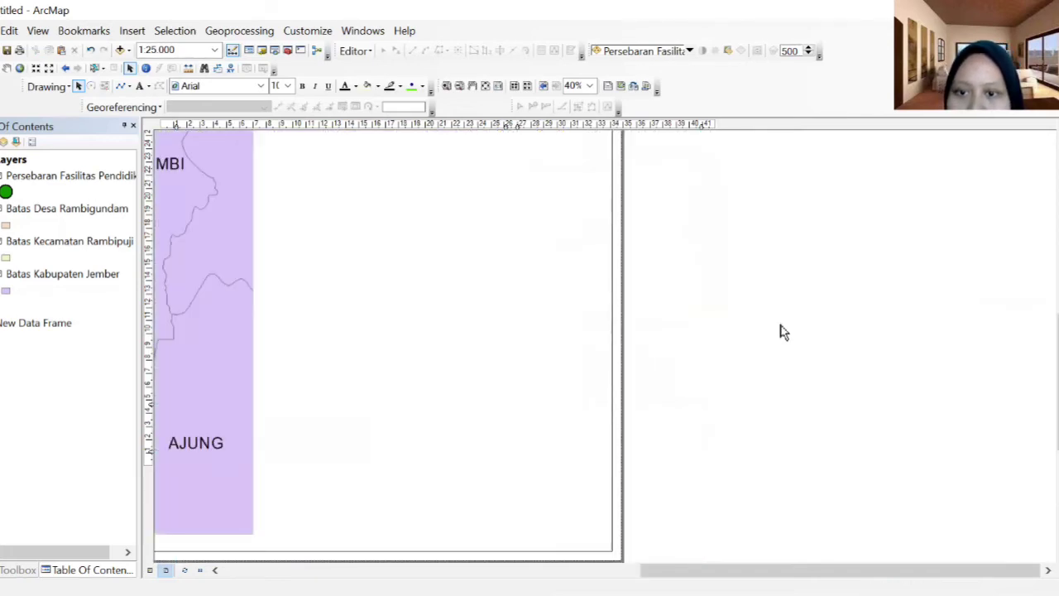
pyautogui.click(765, 331)
pyautogui.moveTo(752, 327); pyautogui.dragTo(756, 327)
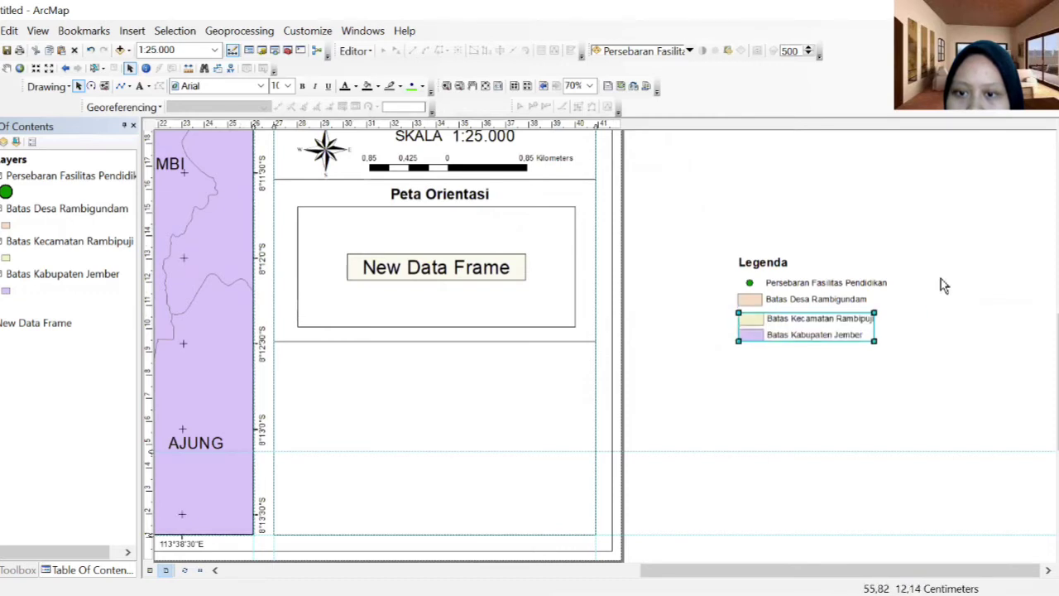
pyautogui.click(941, 296)
pyautogui.click(766, 331)
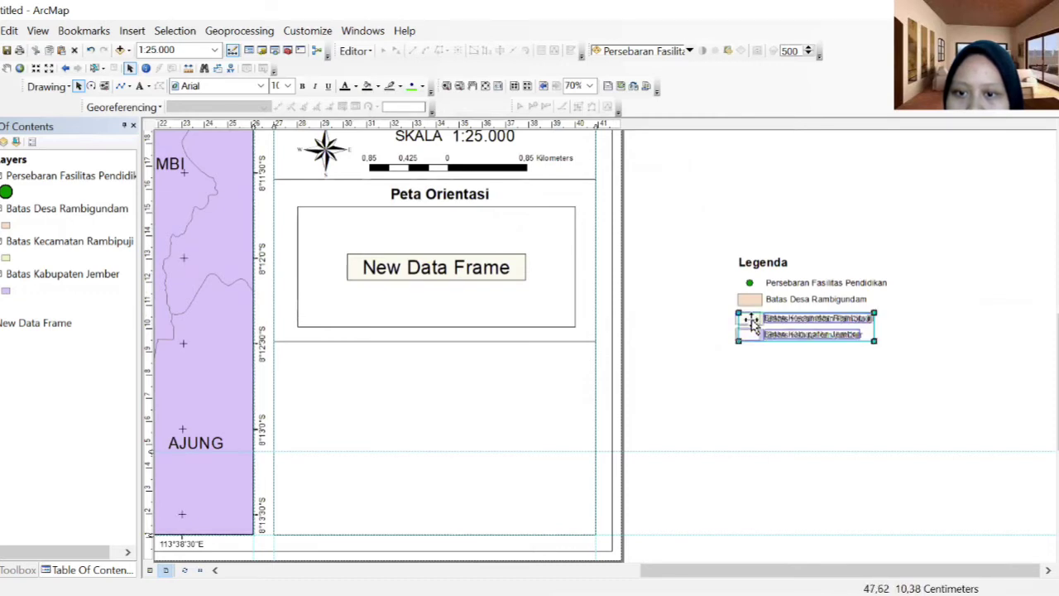
pyautogui.moveTo(756, 327); pyautogui.dragTo(759, 328)
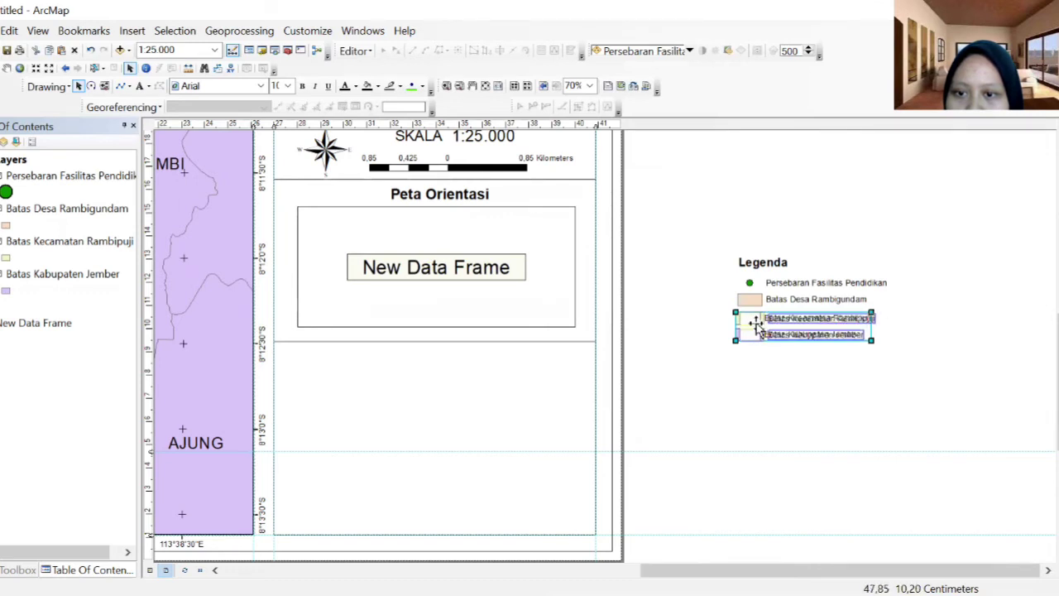
pyautogui.scroll(3, 824, 317)
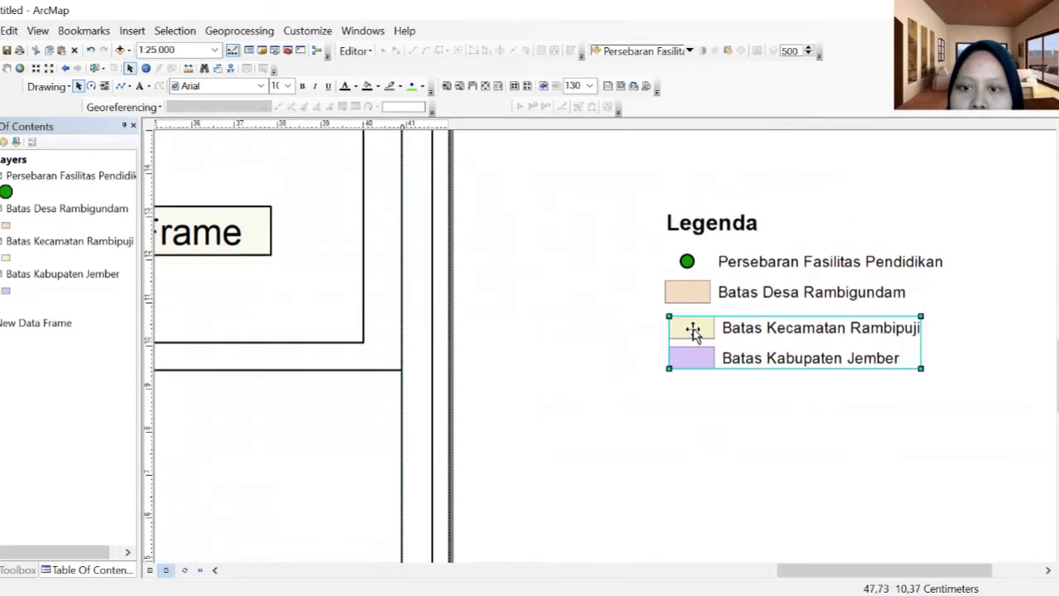
pyautogui.moveTo(694, 331); pyautogui.dragTo(689, 332)
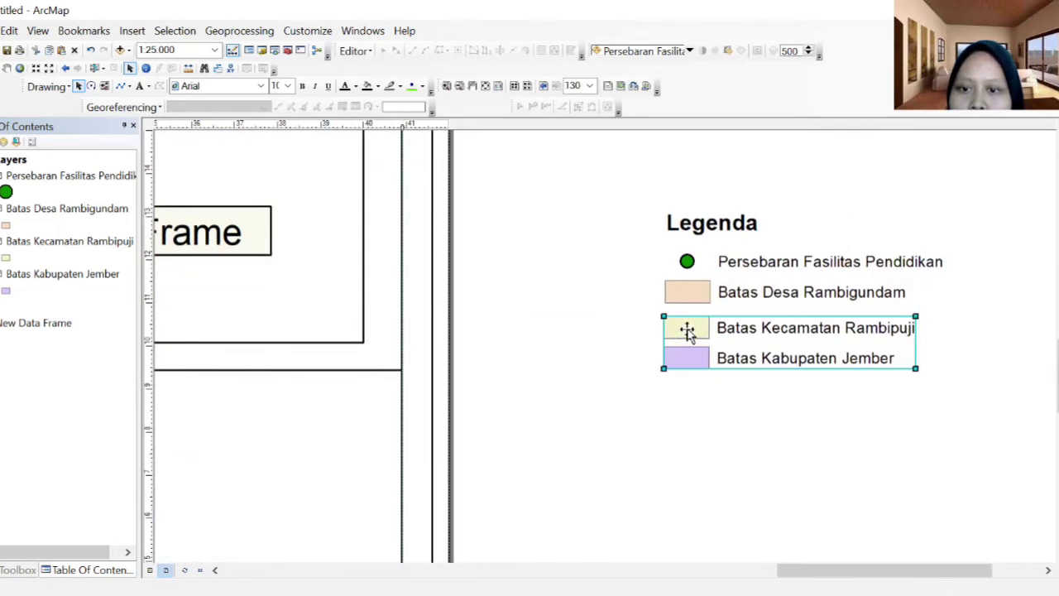
pyautogui.click(629, 309)
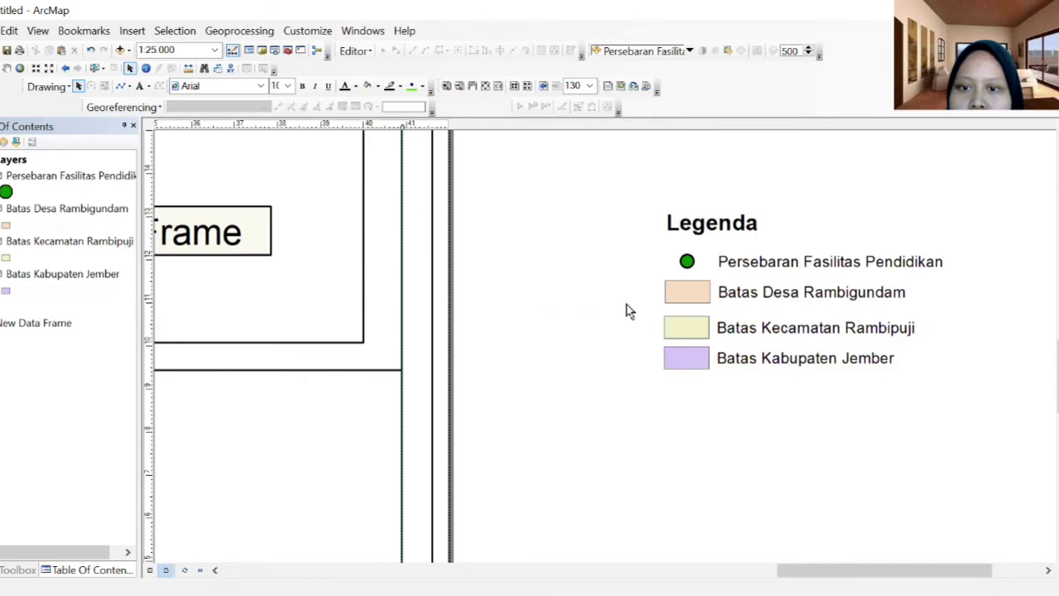
pyautogui.click(688, 329)
pyautogui.doubleClick(687, 326)
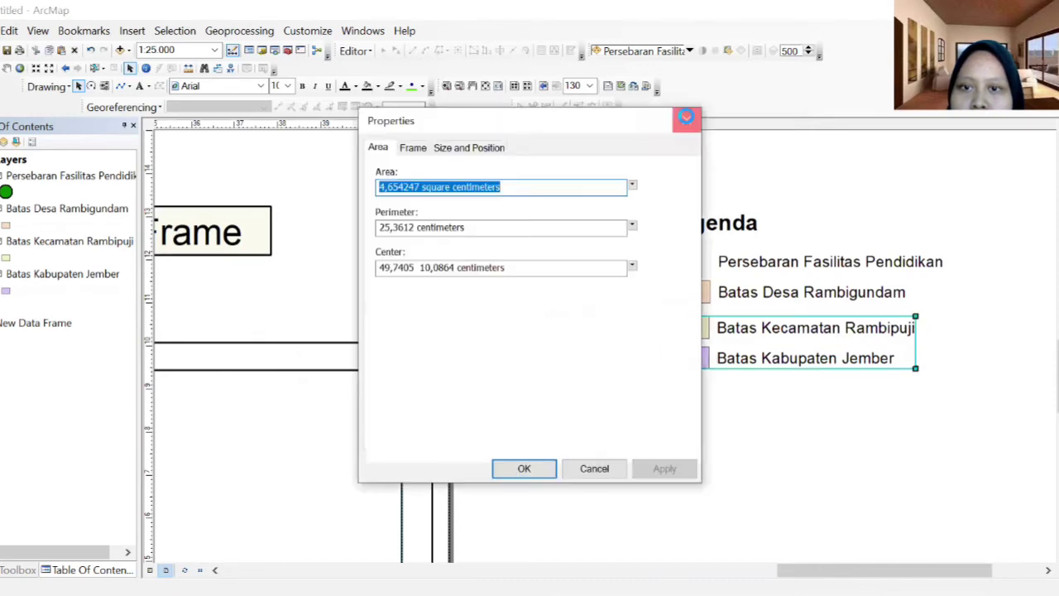
pyautogui.moveTo(688, 333); pyautogui.dragTo(690, 331)
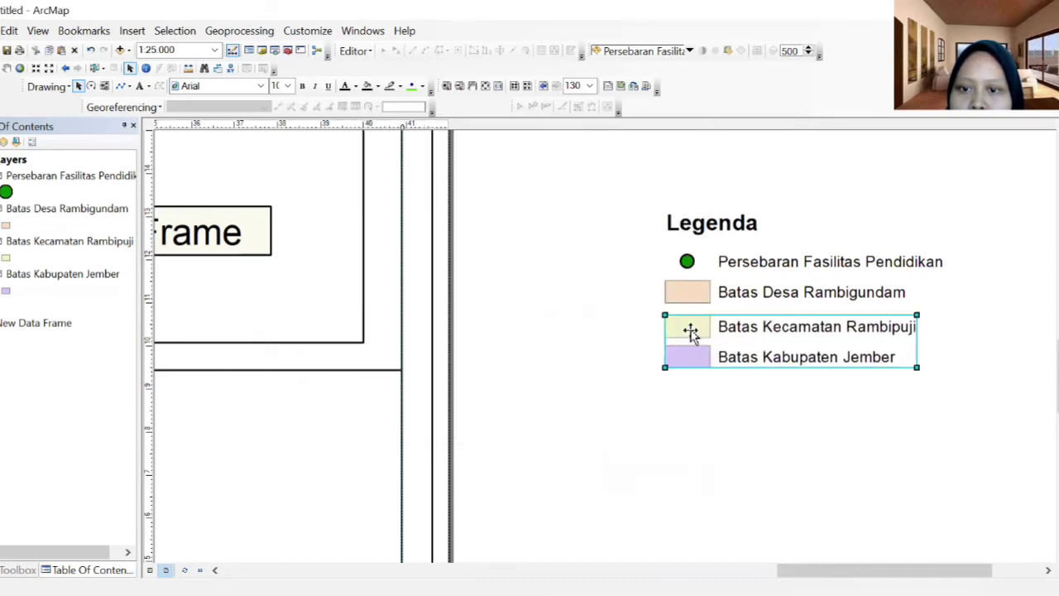
pyautogui.click(599, 335)
# Group the Legenda heading with all four items and move the group into the information column below the Peta Orientasi frame.
pyautogui.moveTo(1009, 450); pyautogui.dragTo(629, 184)
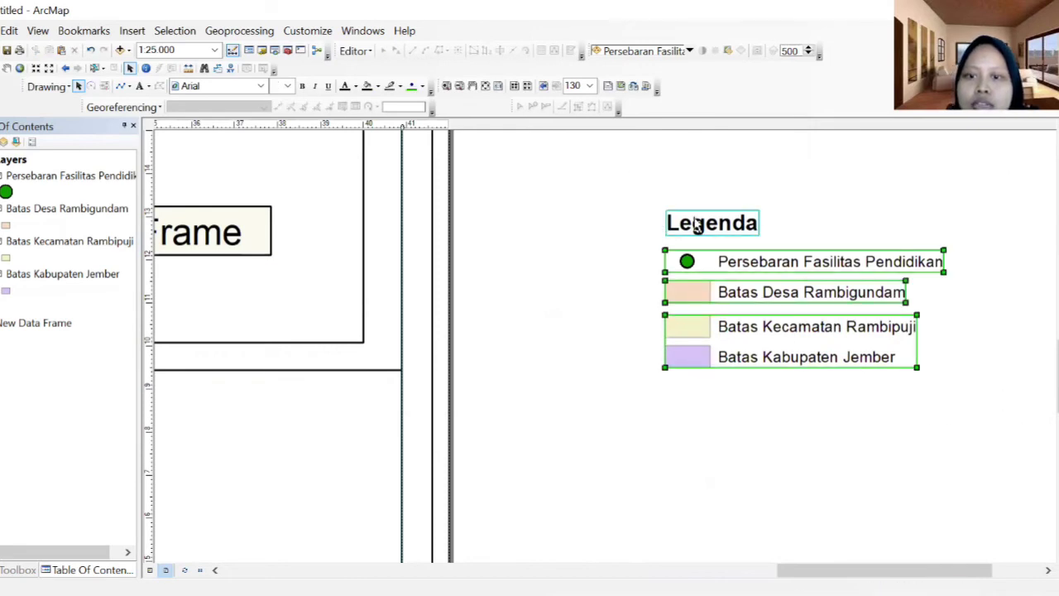
pyautogui.rightClick(733, 298)
pyautogui.click(790, 419)
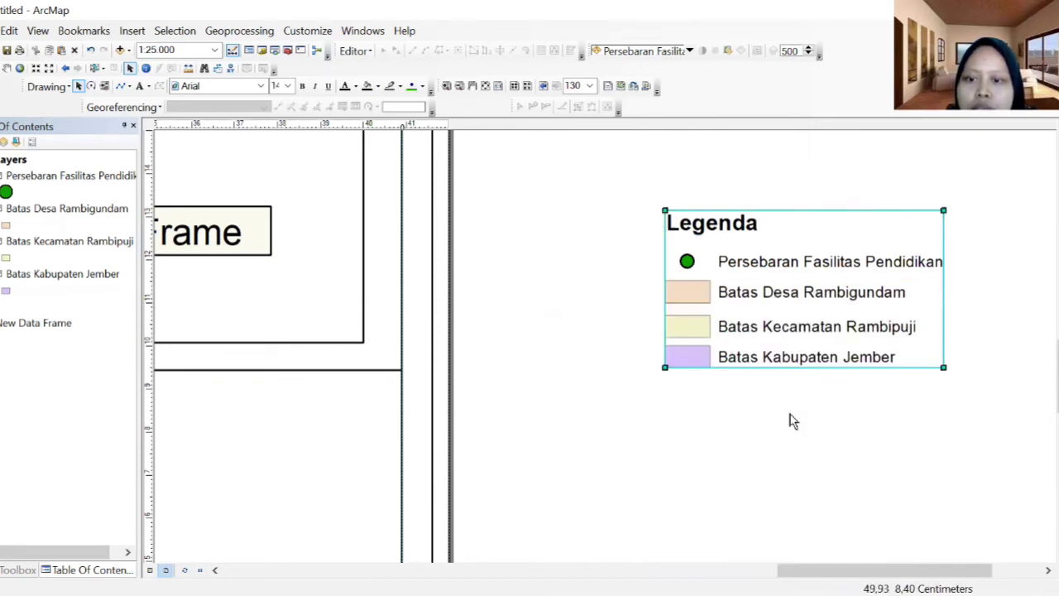
pyautogui.scroll(-3, 777, 421)
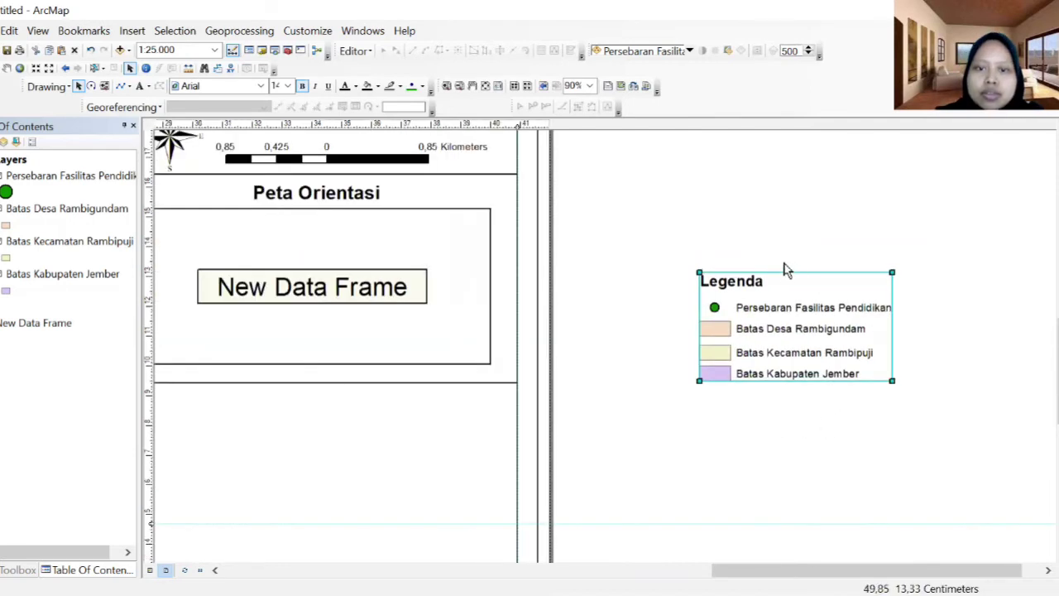
pyautogui.scroll(-4, 802, 255)
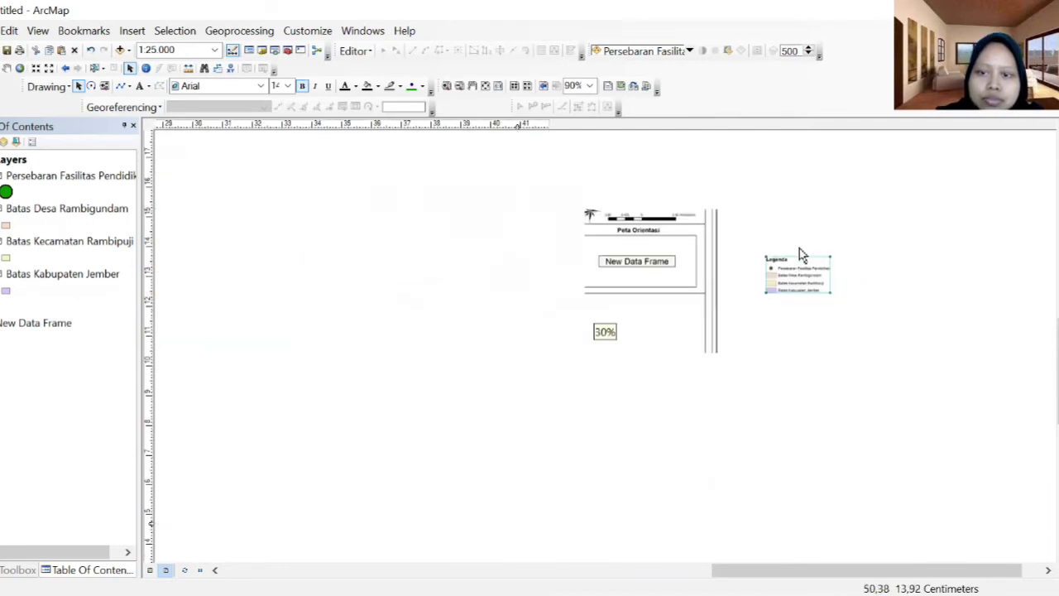
pyautogui.moveTo(788, 262); pyautogui.dragTo(610, 314)
pyautogui.scroll(3, 610, 316)
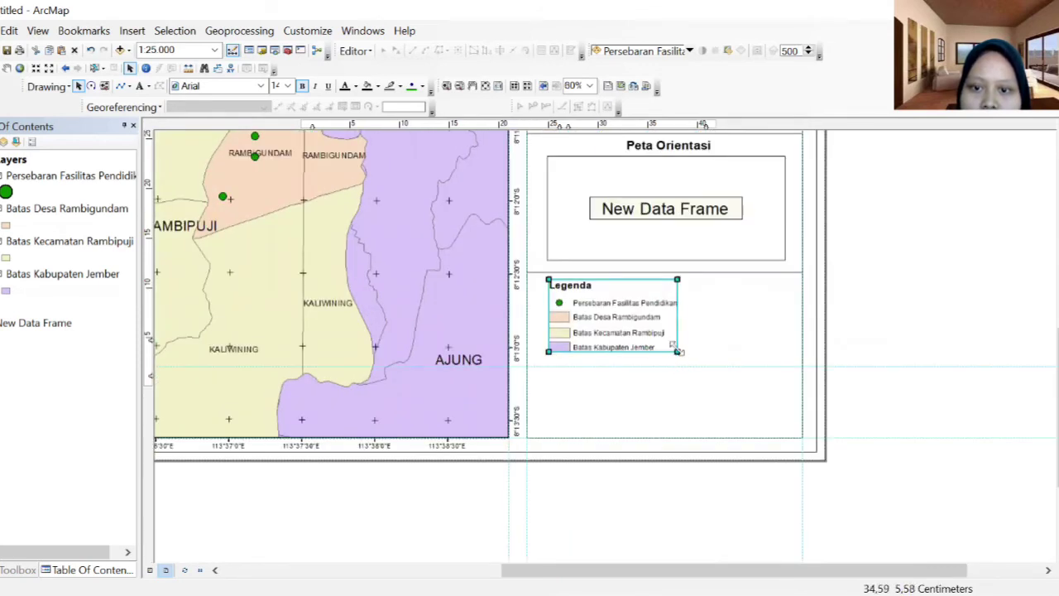
# Enlarge the grouped legend slightly and nudge it toward the upper-left corner of its section in the information column.
pyautogui.moveTo(677, 352); pyautogui.dragTo(685, 365)
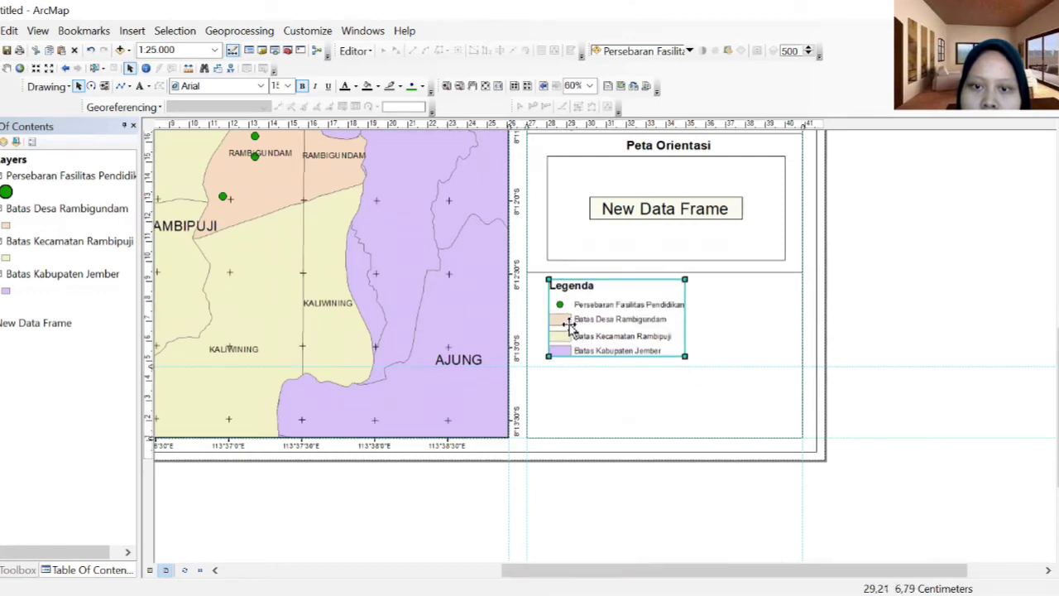
pyautogui.moveTo(569, 326); pyautogui.dragTo(564, 321)
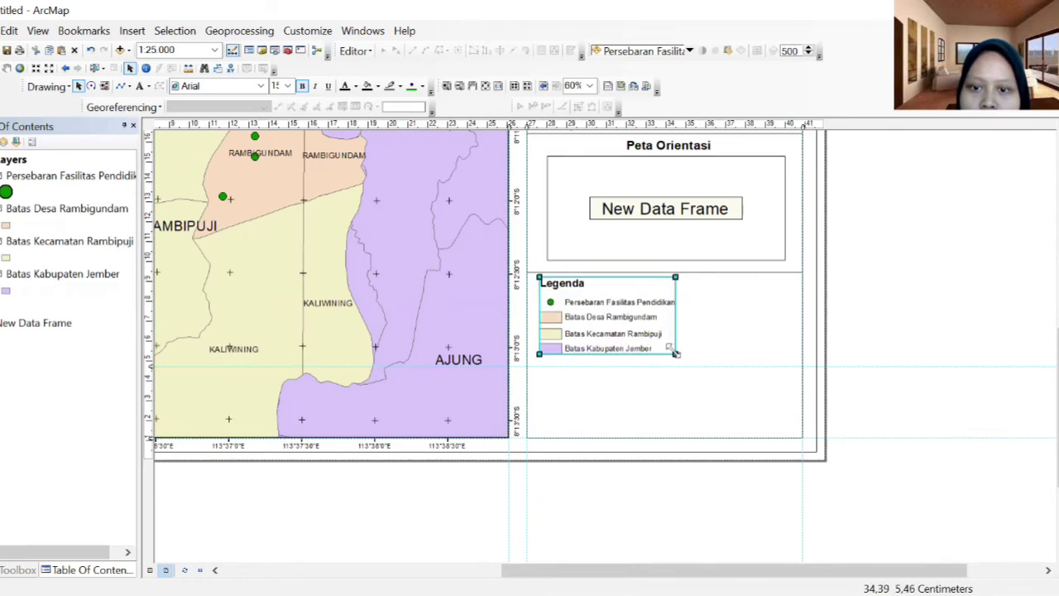
pyautogui.moveTo(677, 354); pyautogui.dragTo(680, 357)
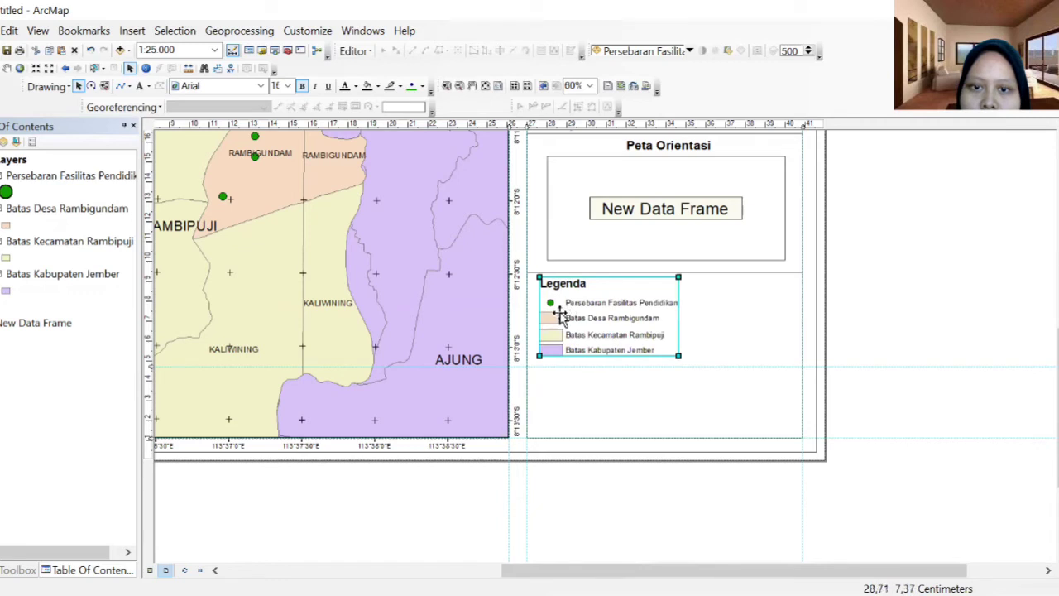
pyautogui.moveTo(561, 316); pyautogui.dragTo(561, 316)
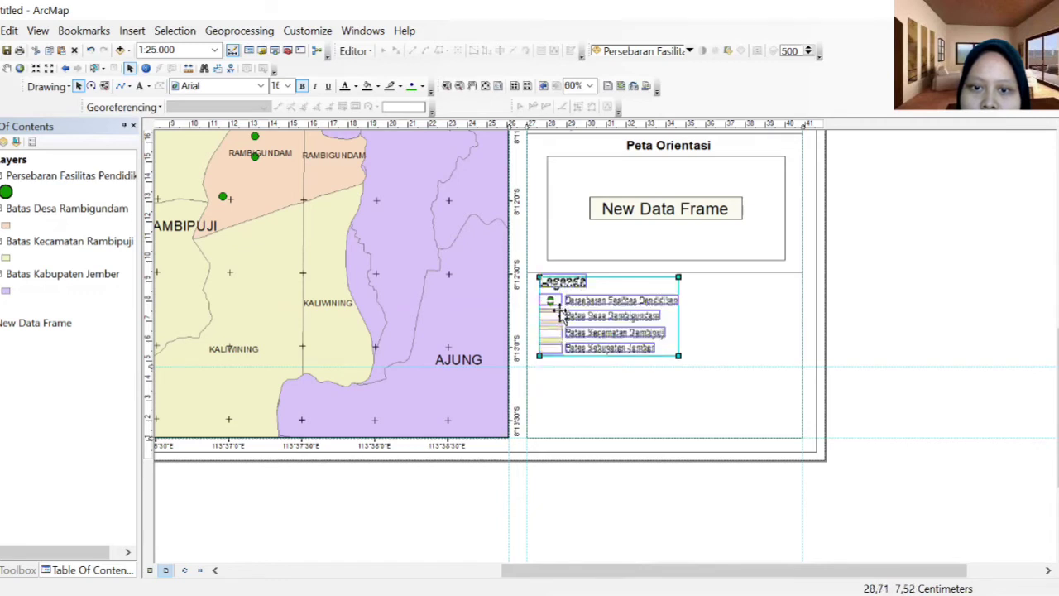
pyautogui.click(750, 322)
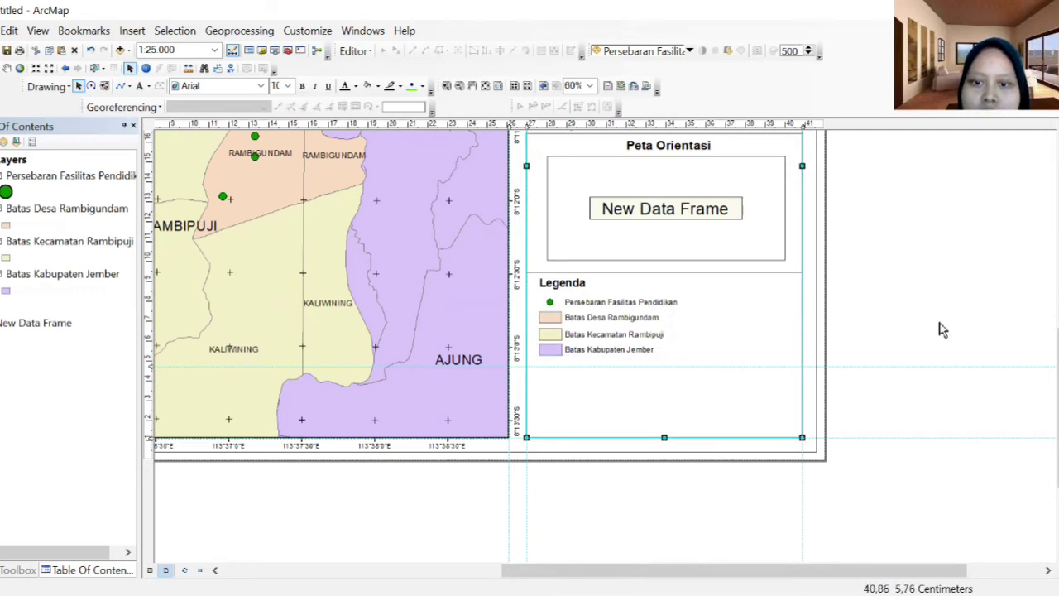
pyautogui.scroll(2, 883, 339)
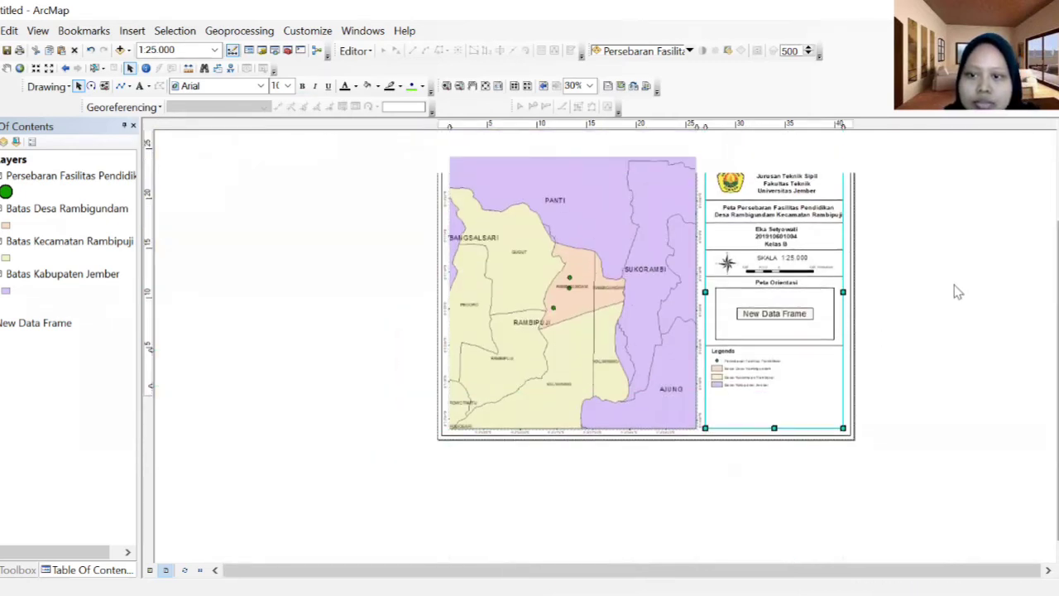
pyautogui.scroll(-1, 955, 286)
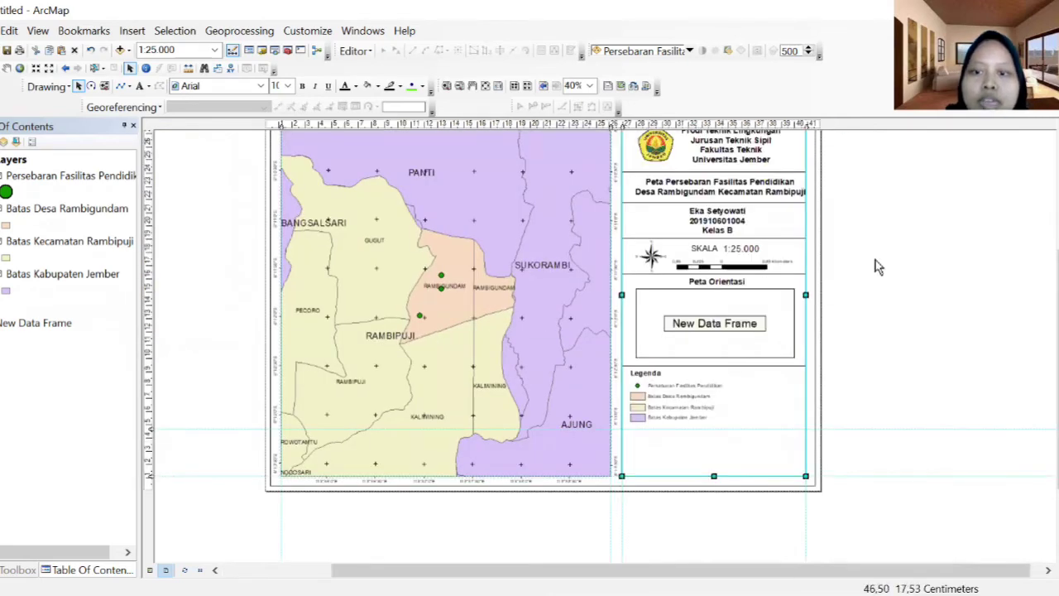
# Nudge the scale bar slightly upward, closer to the SKALA 1:25.000 text.
pyautogui.scroll(-2, 779, 249)
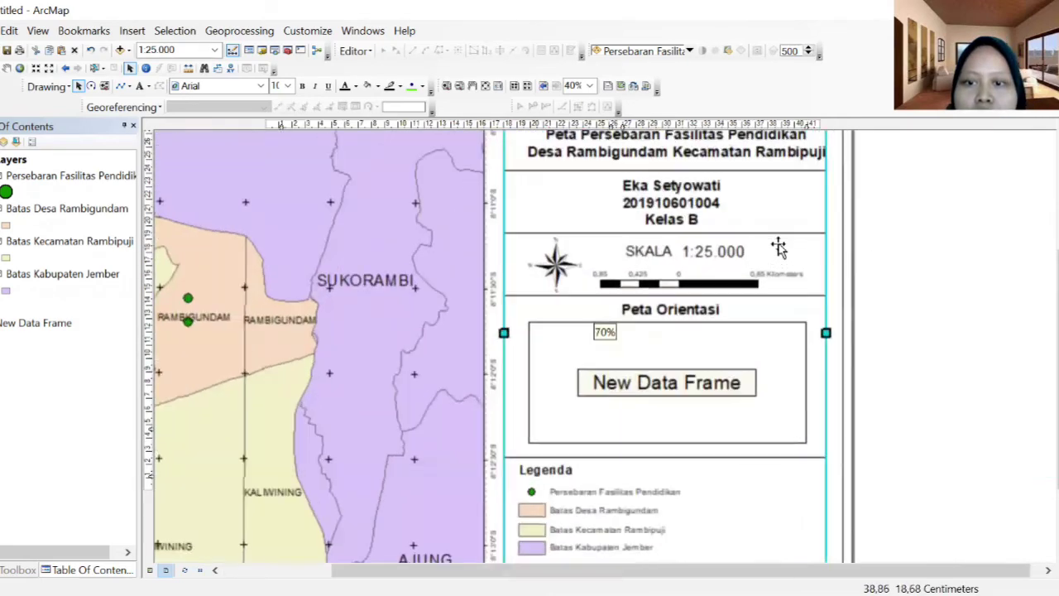
pyautogui.click(720, 256)
pyautogui.click(718, 283)
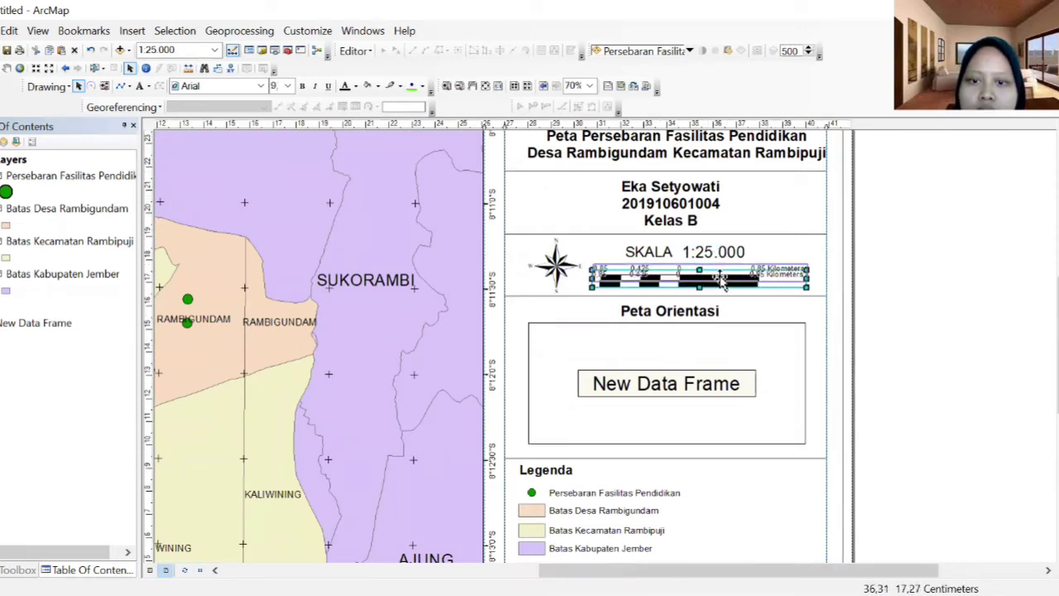
# Shrink the north arrow slightly and reposition it beside the scale text so it fits within its section.
pyautogui.click(553, 267)
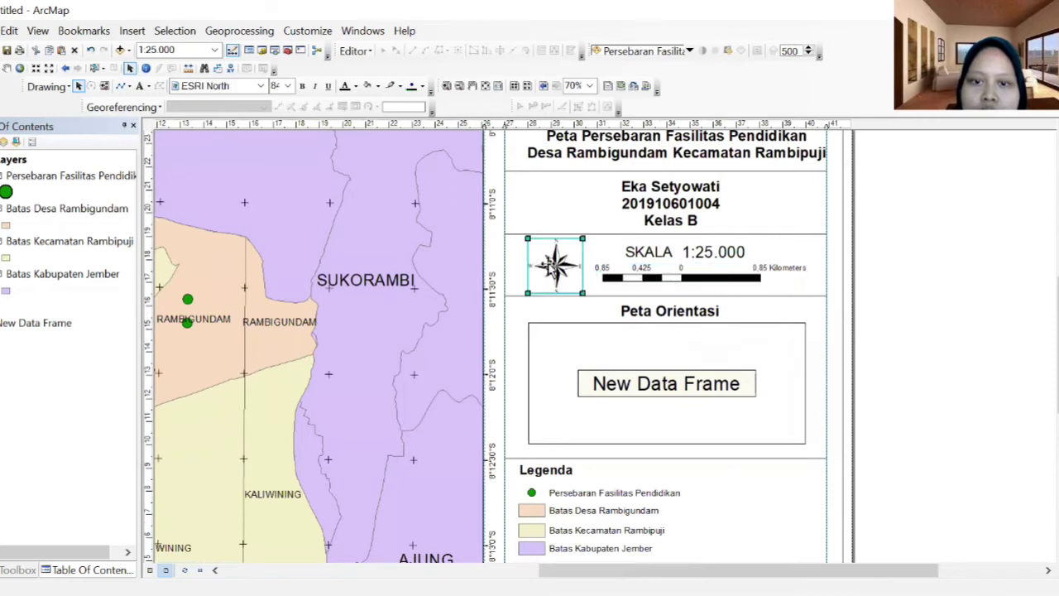
pyautogui.moveTo(583, 238); pyautogui.dragTo(561, 263)
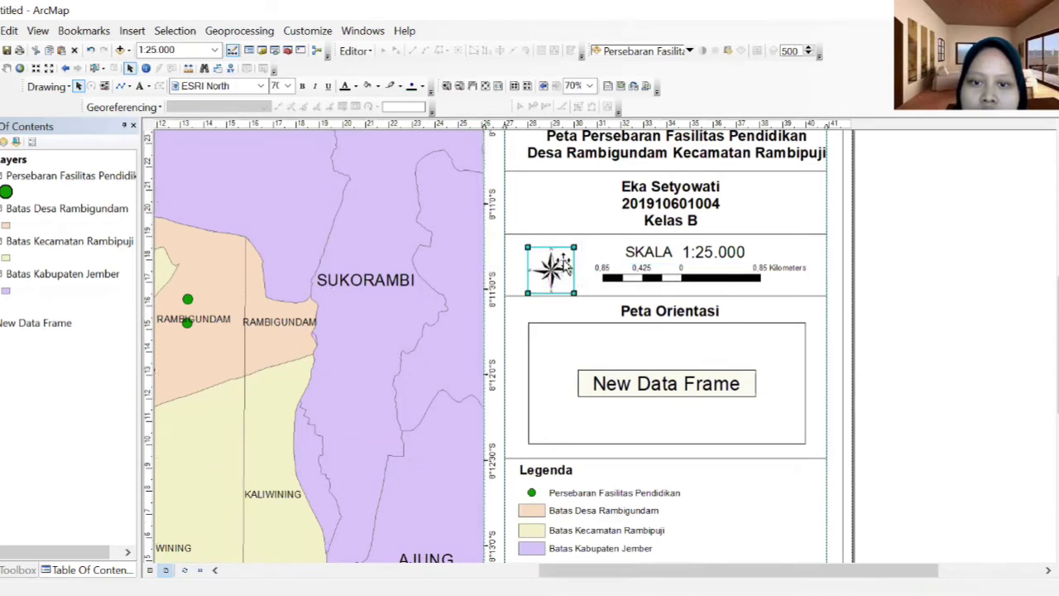
pyautogui.click(656, 301)
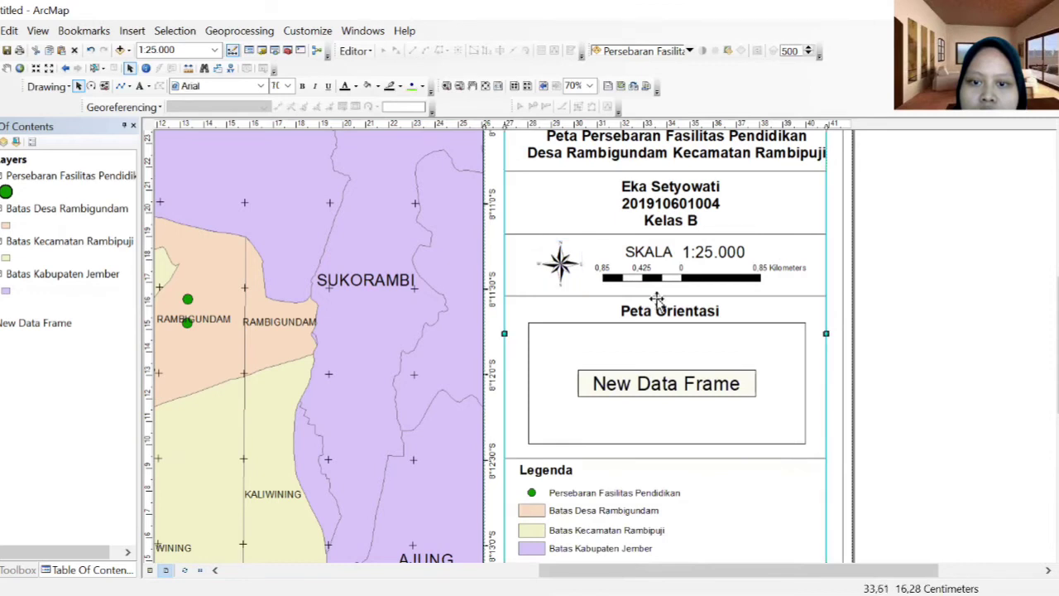
pyautogui.click(561, 258)
pyautogui.click(561, 263)
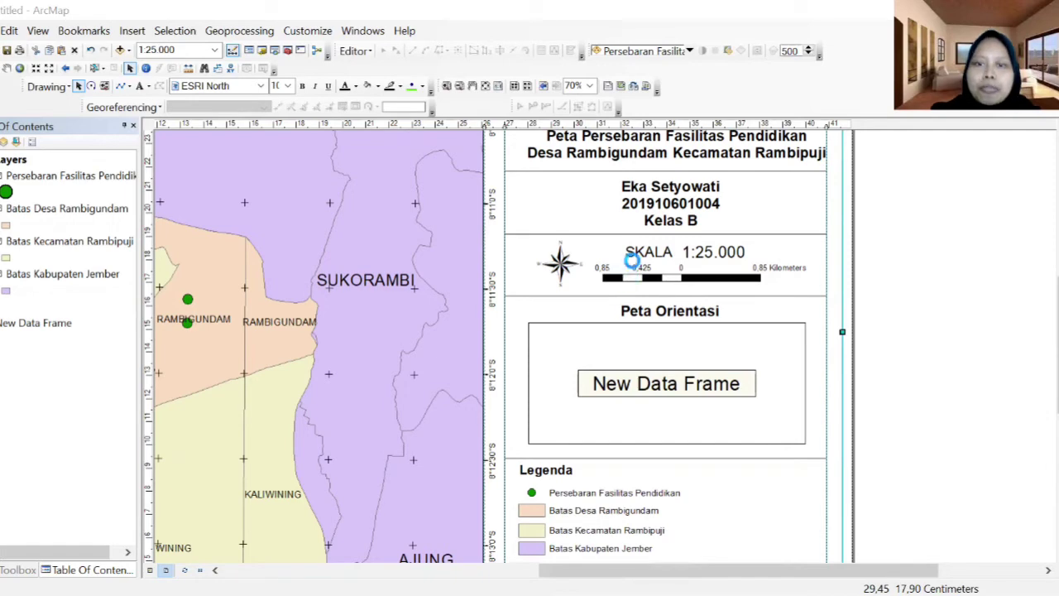
pyautogui.doubleClick(544, 237)
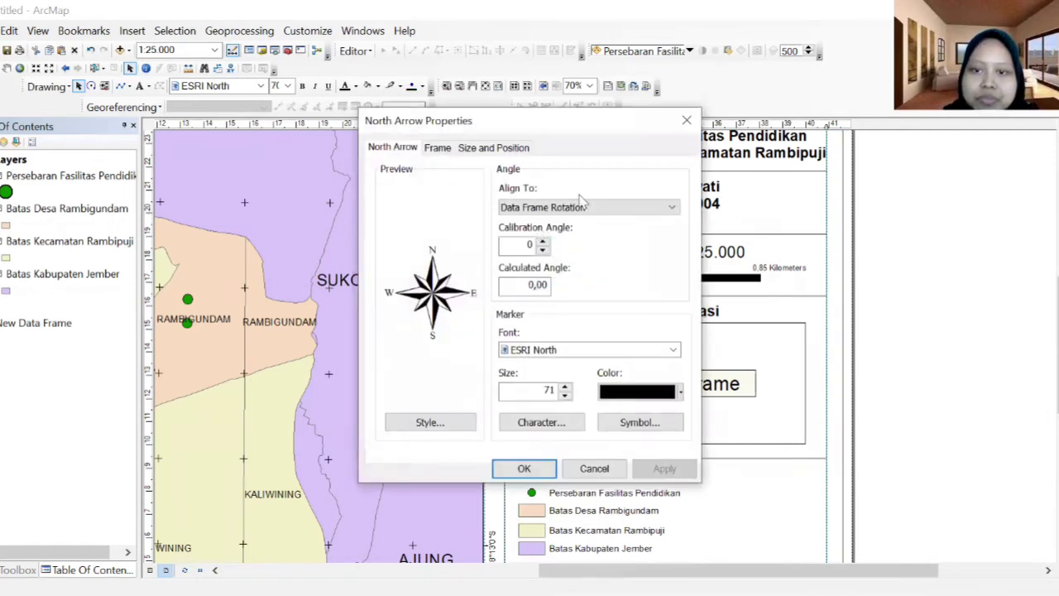
pyautogui.click(686, 124)
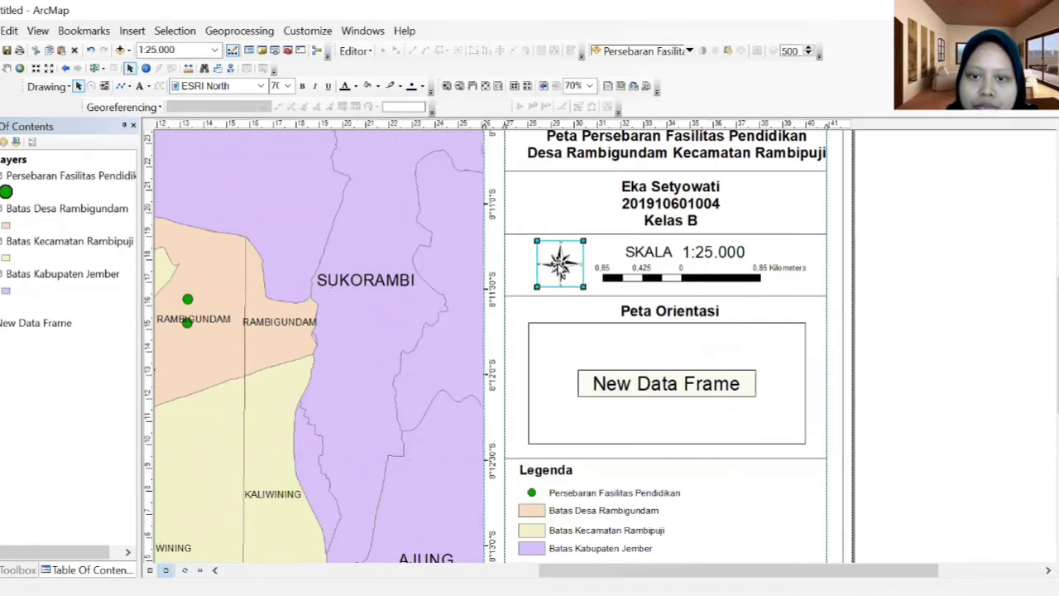
# Move the Peta Orientasi section's upper divider line, heading and data frame slightly up toward the scale bar.
pyautogui.click(610, 296)
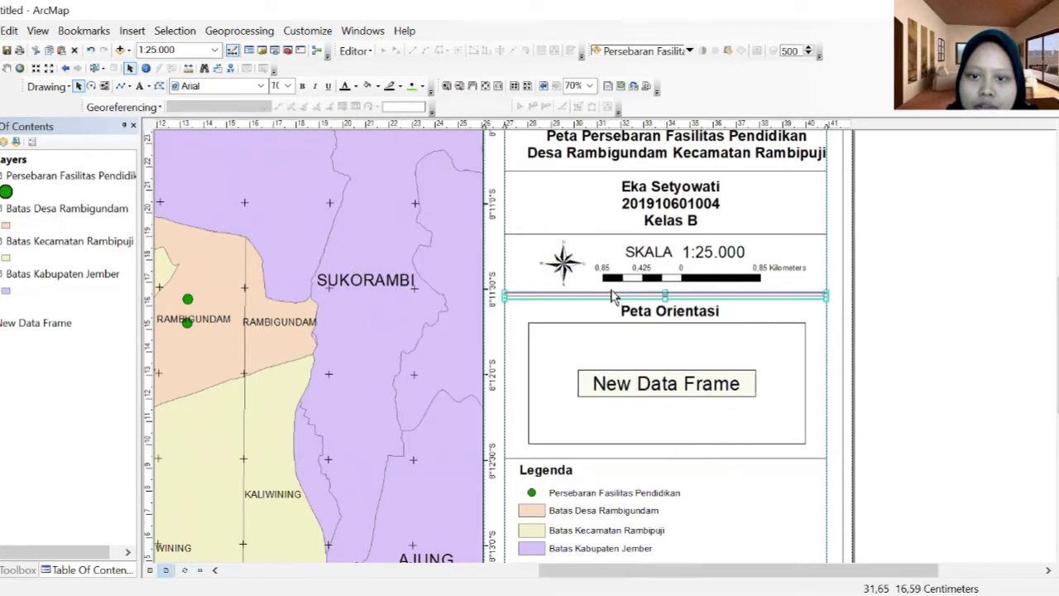
pyautogui.moveTo(612, 295); pyautogui.dragTo(612, 289)
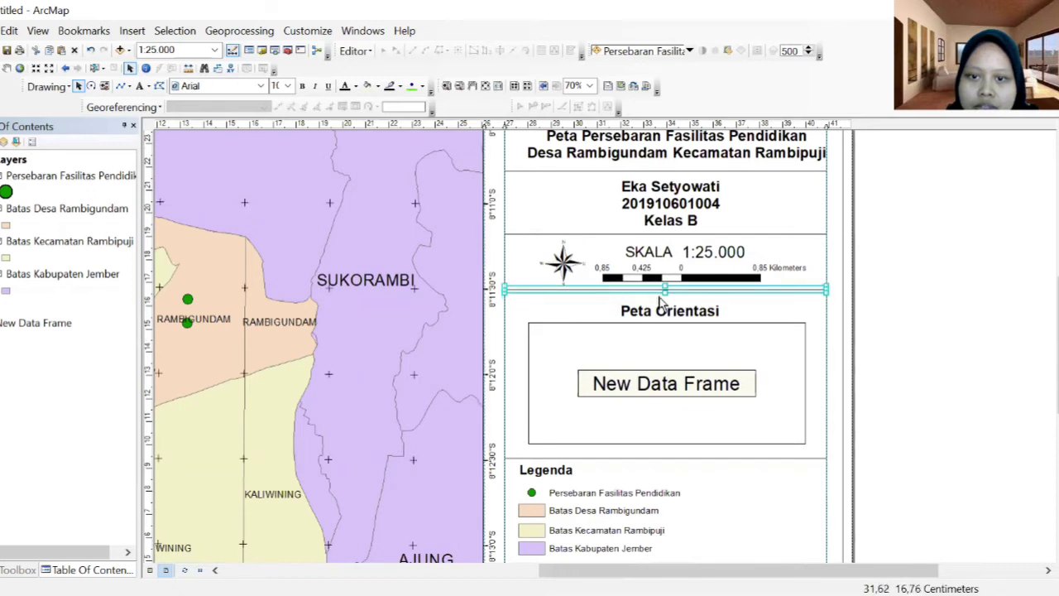
pyautogui.click(932, 312)
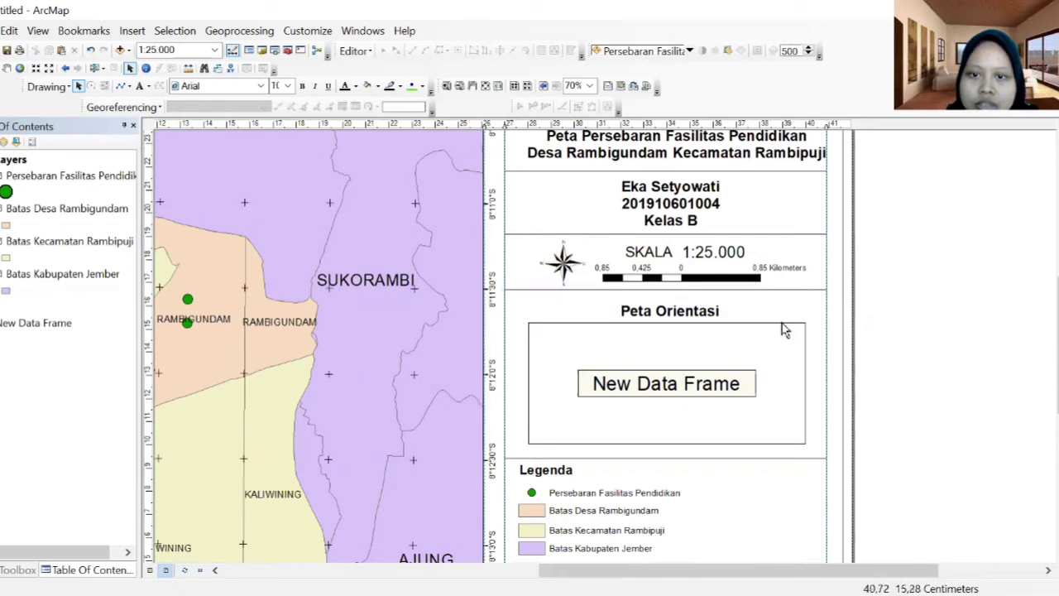
pyautogui.click(691, 319)
pyautogui.moveTo(689, 318); pyautogui.dragTo(687, 311)
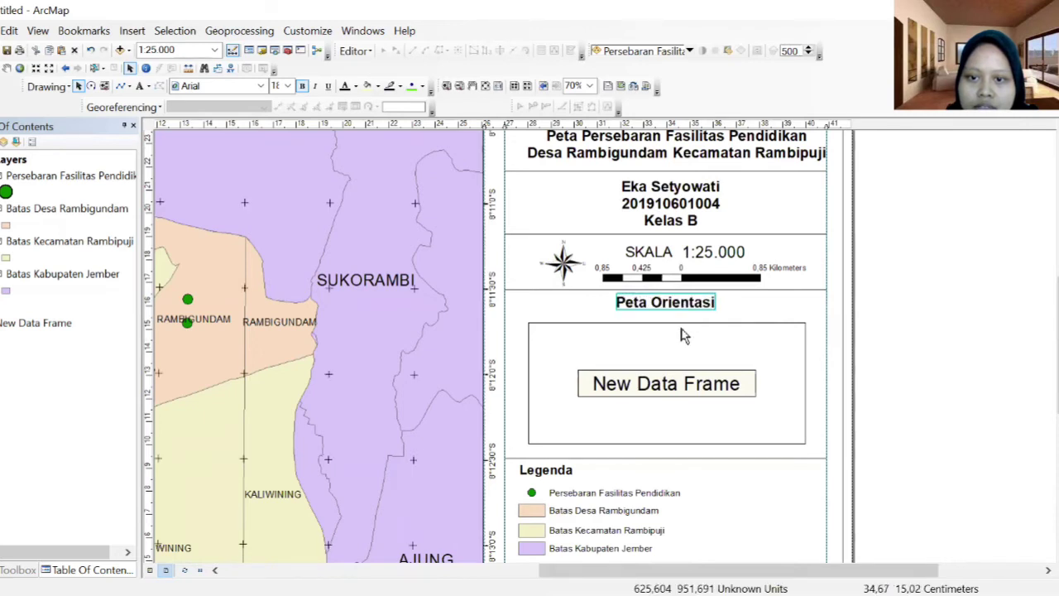
pyautogui.click(675, 340)
pyautogui.moveTo(676, 348); pyautogui.dragTo(675, 336)
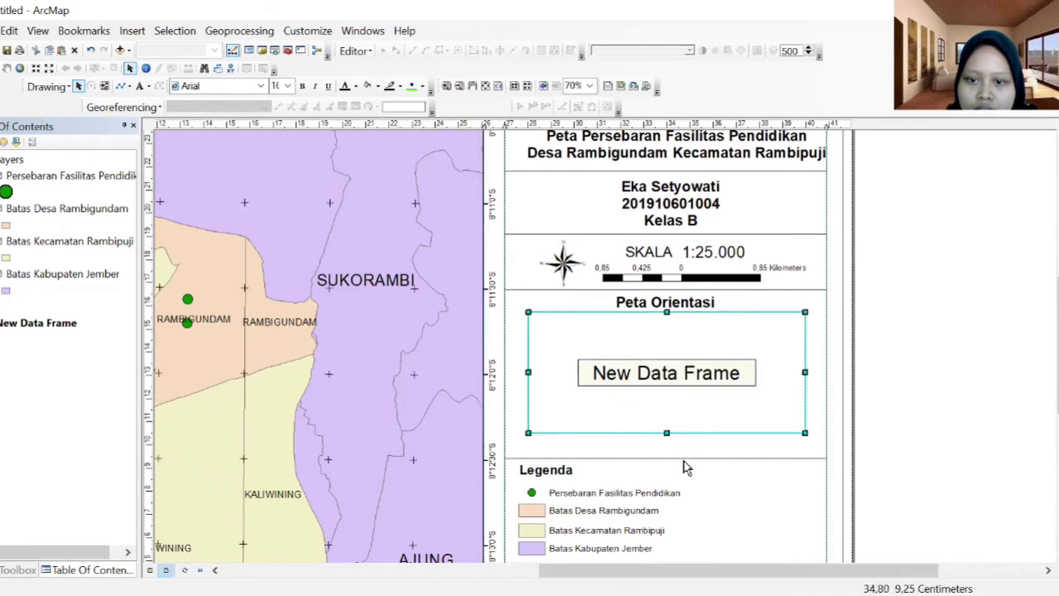
# Move the divider line above the Legenda heading up to just below the Peta Orientasi data frame.
pyautogui.click(684, 462)
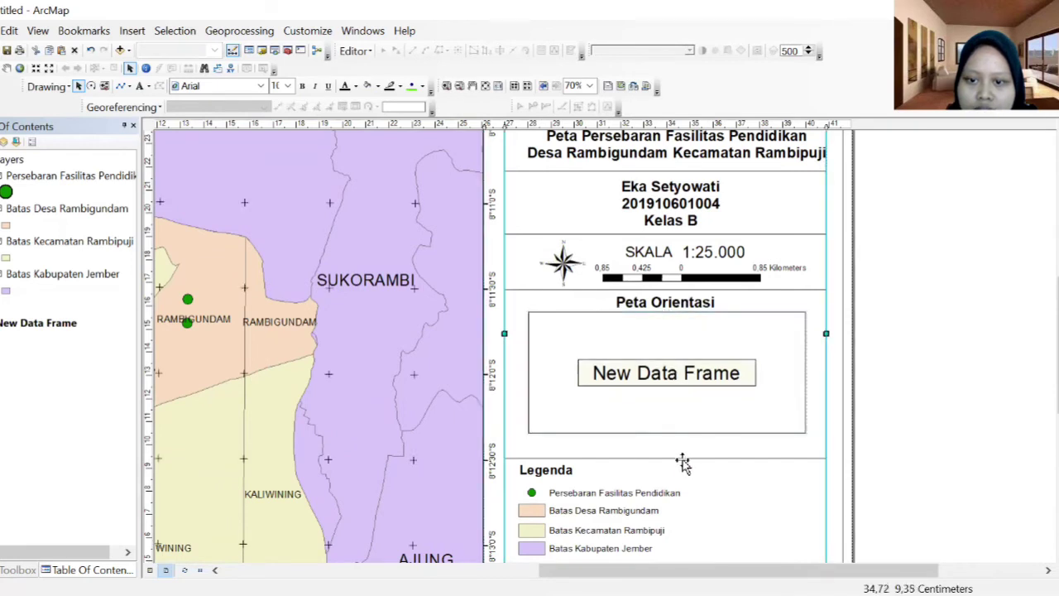
pyautogui.click(683, 461)
pyautogui.scroll(-4, 666, 339)
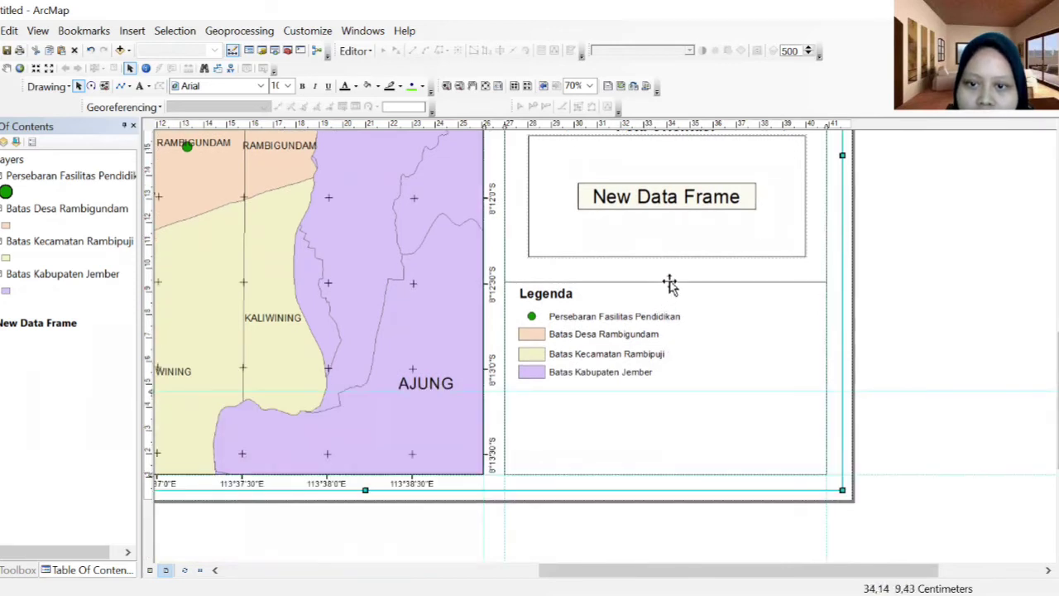
pyautogui.click(670, 318)
pyautogui.click(704, 287)
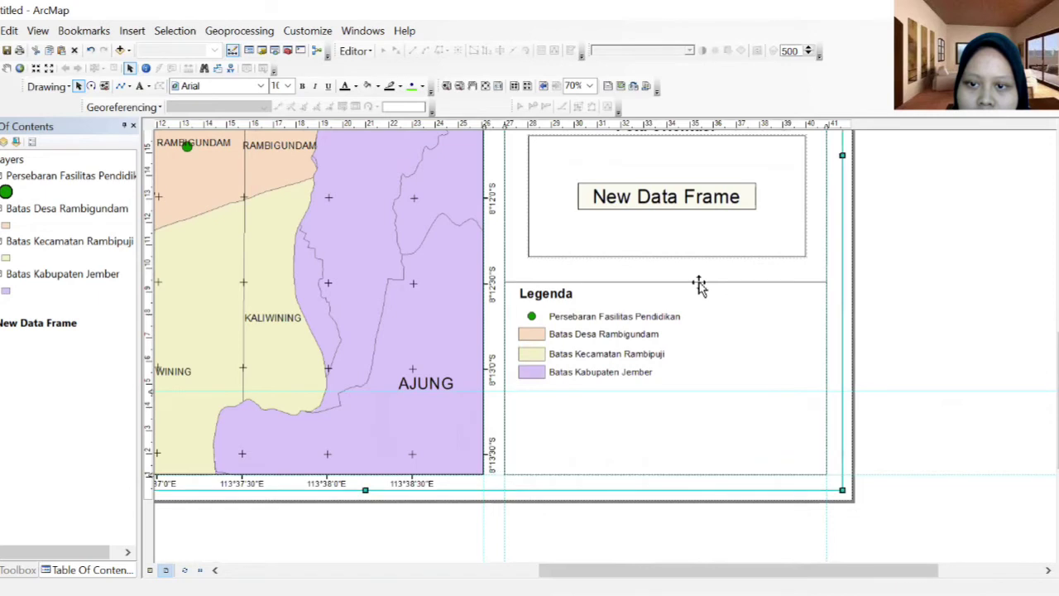
pyautogui.click(700, 284)
pyautogui.moveTo(700, 283); pyautogui.dragTo(699, 267)
# Move the grouped legend up beneath its divider line and enlarge it slightly.
pyautogui.click(634, 338)
pyautogui.moveTo(613, 335); pyautogui.dragTo(617, 322)
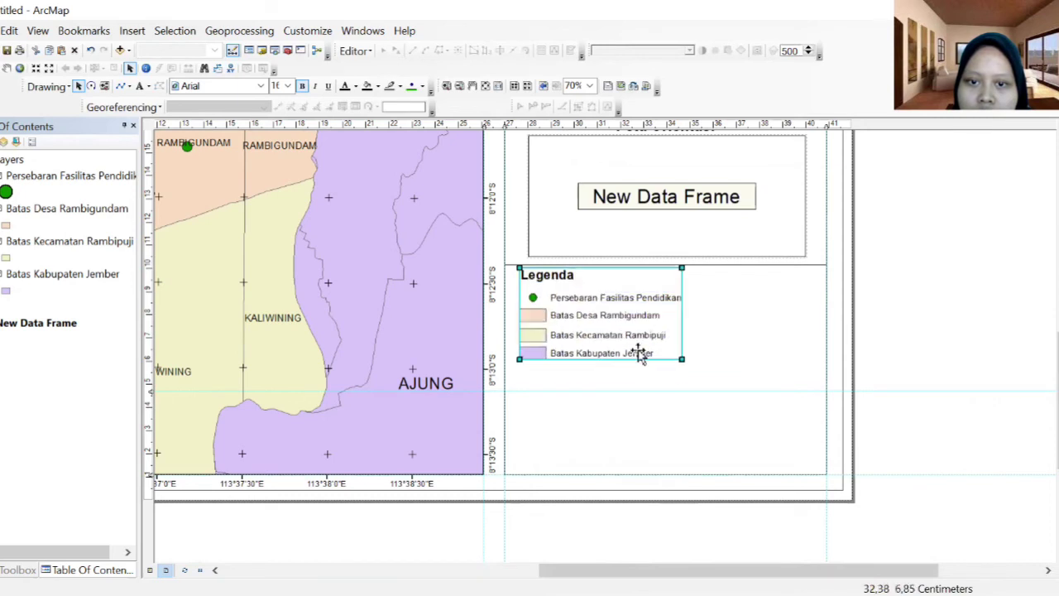
pyautogui.moveTo(675, 362); pyautogui.dragTo(692, 381)
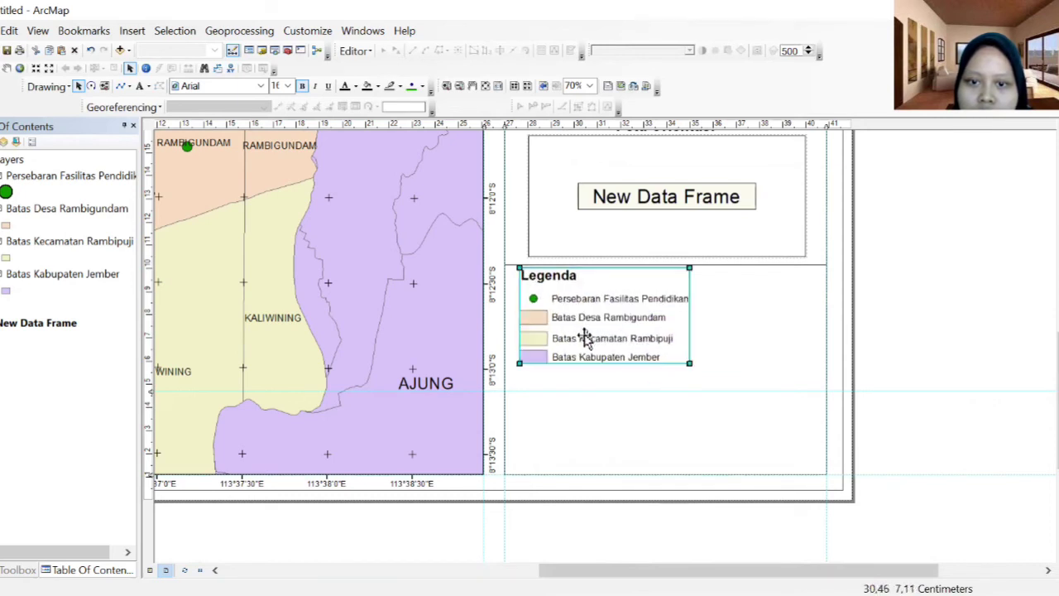
pyautogui.moveTo(687, 363); pyautogui.dragTo(740, 369)
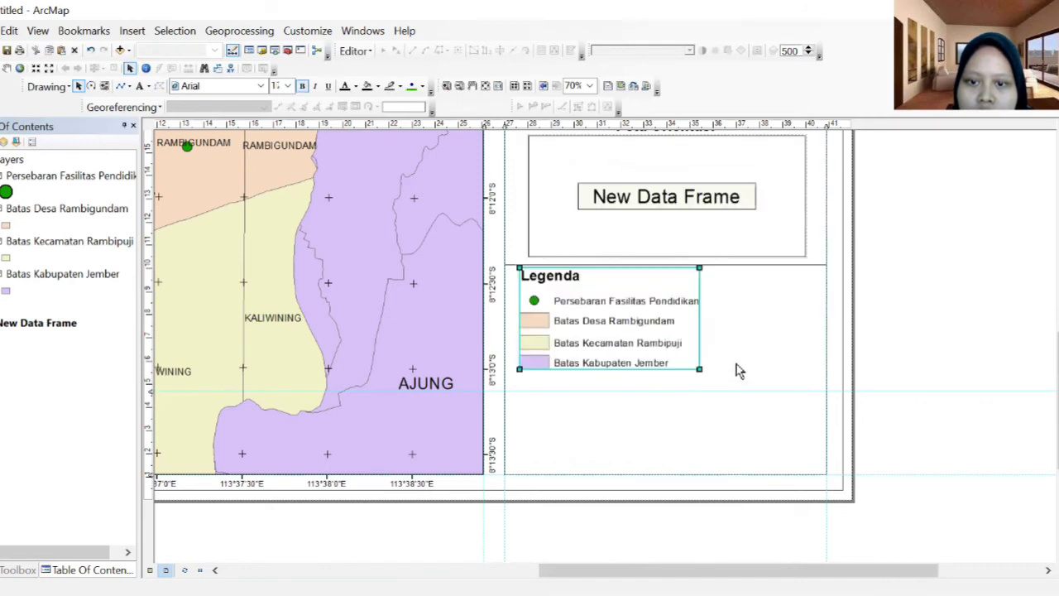
pyautogui.click(740, 393)
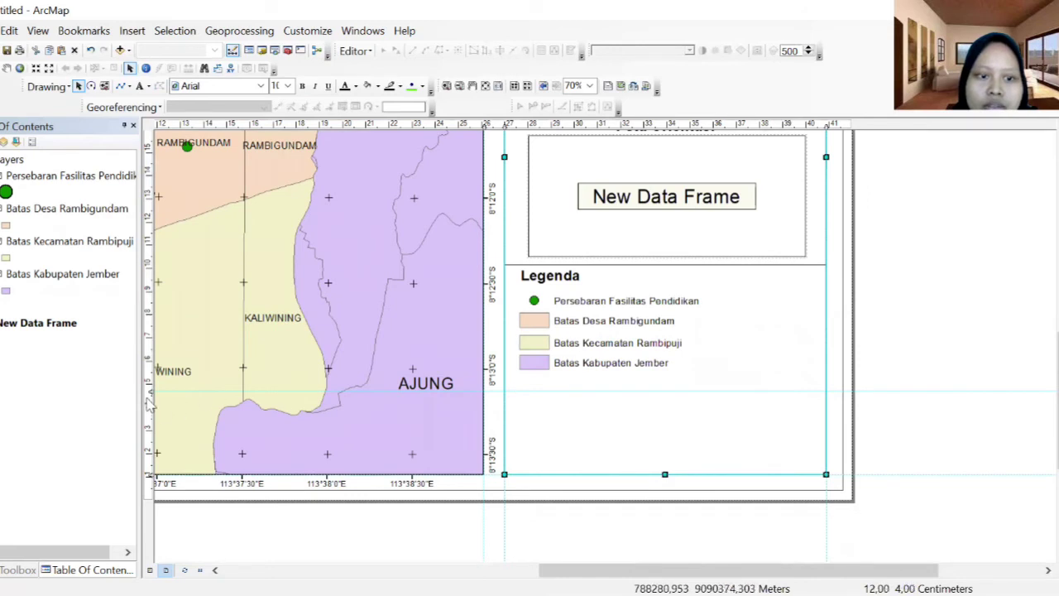
# Duplicate the divider line above the Legenda heading and place the copy just below the Batas Kabupaten Jember item.
pyautogui.click(653, 267)
pyautogui.click(656, 265)
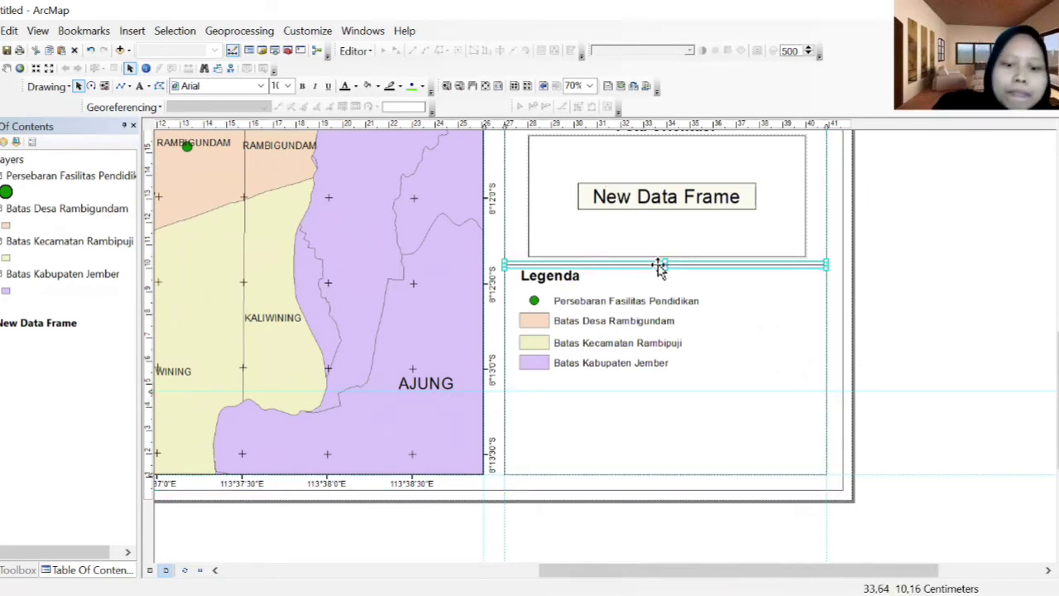
pyautogui.click(711, 334)
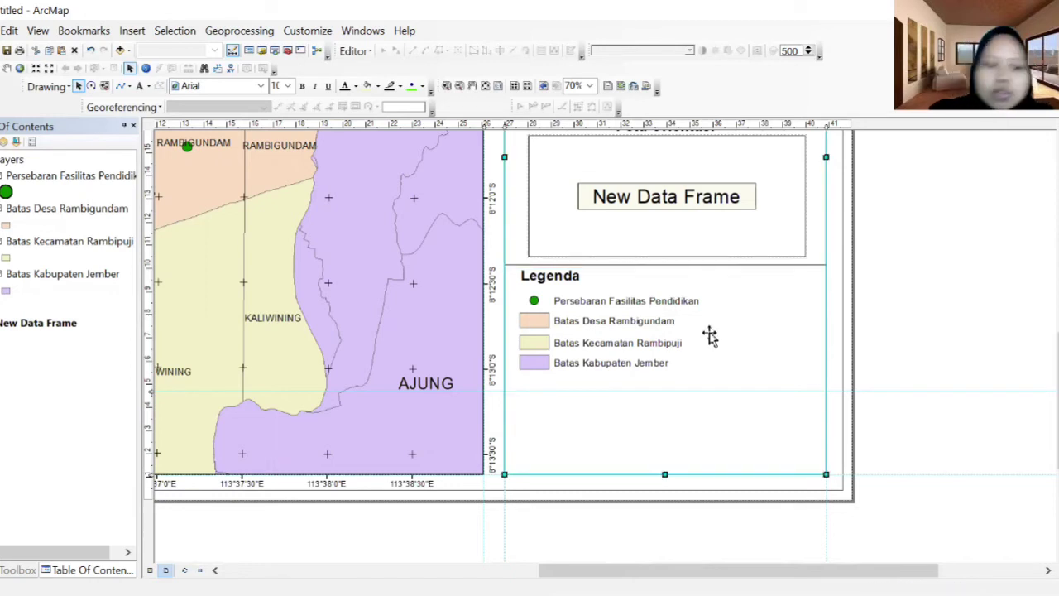
pyautogui.press('Tab')
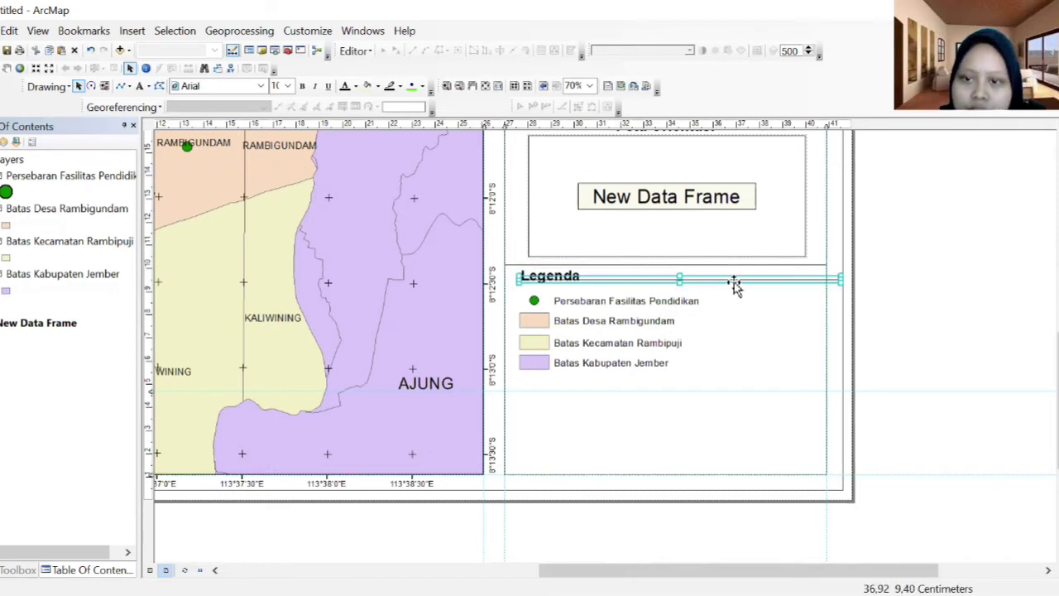
pyautogui.moveTo(736, 283); pyautogui.dragTo(714, 378)
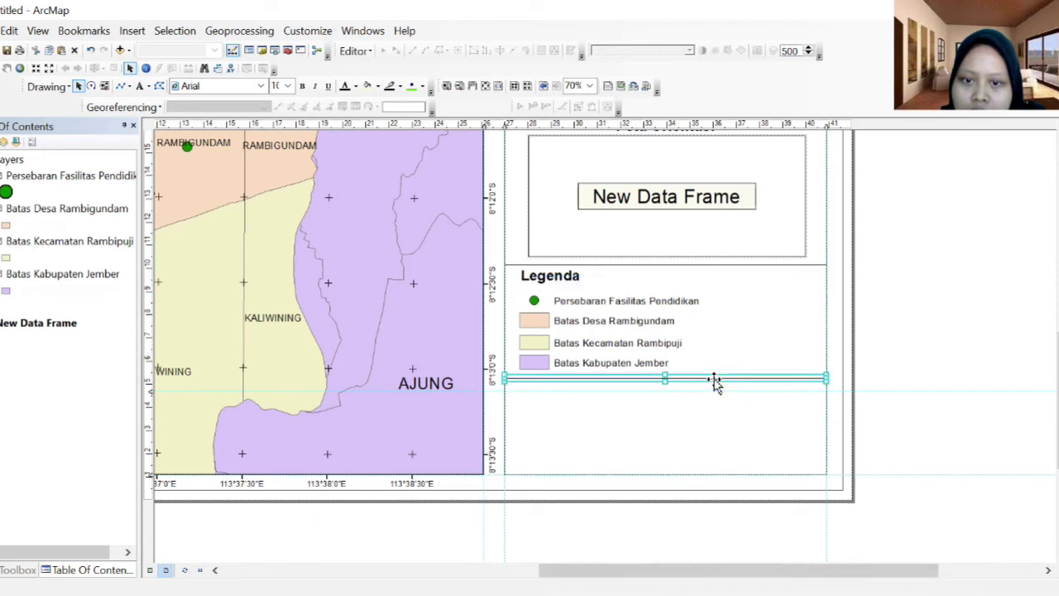
pyautogui.click(975, 346)
# Clear the horizontal guide at 4 cm, just above the map's lower edge.
pyautogui.scroll(3, 975, 345)
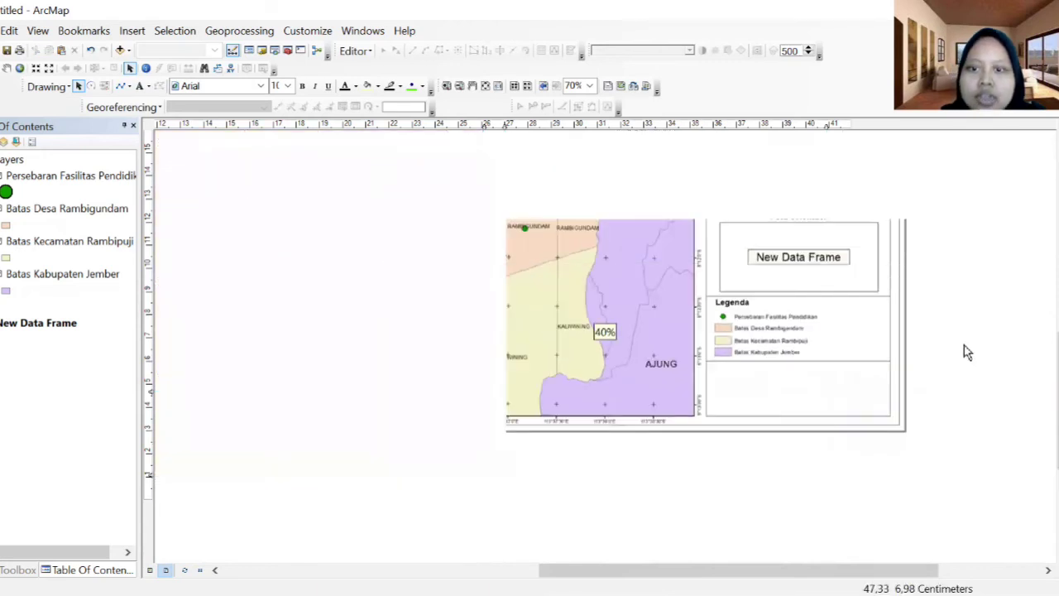
pyautogui.scroll(2, 778, 331)
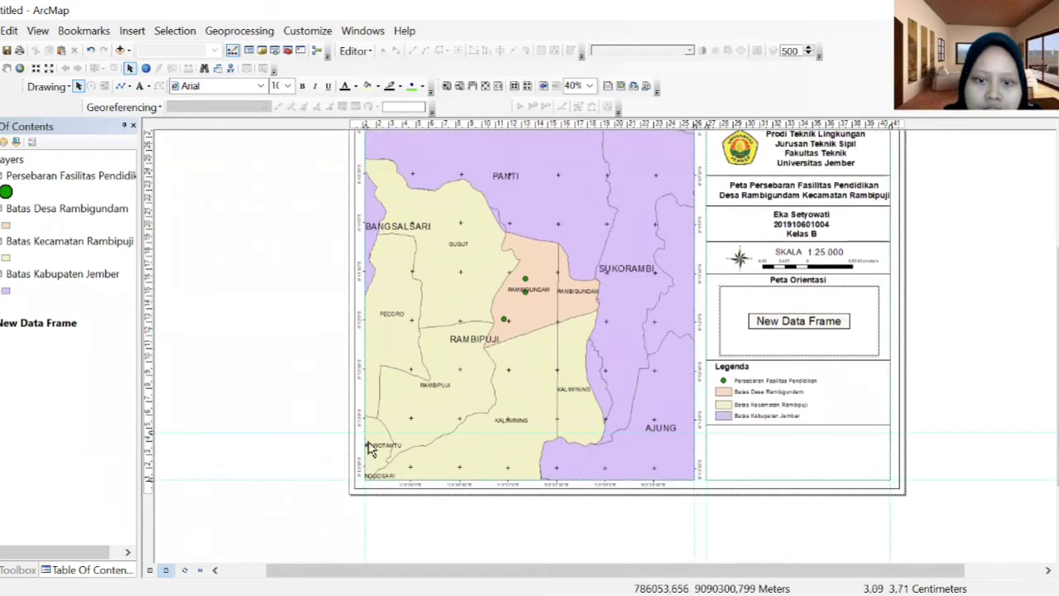
pyautogui.rightClick(150, 432)
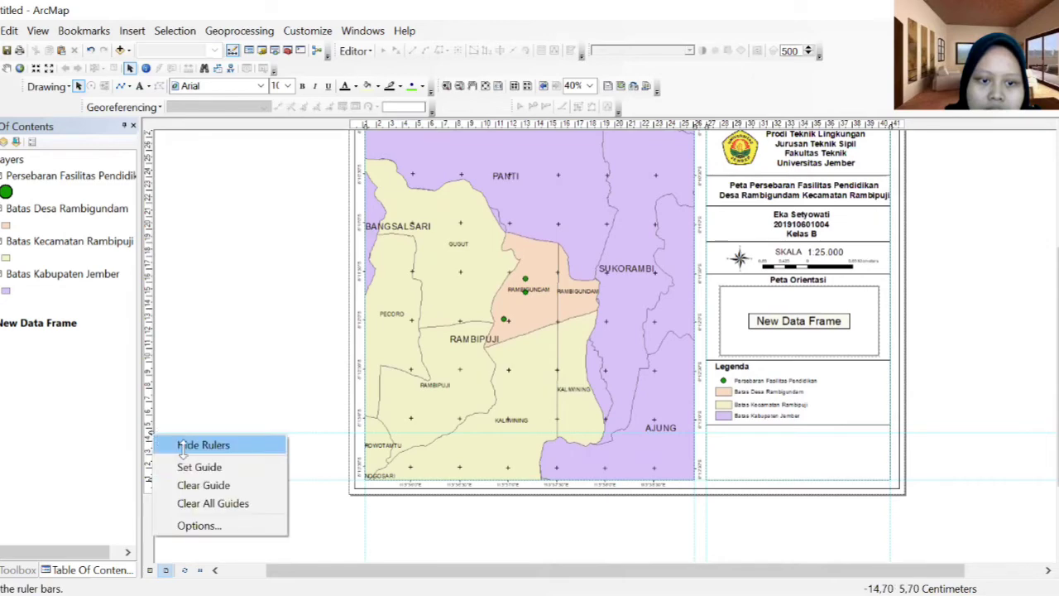
pyautogui.click(204, 486)
# Duplicate the author details text block and move the copy into the empty section below the legend.
pyautogui.moveTo(844, 570); pyautogui.dragTo(875, 571)
pyautogui.moveTo(1058, 367); pyautogui.dragTo(1058, 344)
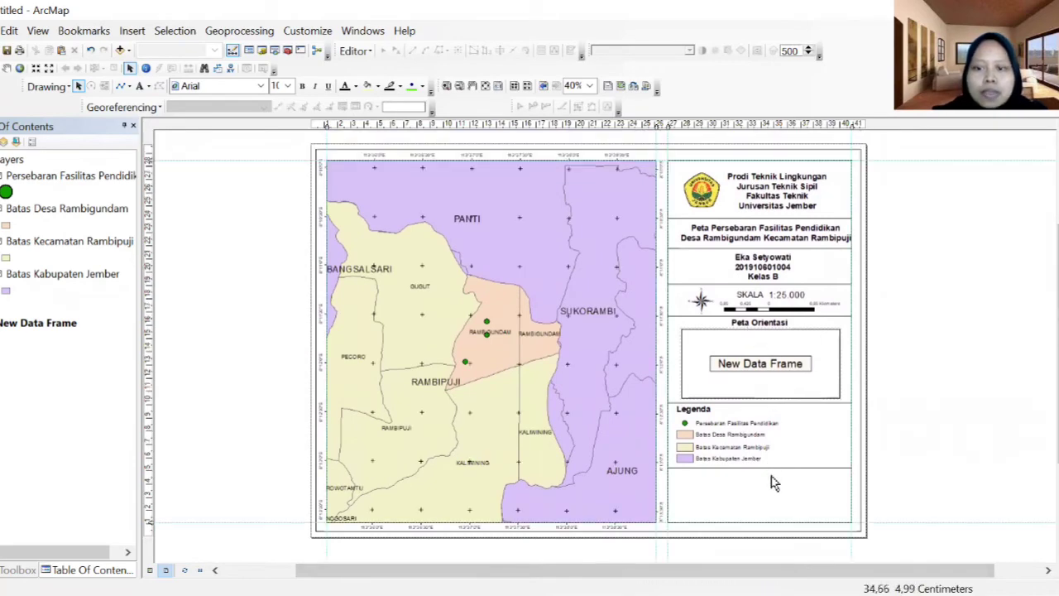
pyautogui.moveTo(1053, 360); pyautogui.dragTo(1053, 385)
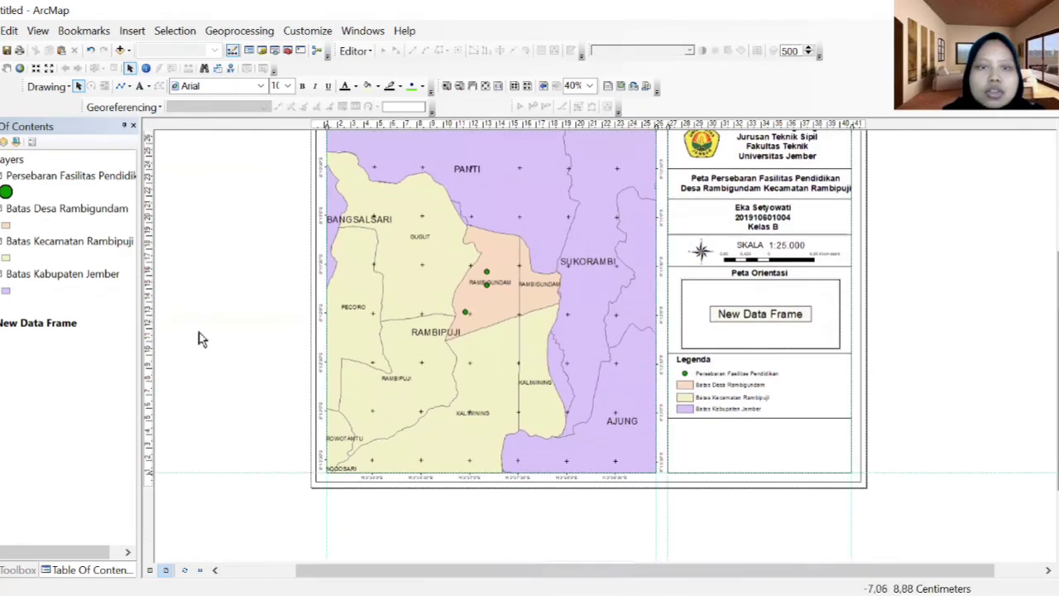
pyautogui.click(763, 224)
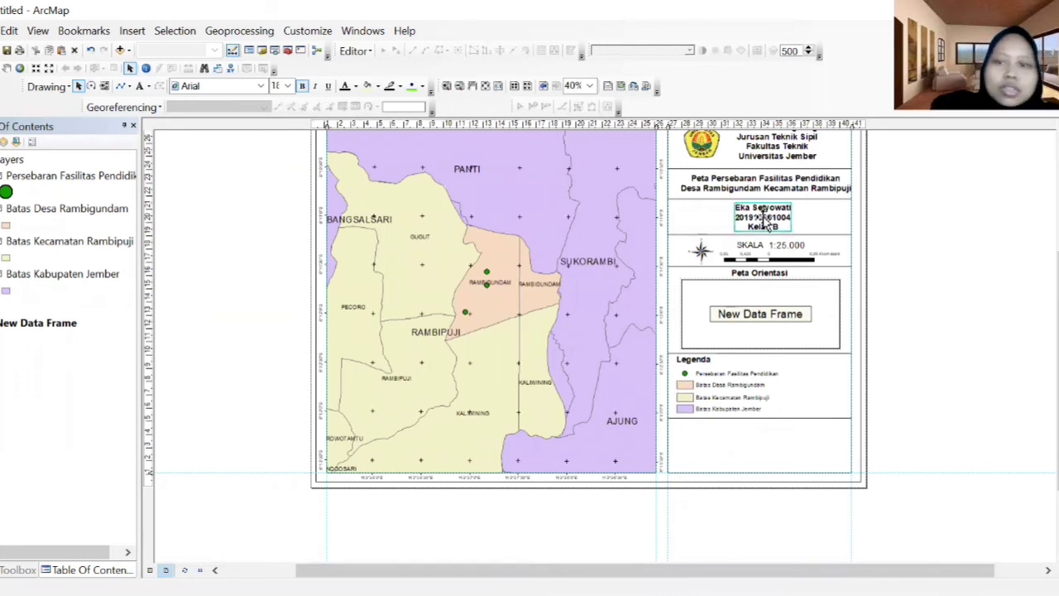
pyautogui.click(762, 455)
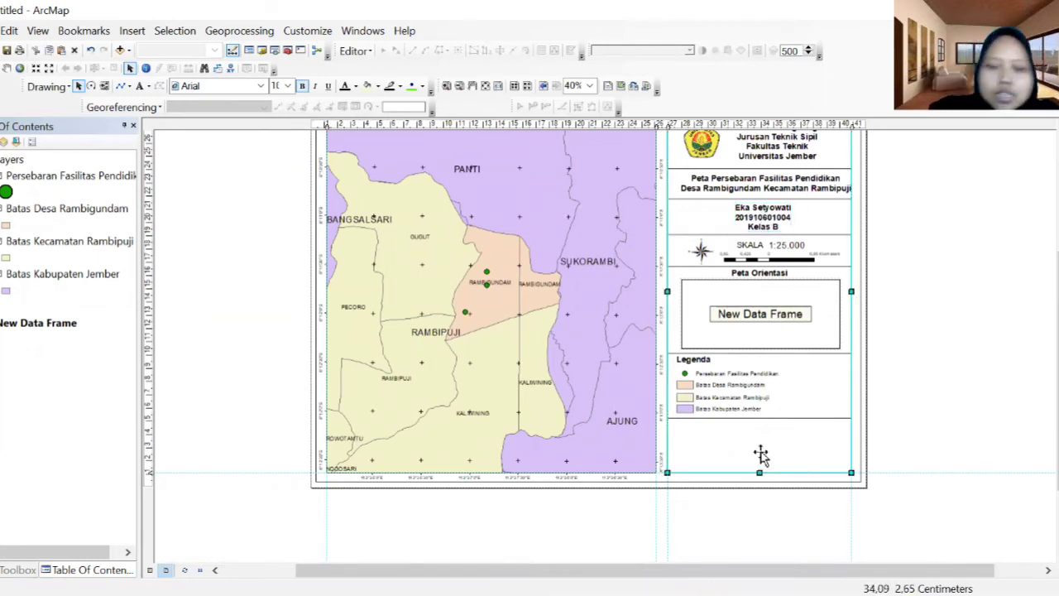
pyautogui.hotkey('ctrl', 'v')
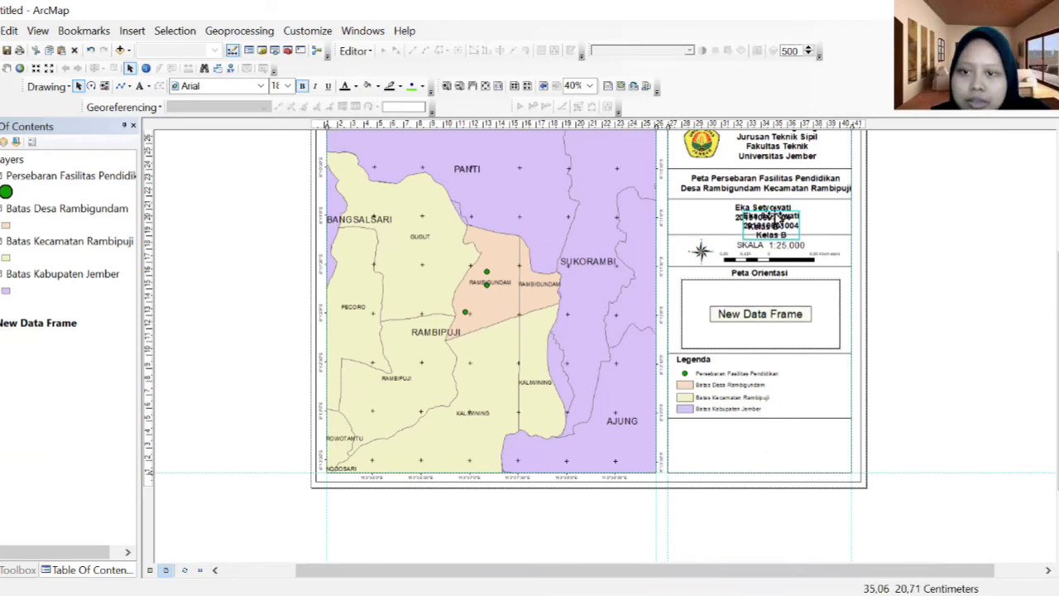
pyautogui.moveTo(768, 225); pyautogui.dragTo(762, 446)
# Replace the copied block's text with three lines: "Sumber Peta :", "Survei Dukcapil 2019" and "Indonesia Geospasial".
pyautogui.doubleClick(760, 445)
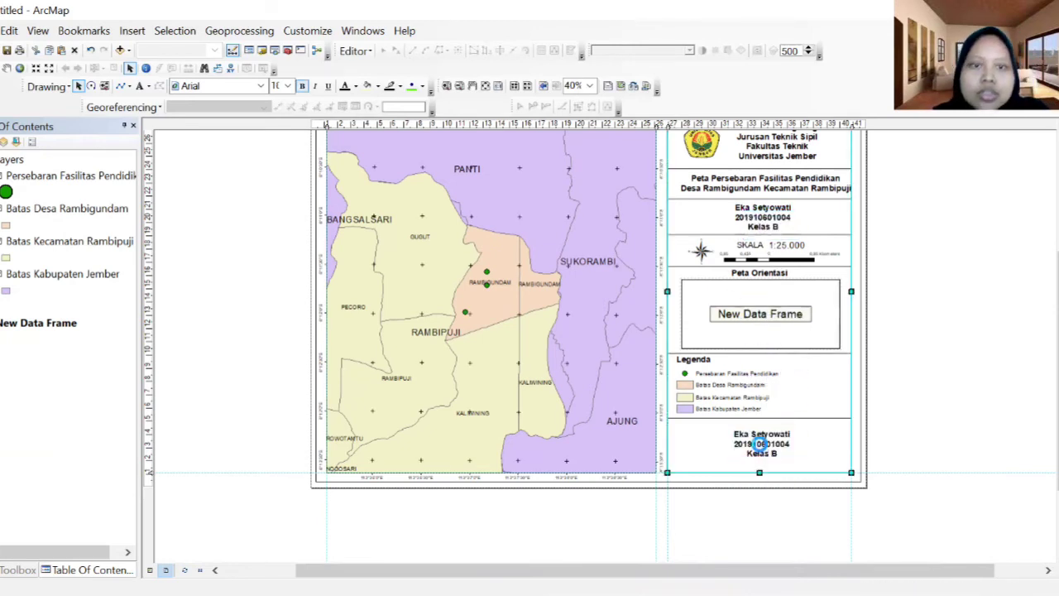
pyautogui.press('BackSpace')
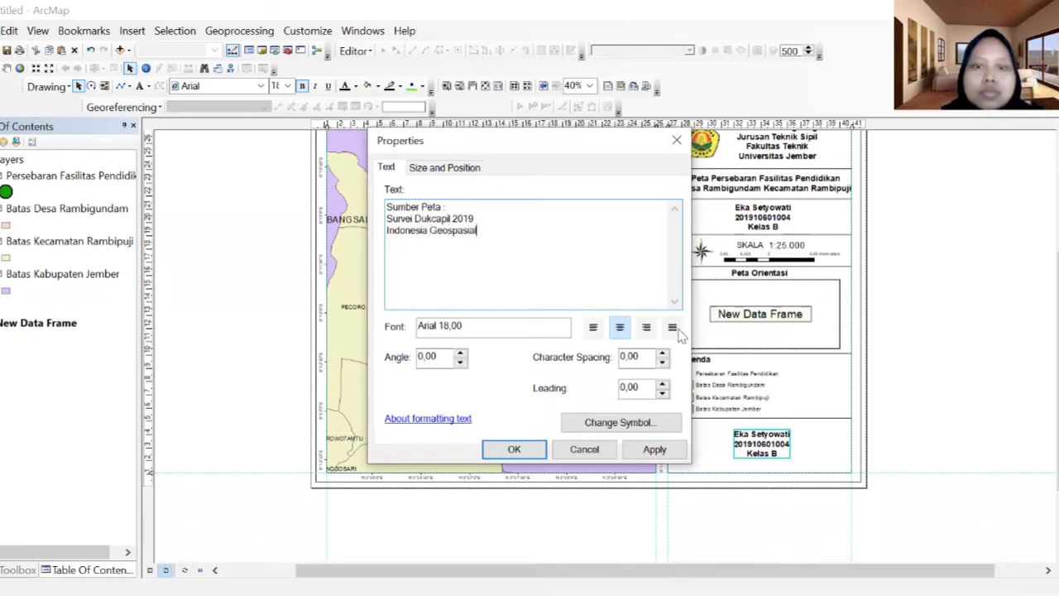
pyautogui.click(672, 453)
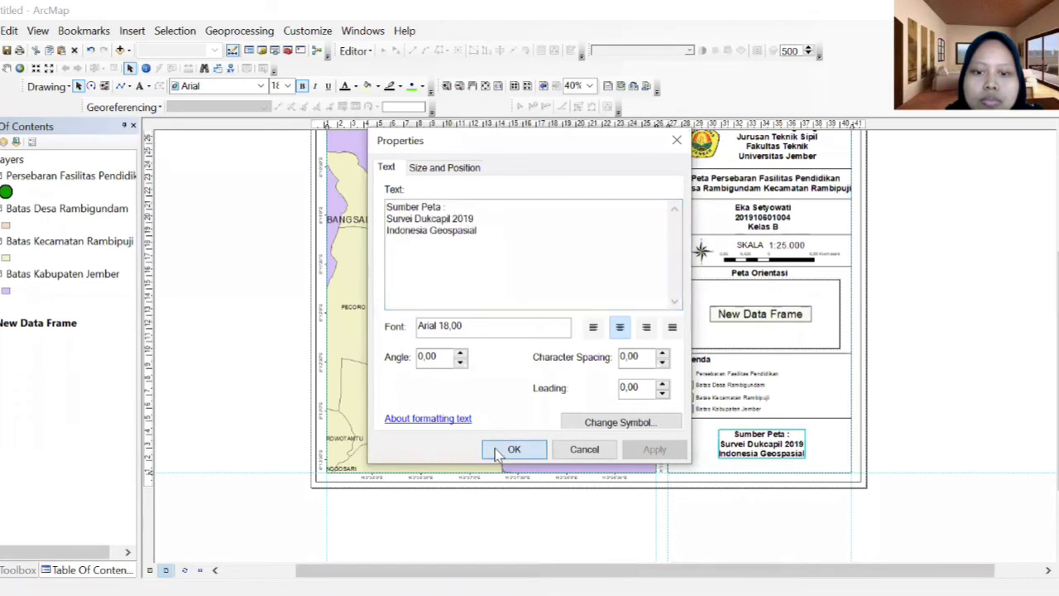
# Remove bold from the Sumber Peta text, reduce its font size to 16 and position it lower in the section below the legend.
pyautogui.click(512, 450)
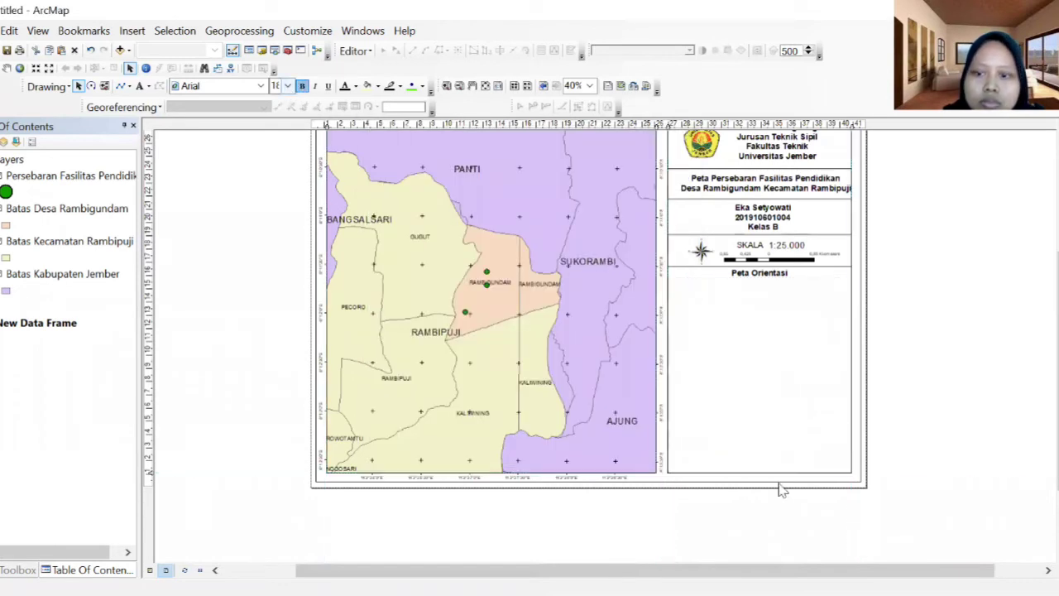
pyautogui.moveTo(766, 449); pyautogui.dragTo(764, 457)
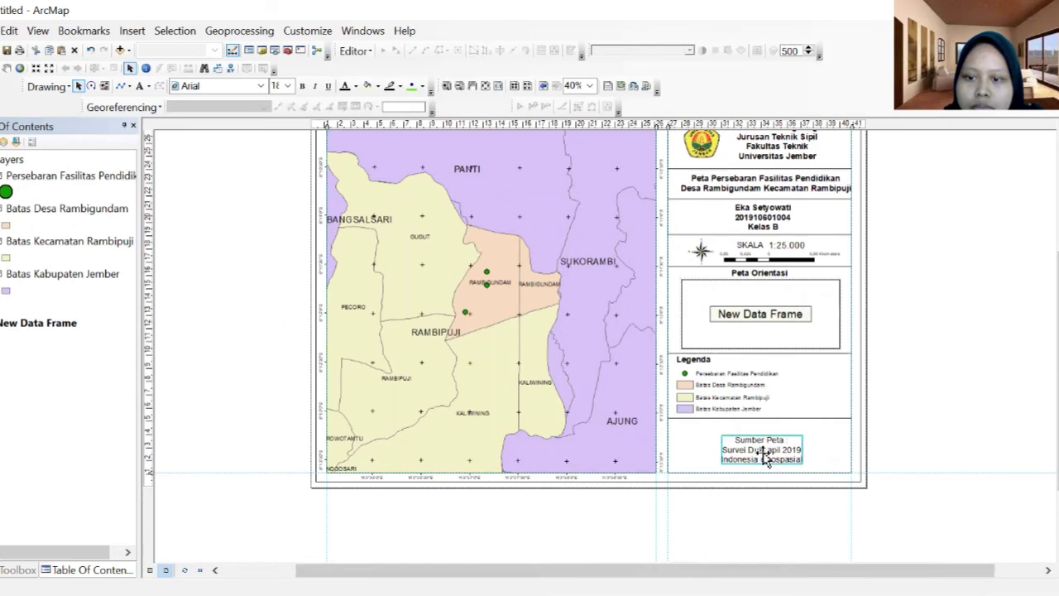
pyautogui.scroll(3, 865, 469)
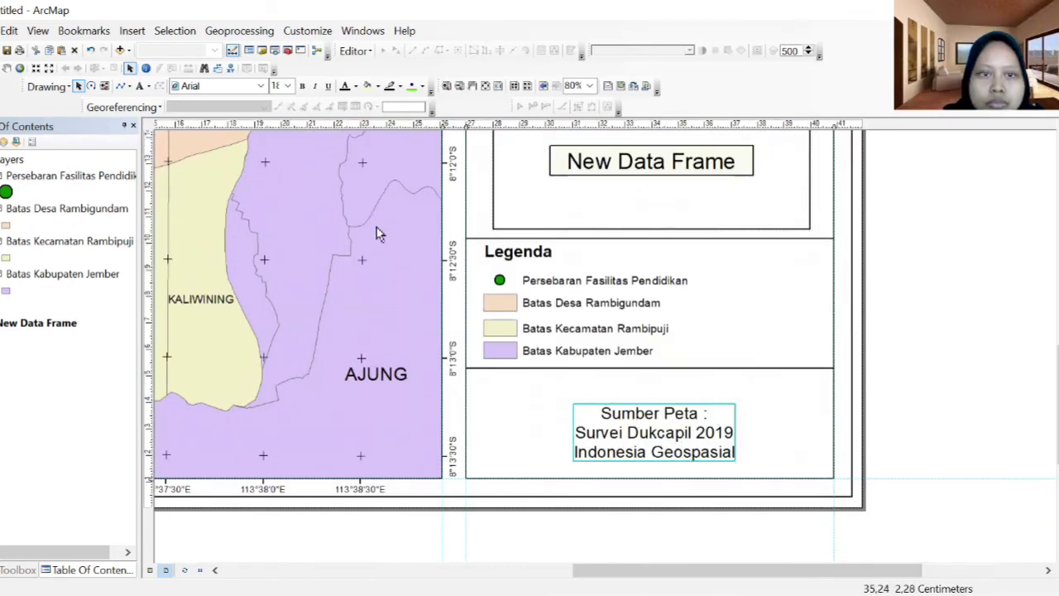
pyautogui.click(287, 86)
pyautogui.scroll(3, 283, 149)
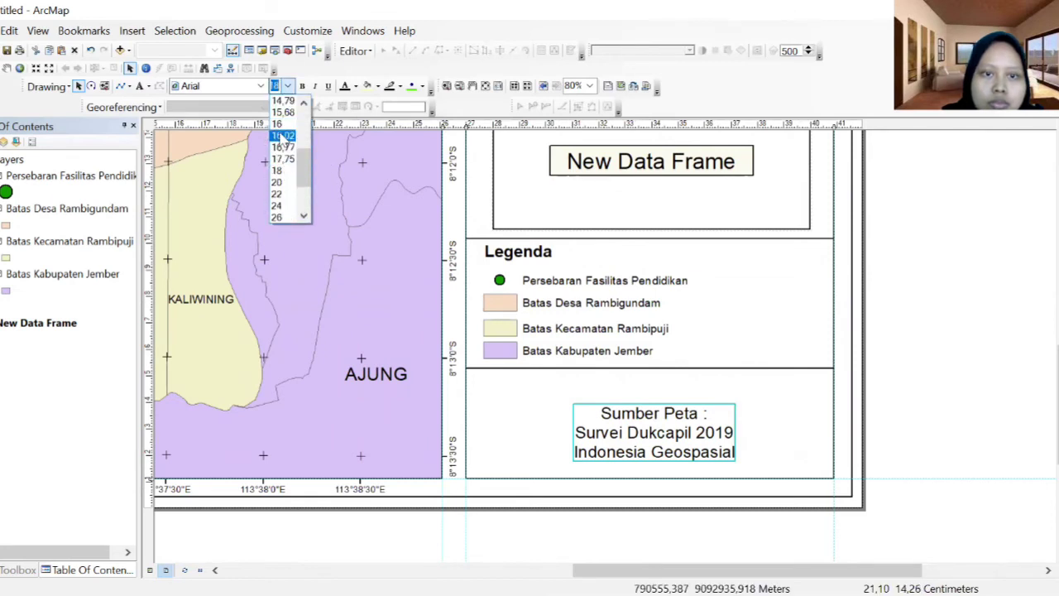
pyautogui.click(282, 132)
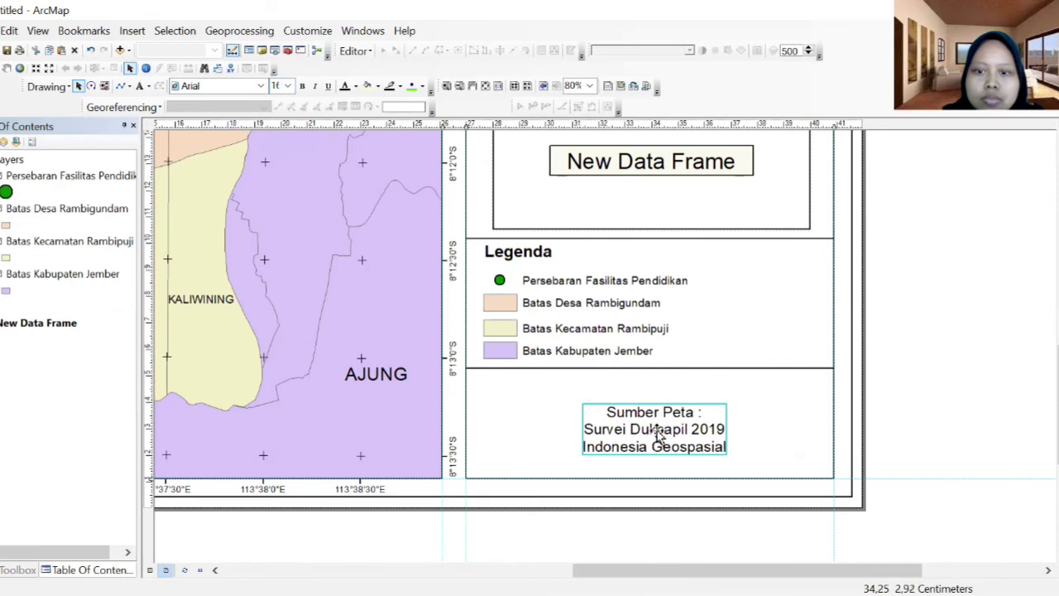
pyautogui.moveTo(662, 439); pyautogui.dragTo(658, 441)
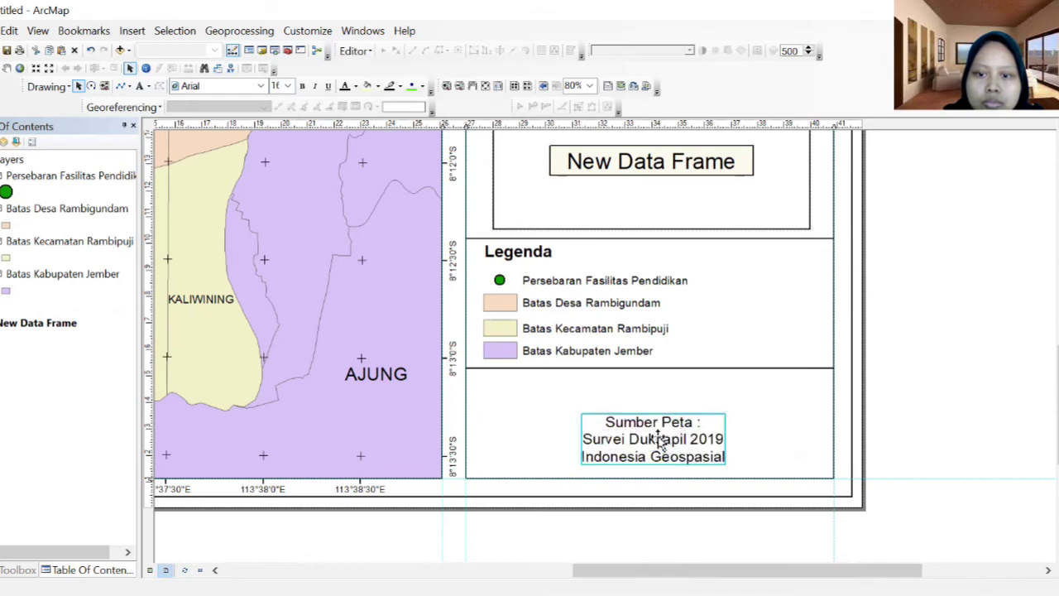
# Shift the divider below the legend, the Legenda block and the divider above it slightly downward.
pyautogui.moveTo(669, 371); pyautogui.dragTo(662, 387)
pyautogui.click(610, 332)
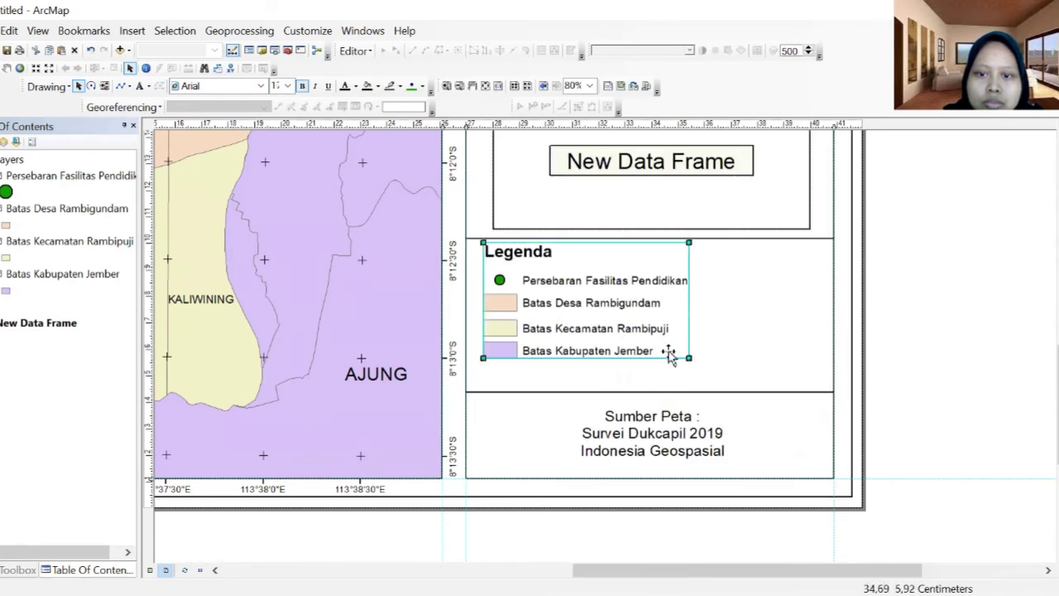
pyautogui.moveTo(622, 333)
pyautogui.mouseDown()
pyautogui.moveTo(606, 342)
pyautogui.moveTo(610, 351)
pyautogui.mouseUp()
pyautogui.moveTo(690, 265); pyautogui.dragTo(697, 258)
pyautogui.moveTo(752, 239)
pyautogui.mouseDown()
pyautogui.moveTo(755, 258)
pyautogui.moveTo(752, 246)
pyautogui.mouseUp()
# Enlarge the empty data frame under Peta Orientasi slightly at its lower edge and on both sides.
pyautogui.scroll(2, 778, 356)
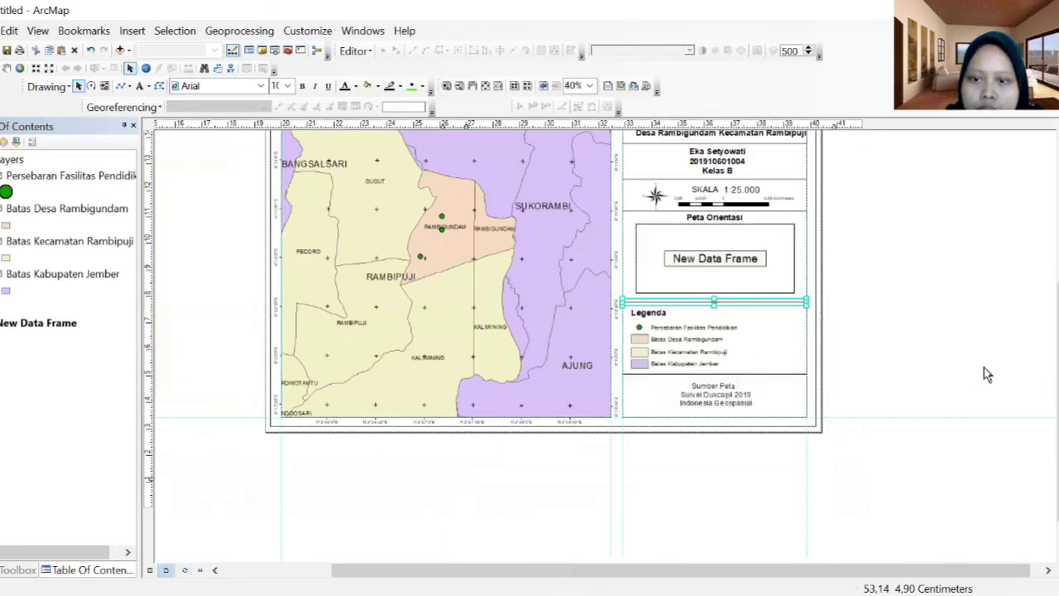
pyautogui.moveTo(1057, 363); pyautogui.dragTo(1058, 328)
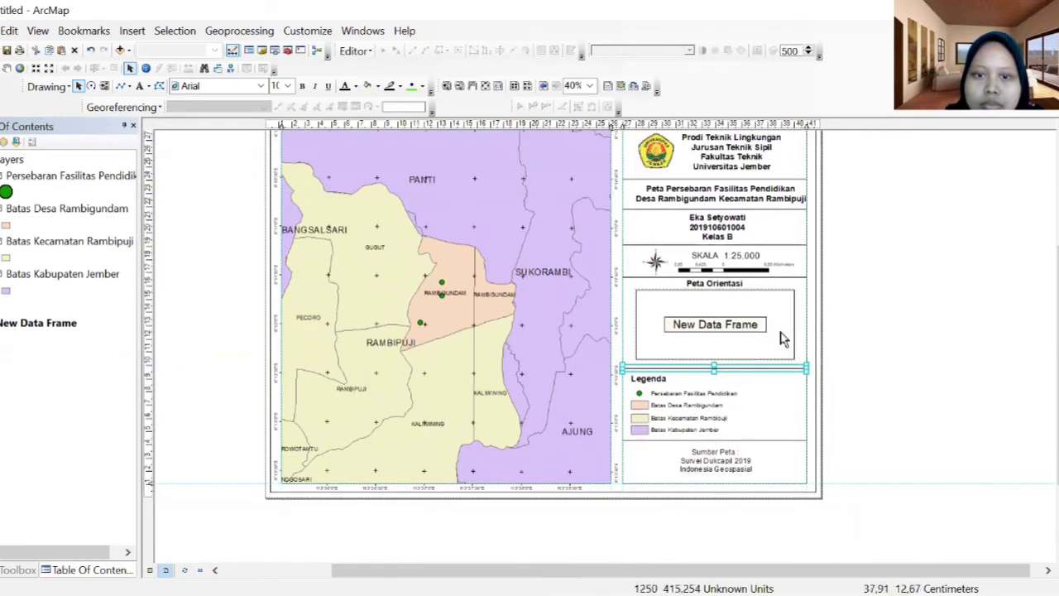
pyautogui.scroll(1, 752, 324)
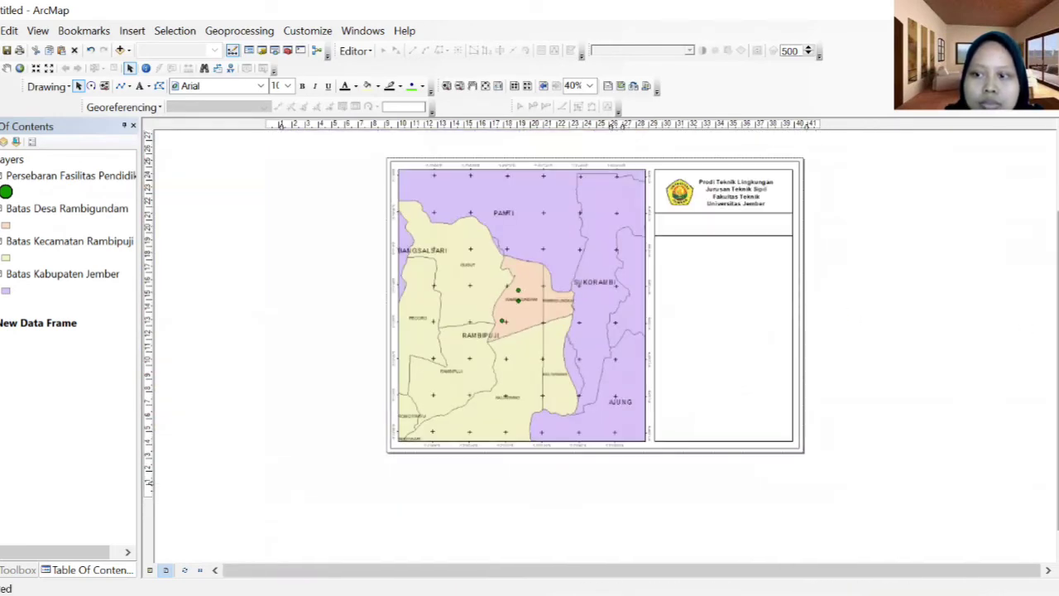
pyautogui.scroll(-1, 797, 310)
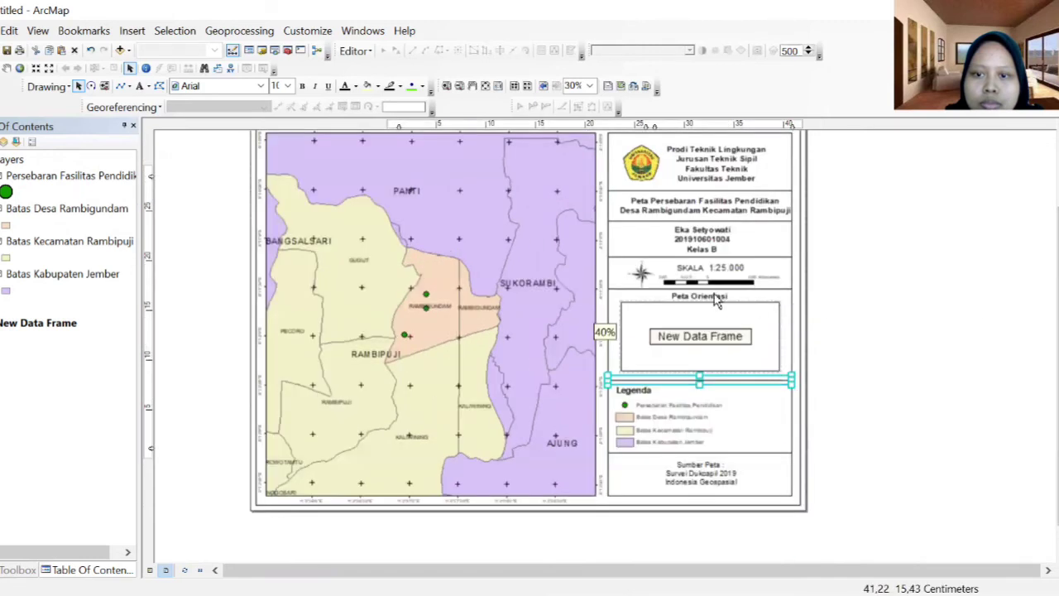
pyautogui.click(760, 337)
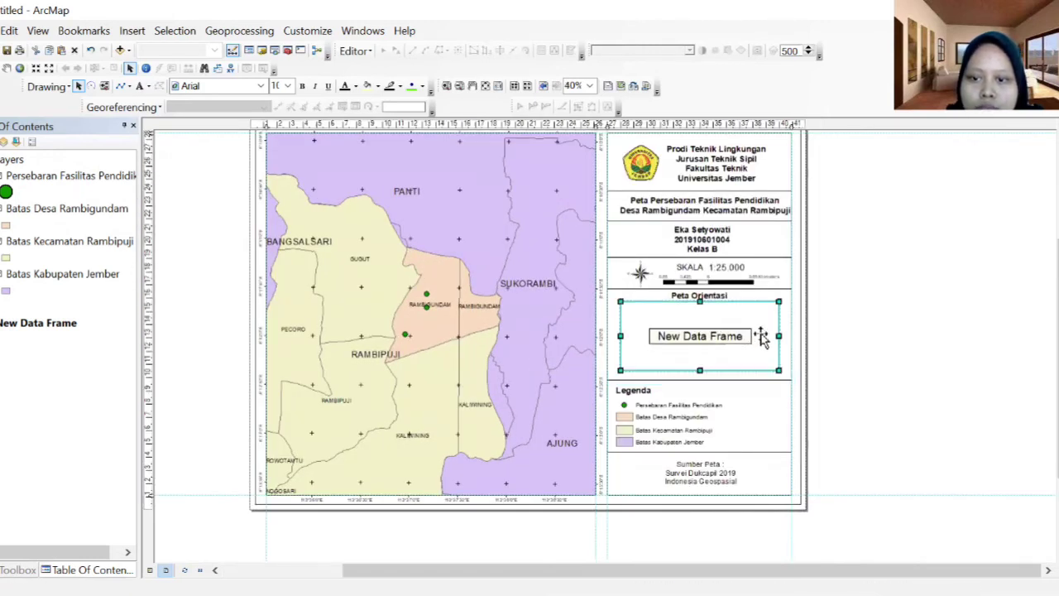
pyautogui.moveTo(701, 371); pyautogui.dragTo(701, 373)
pyautogui.click(701, 372)
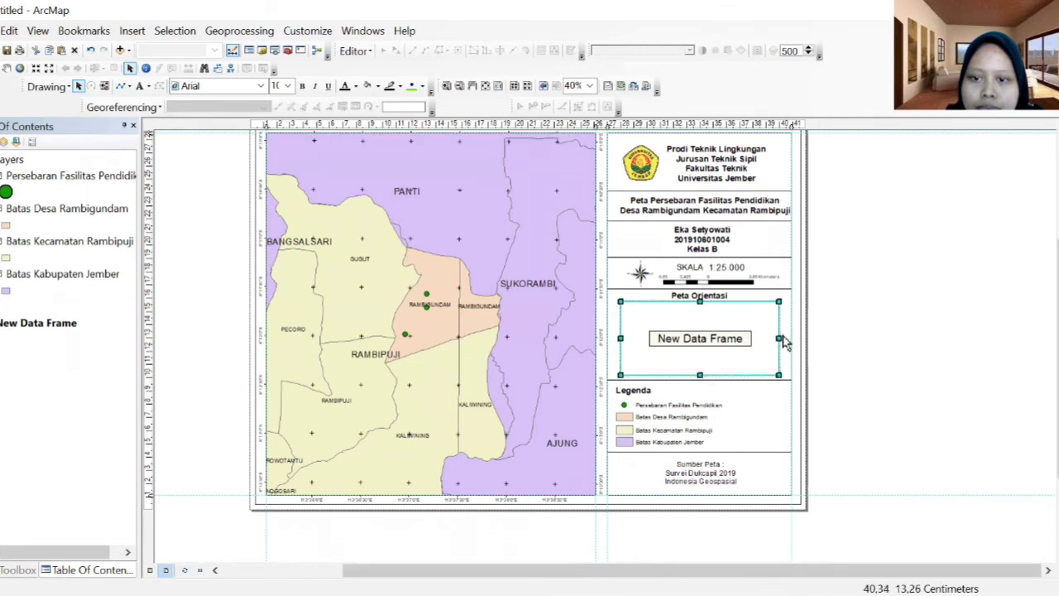
pyautogui.moveTo(781, 339); pyautogui.dragTo(785, 343)
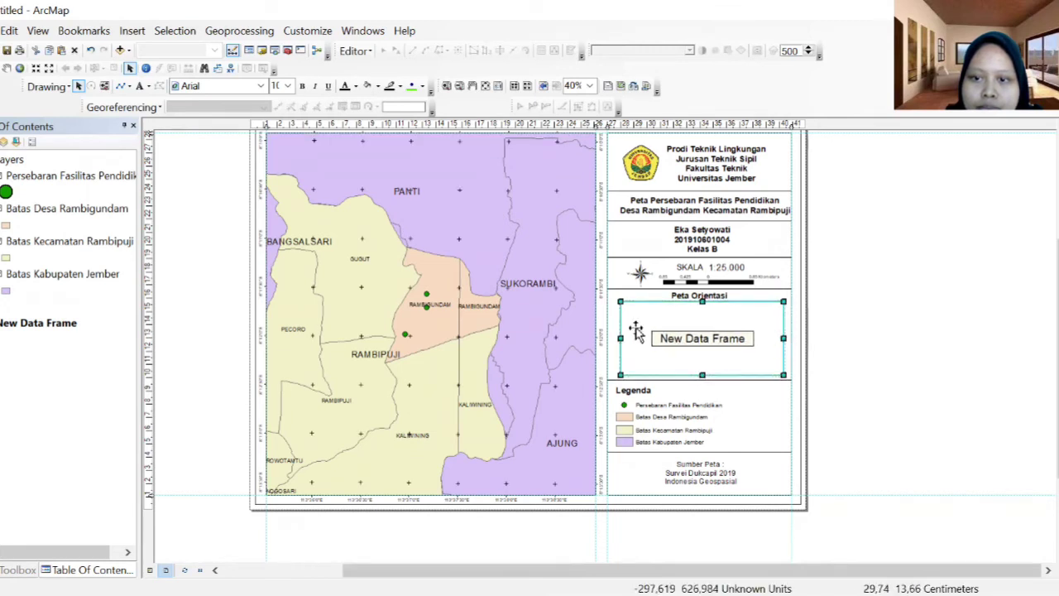
pyautogui.moveTo(623, 337); pyautogui.dragTo(617, 337)
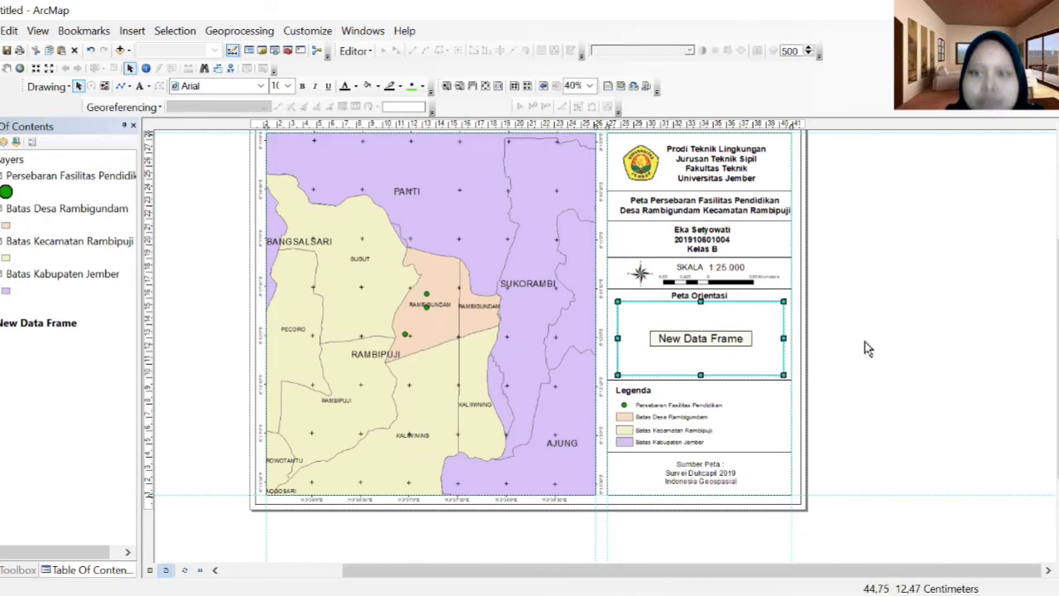
pyautogui.click(946, 303)
pyautogui.scroll(1, 1054, 347)
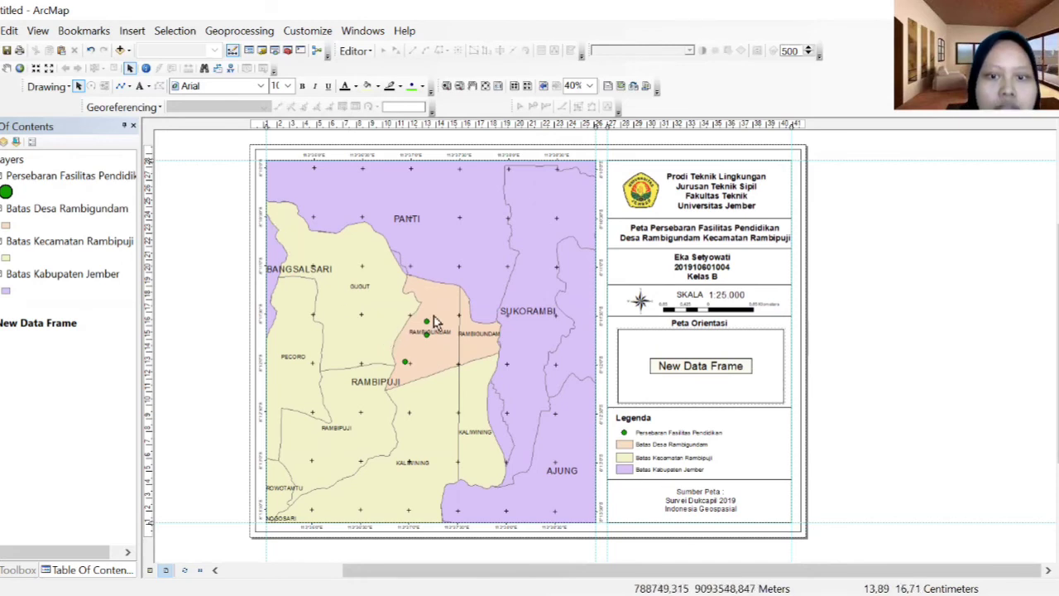
# Copy the Batas Desa Rambigundam, Batas Kecamatan Rambipuji and Batas Kabupaten Jember layers into New Data Frame, keeping that order.
pyautogui.click(74, 436)
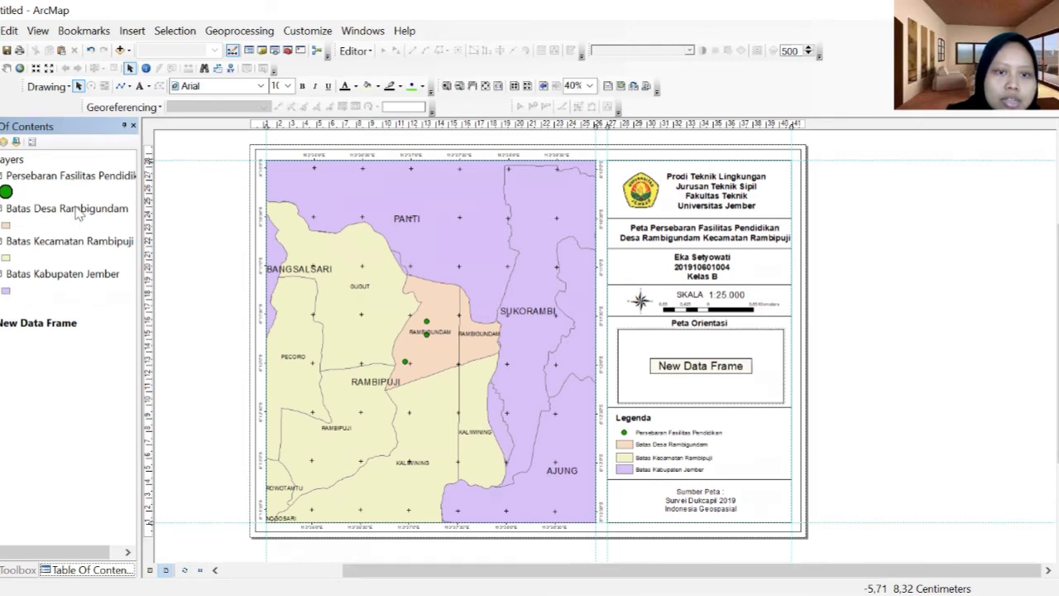
pyautogui.moveTo(78, 214); pyautogui.dragTo(64, 354)
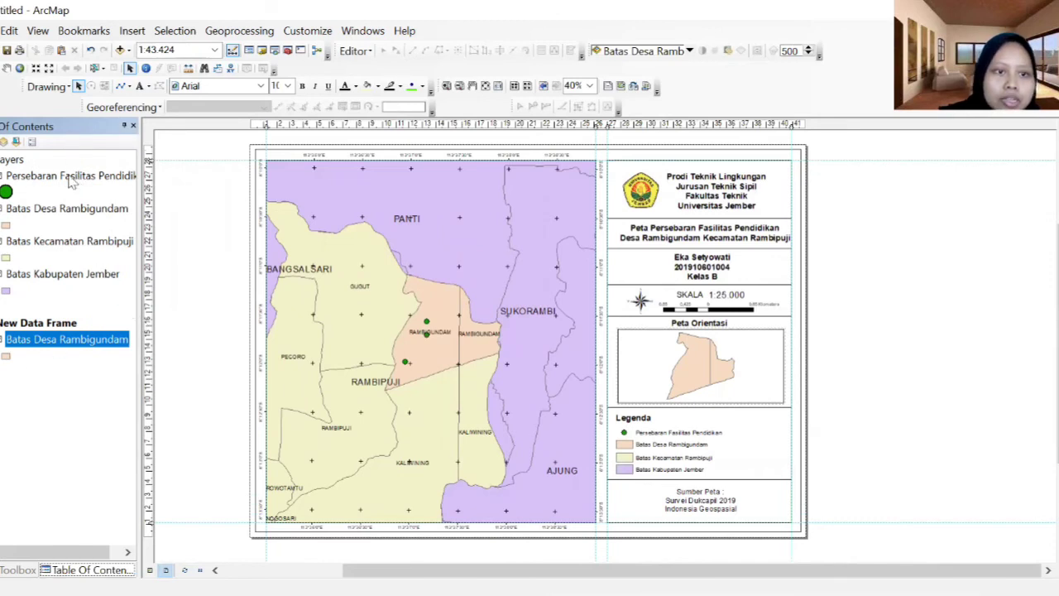
pyautogui.moveTo(67, 243); pyautogui.dragTo(66, 373)
pyautogui.click(57, 276)
pyautogui.moveTo(58, 279); pyautogui.dragTo(53, 417)
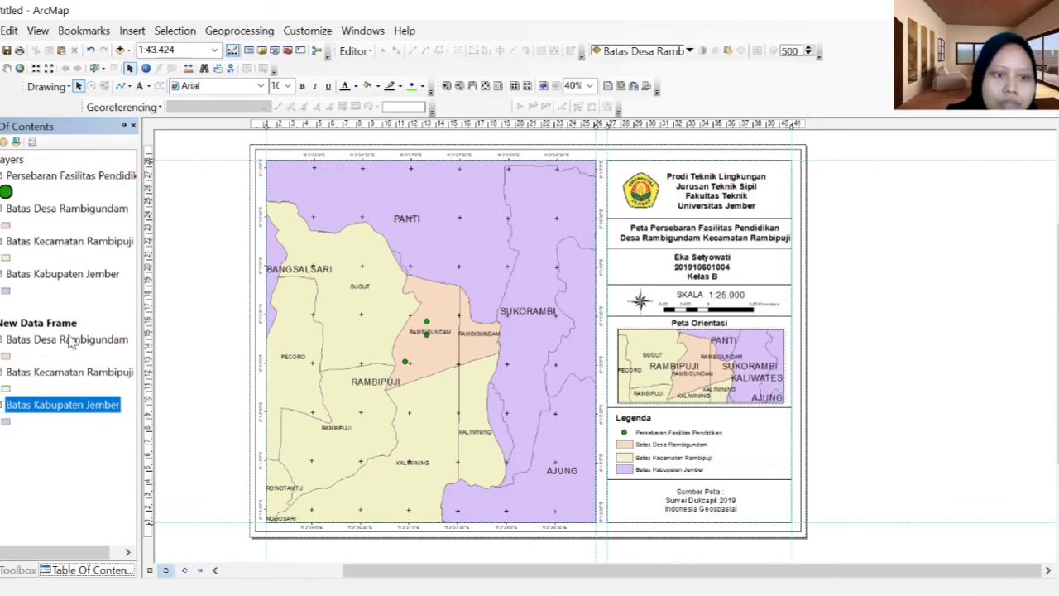
# Set the label font size of New Data Frame's Batas Kecamatan Rambipuji layer to 5.
pyautogui.click(69, 374)
pyautogui.rightClick(69, 374)
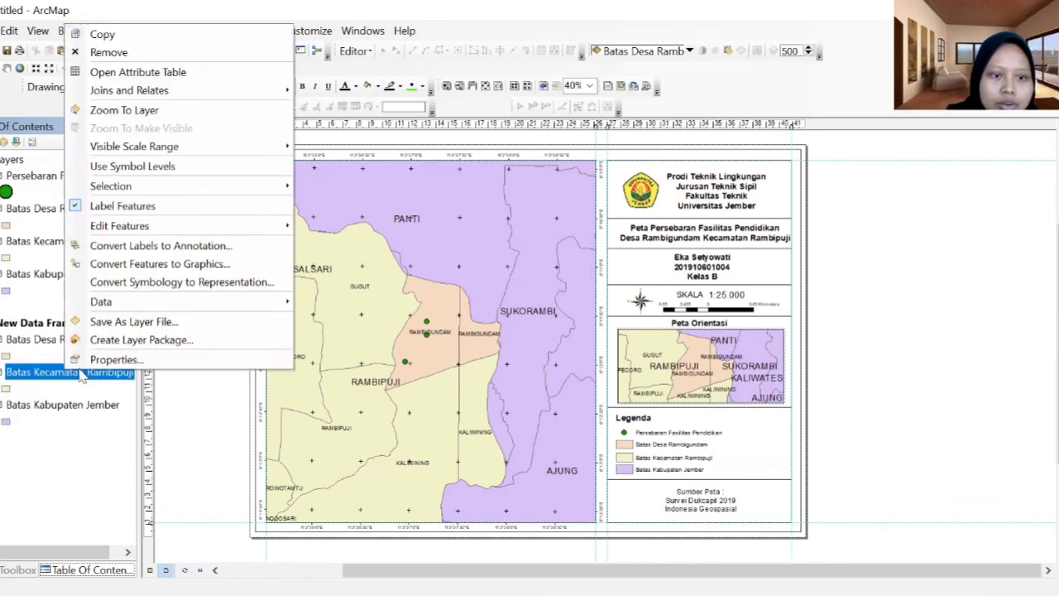
pyautogui.click(88, 361)
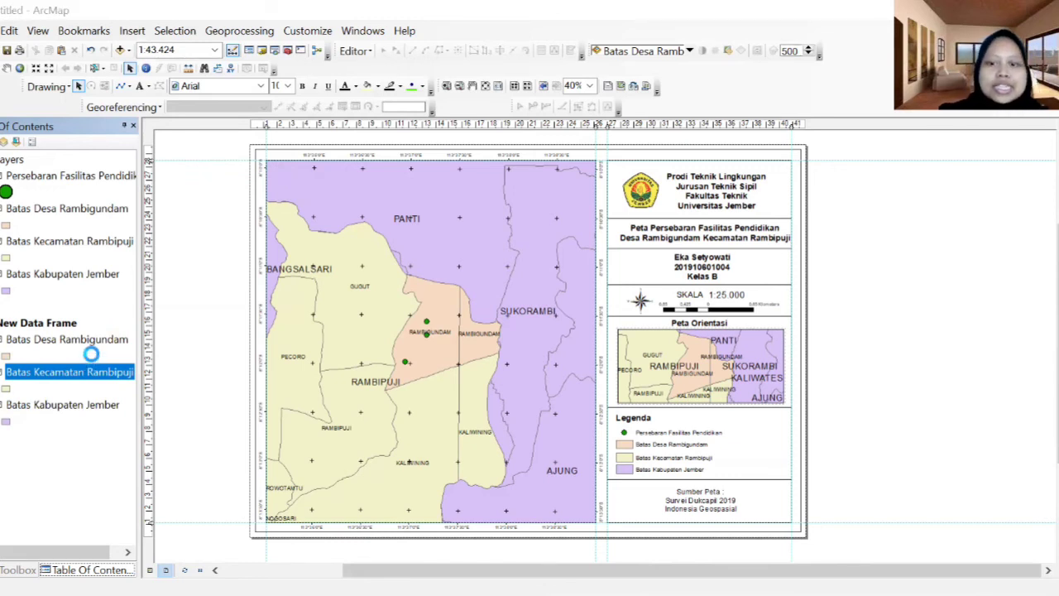
pyautogui.click(635, 308)
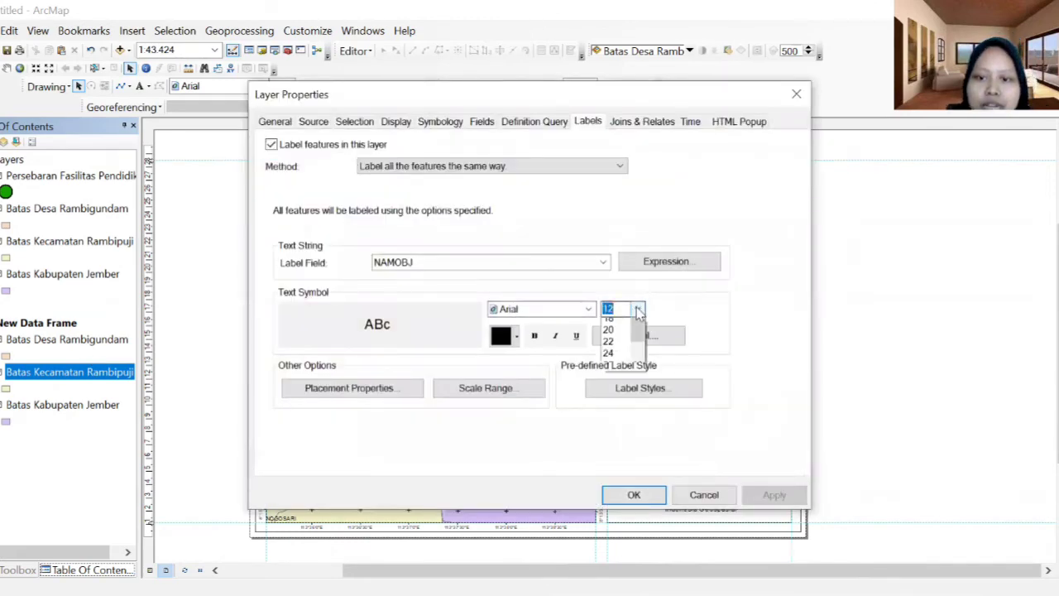
pyautogui.scroll(2, 617, 343)
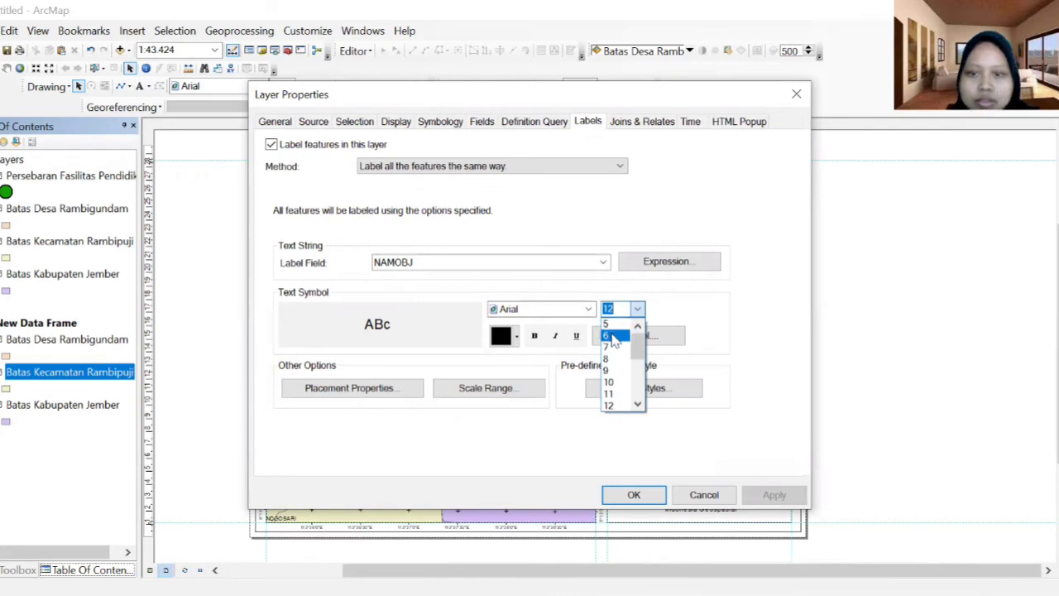
pyautogui.click(610, 323)
pyautogui.click(749, 493)
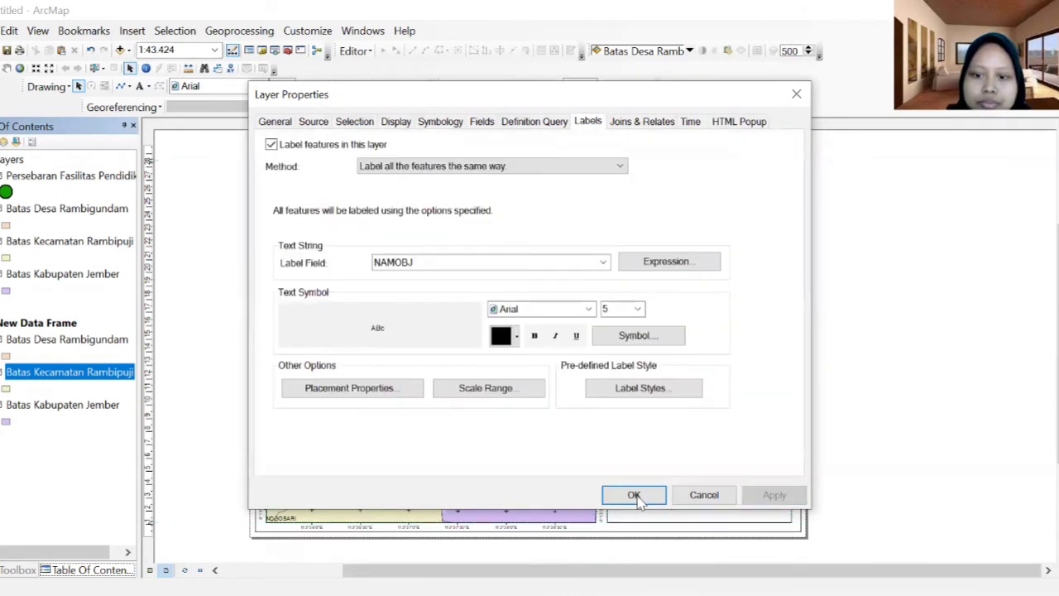
pyautogui.click(634, 496)
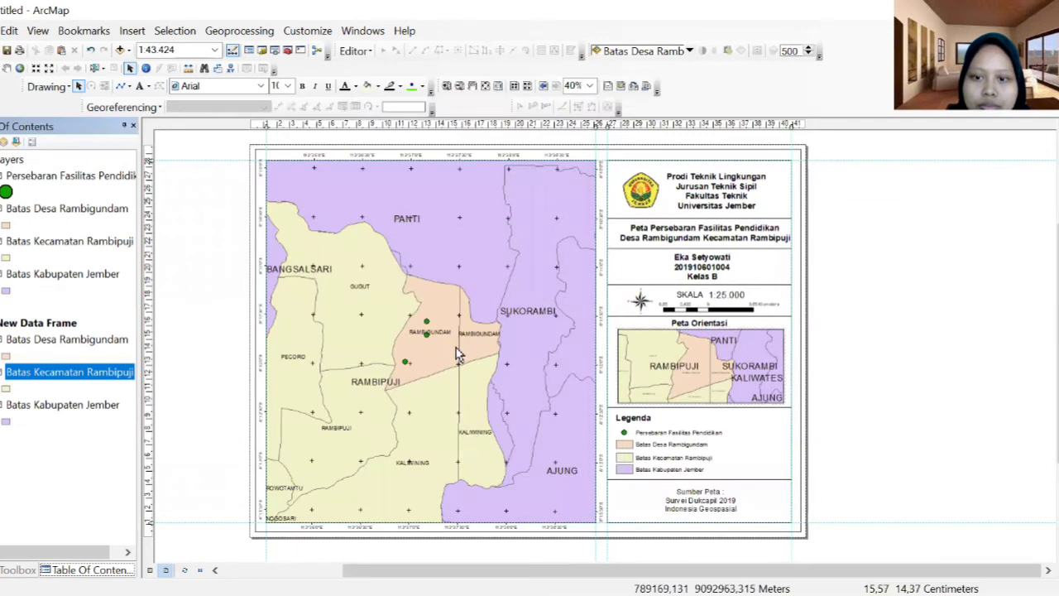
# Set the label font size of New Data Frame's Batas Kabupaten Jember layer to 8.
pyautogui.keyDown('ctrl'); pyautogui.click(47, 412); pyautogui.keyUp('ctrl')
pyautogui.click(59, 406)
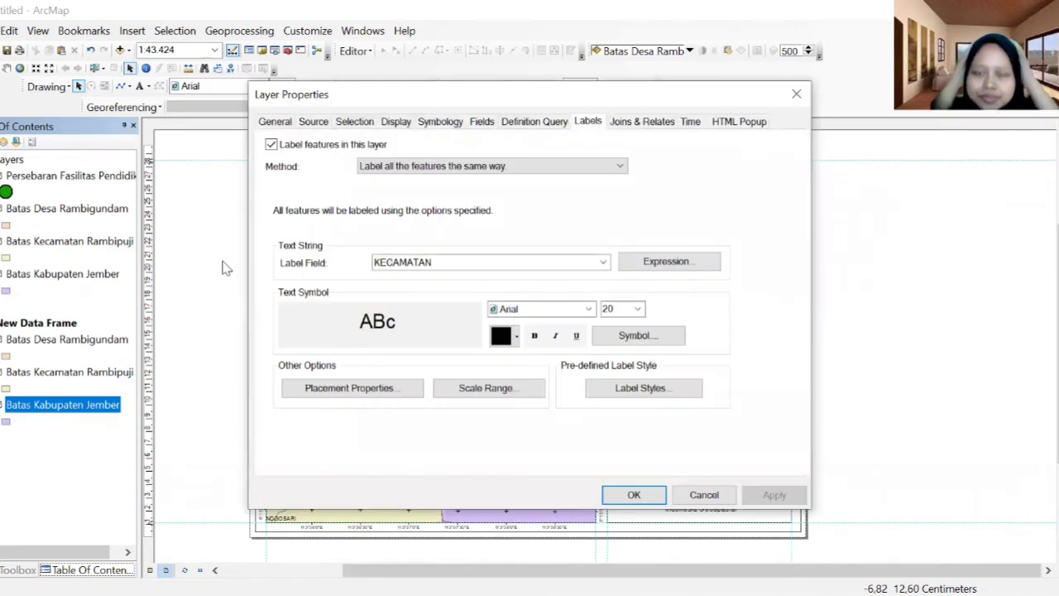
pyautogui.click(616, 308)
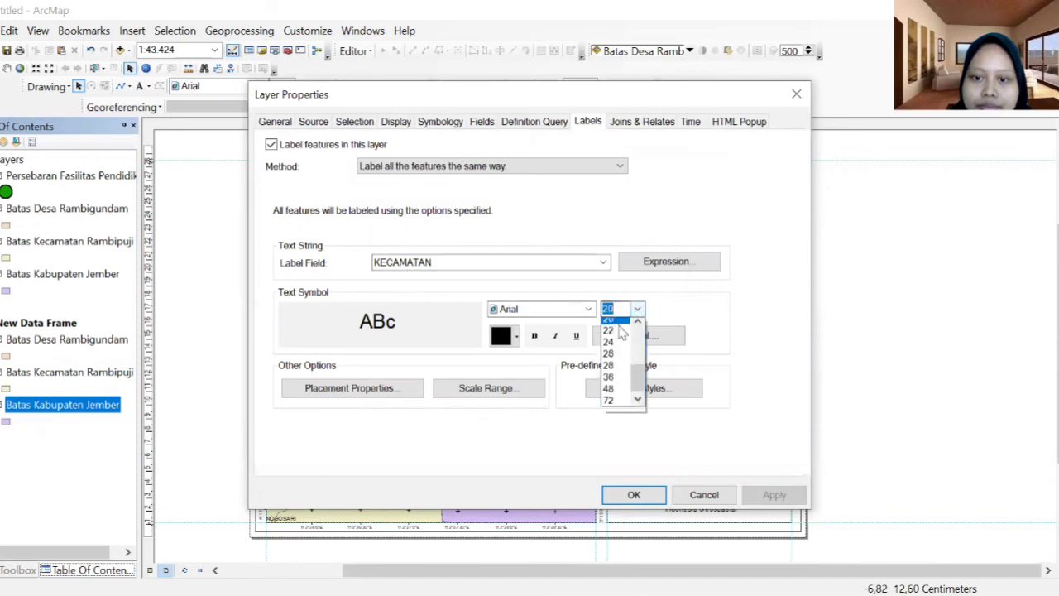
pyautogui.scroll(3, 610, 341)
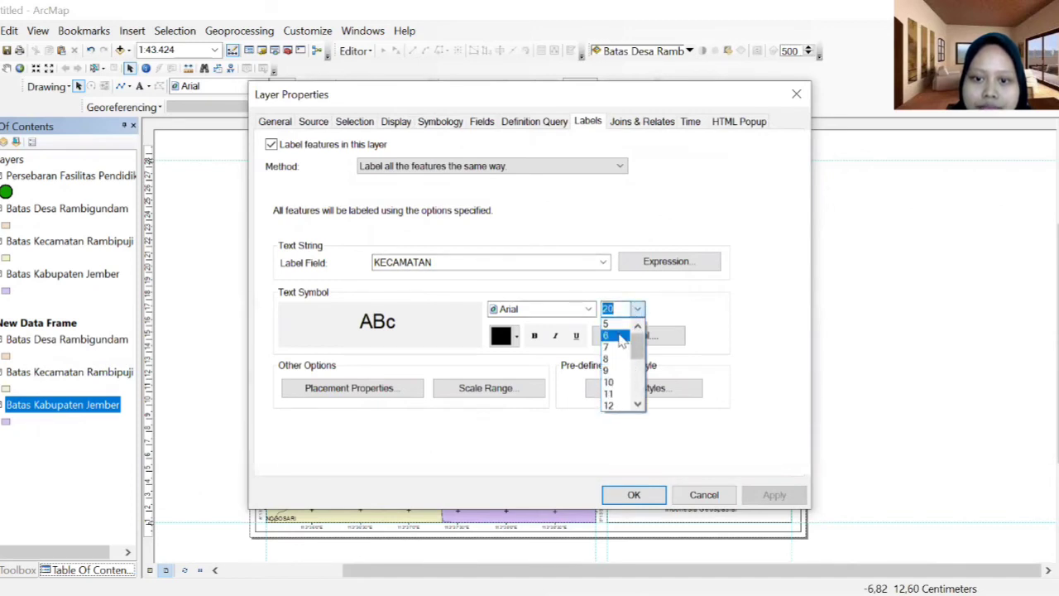
pyautogui.click(618, 360)
pyautogui.click(773, 495)
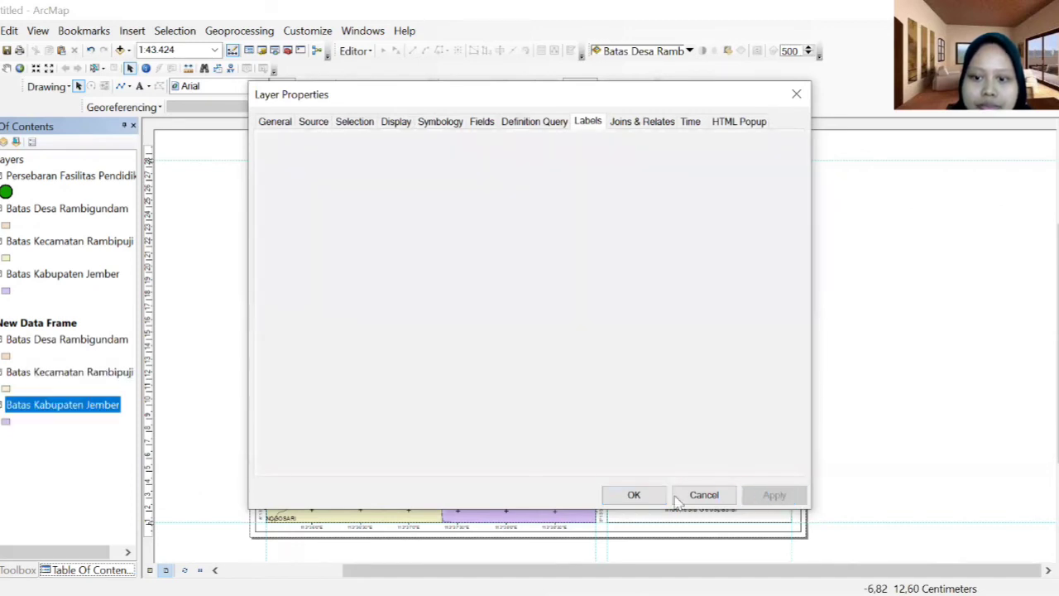
pyautogui.click(634, 494)
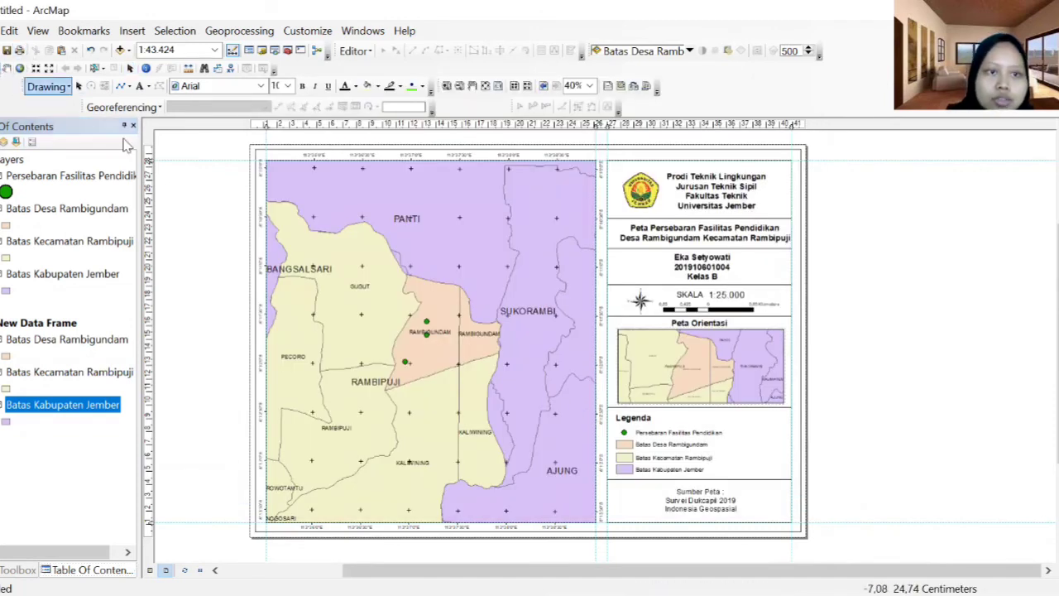
# Zoom out and reposition the map inside the Peta Orientasi inset until it covers the extent of Kabupaten Jember.
pyautogui.moveTo(753, 387); pyautogui.dragTo(654, 338)
pyautogui.click(725, 378)
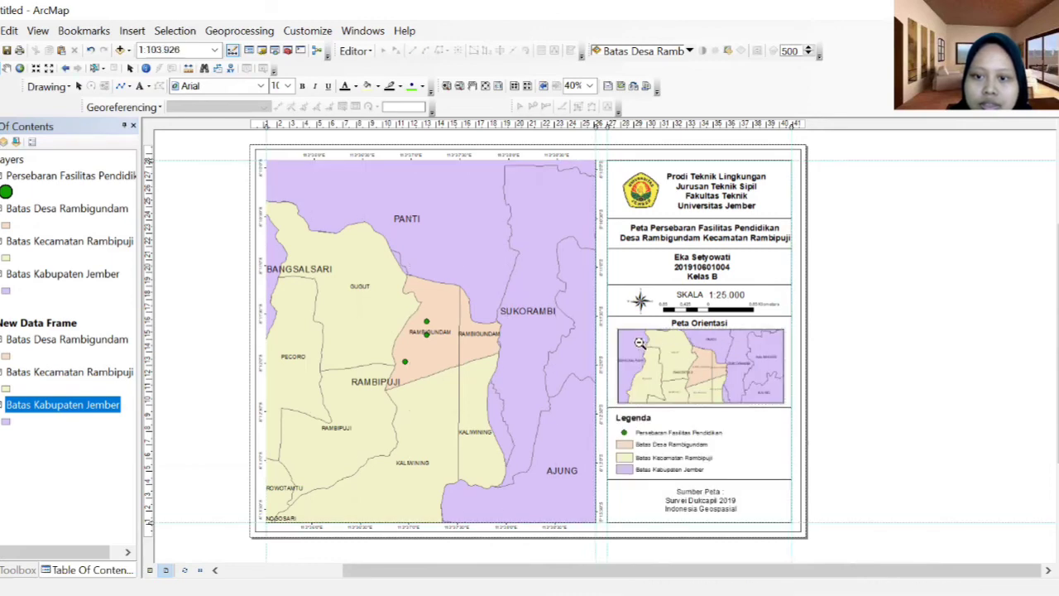
pyautogui.click(727, 388)
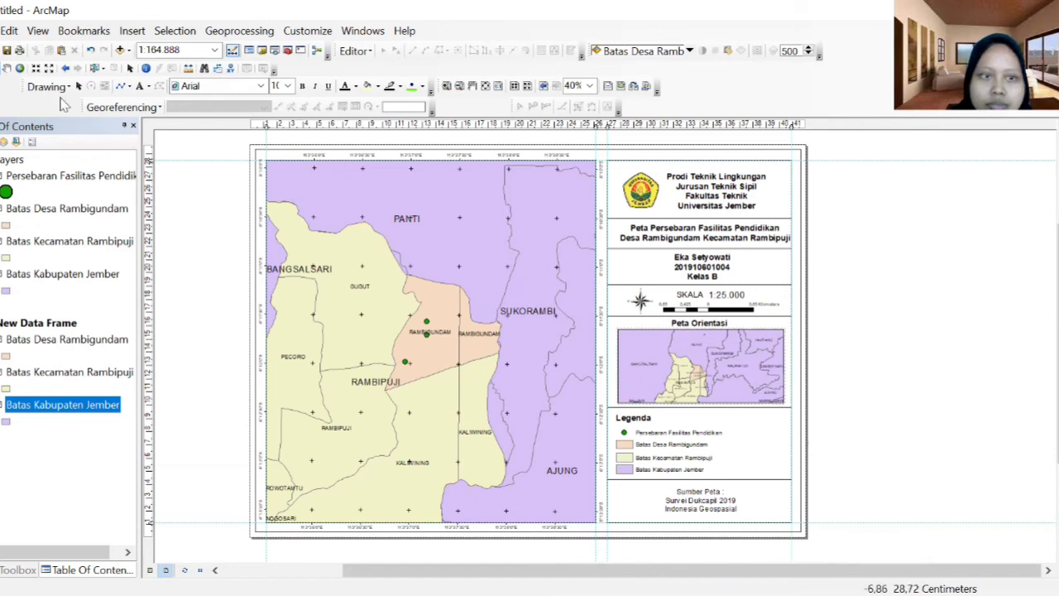
pyautogui.click(6, 68)
pyautogui.moveTo(692, 377); pyautogui.dragTo(714, 355)
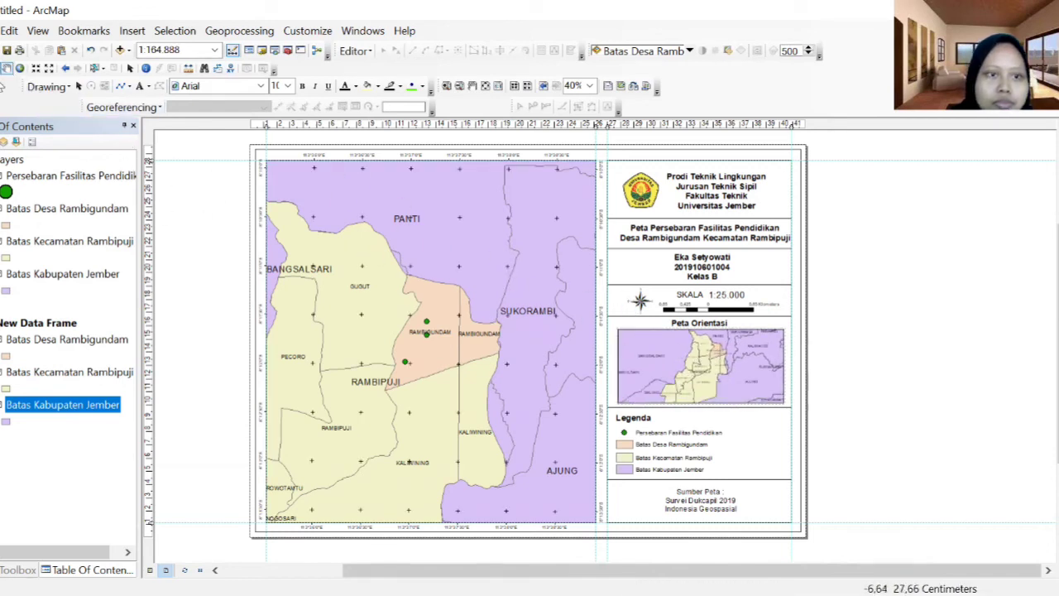
pyautogui.moveTo(757, 392); pyautogui.dragTo(672, 344)
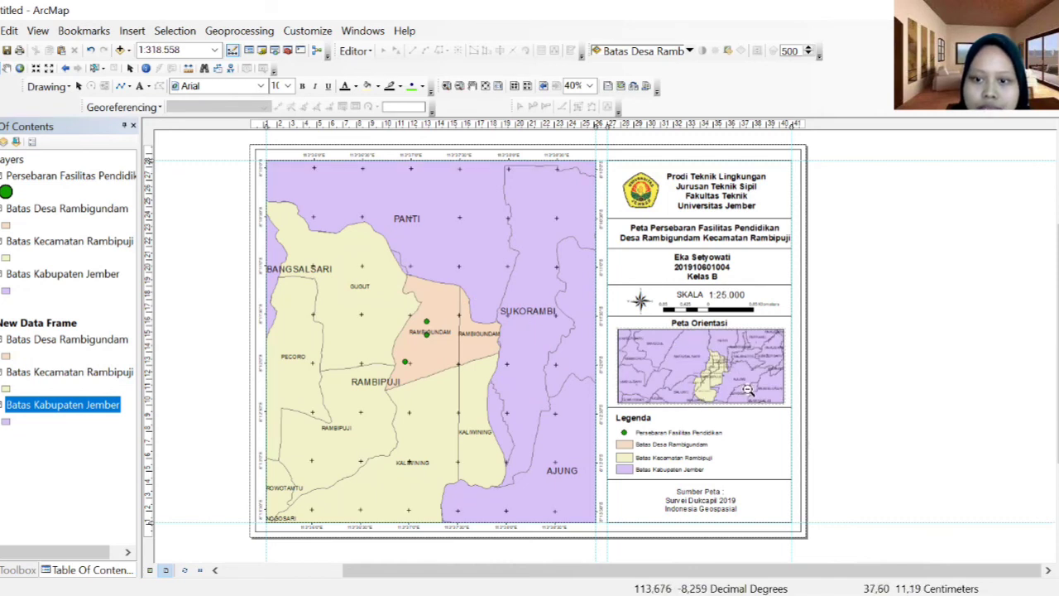
pyautogui.moveTo(749, 389); pyautogui.dragTo(664, 348)
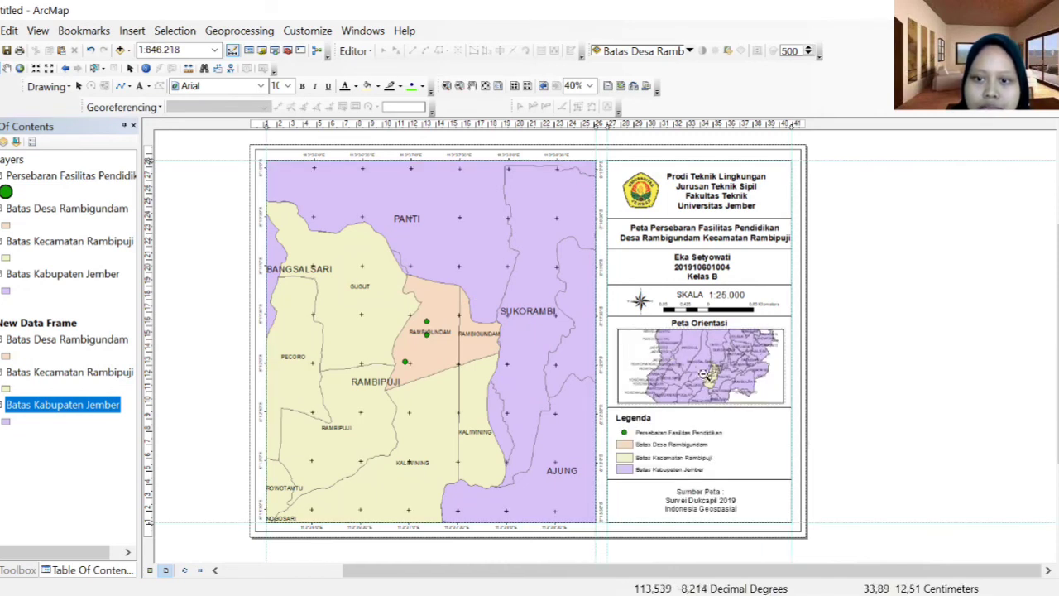
# Set both the fill and outline colour of New Data Frame's Batas Desa Rambigundam layer to yellow.
pyautogui.click(5, 356)
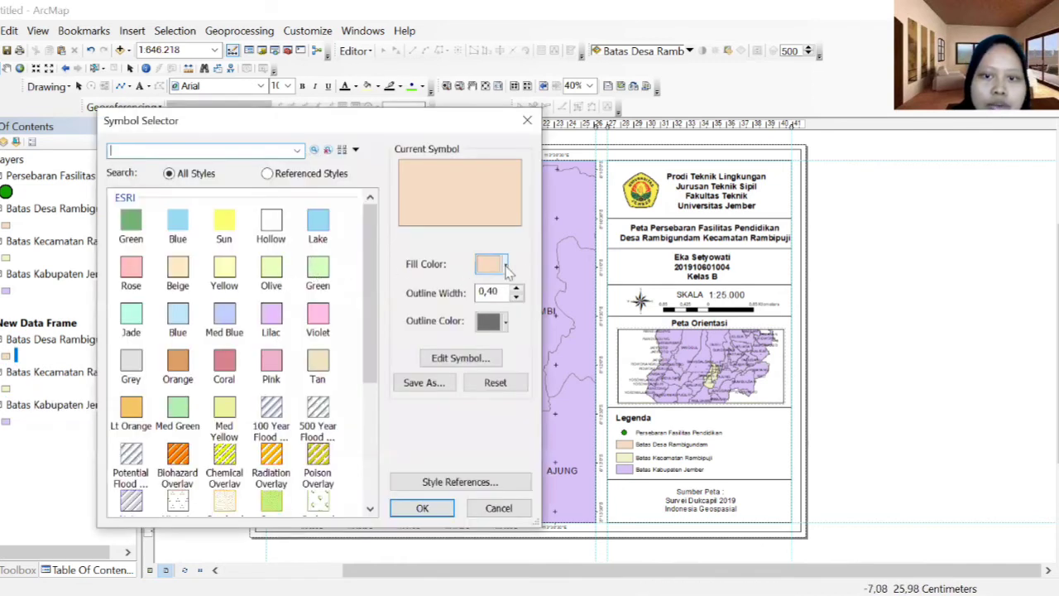
pyautogui.click(506, 265)
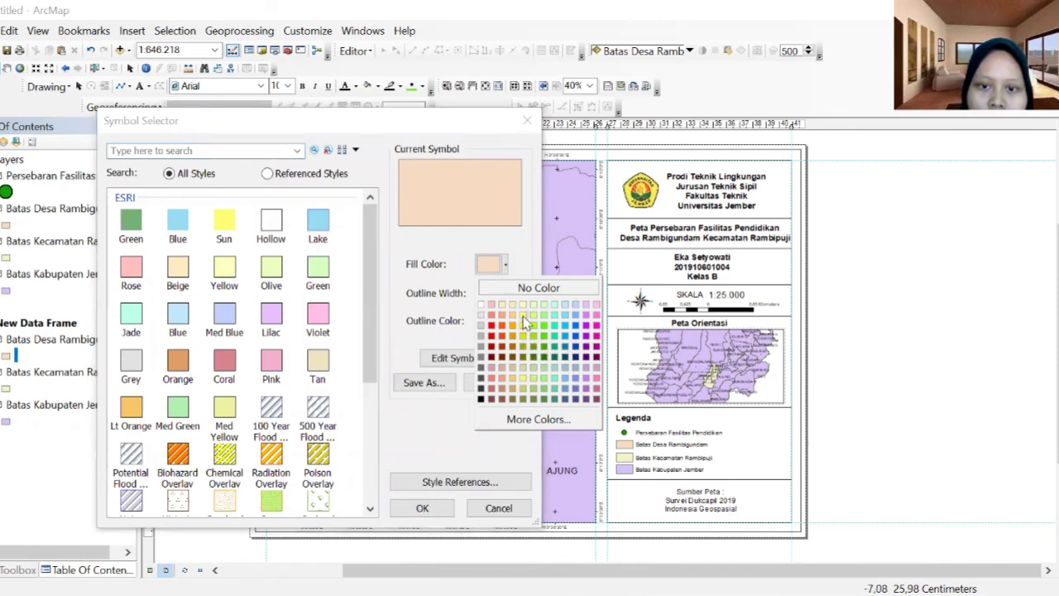
pyautogui.click(513, 316)
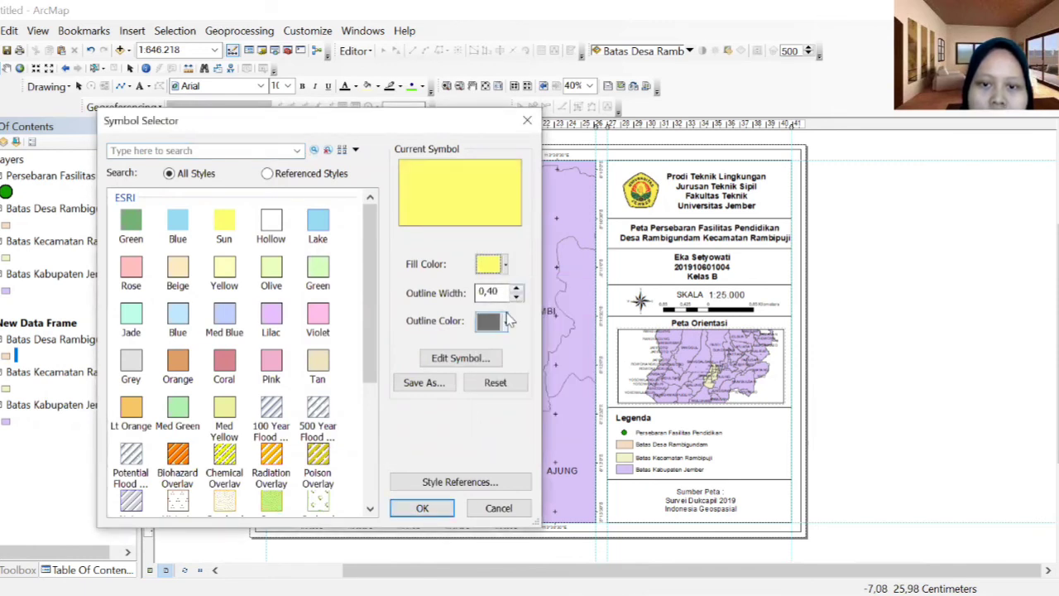
pyautogui.click(506, 321)
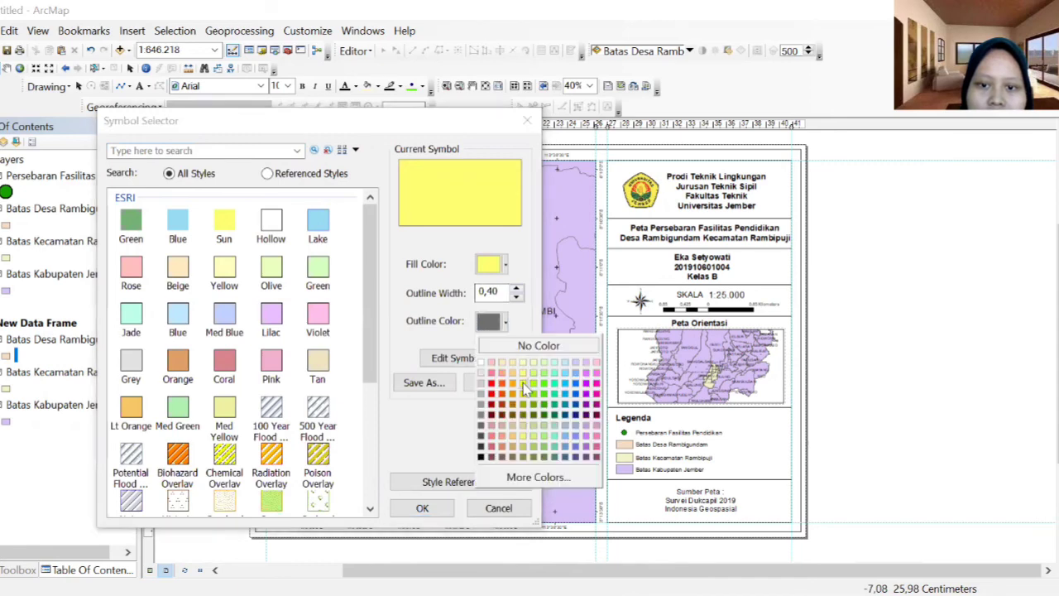
pyautogui.click(524, 374)
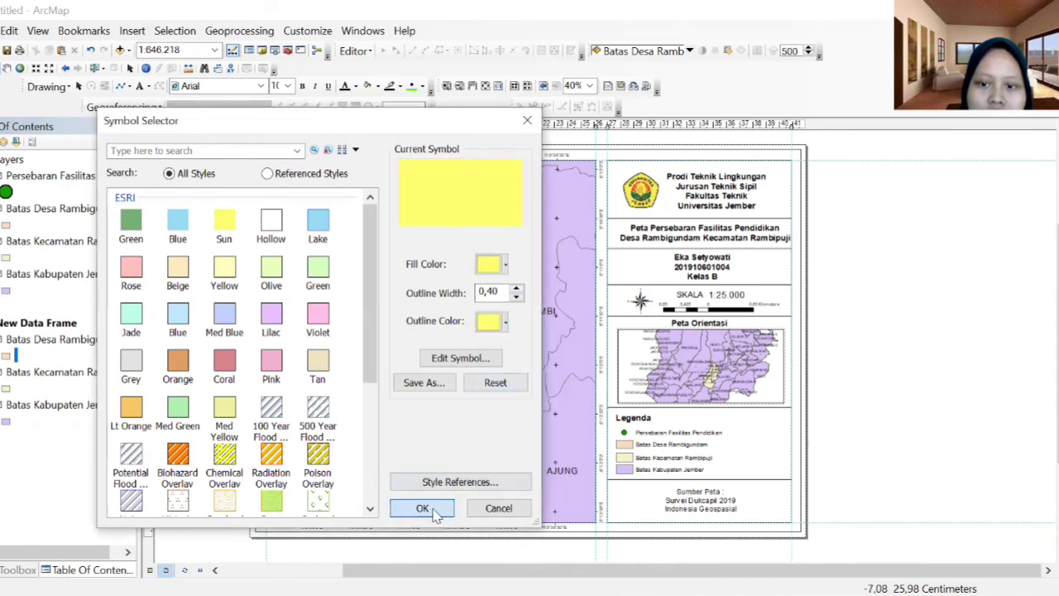
pyautogui.press('Return')
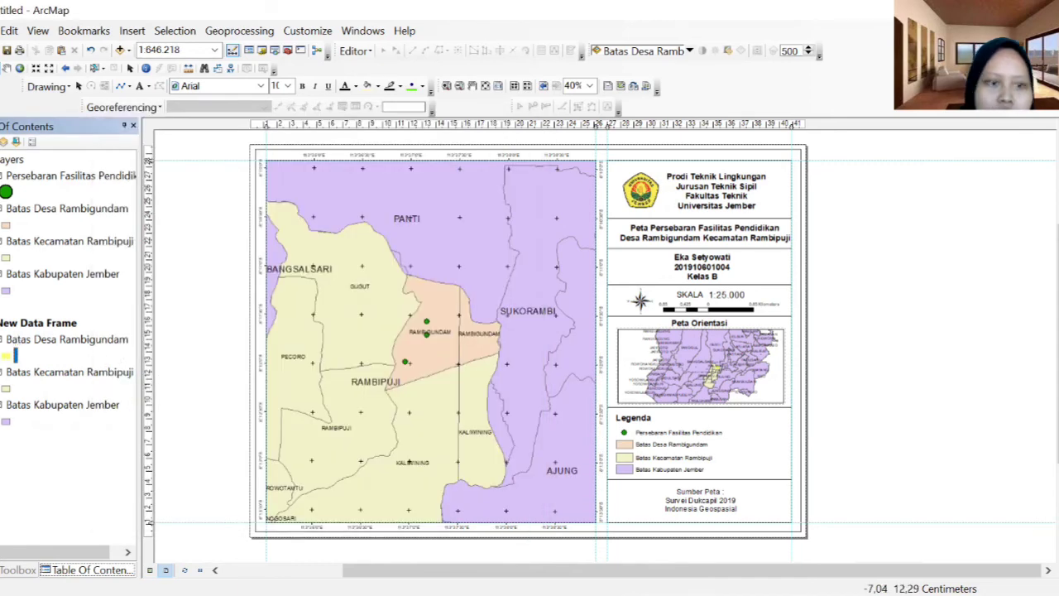
# Set both the fill and outline colour of New Data Frame's Batas Kecamatan Rambipuji layer to red.
pyautogui.click(6, 389)
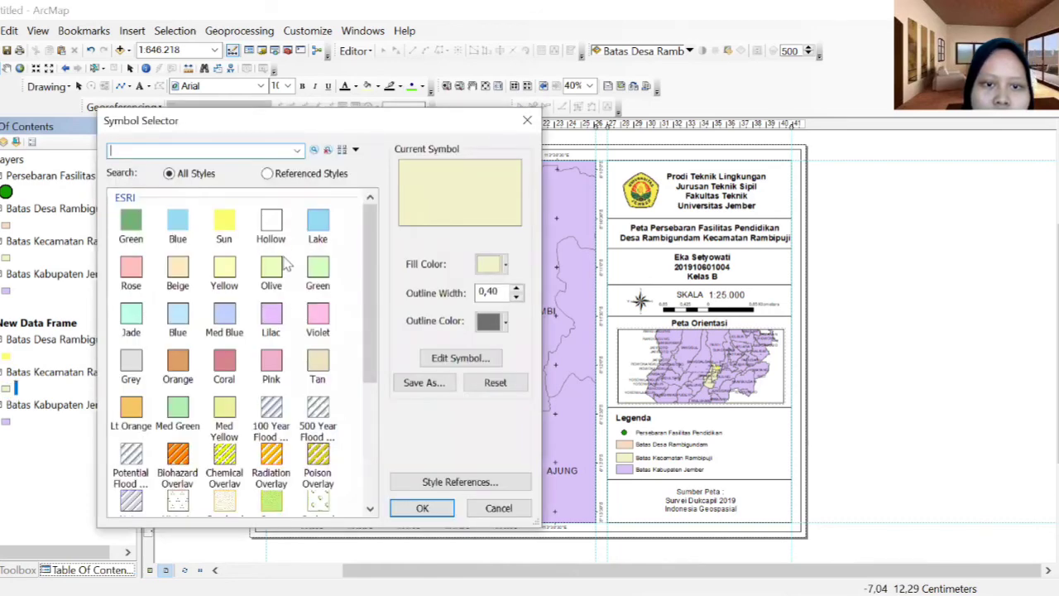
pyautogui.click(490, 265)
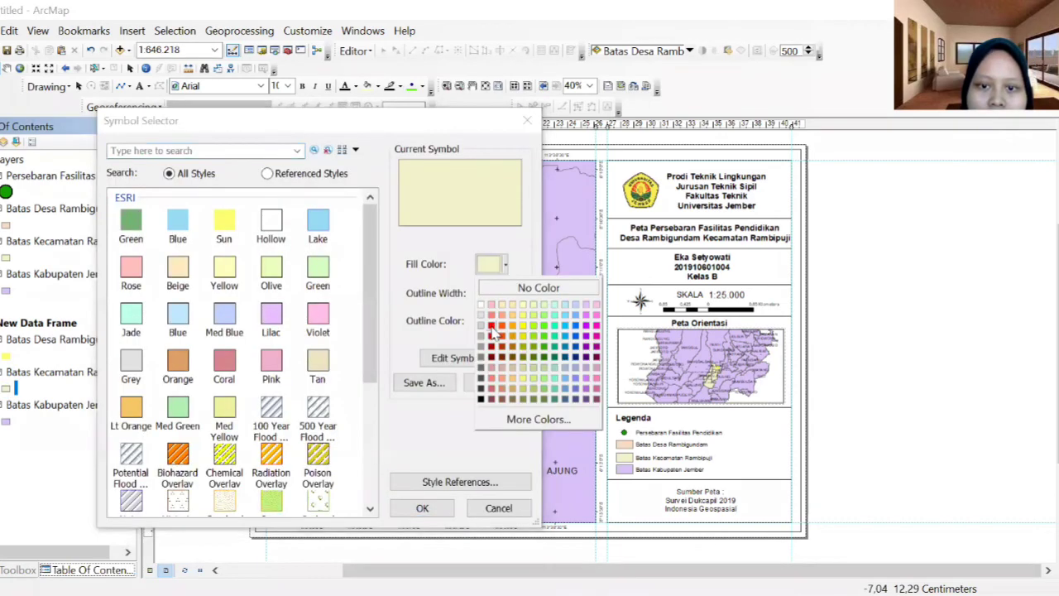
pyautogui.click(492, 326)
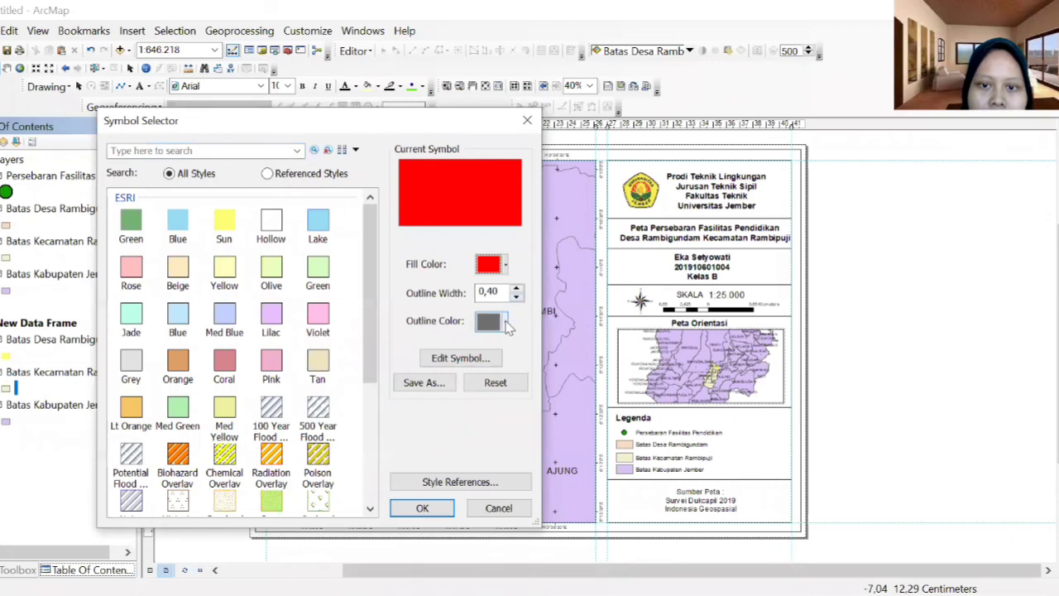
pyautogui.click(490, 321)
pyautogui.click(490, 384)
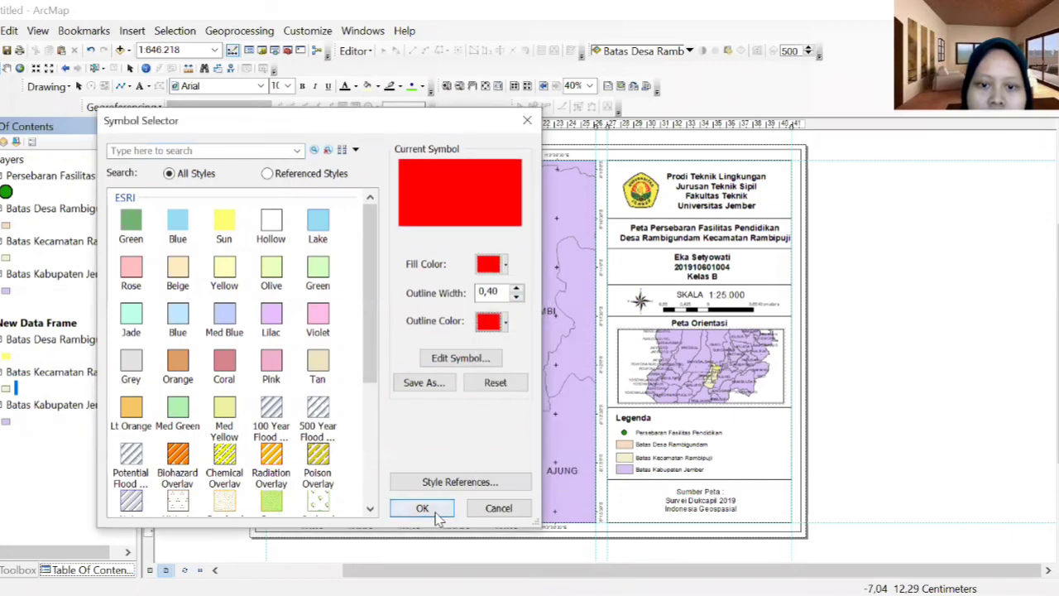
pyautogui.click(437, 509)
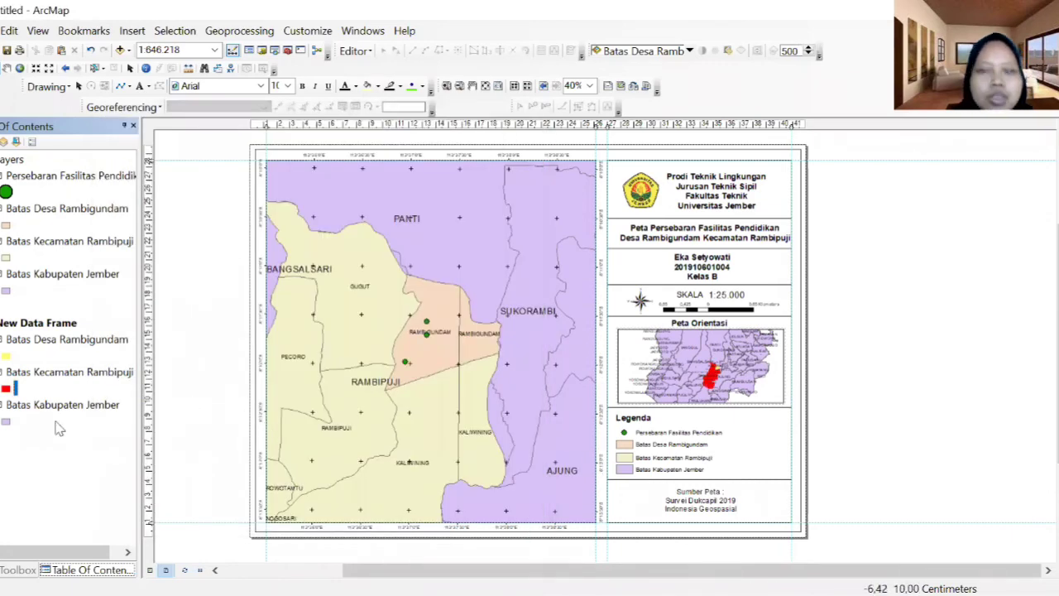
# Give New Data Frame's Batas Kabupaten Jember layer a white fill and a black outline.
pyautogui.click(6, 424)
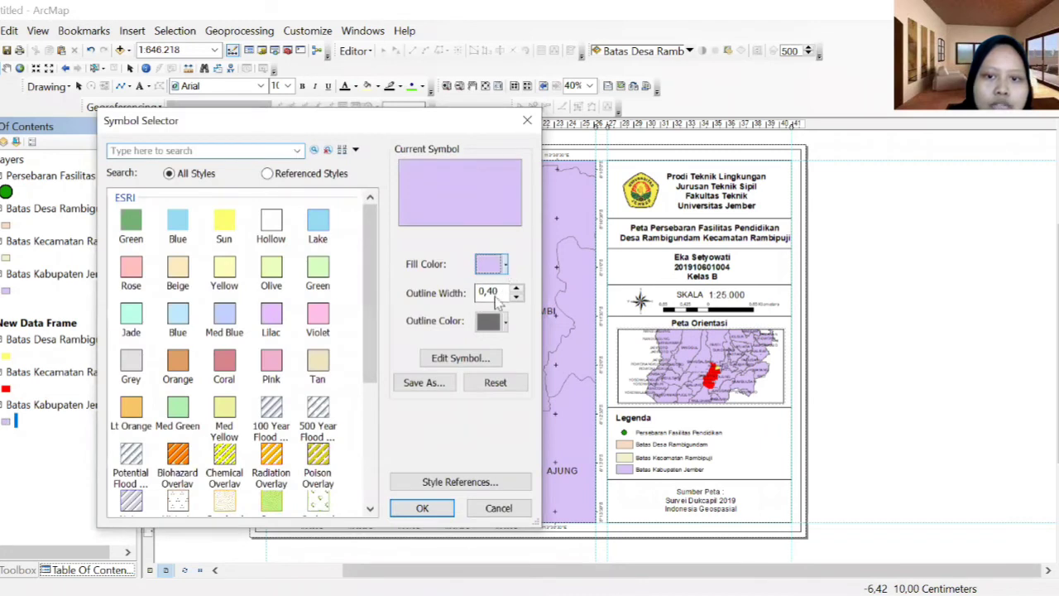
pyautogui.click(492, 267)
pyautogui.click(482, 307)
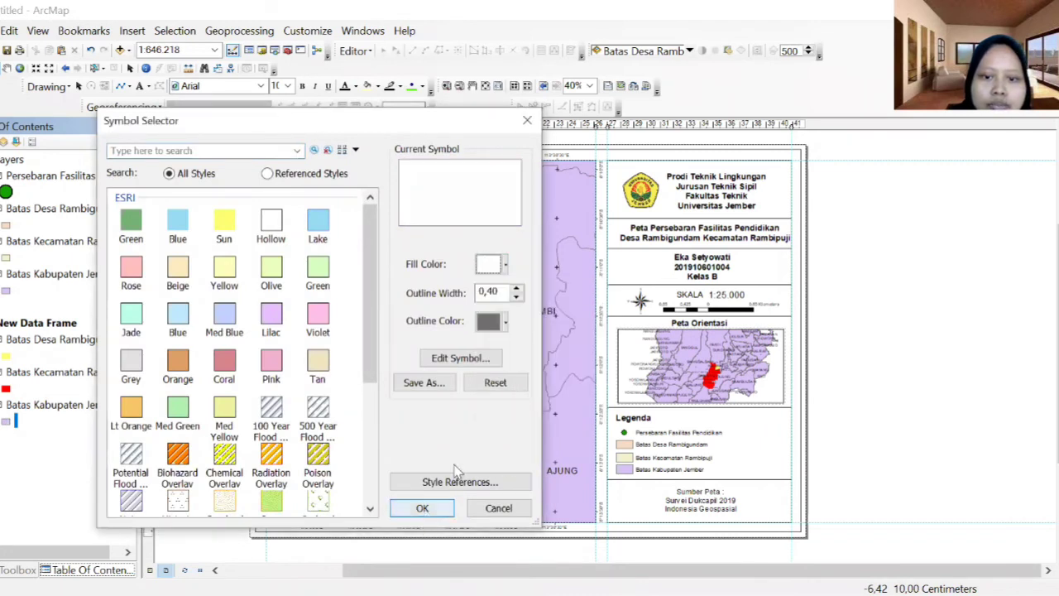
pyautogui.click(505, 326)
pyautogui.click(433, 520)
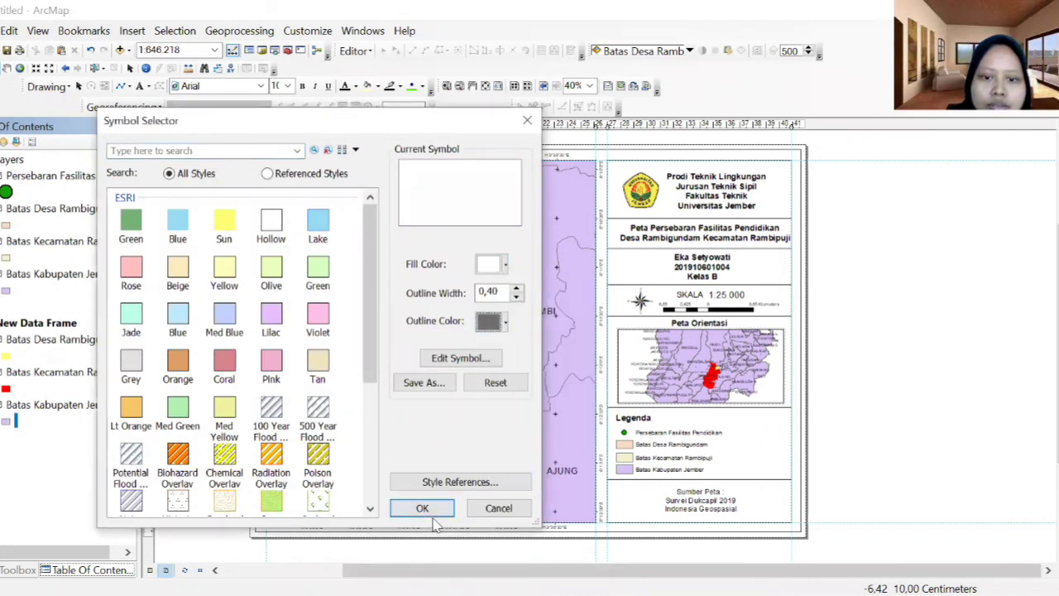
pyautogui.click(429, 510)
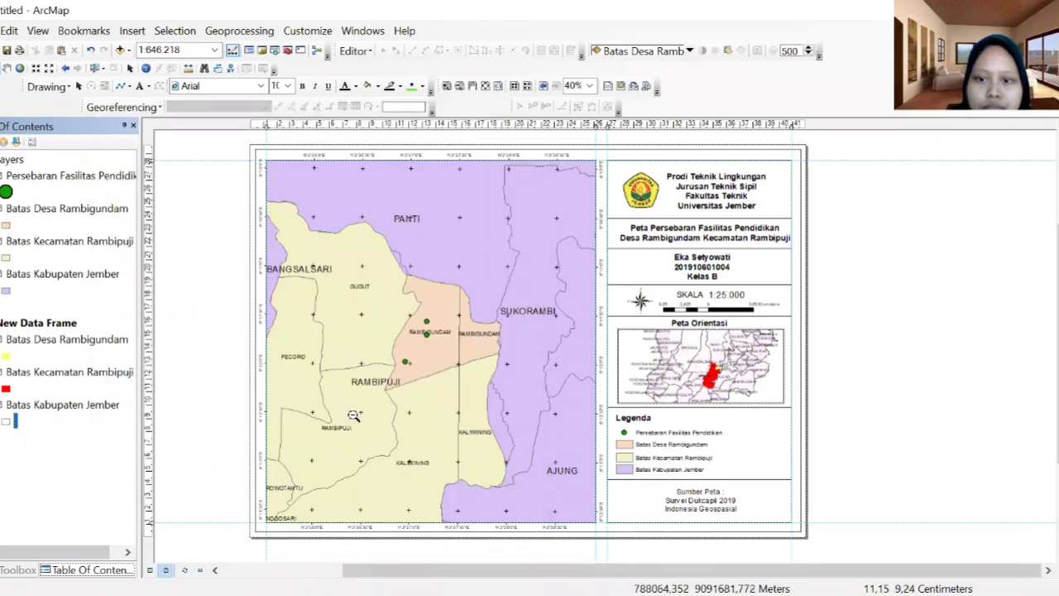
pyautogui.click(10, 424)
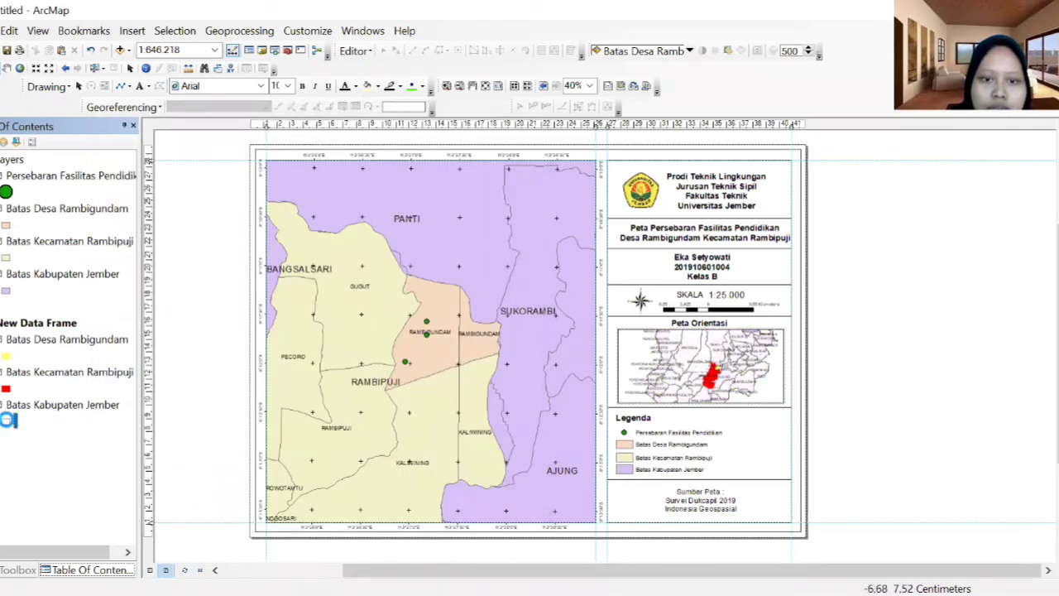
pyautogui.click(500, 321)
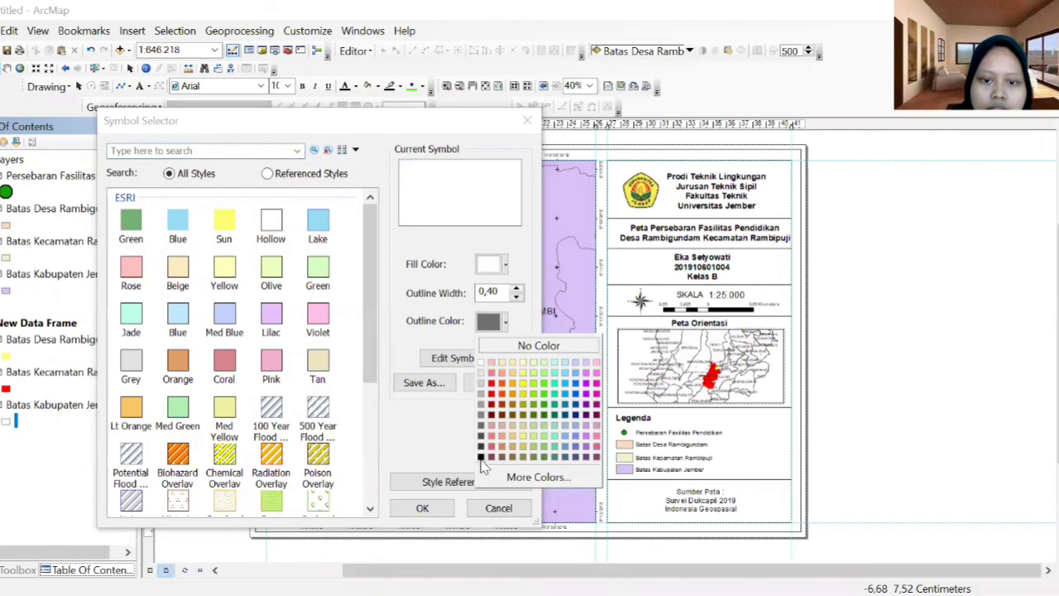
pyautogui.click(481, 457)
pyautogui.click(430, 509)
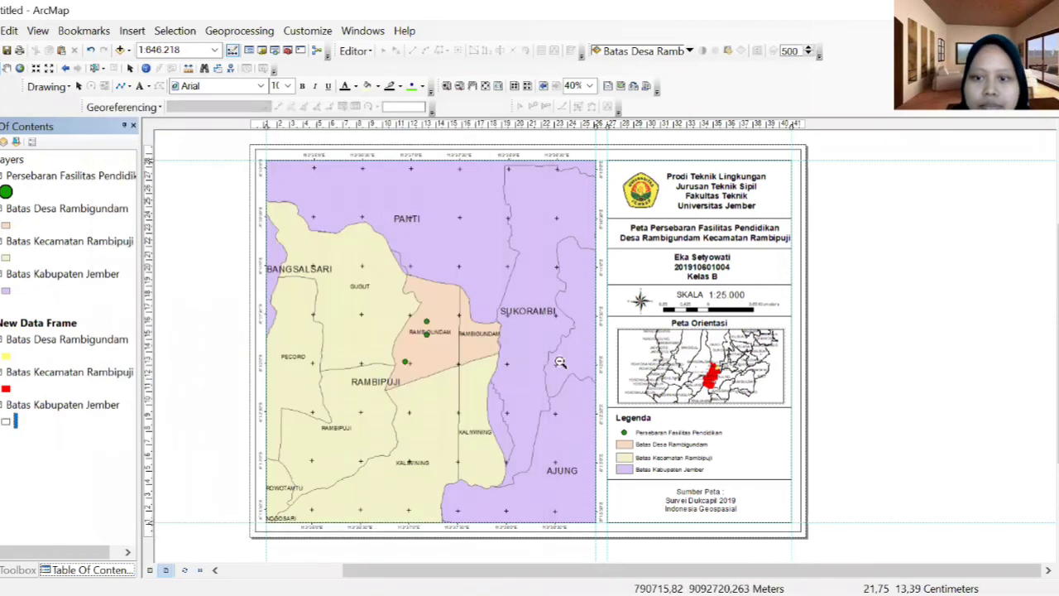
# Shift the map inside the Peta Orientasi inset slightly up and to the left.
pyautogui.click(6, 68)
pyautogui.moveTo(733, 380); pyautogui.dragTo(711, 366)
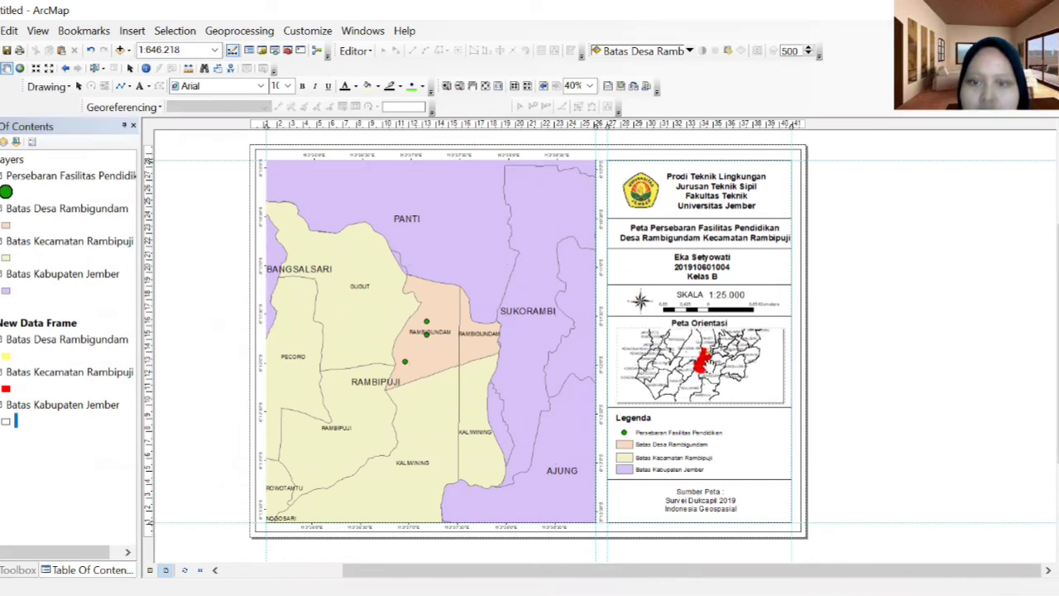
pyautogui.click(79, 86)
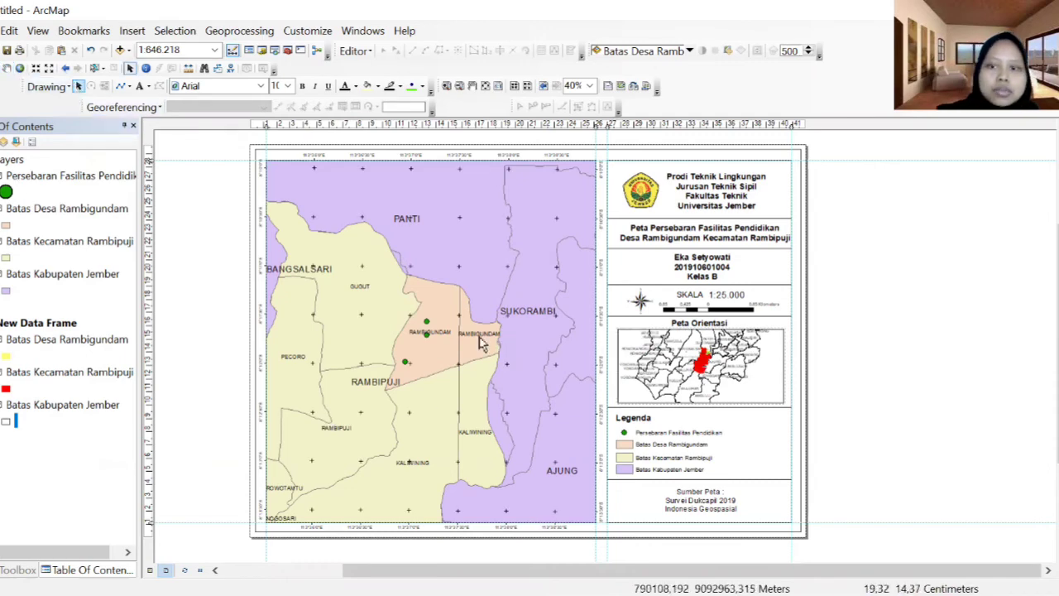
# Add Kab_Jawa_Timur.shp from the Batas Kabupaten folder to New Data Frame, placing it beneath Batas Kabupaten Jember.
pyautogui.moveTo(1058, 149)
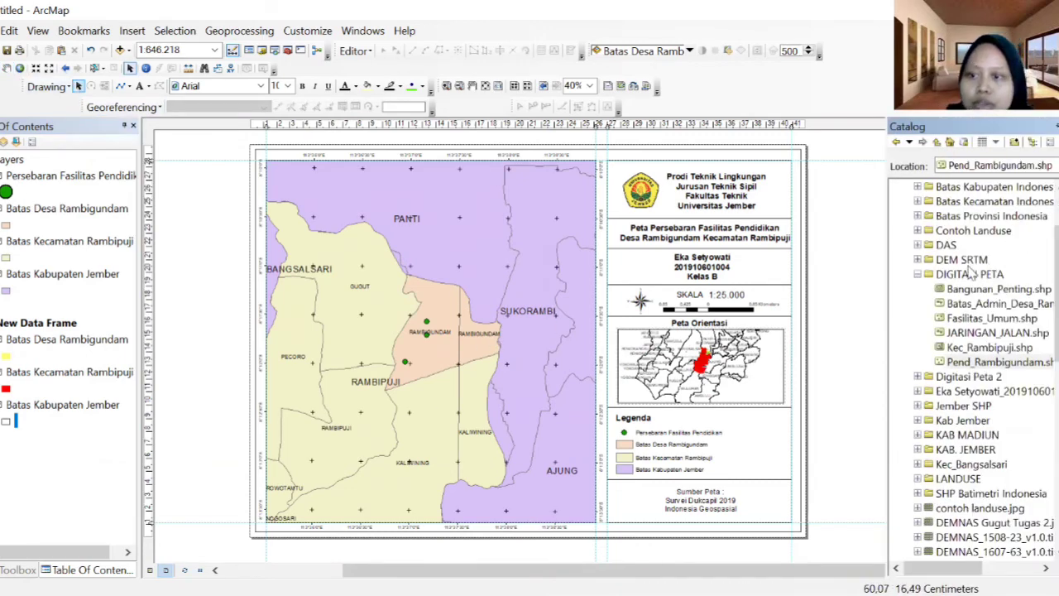
pyautogui.click(917, 274)
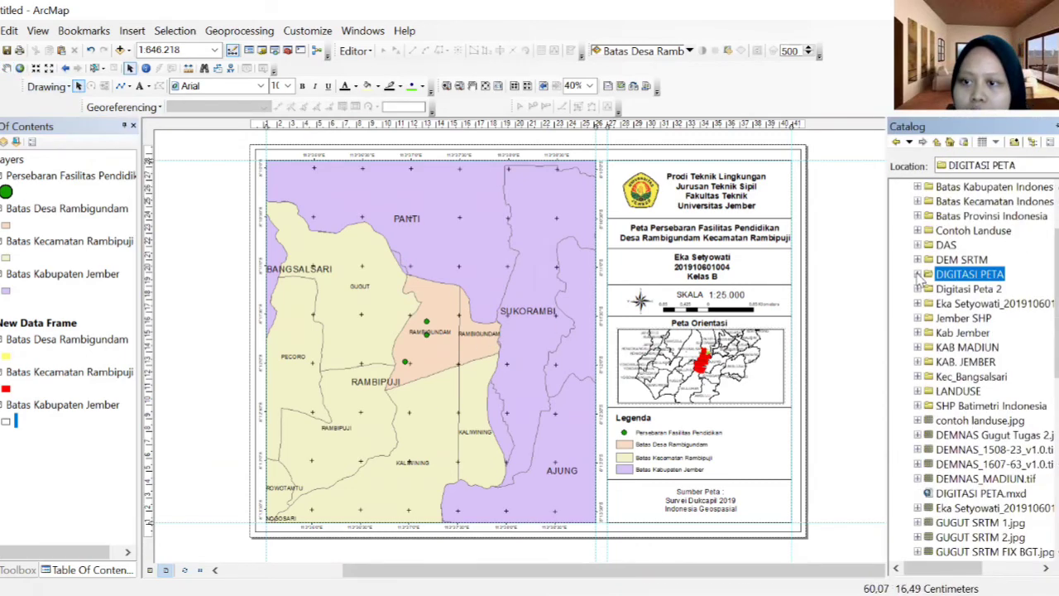
pyautogui.click(918, 216)
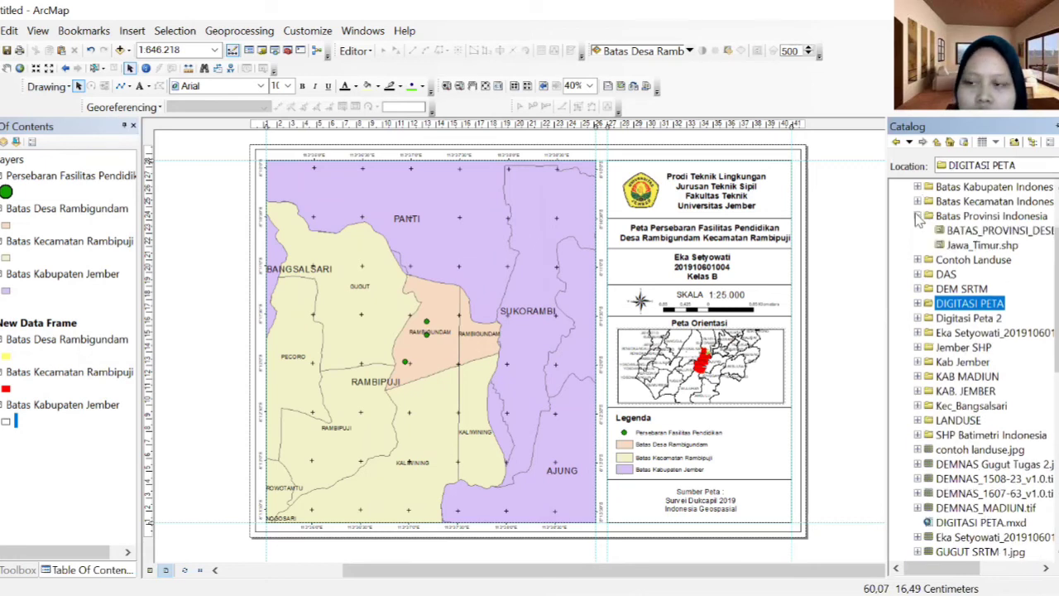
pyautogui.click(918, 216)
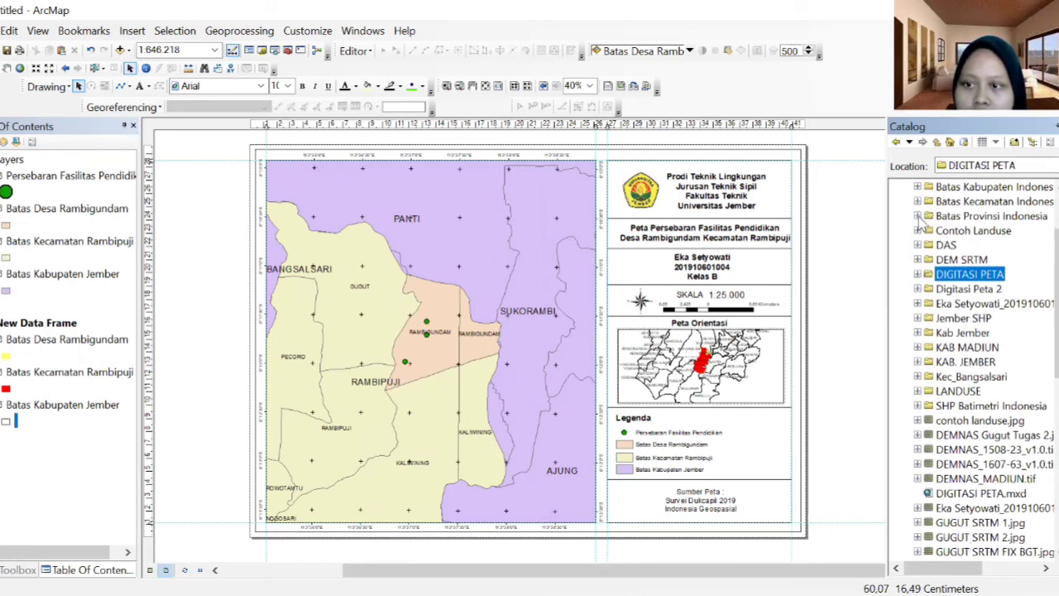
pyautogui.click(918, 187)
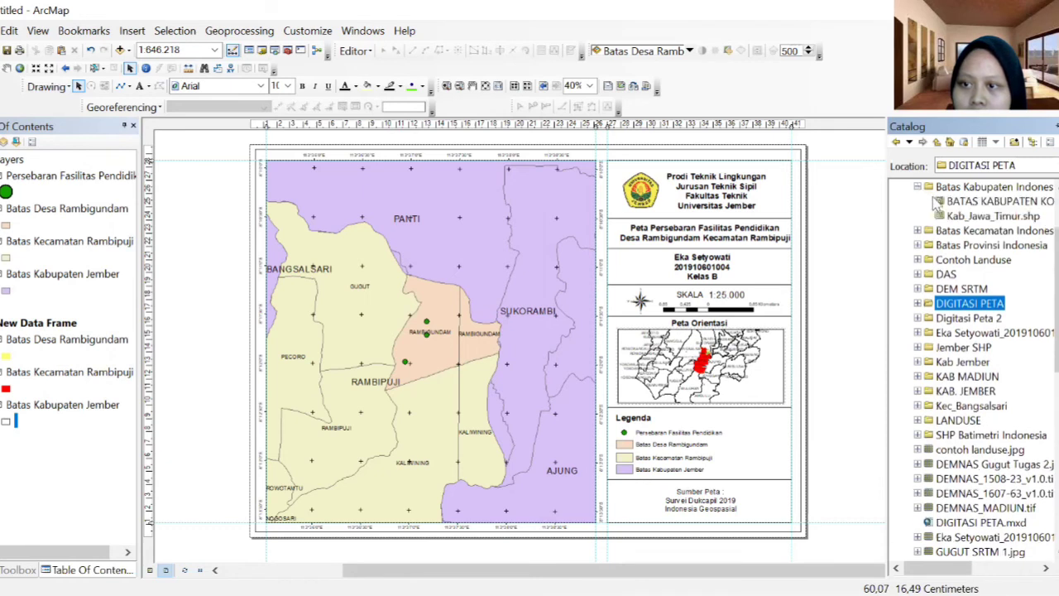
pyautogui.click(960, 215)
pyautogui.moveTo(335, 361); pyautogui.dragTo(113, 433)
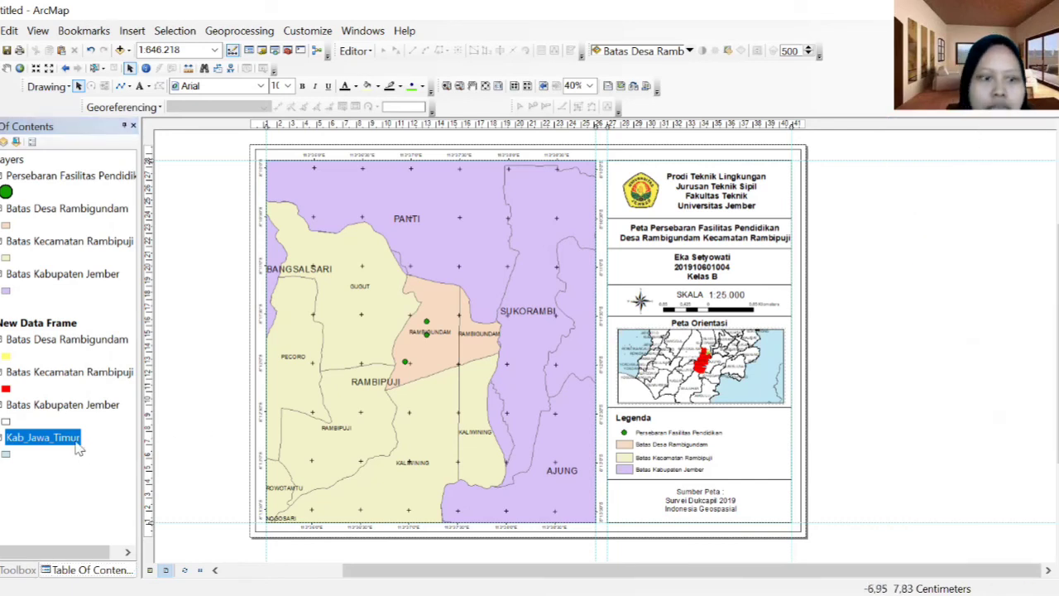
# Turn on feature labels for the Kab_Jawa_Timur layer with a font size of 12.
pyautogui.rightClick(52, 446)
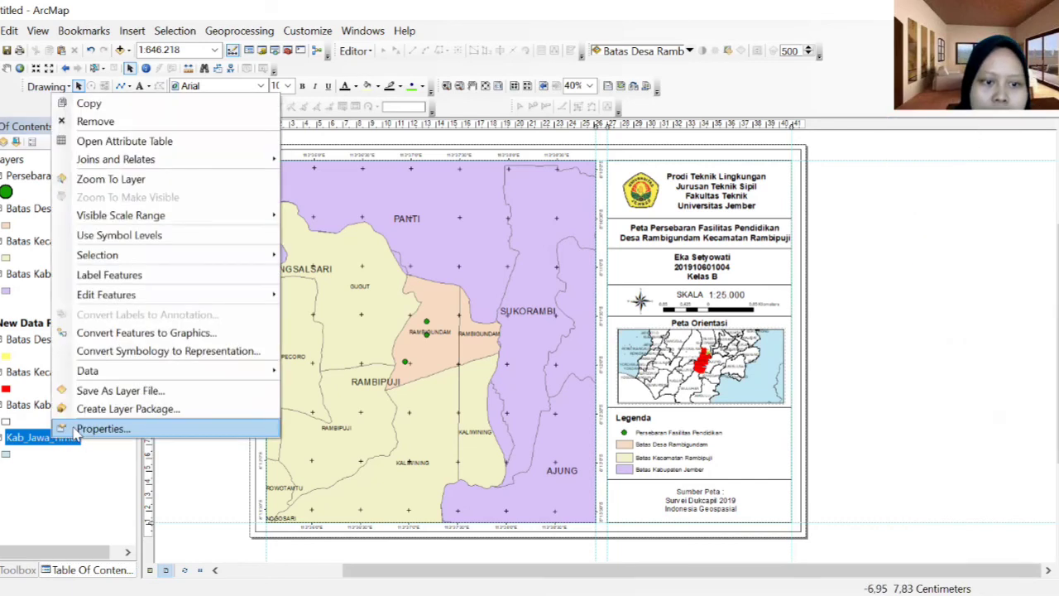
pyautogui.click(77, 429)
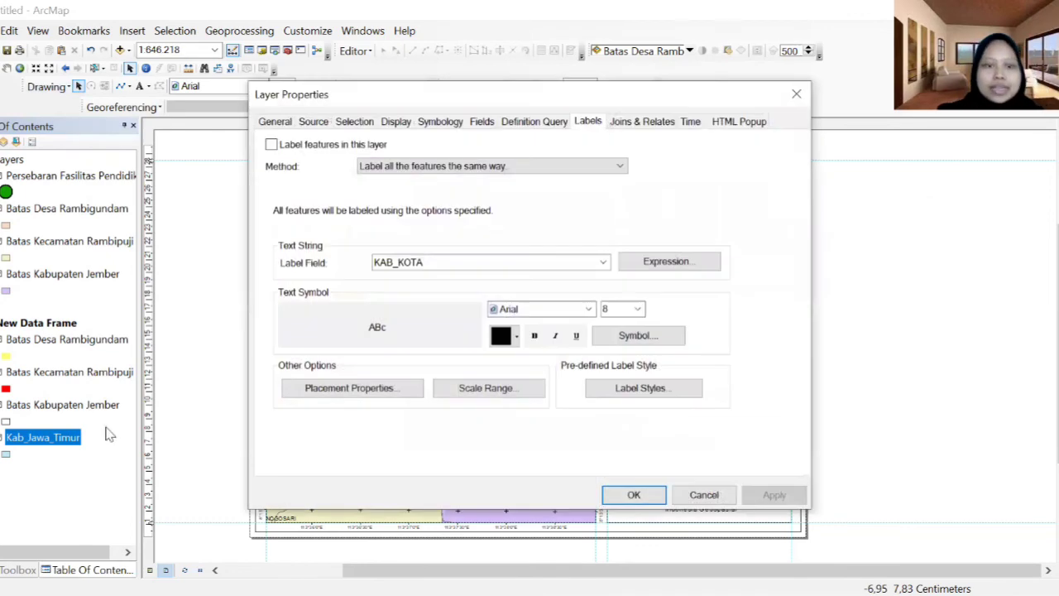
pyautogui.click(636, 310)
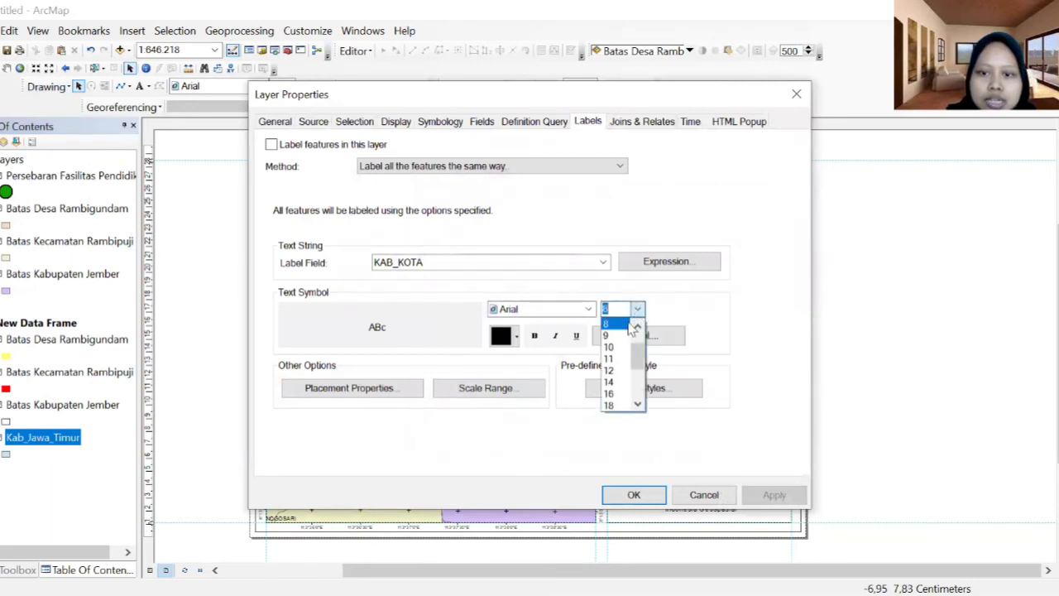
pyautogui.click(610, 371)
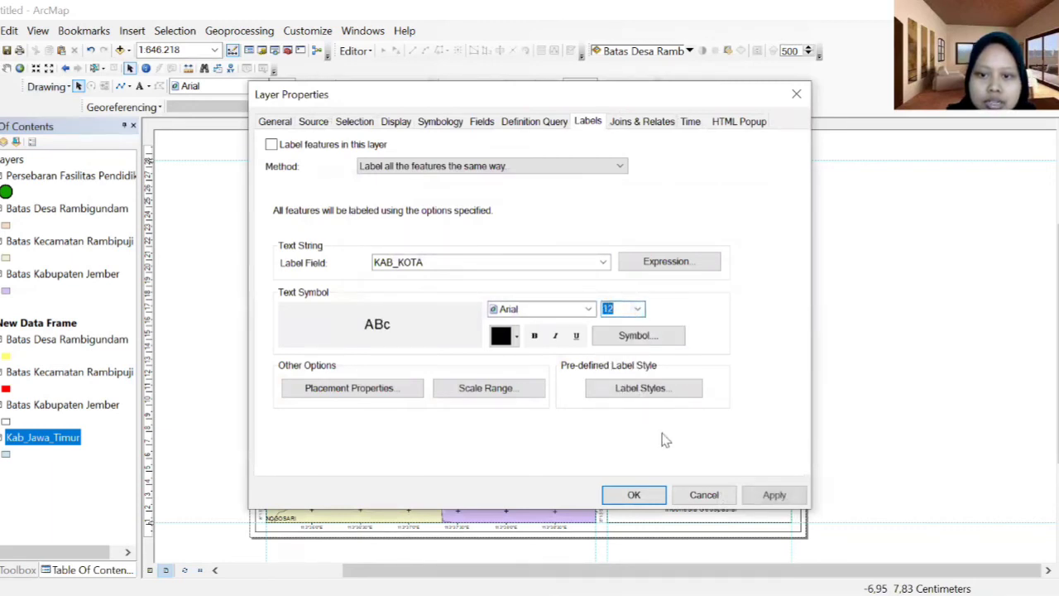
pyautogui.click(272, 145)
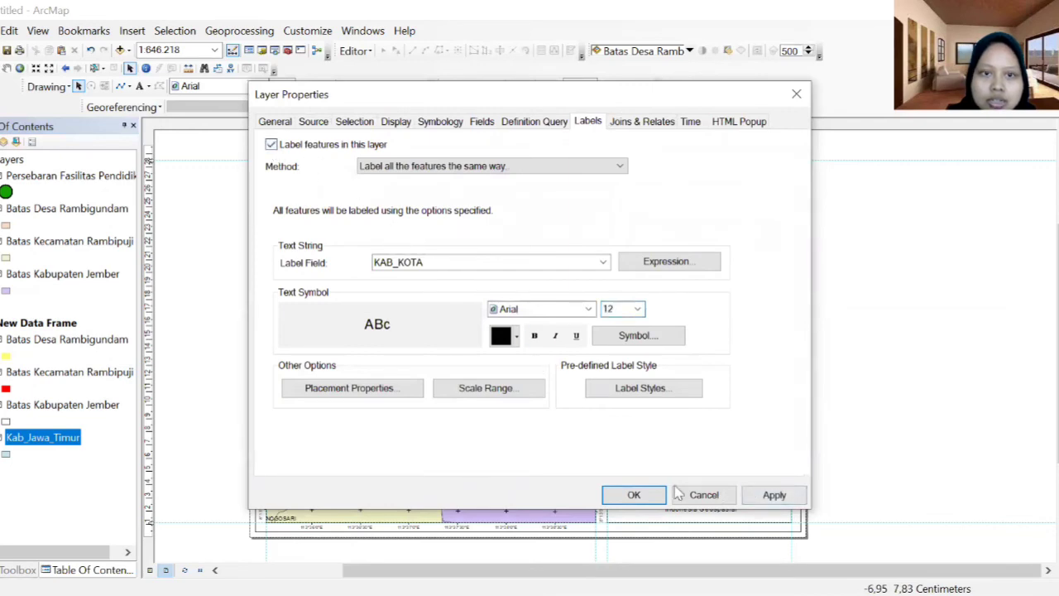
pyautogui.click(755, 501)
pyautogui.click(634, 495)
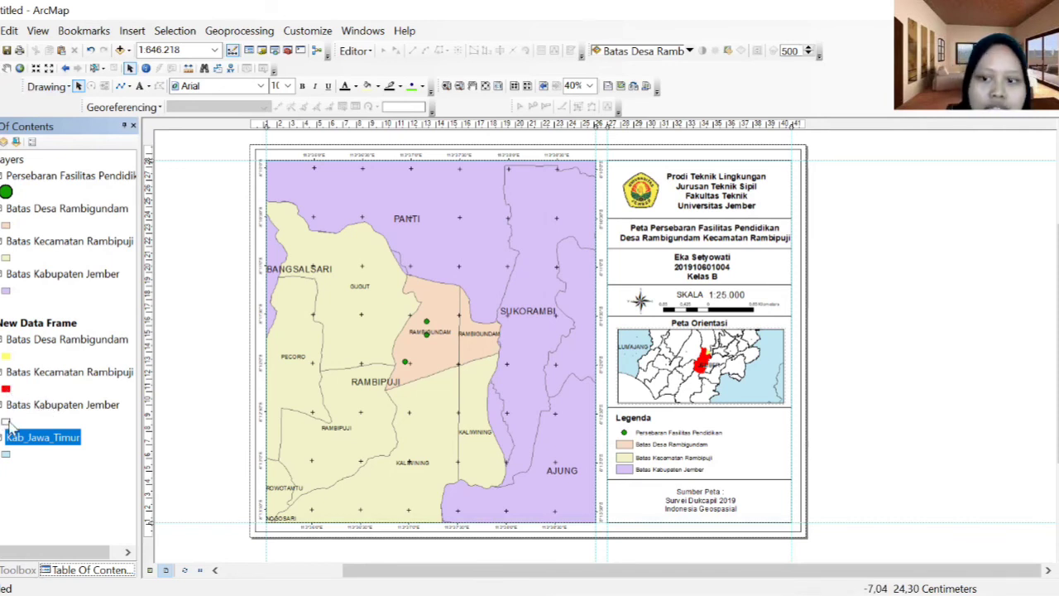
pyautogui.click(51, 491)
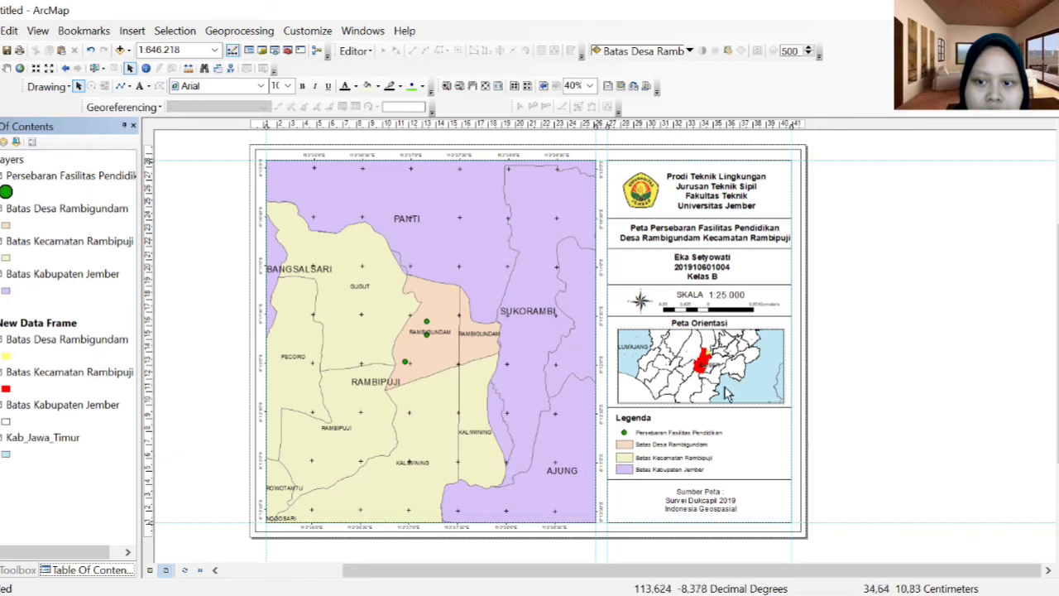
# Shift the Peta Orientasi inset map to the left to bring in more of the area east of Kabupaten Jember.
pyautogui.click(7, 67)
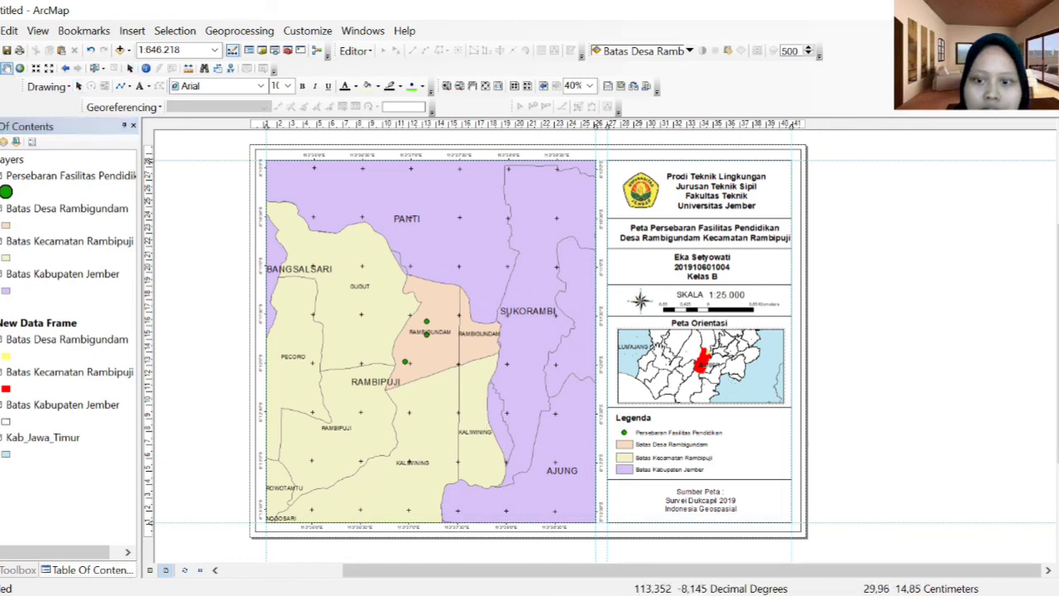
pyautogui.moveTo(658, 352); pyautogui.dragTo(639, 354)
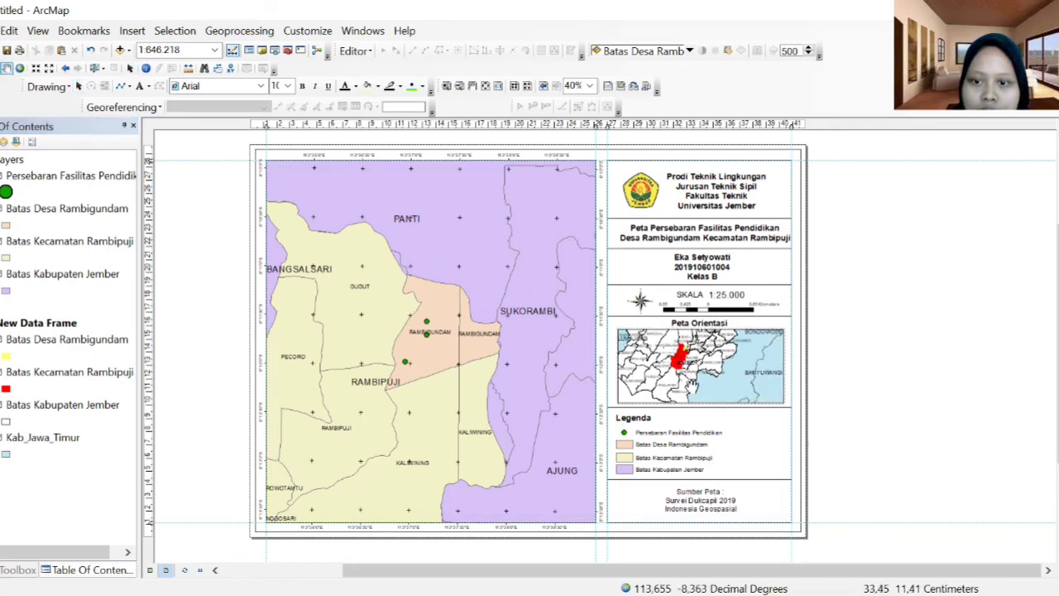
# Shift the Peta Orientasi inset map to the right and set its scale to 1:750.000.
pyautogui.moveTo(694, 387)
pyautogui.mouseDown()
pyautogui.moveTo(683, 389)
pyautogui.moveTo(708, 391)
pyautogui.mouseUp()
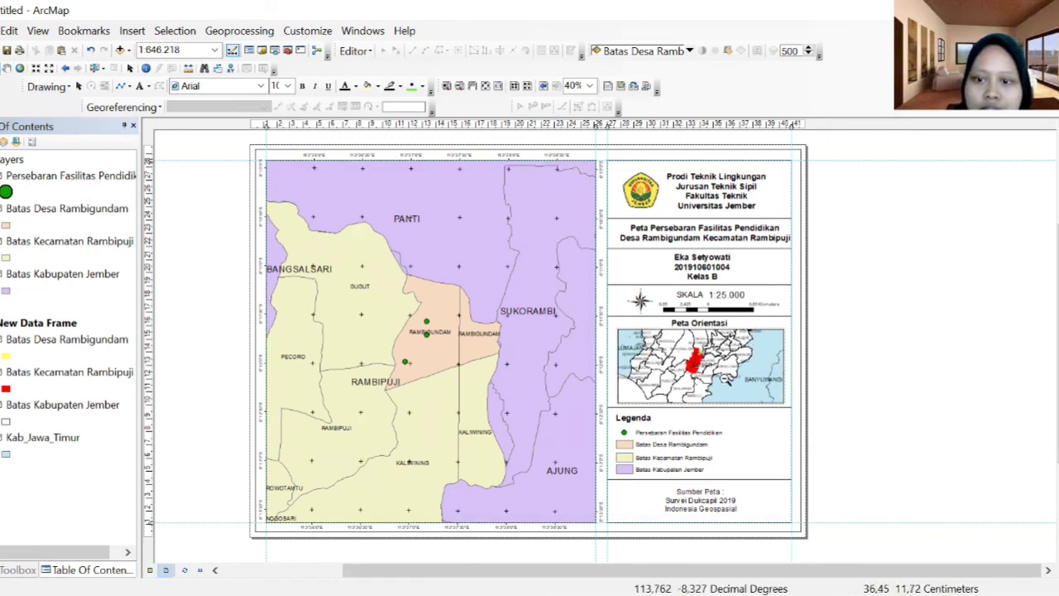
pyautogui.click(708, 364)
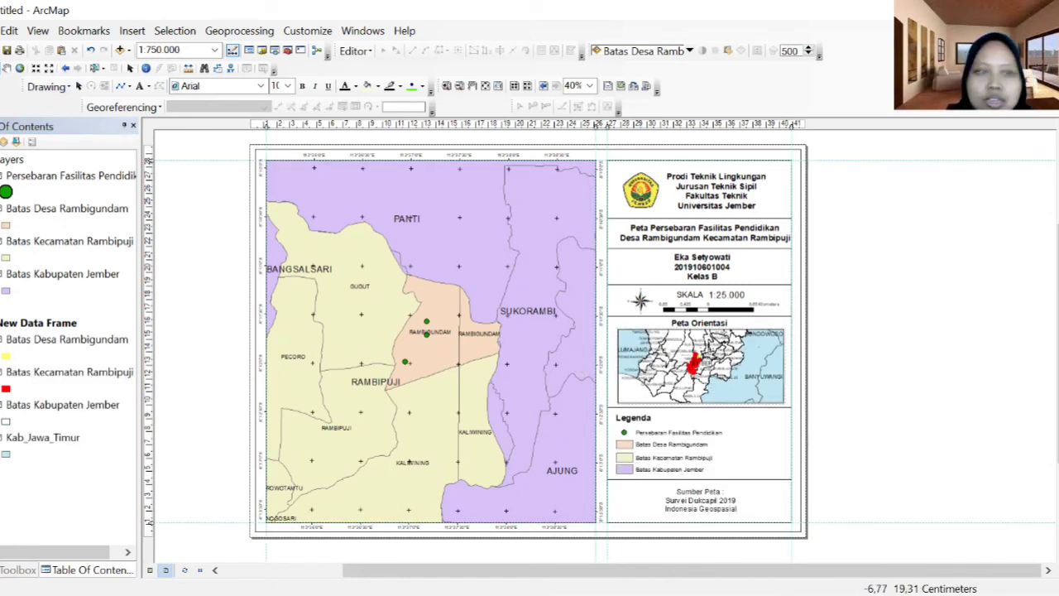
pyautogui.click(130, 68)
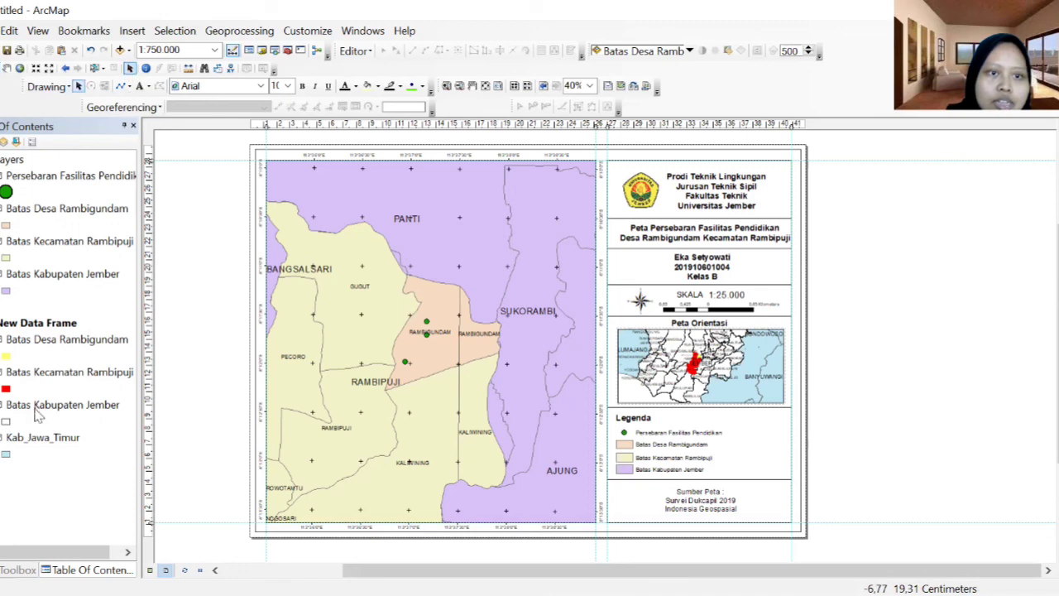
# Change the fill color of the Kab_Jawa_Timur layer to white.
pyautogui.click(6, 456)
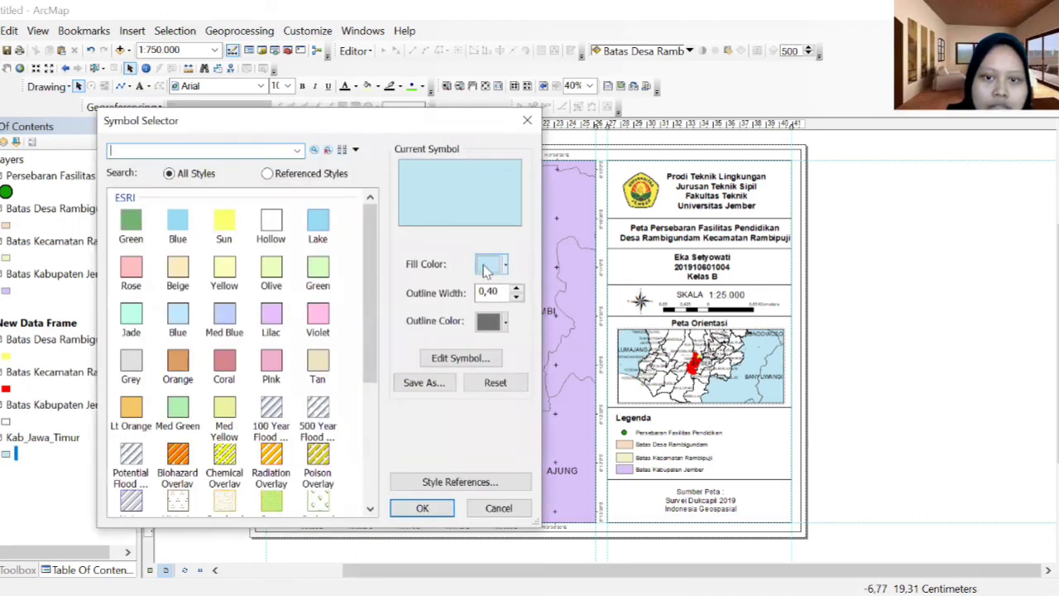
pyautogui.click(506, 264)
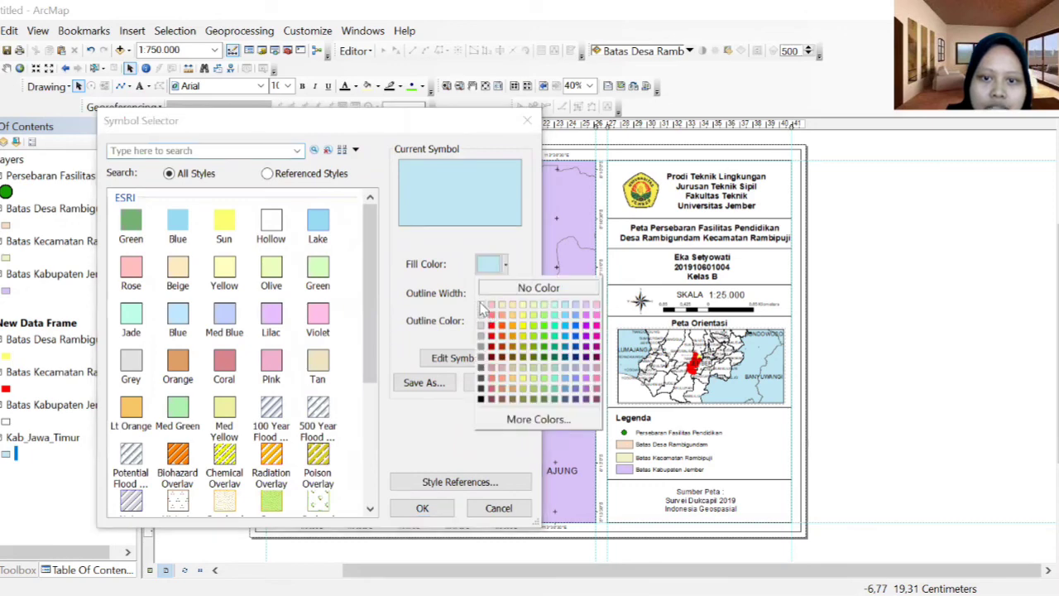
pyautogui.click(481, 304)
pyautogui.click(422, 508)
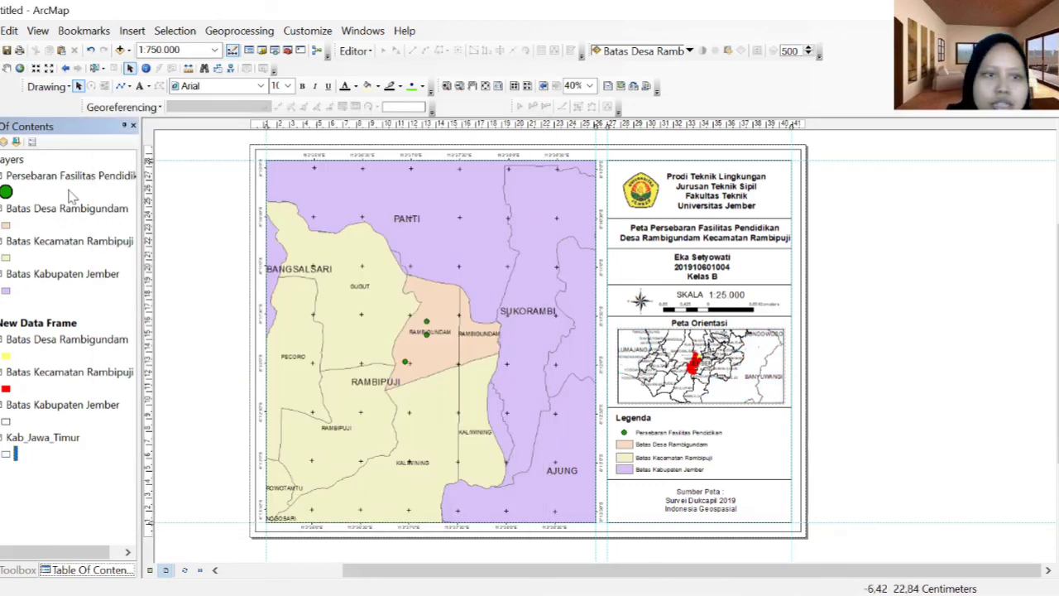
# Try a slightly different position for the map inside the Peta Orientasi inset.
pyautogui.click(6, 69)
pyautogui.click(667, 374)
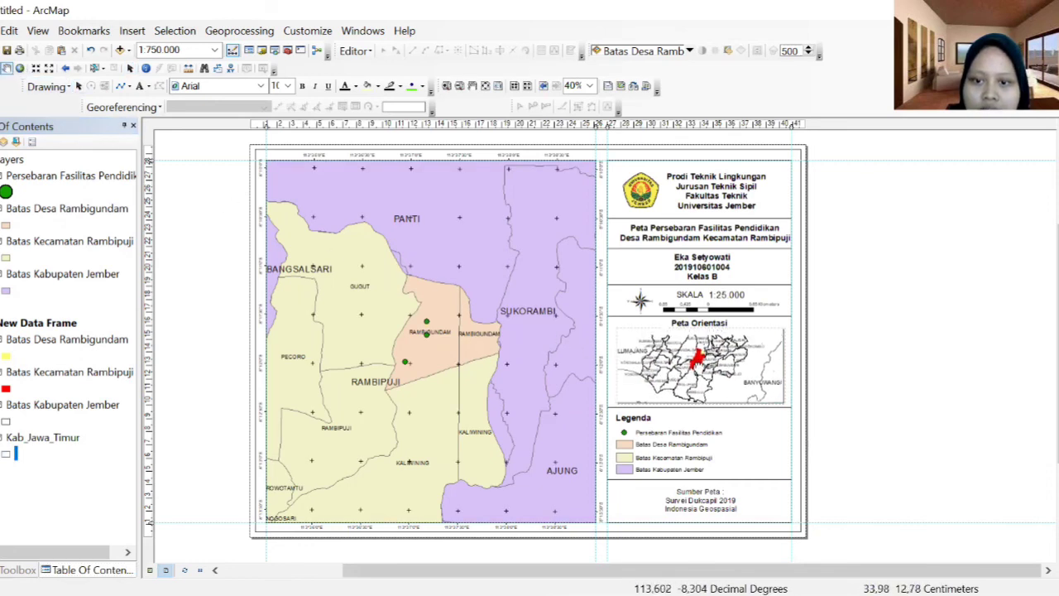
pyautogui.moveTo(697, 372); pyautogui.dragTo(697, 371)
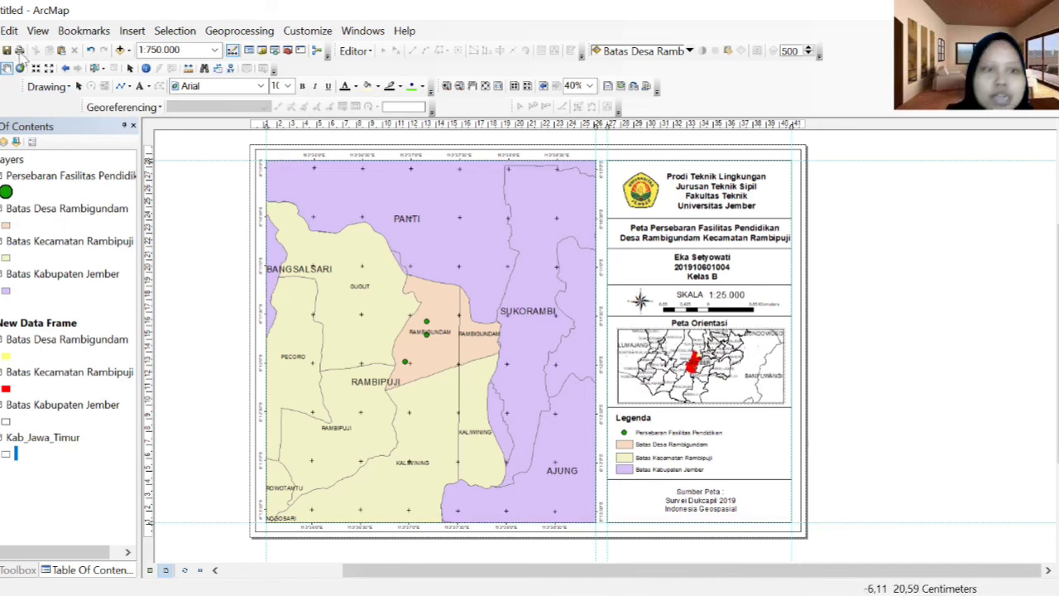
pyautogui.click(79, 86)
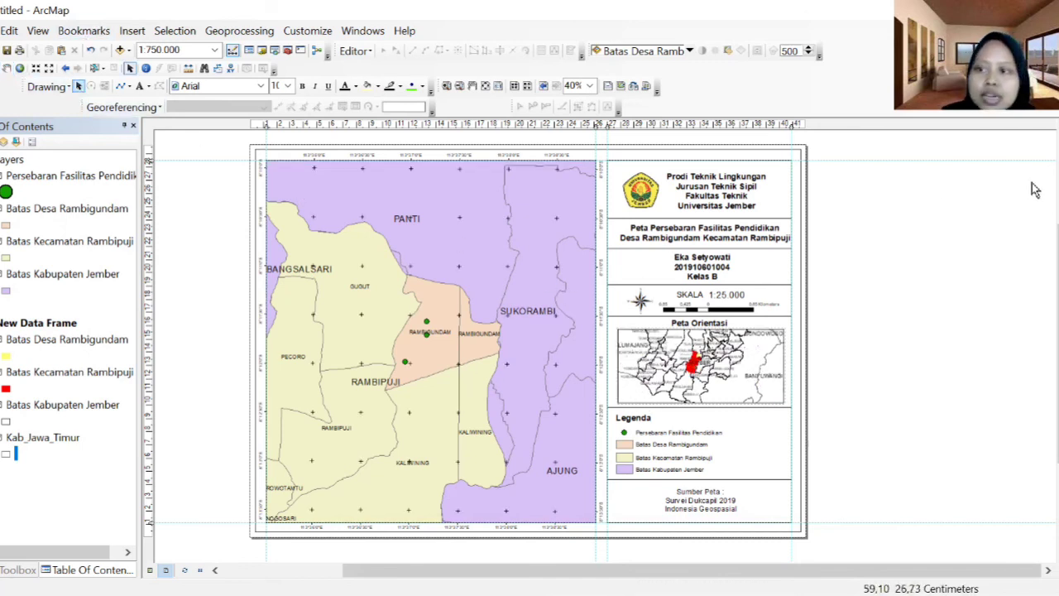
# Add the Batimetri_Reclass_BATNAS shapefile from the SHP Batimetri Indonesia folder to New Data Frame, placing it beneath Kab_Jawa_Timur.
pyautogui.moveTo(1058, 165)
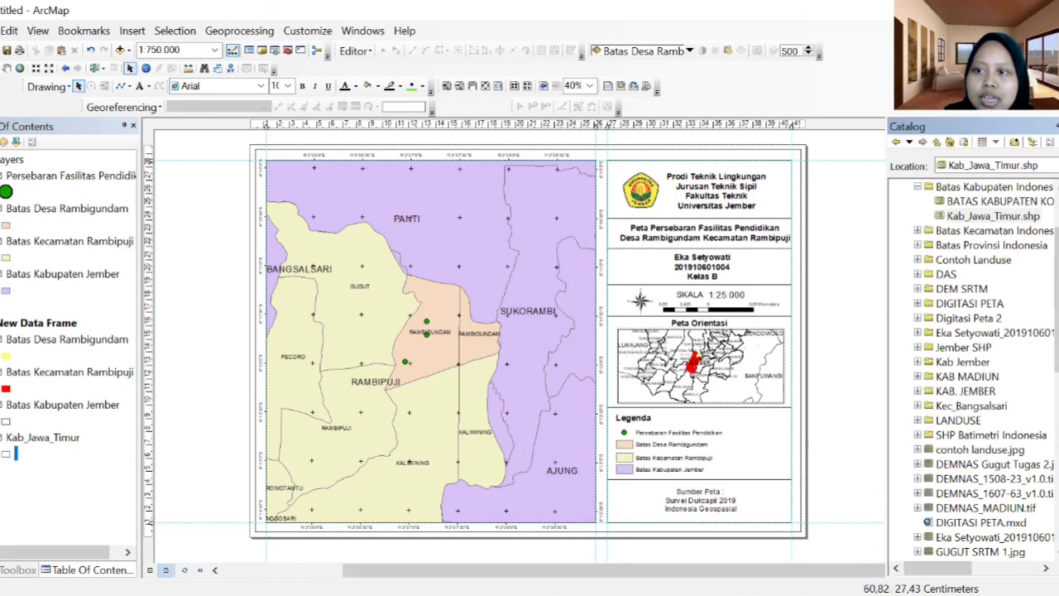
pyautogui.click(918, 187)
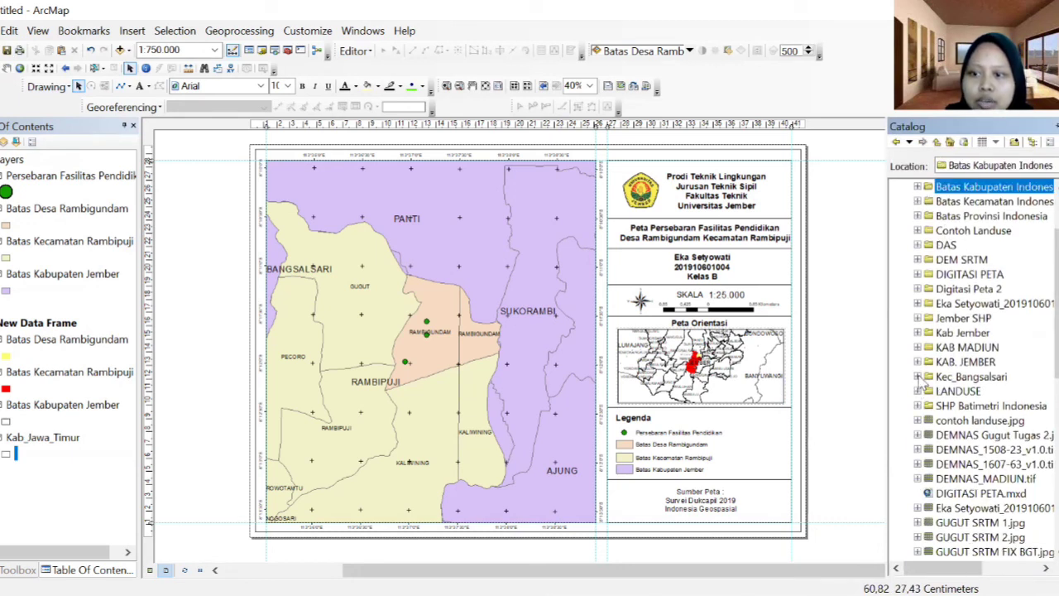
pyautogui.click(918, 406)
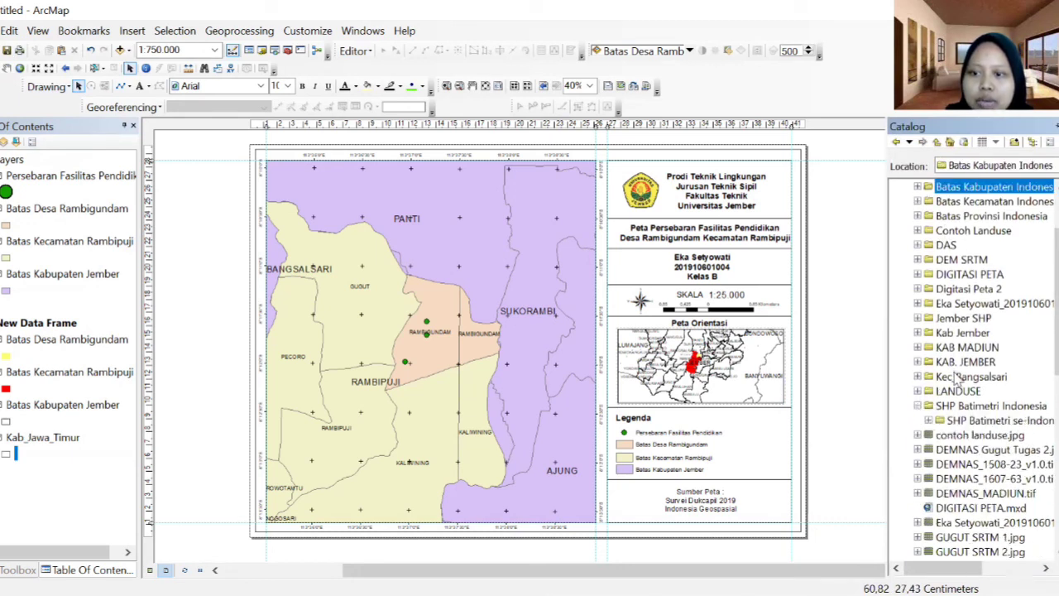
pyautogui.click(929, 421)
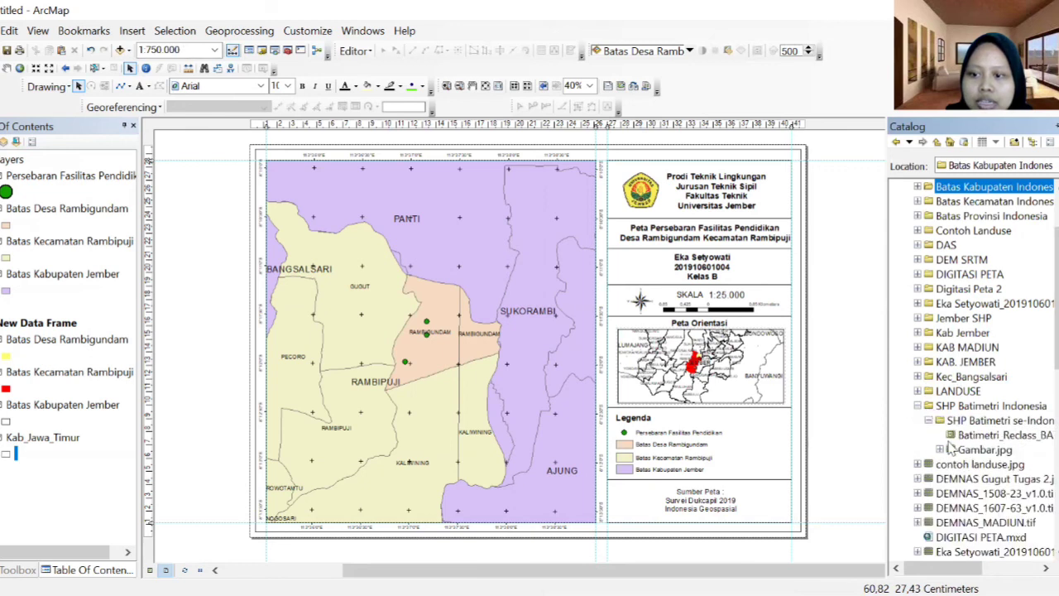
pyautogui.moveTo(990, 436); pyautogui.dragTo(46, 490)
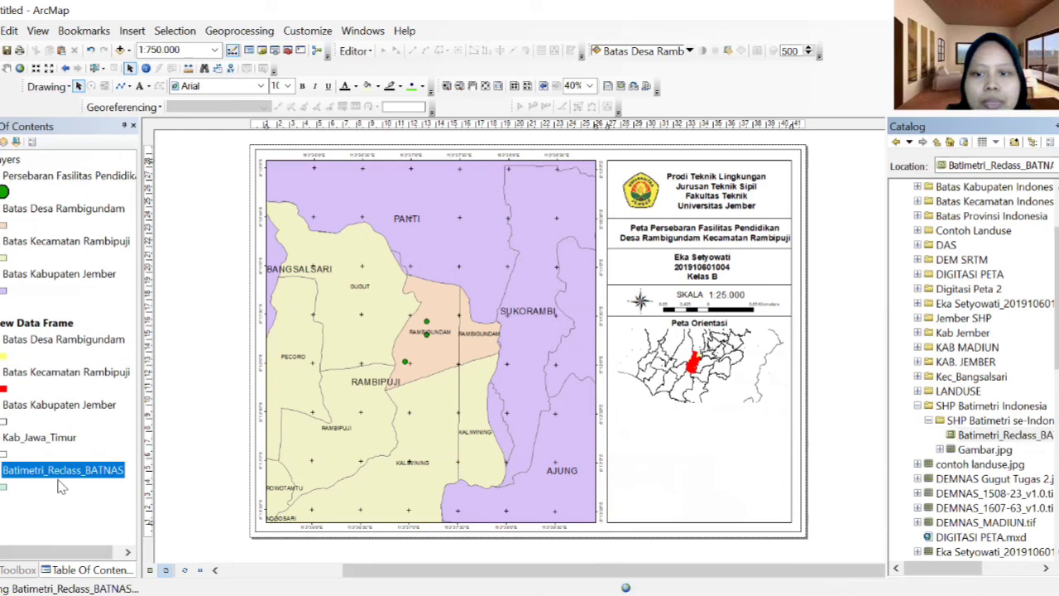
# Change the fill color of the Batimetri_Reclass_BATNAS layer to blue.
pyautogui.click(5, 488)
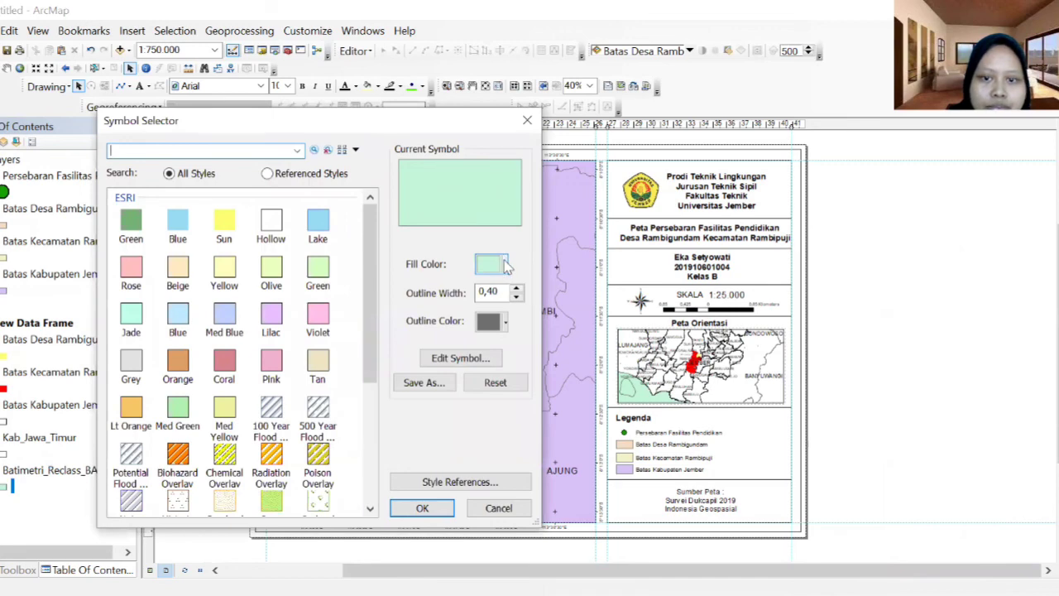
pyautogui.click(507, 265)
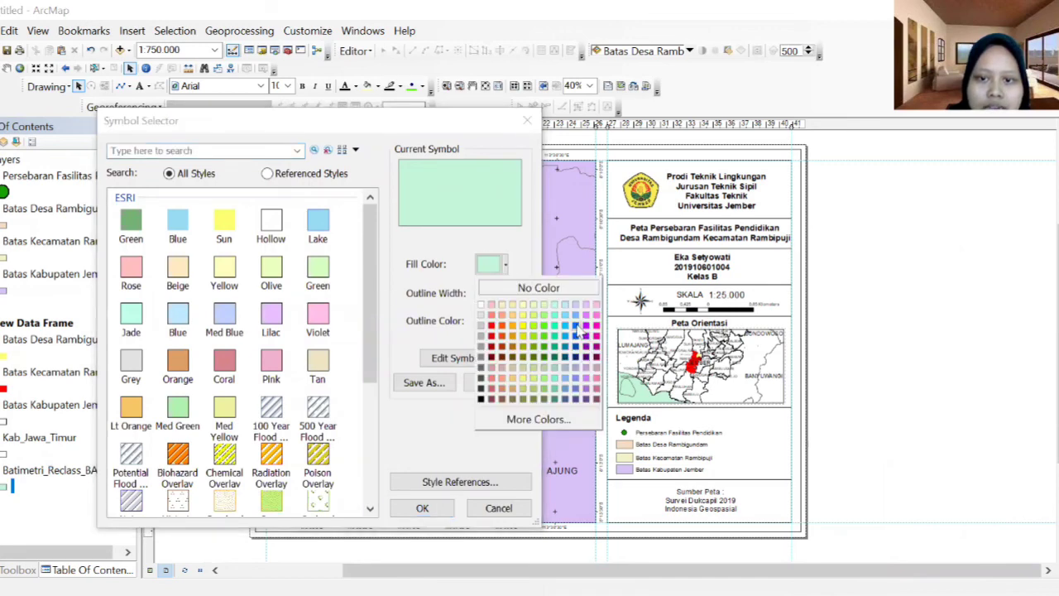
pyautogui.click(579, 331)
pyautogui.click(415, 507)
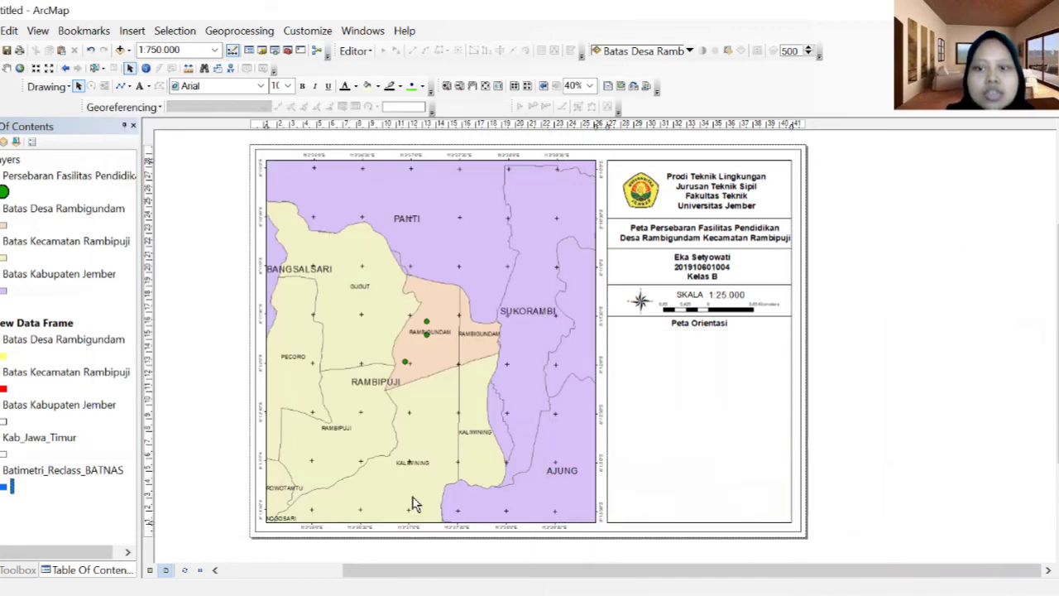
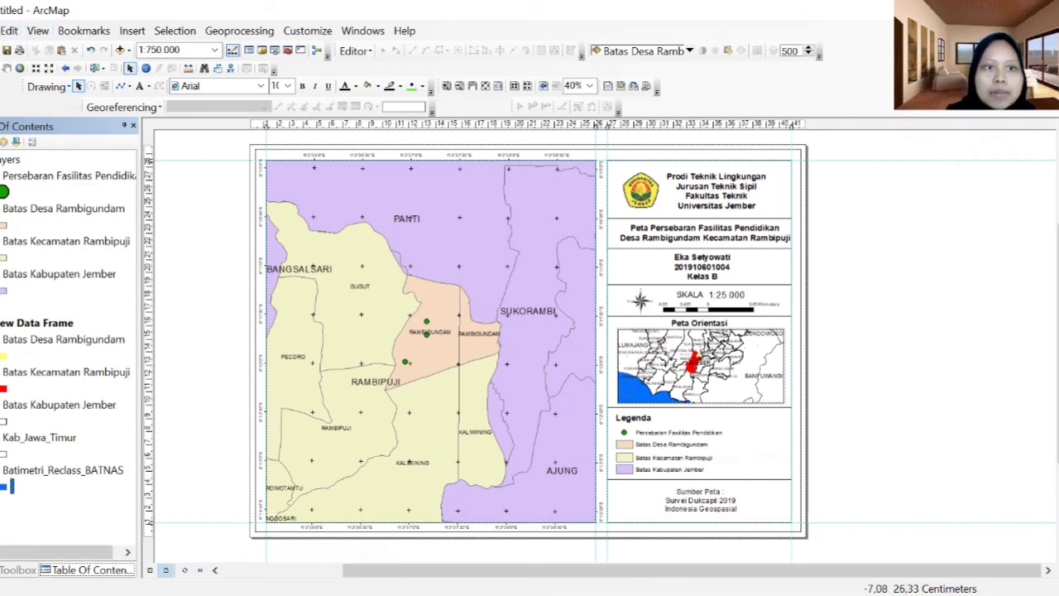
pyautogui.click(2, 31)
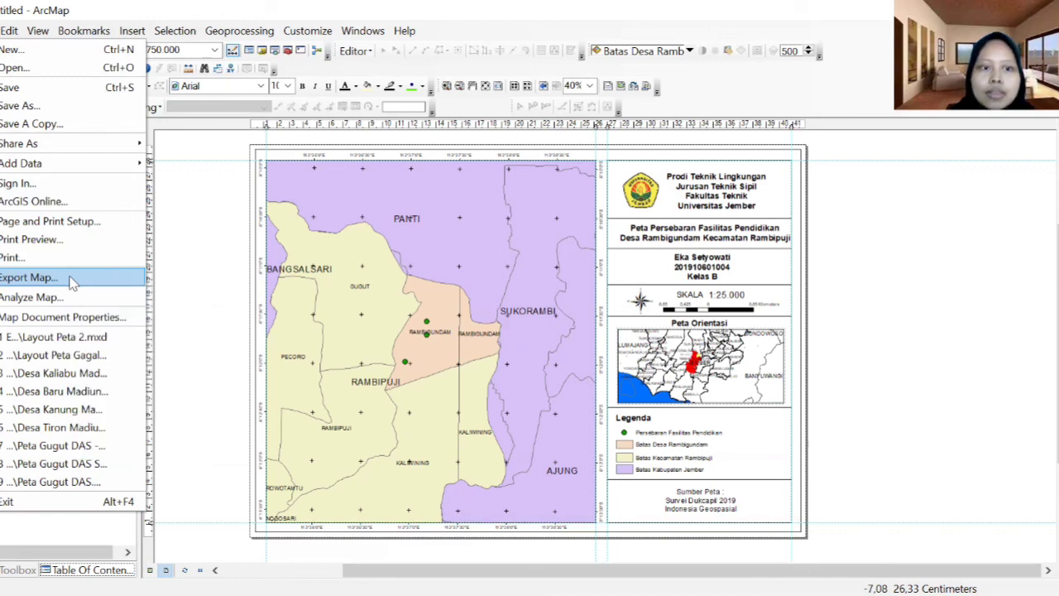
pyautogui.click(71, 280)
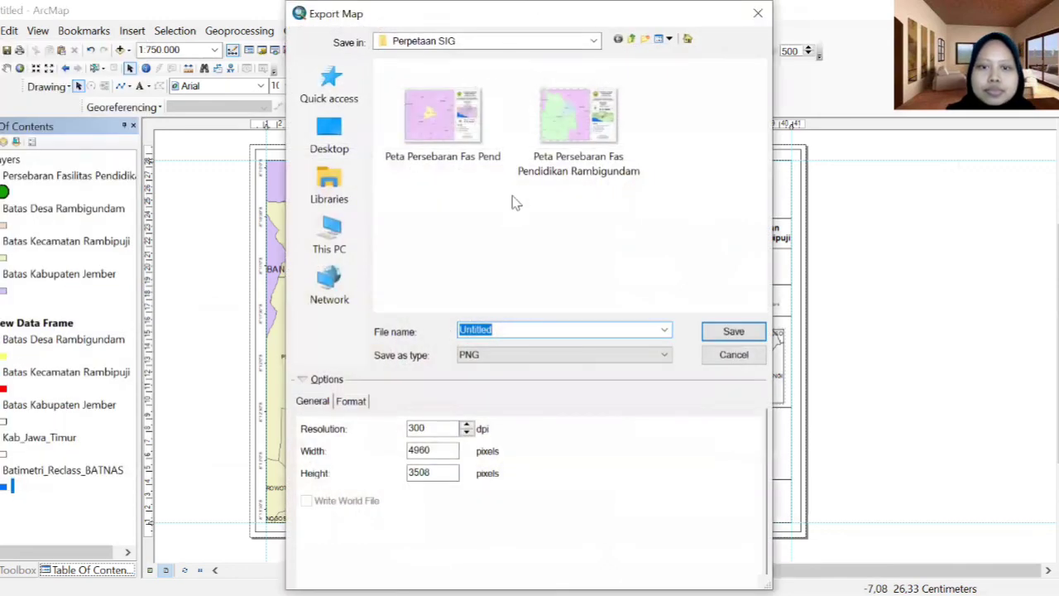
pyautogui.click(664, 356)
pyautogui.click(634, 451)
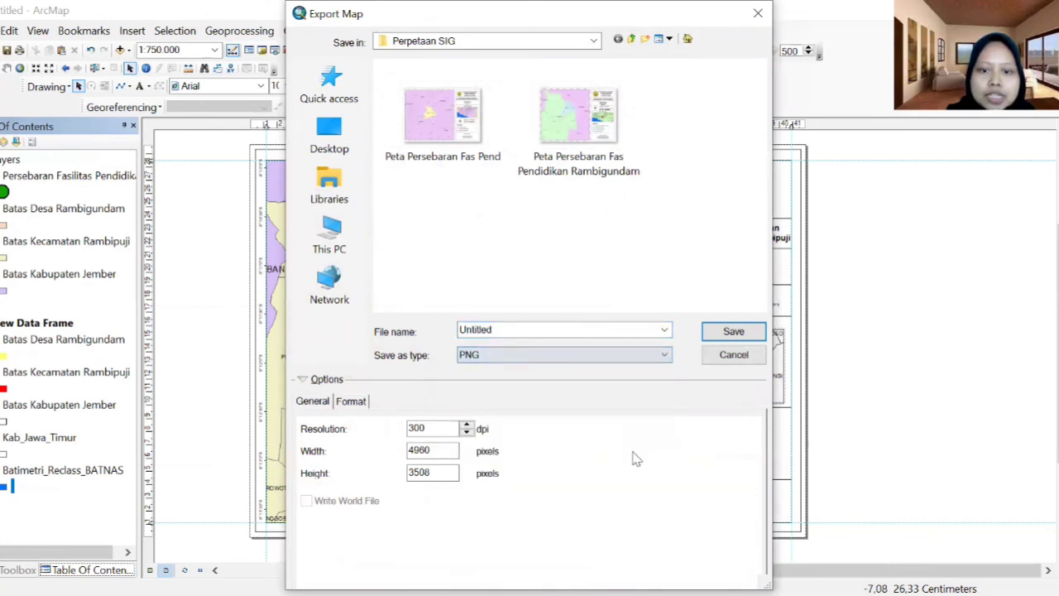
pyautogui.click(423, 429)
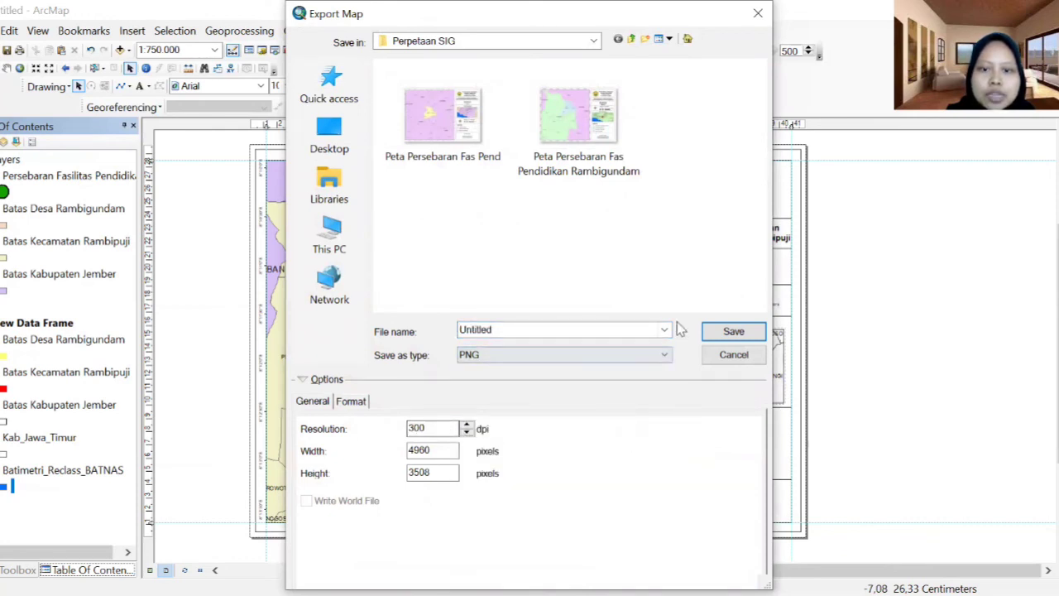
pyautogui.click(637, 325)
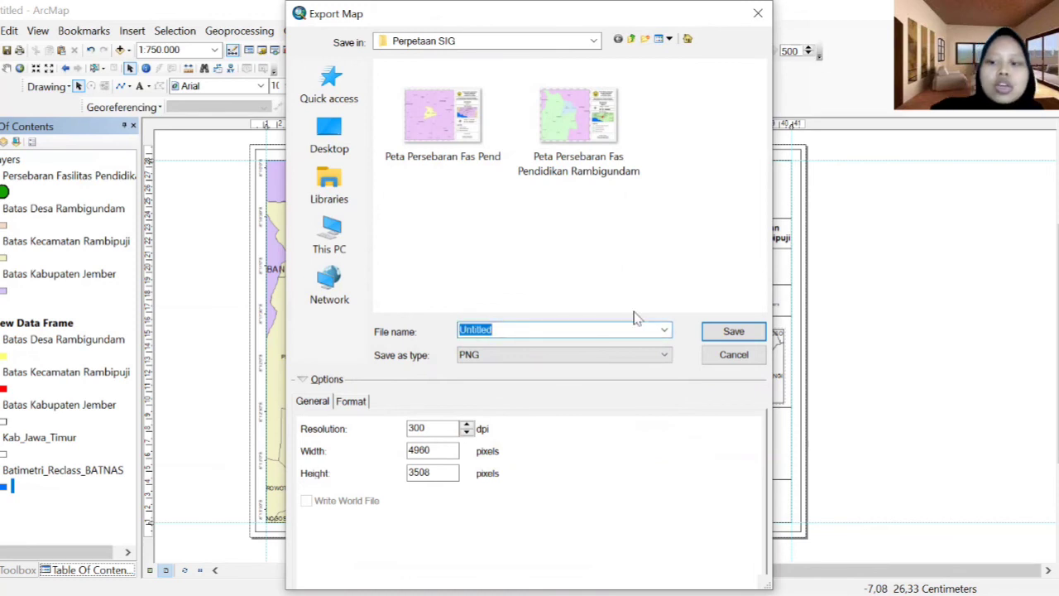
pyautogui.press('BackSpace')
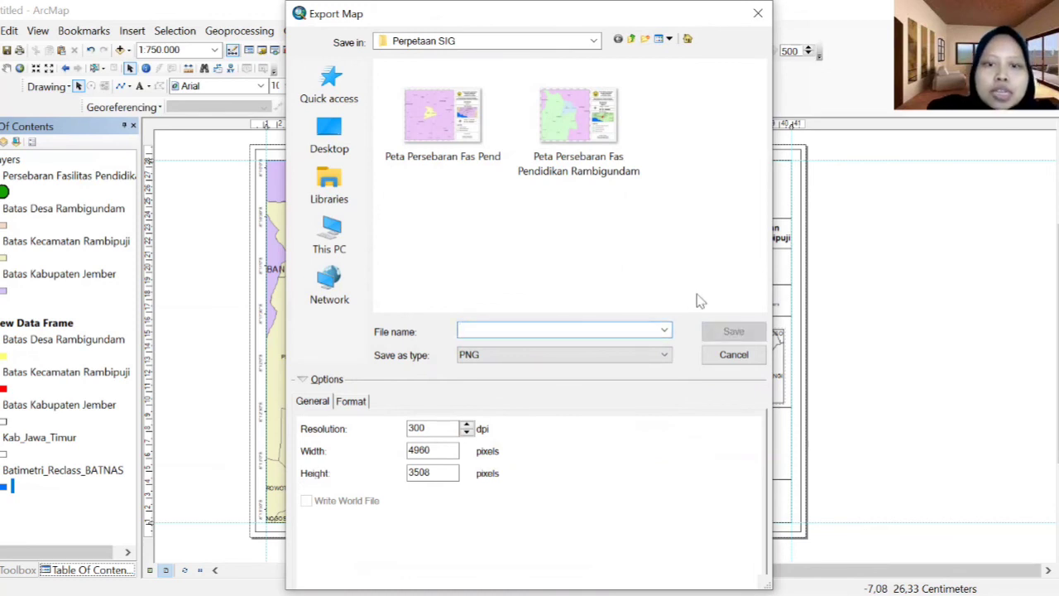
pyautogui.write('Peta Perse')
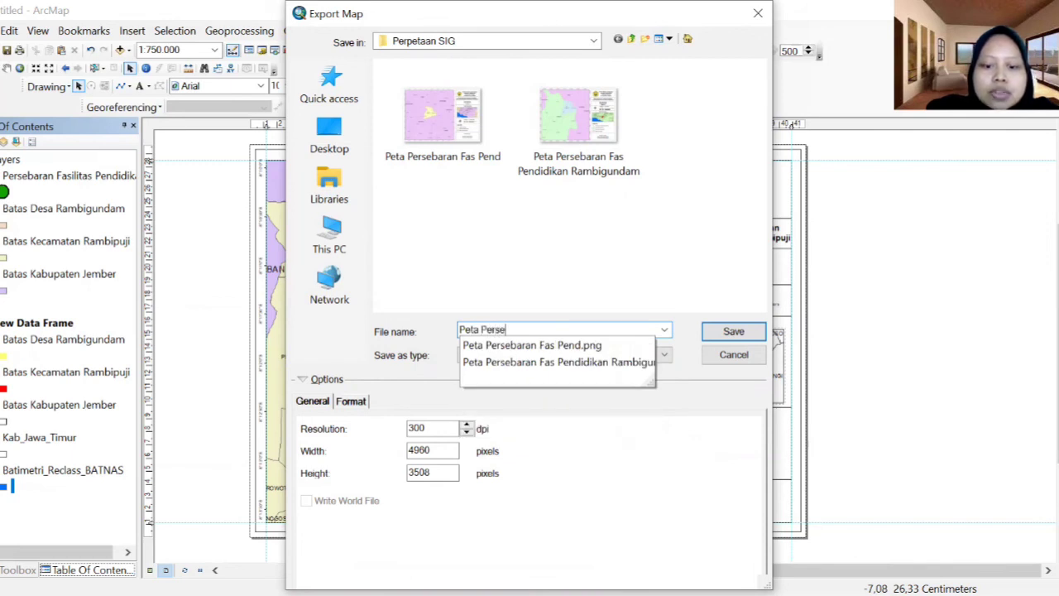
pyautogui.press('BackSpace')
pyautogui.press('BackSpace')
pyautogui.press('BackSpace')
pyautogui.press('BackSpace')
pyautogui.press('BackSpace')
pyautogui.press('BackSpace')
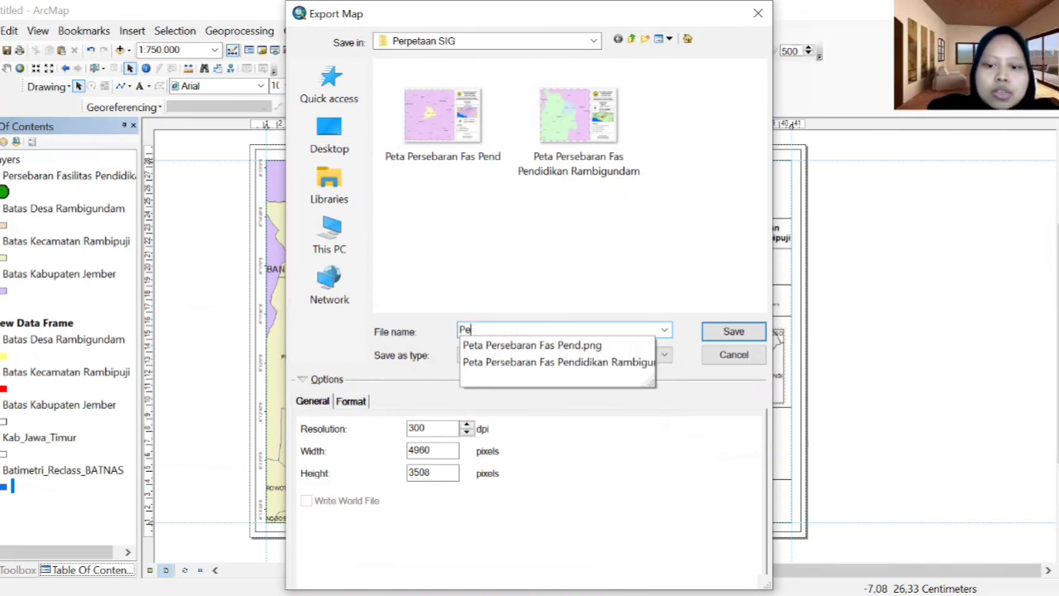
pyautogui.press('BackSpace')
pyautogui.press('BackSpace')
pyautogui.write('Fasilitas')
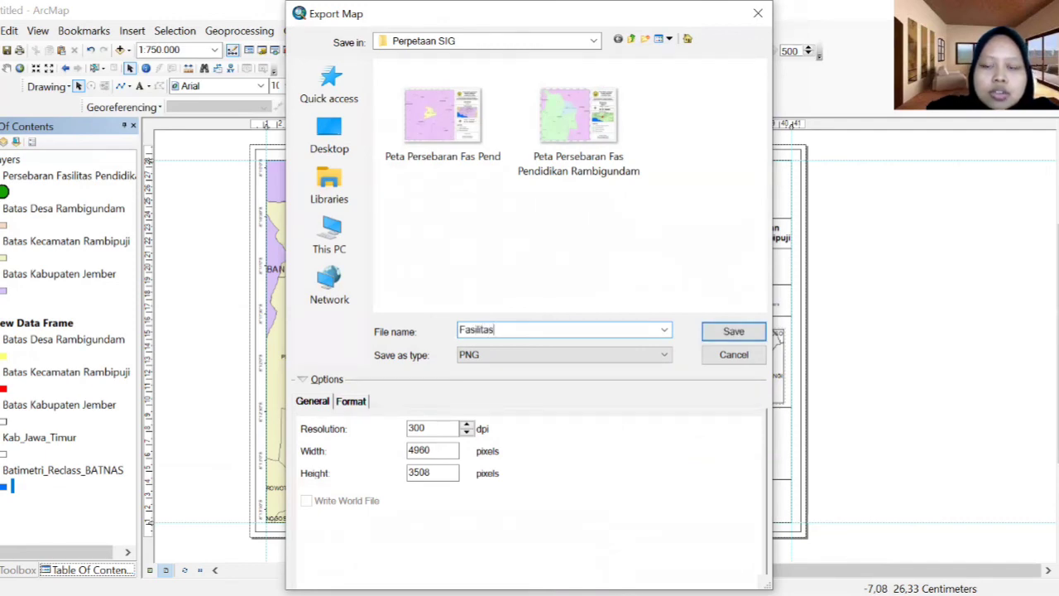
pyautogui.click(730, 354)
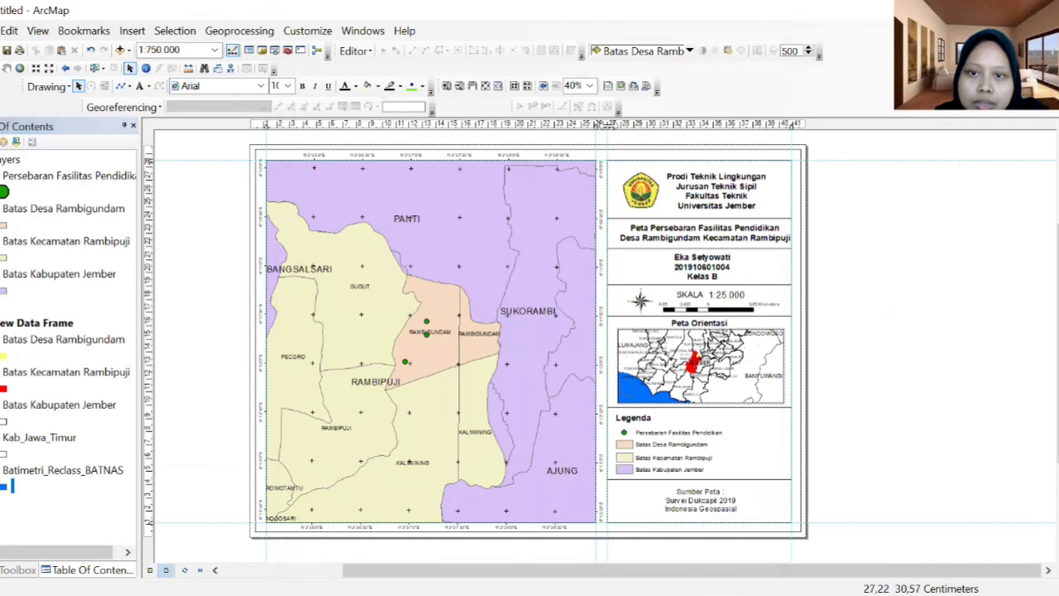
# Clear the two vertical guides along the edges of the information column, at about 27 and 41 cm.
pyautogui.rightClick(609, 124)
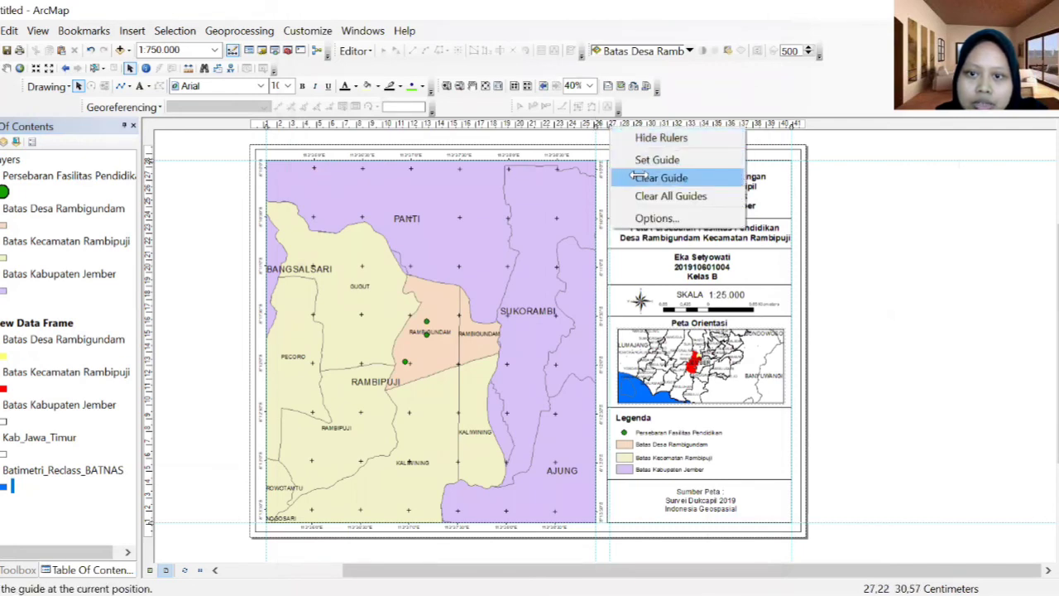
pyautogui.click(654, 178)
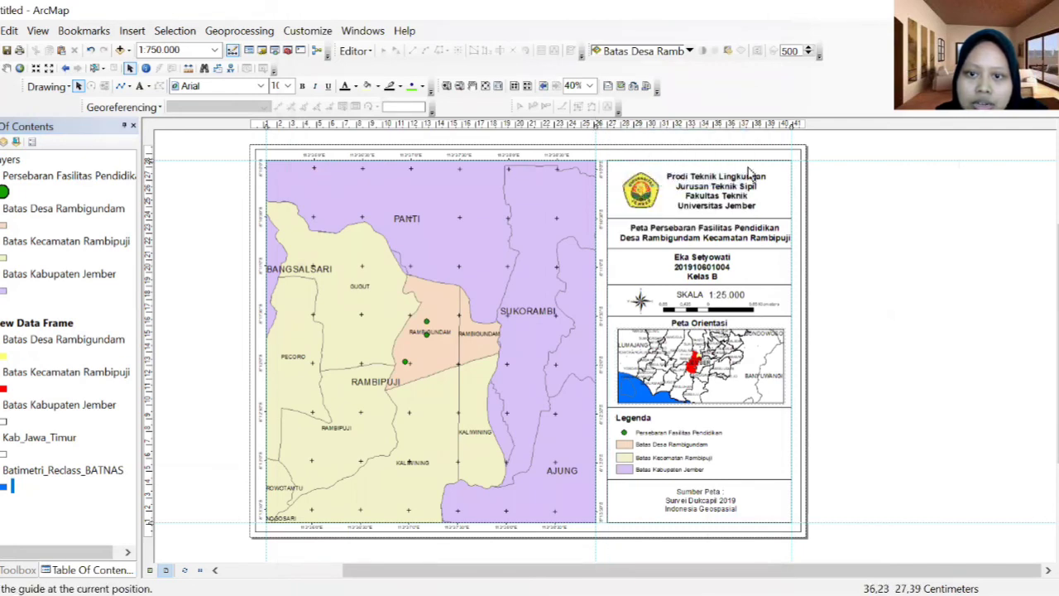
pyautogui.rightClick(793, 124)
pyautogui.click(839, 179)
# Move the Peta Persebaran Fasilitas Pendidikan title text slightly to the left to center it in its box.
pyautogui.click(727, 238)
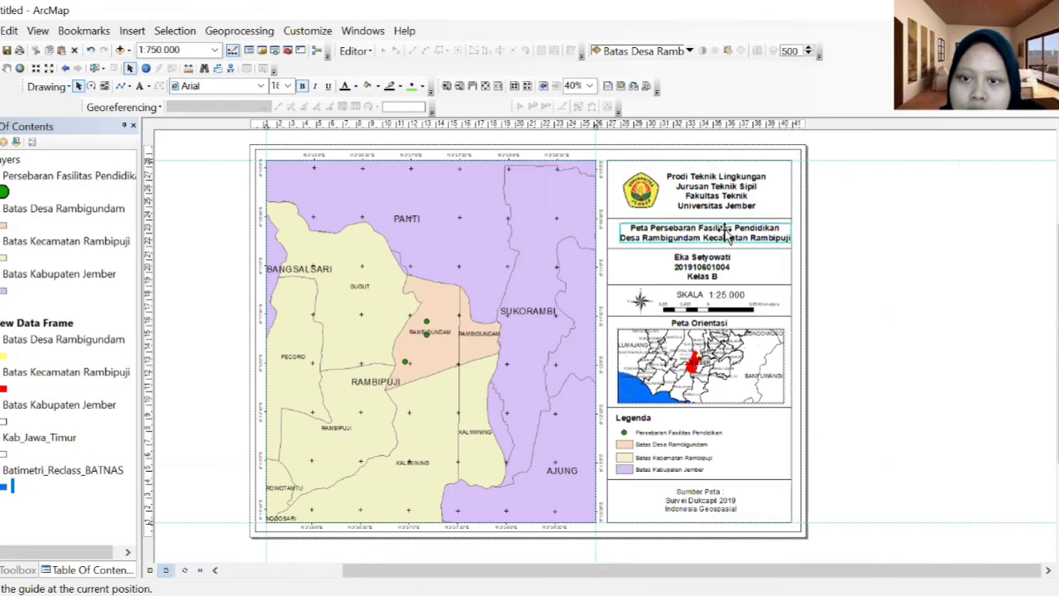
pyautogui.moveTo(725, 233); pyautogui.dragTo(720, 234)
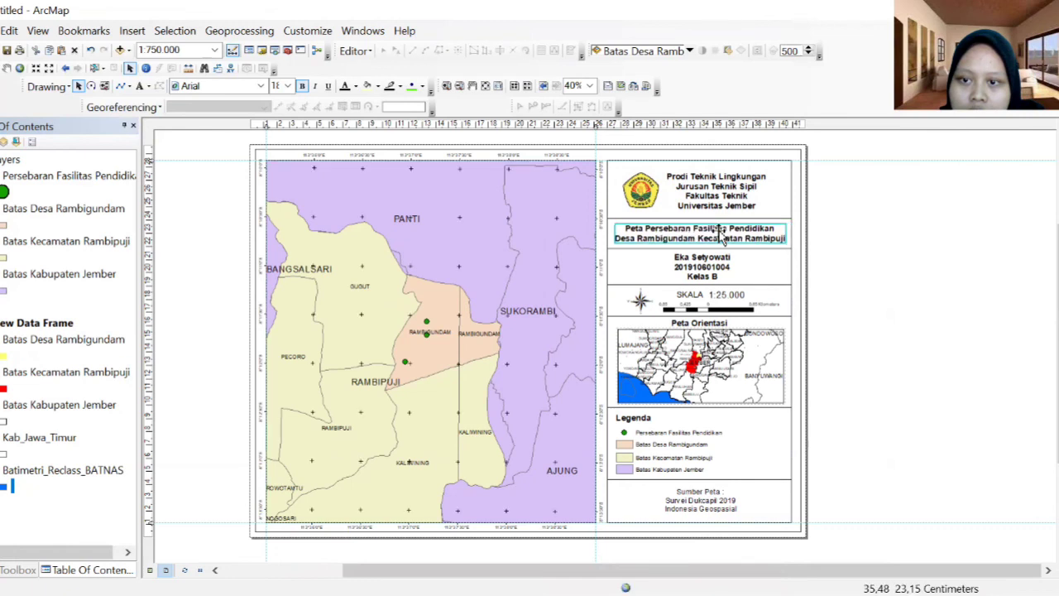
pyautogui.click(861, 256)
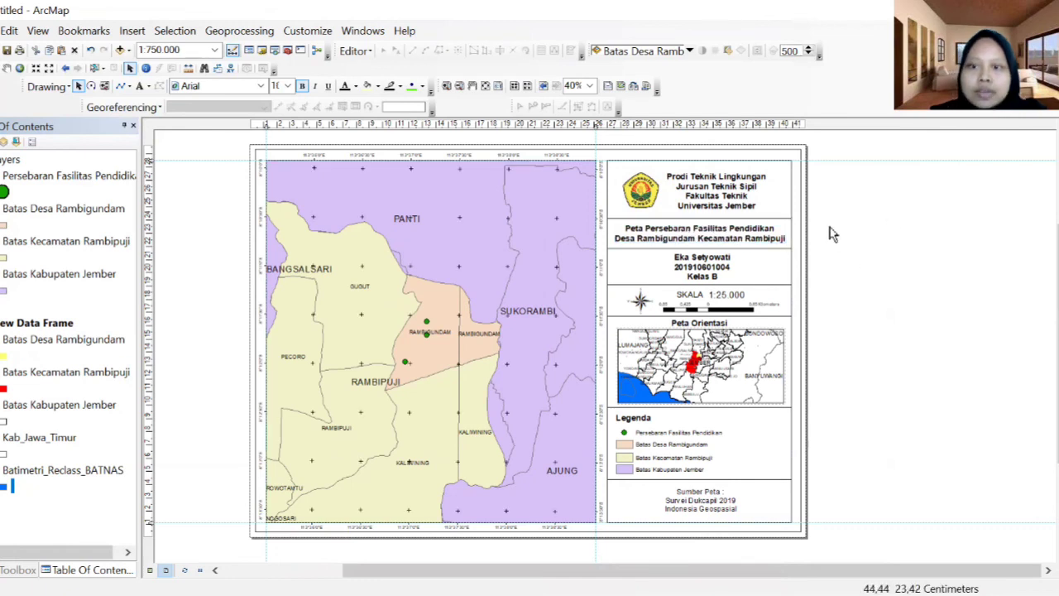
pyautogui.click(703, 266)
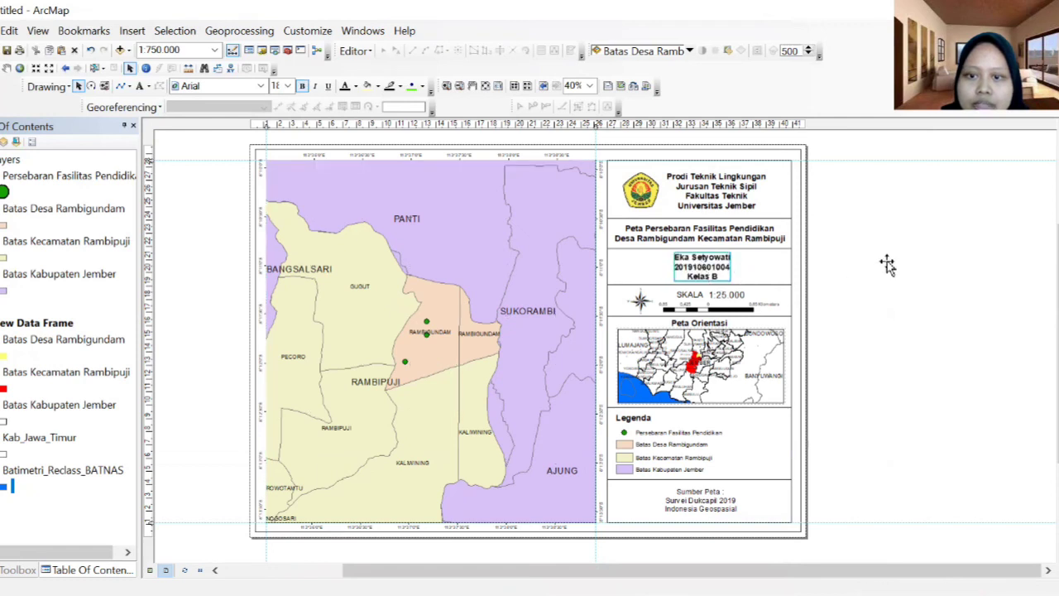
pyautogui.click(888, 266)
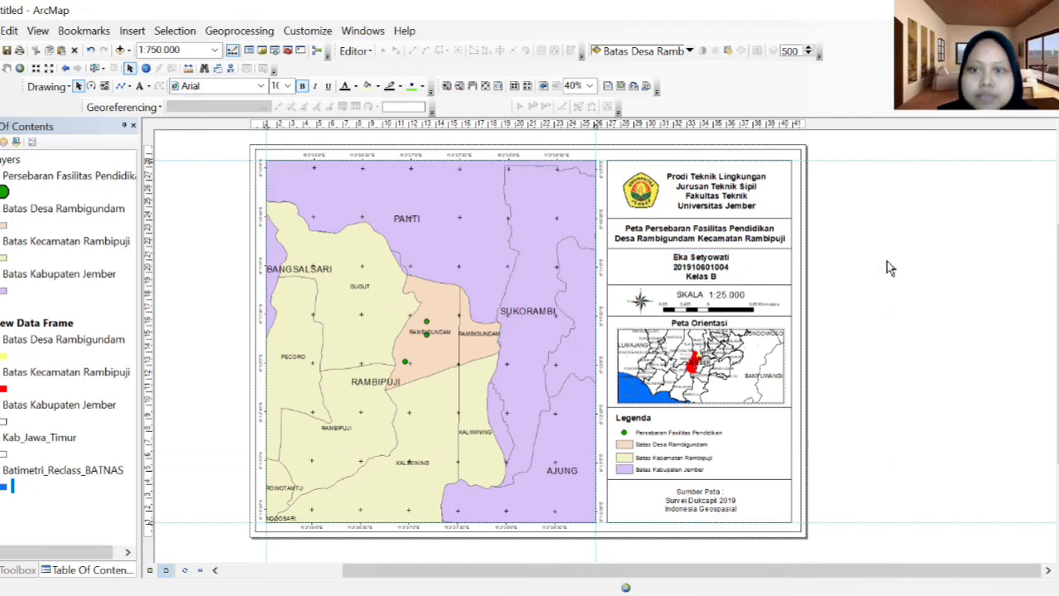
# Enlarge the Prodi Teknik Lingkungan institution text to font size 20 and shift it slightly left beside the university logo.
pyautogui.click(713, 199)
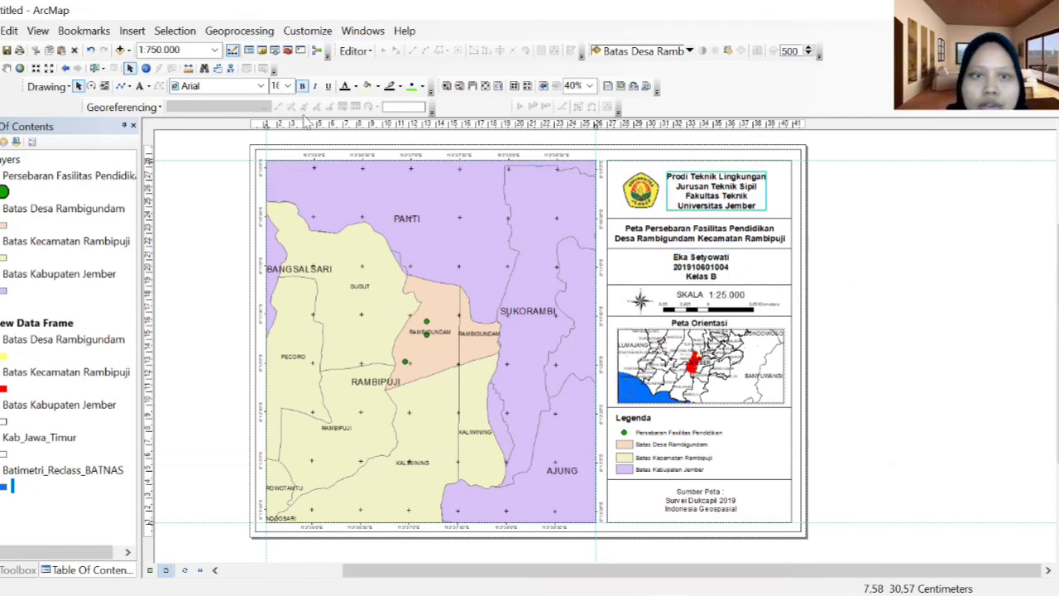
pyautogui.click(287, 86)
pyautogui.click(283, 119)
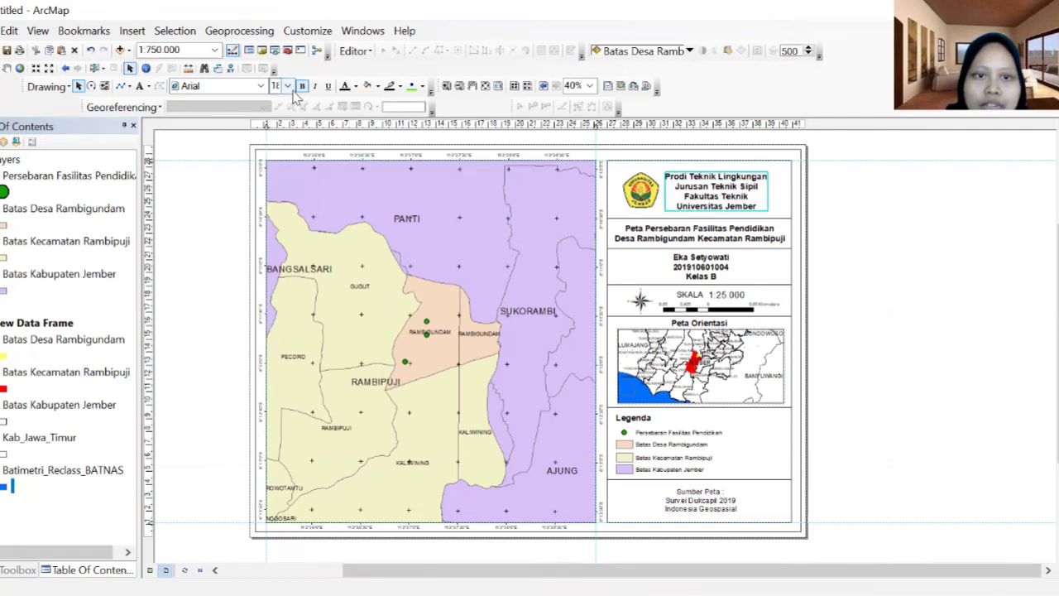
pyautogui.click(289, 88)
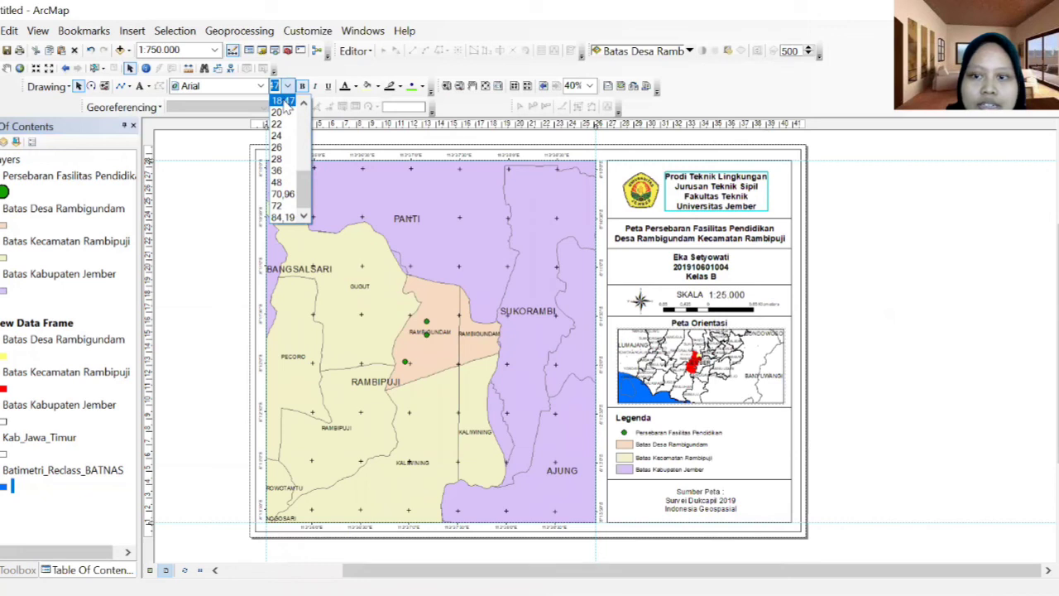
pyautogui.click(282, 114)
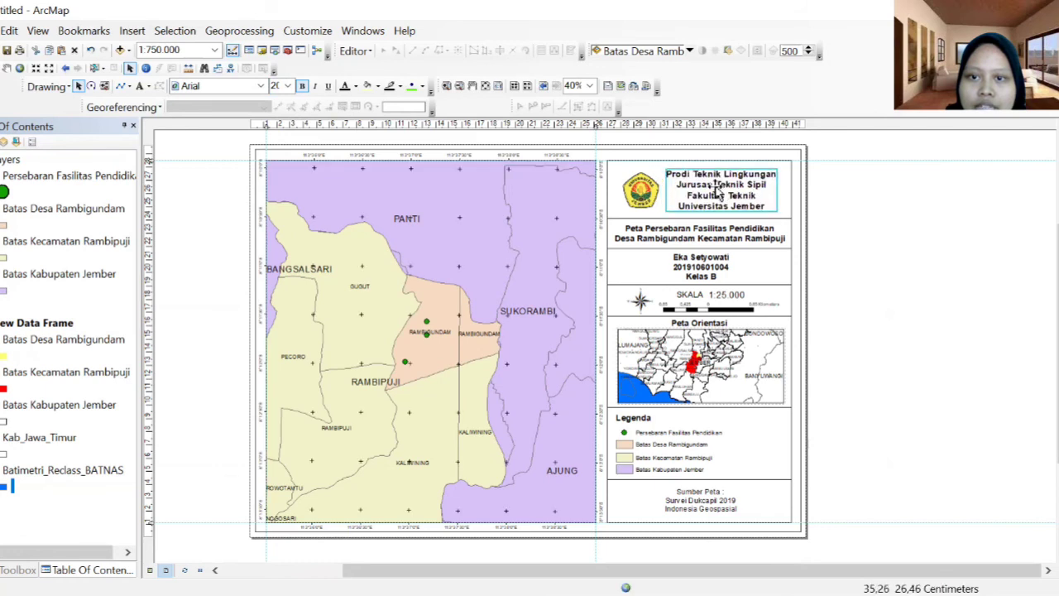
pyautogui.moveTo(717, 189); pyautogui.dragTo(714, 192)
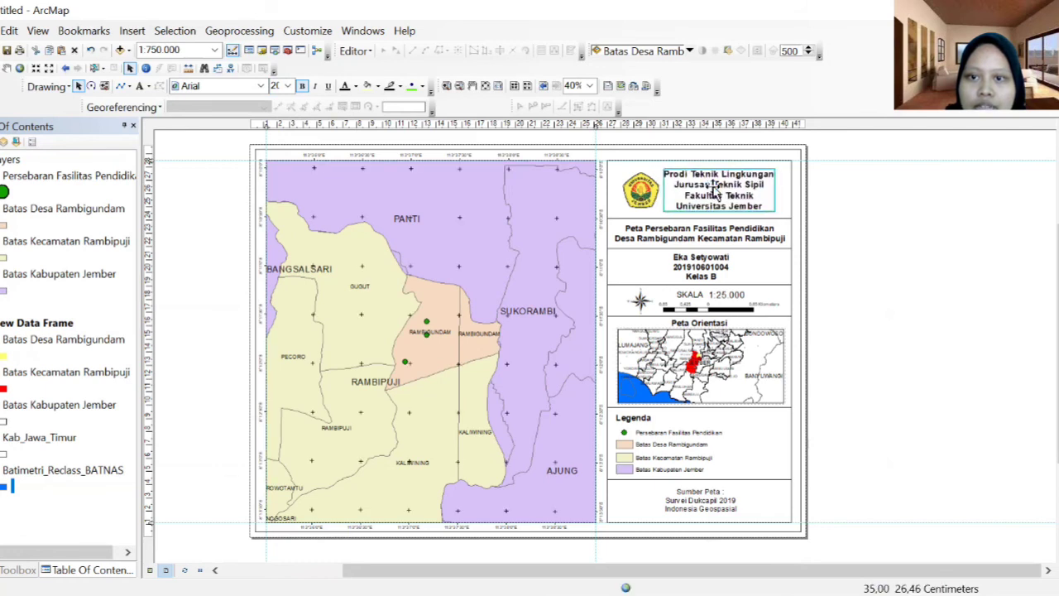
pyautogui.click(890, 201)
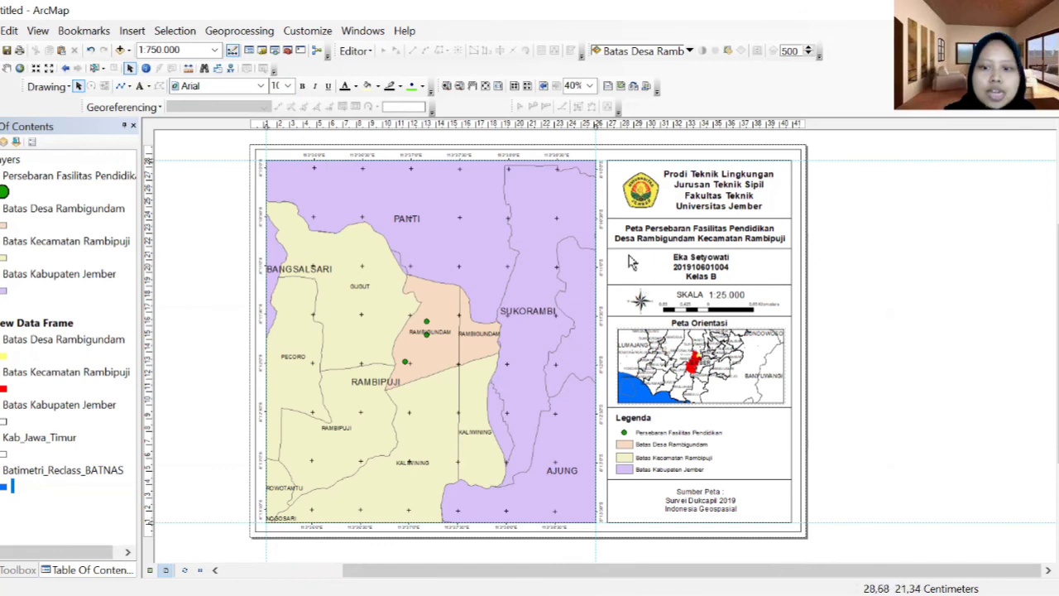
# Export the map layout as a PNG named Fasilitas Pendidikan Rambigundam in the Perpetaan SIG folder.
pyautogui.click(2, 30)
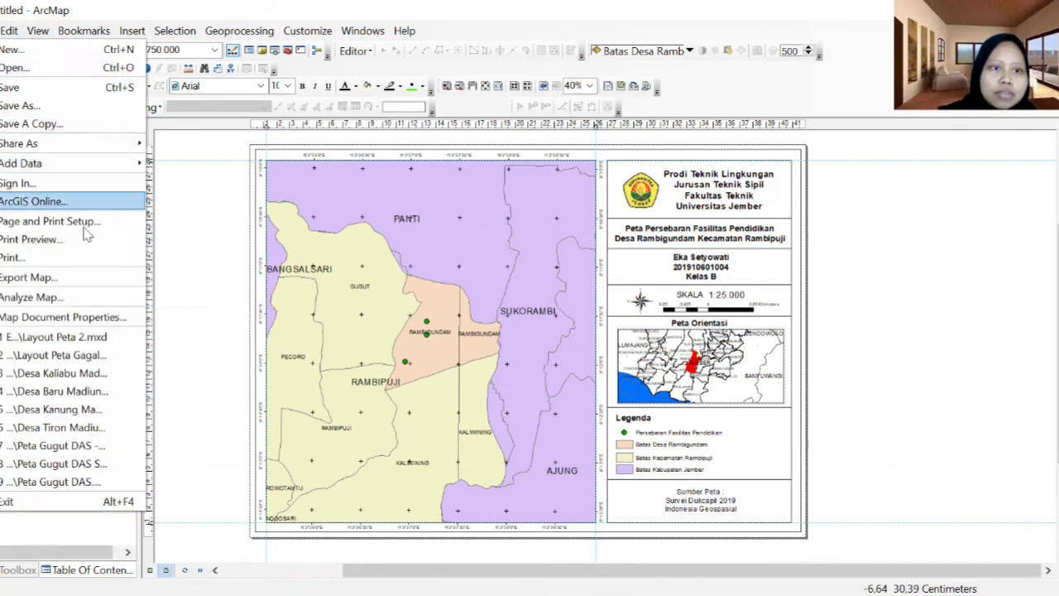
pyautogui.click(89, 283)
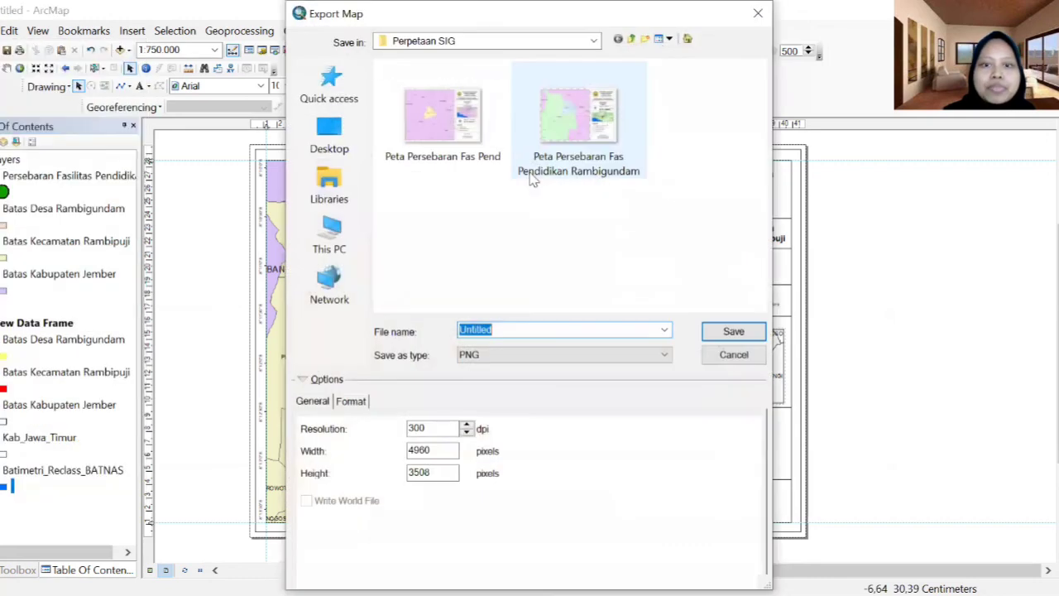
pyautogui.click(665, 355)
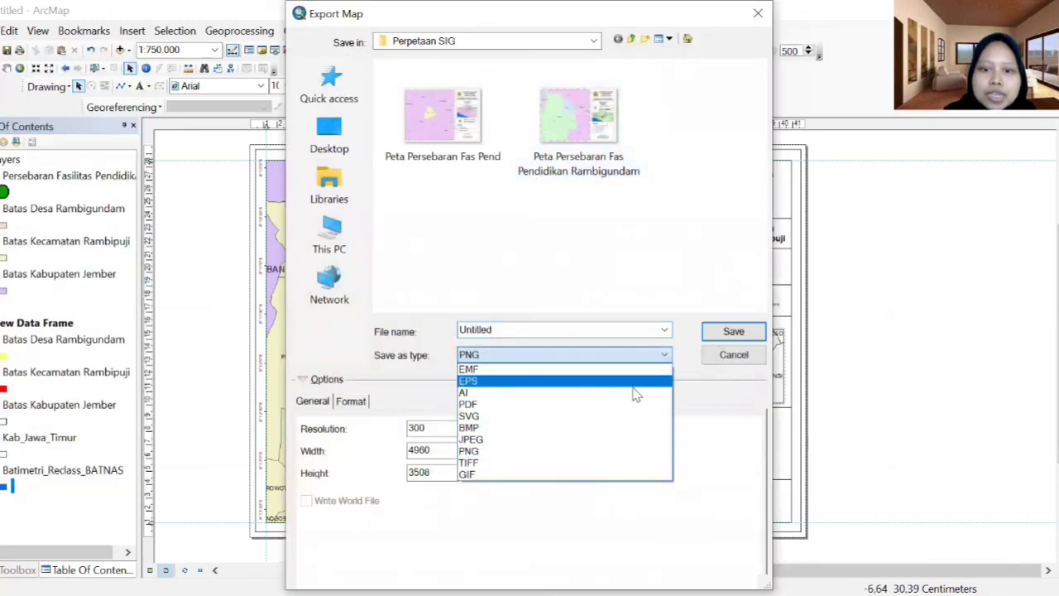
pyautogui.click(590, 459)
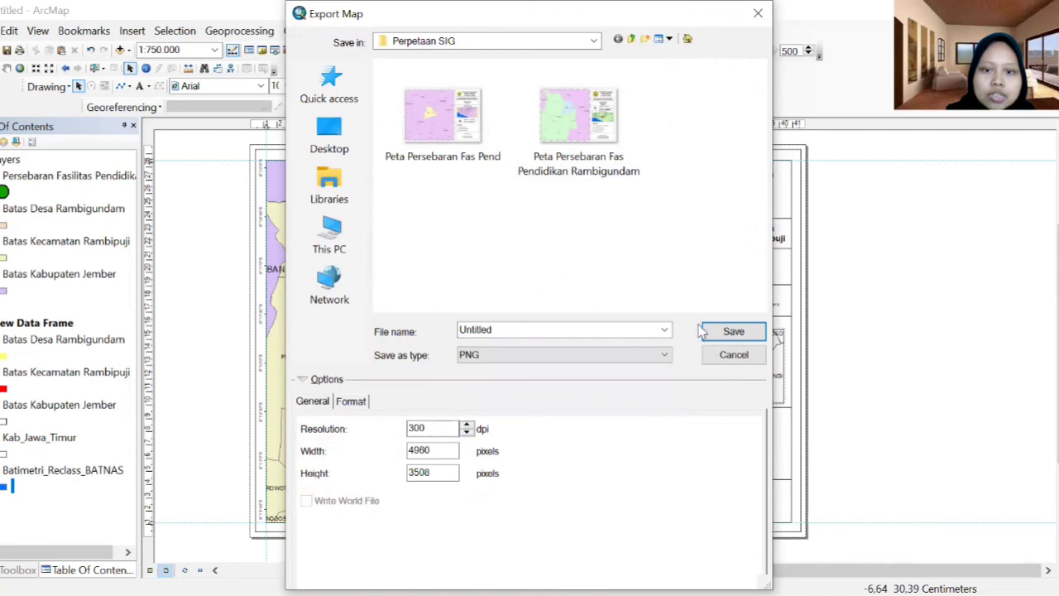
pyautogui.doubleClick(640, 329)
pyautogui.press('BackSpace')
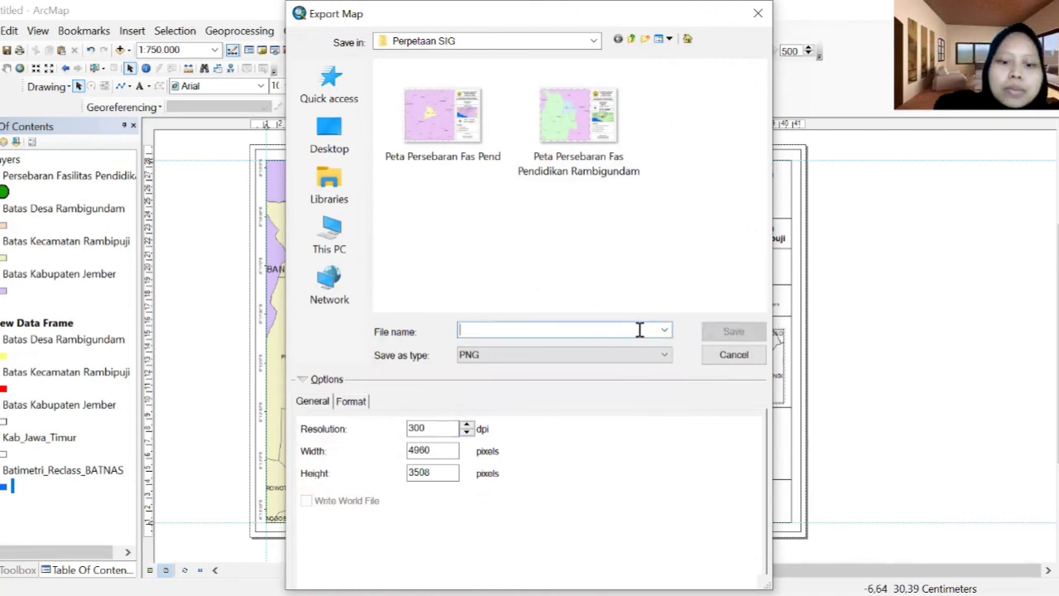
pyautogui.write('Fasilitas Pendidikan Rambigundam')
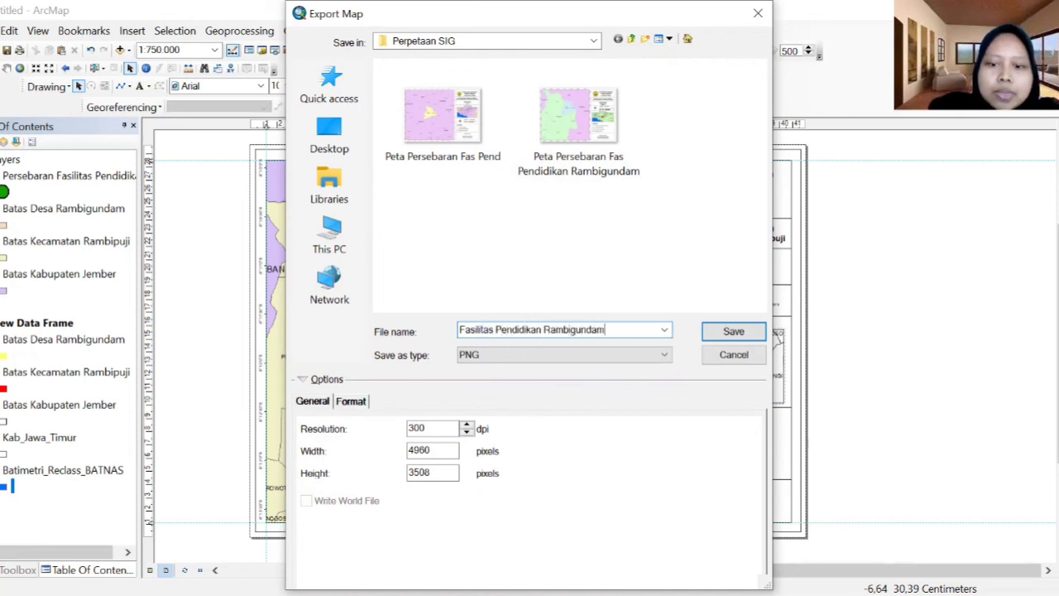
pyautogui.click(720, 333)
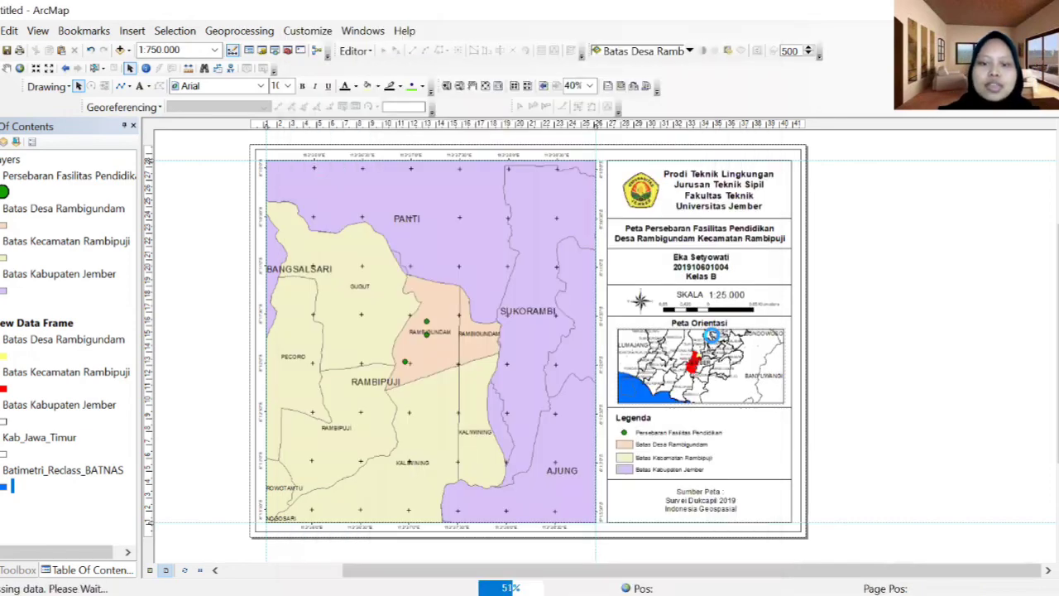